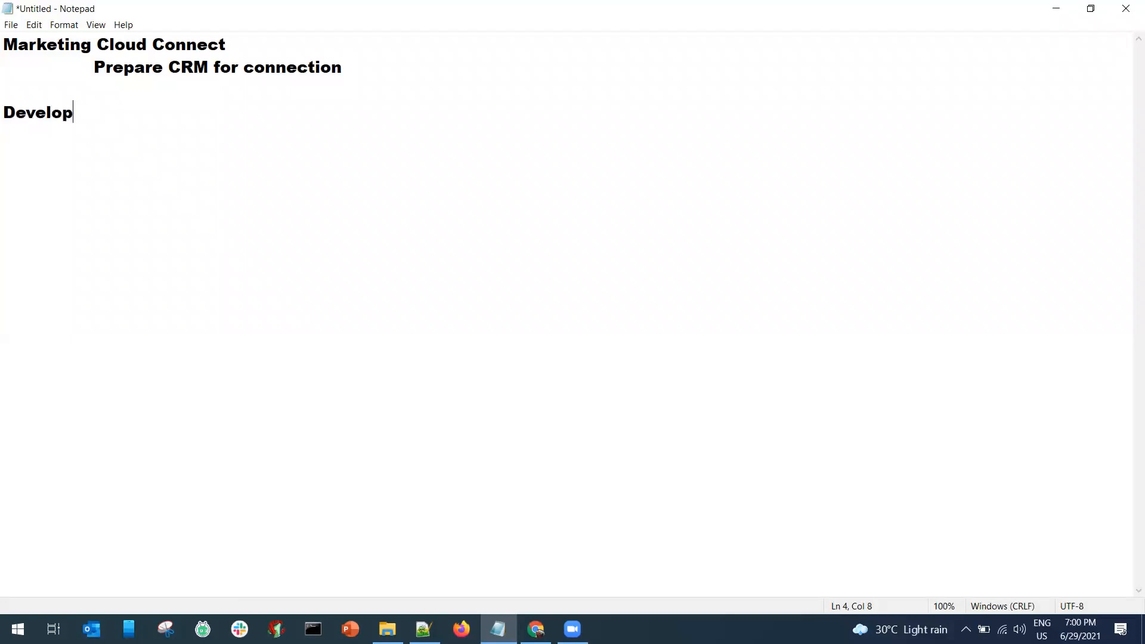
Add developer.salesforce.com and an 'Email Address :' line holding the pasted account e-mail.
key("BackSpace")
key("BackSpace")
key("BackSpace")
key("BackSpace")
key("BackSpace")
key("BackSpace")
key("BackSpace")
key("BackSpace")
key("BackSpace")
type("developer")
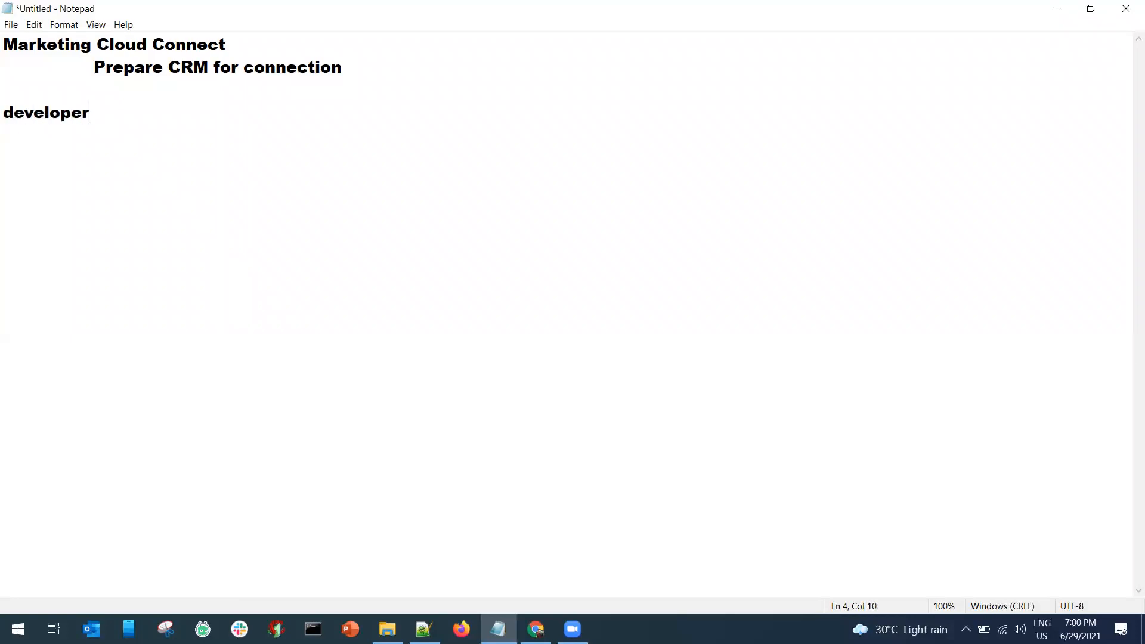
type(".salesforce")
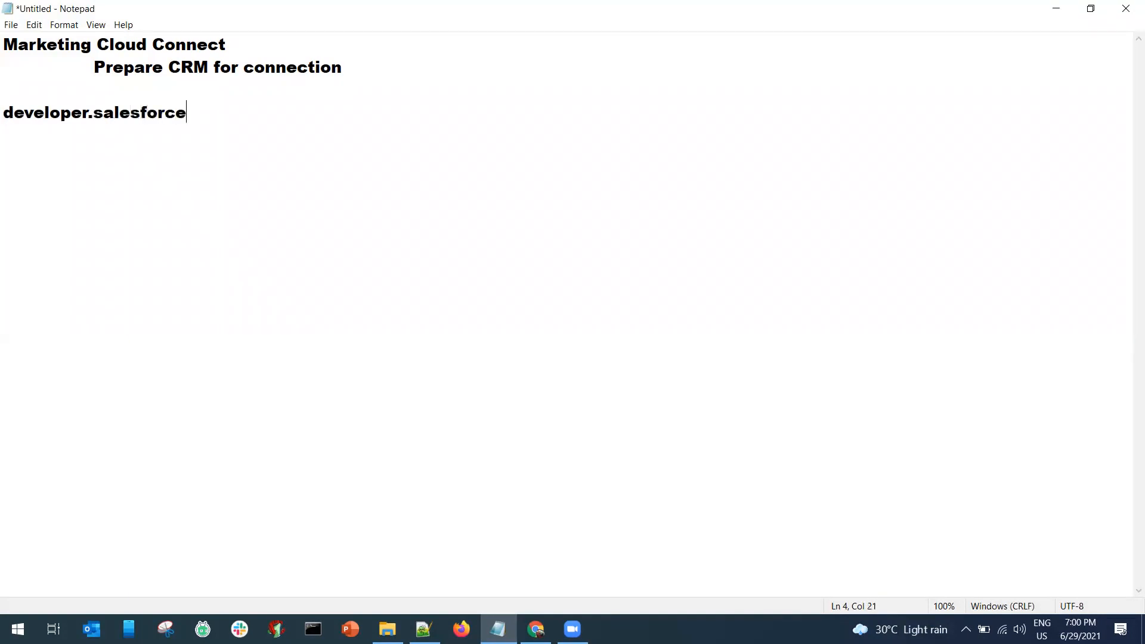
type(".com")
type("Email")
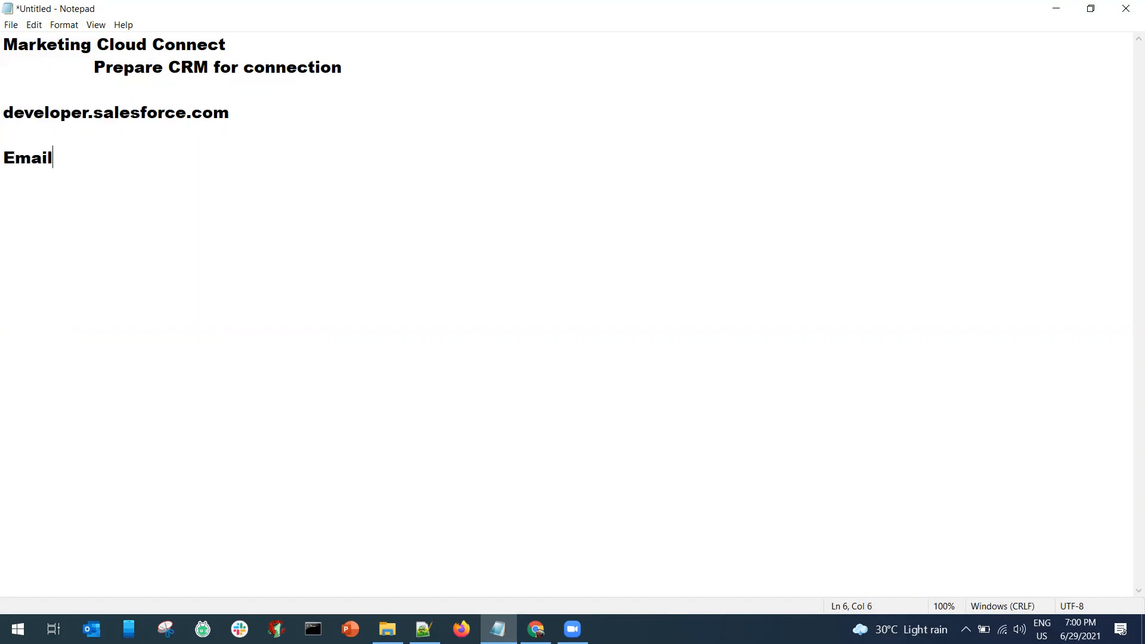
type(" Address :")
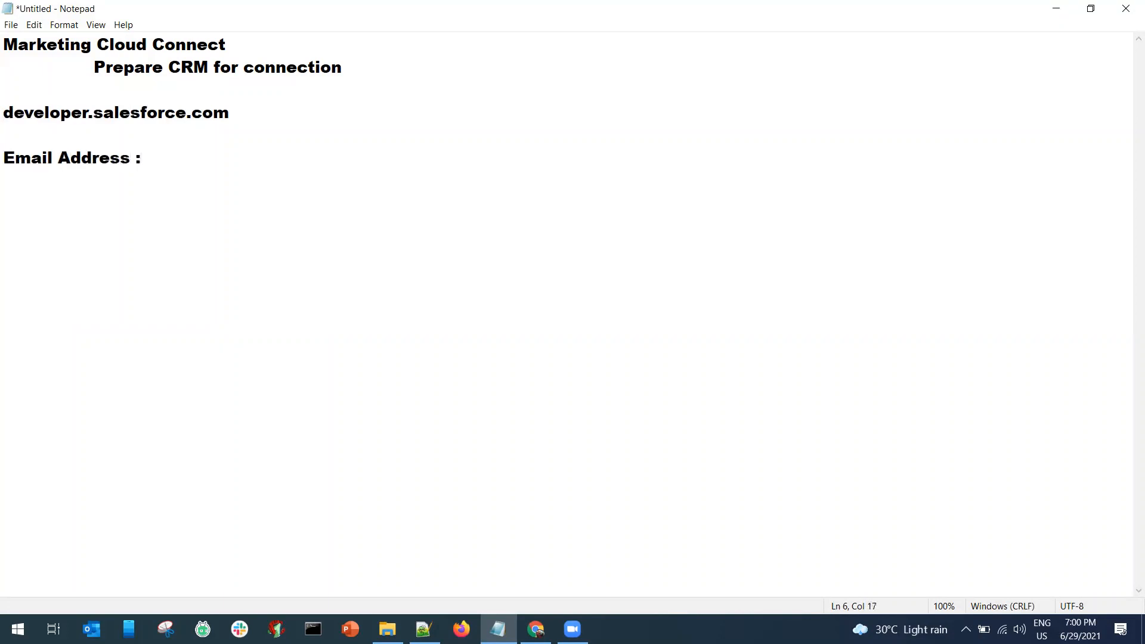
key("ctrl+v")
key("Return")
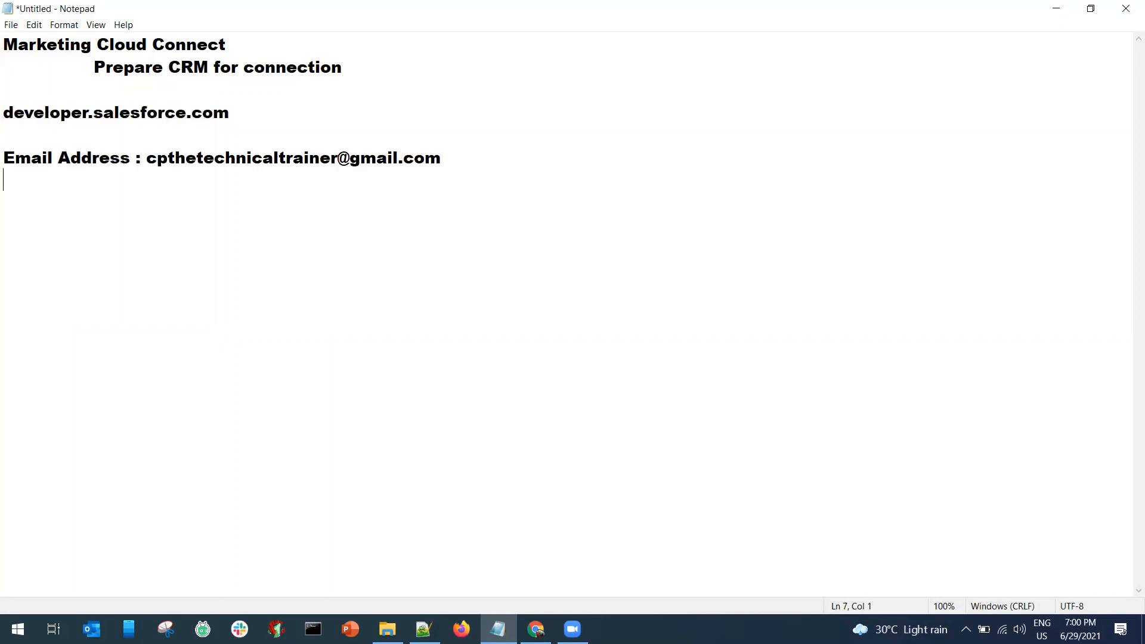
Add a 'User Name :' line with the admin user name on the company domain, marked (Admin).
type("User Name :")
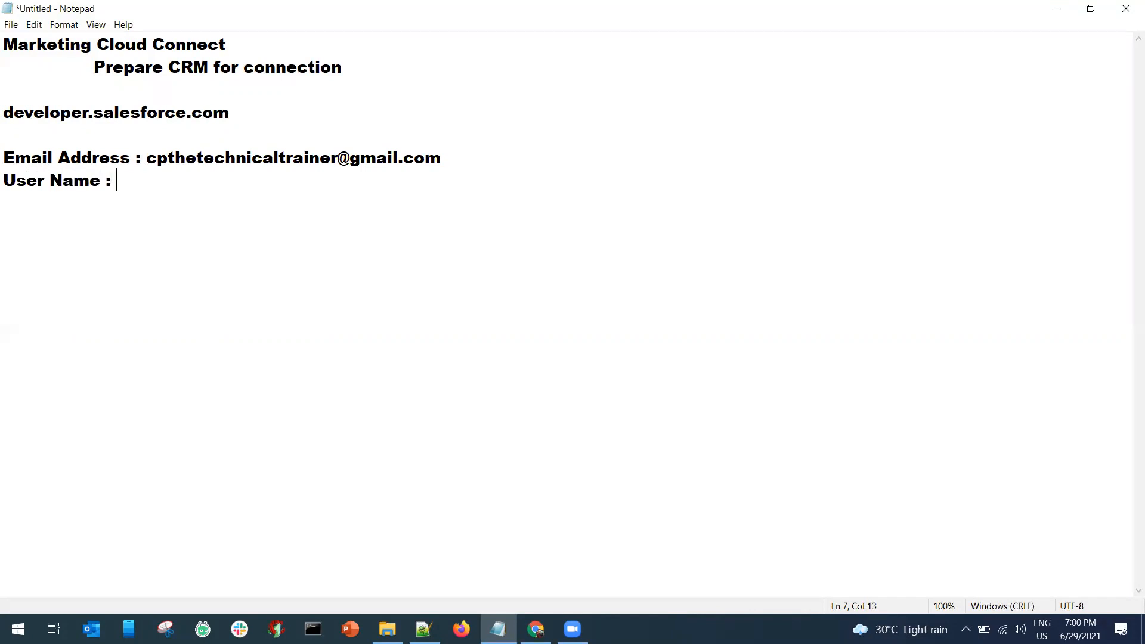
key("ctrl+v")
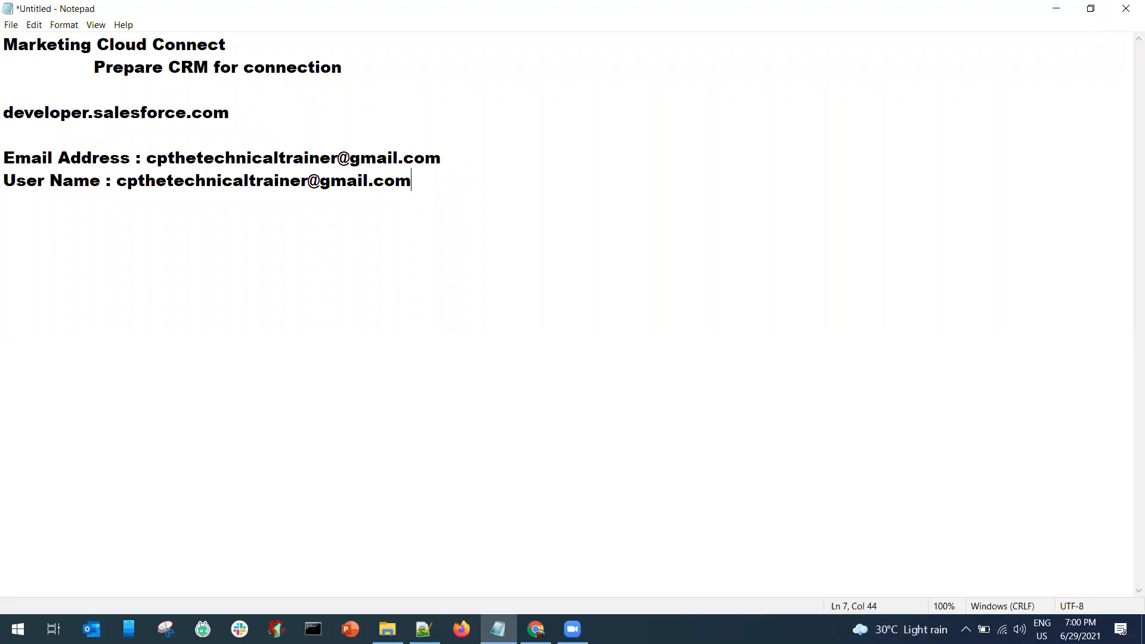
key("shift+Left")
key("shift+Left")
key("shift+Left")
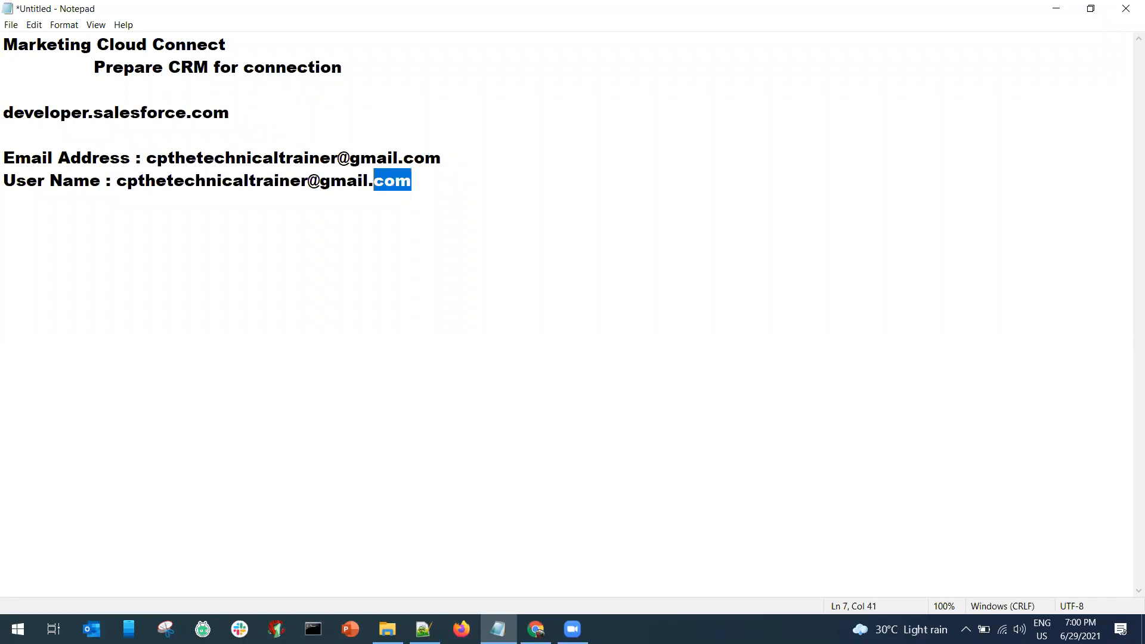
key("Right")
key("BackSpace")
key("BackSpace")
key("BackSpace")
type("in")
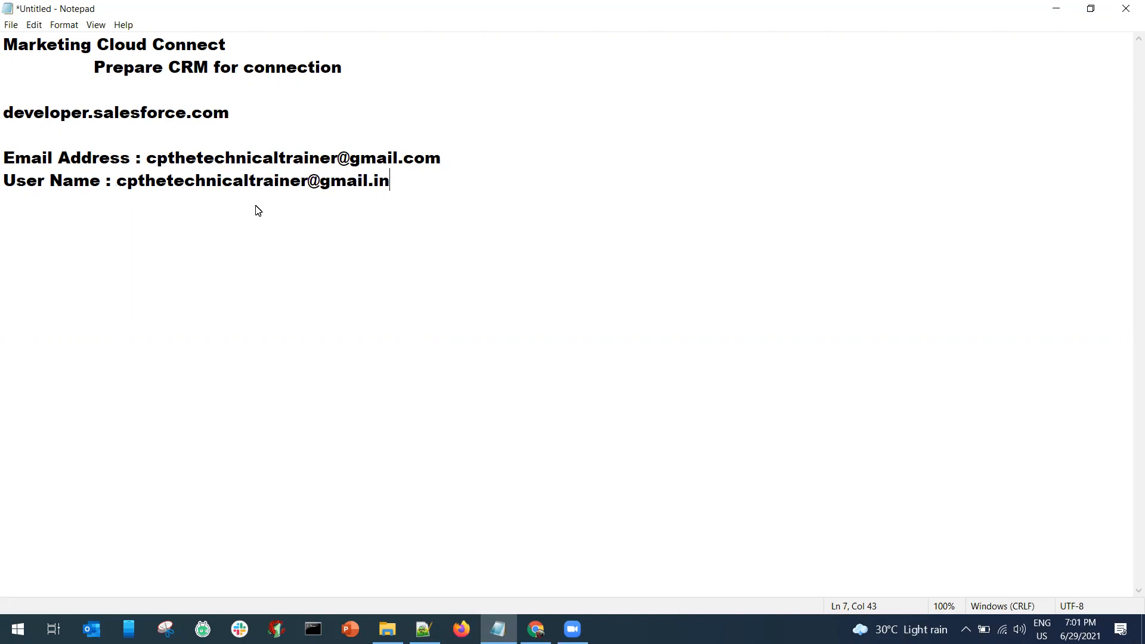
left_click_drag(117, 186, 394, 190)
type("chandra@")
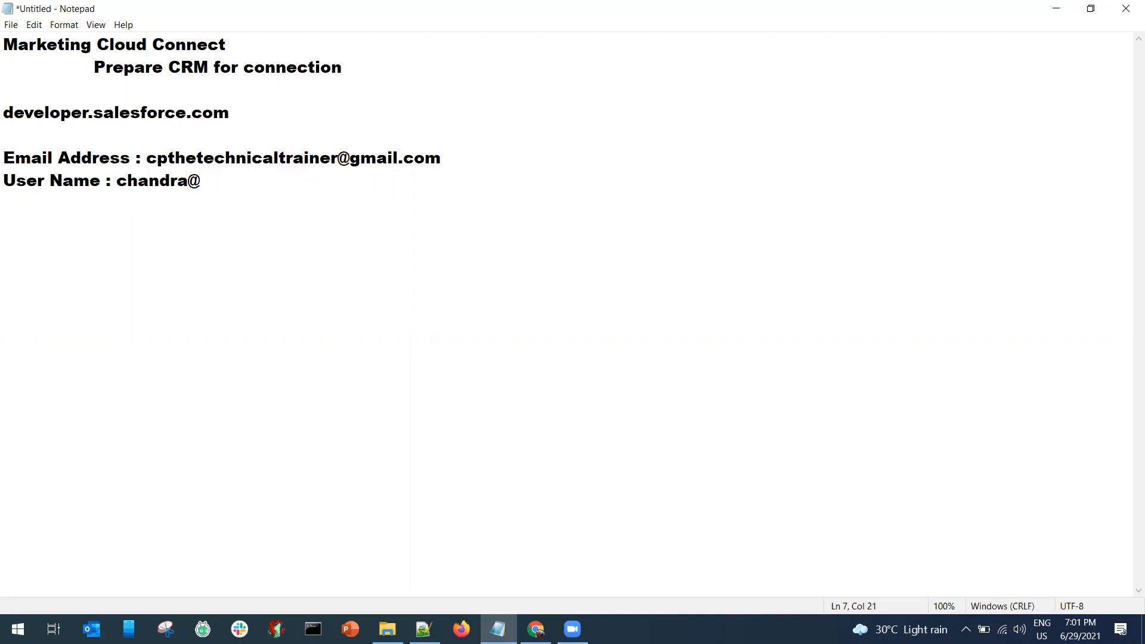
key("ctrl+v")
left_click(392, 185)
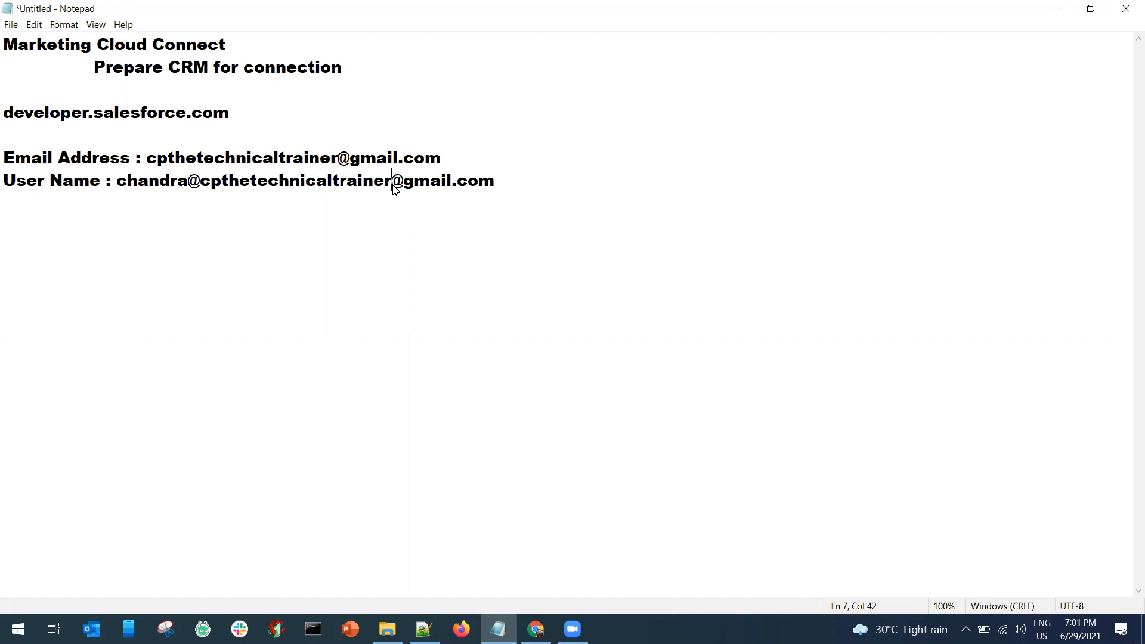
left_click_drag(393, 189, 497, 195)
type(".com")
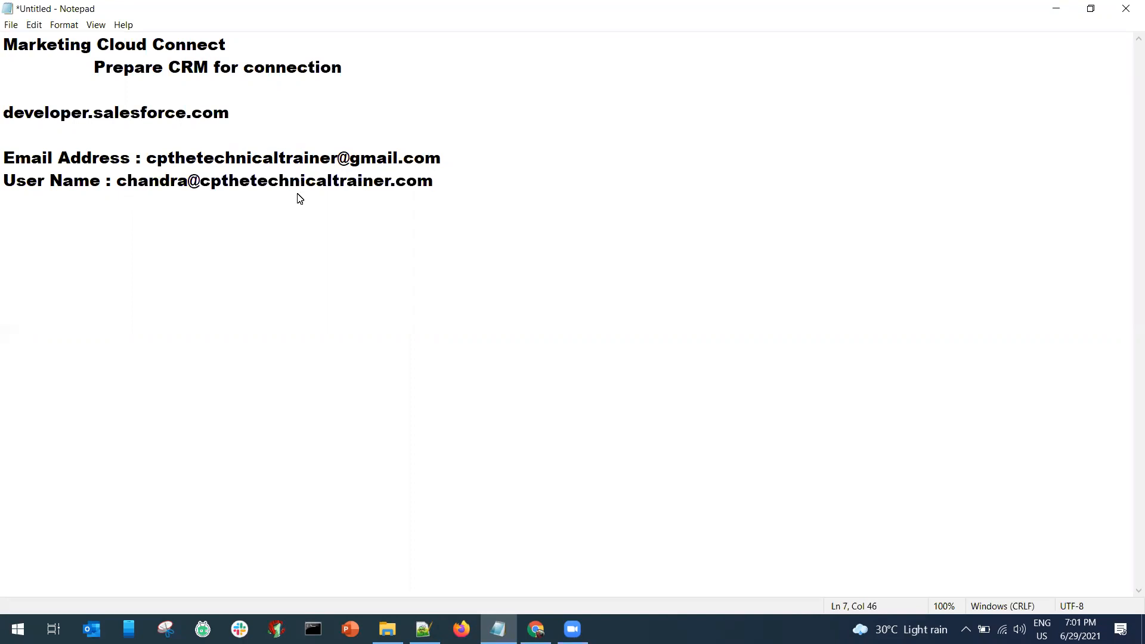
left_click_drag(120, 184, 272, 195)
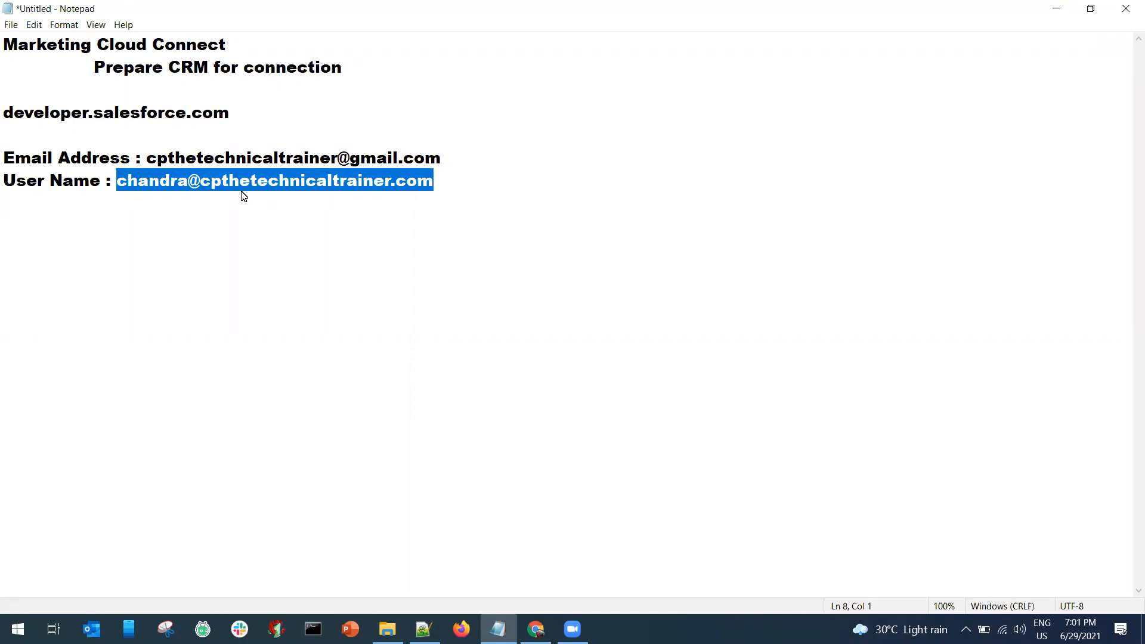
left_click(298, 204)
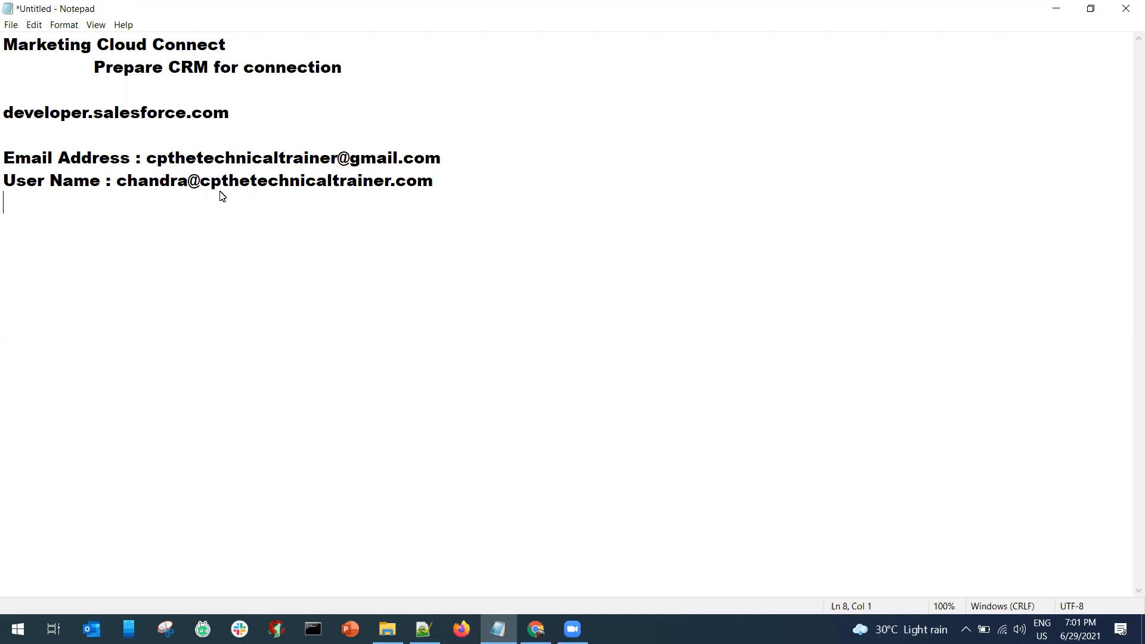
left_click(481, 192)
type("(Admin)")
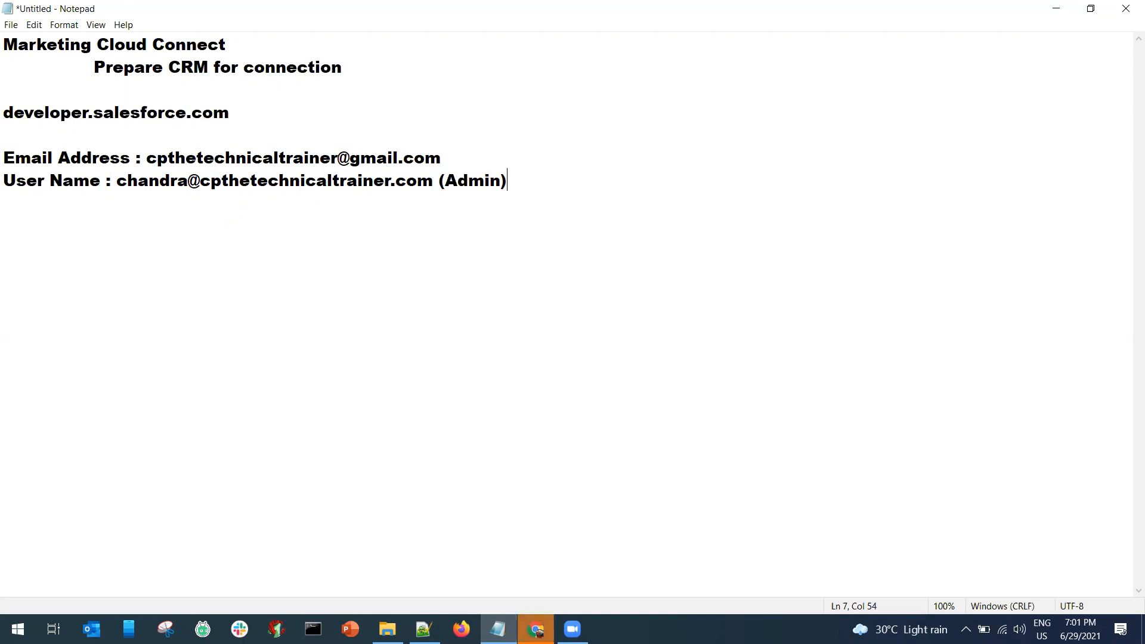
Close the Google sign-in page in the browser and return to the notes.
left_click(535, 630)
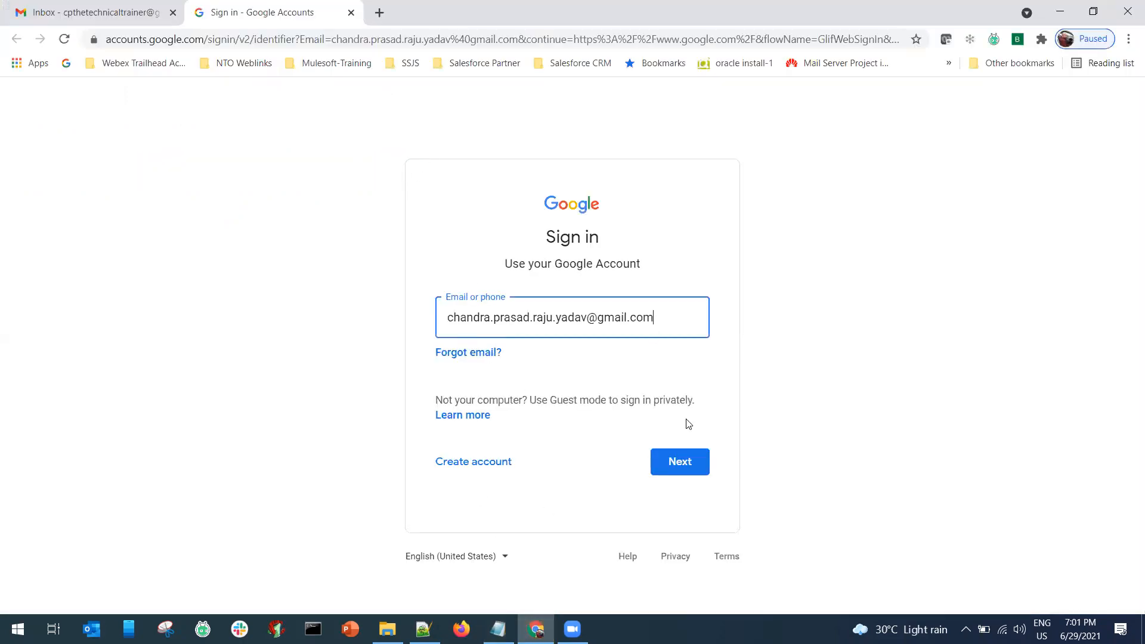
left_click(350, 12)
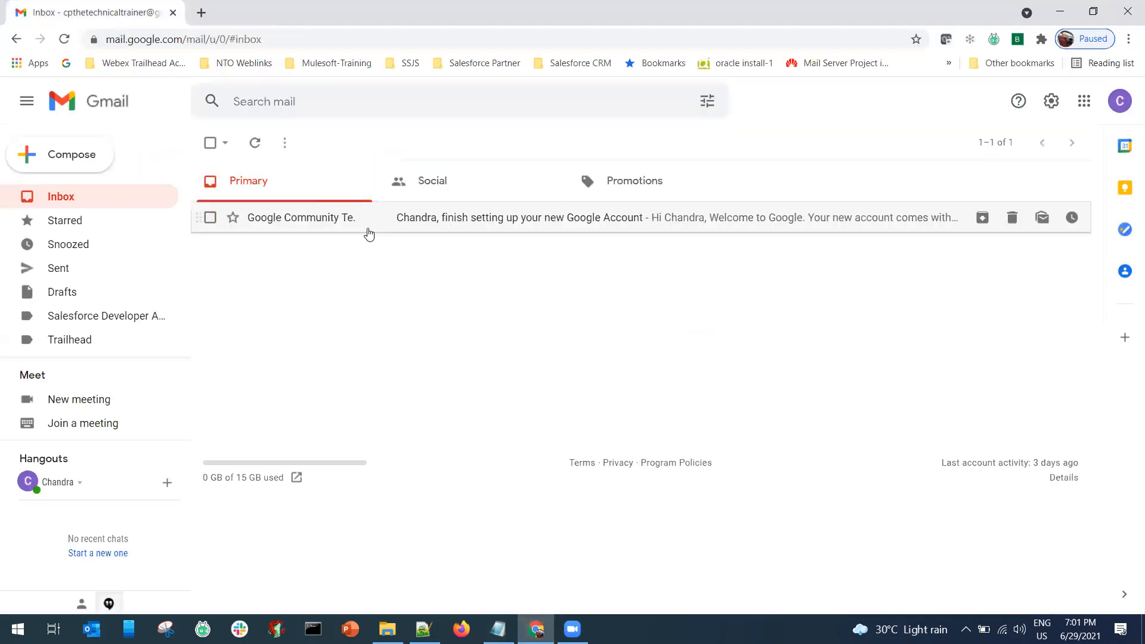
left_click(498, 629)
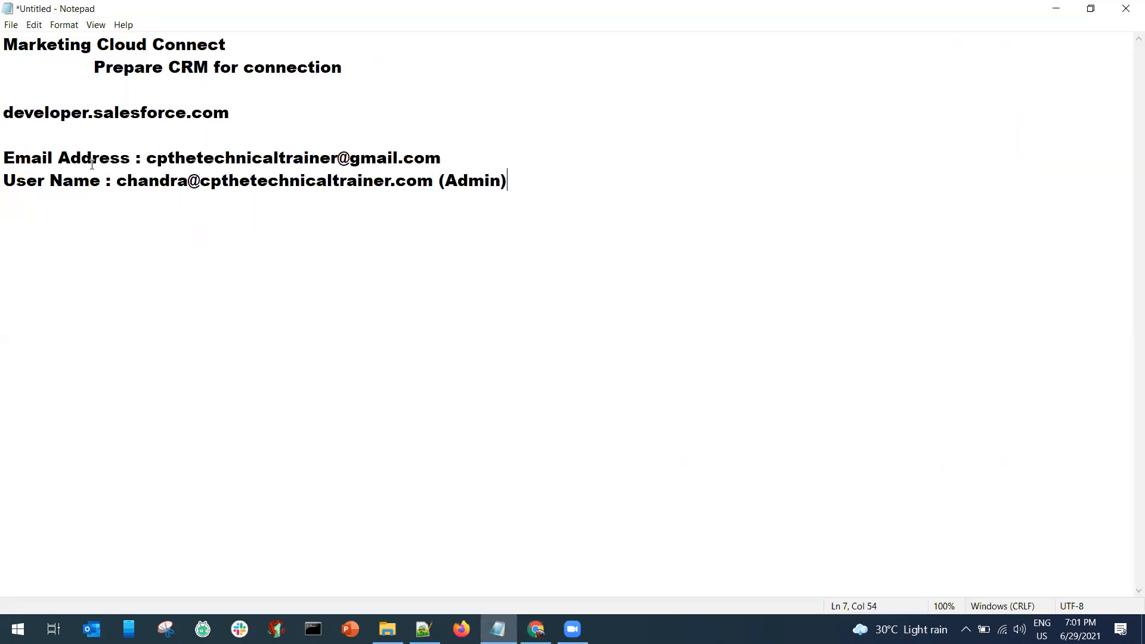
Add a 'User Name (Tracking User or System User or API User of CRM) :' label line.
left_click_drag(440, 181, 508, 182)
left_click(515, 184)
key("Return")
type("User Name ()")
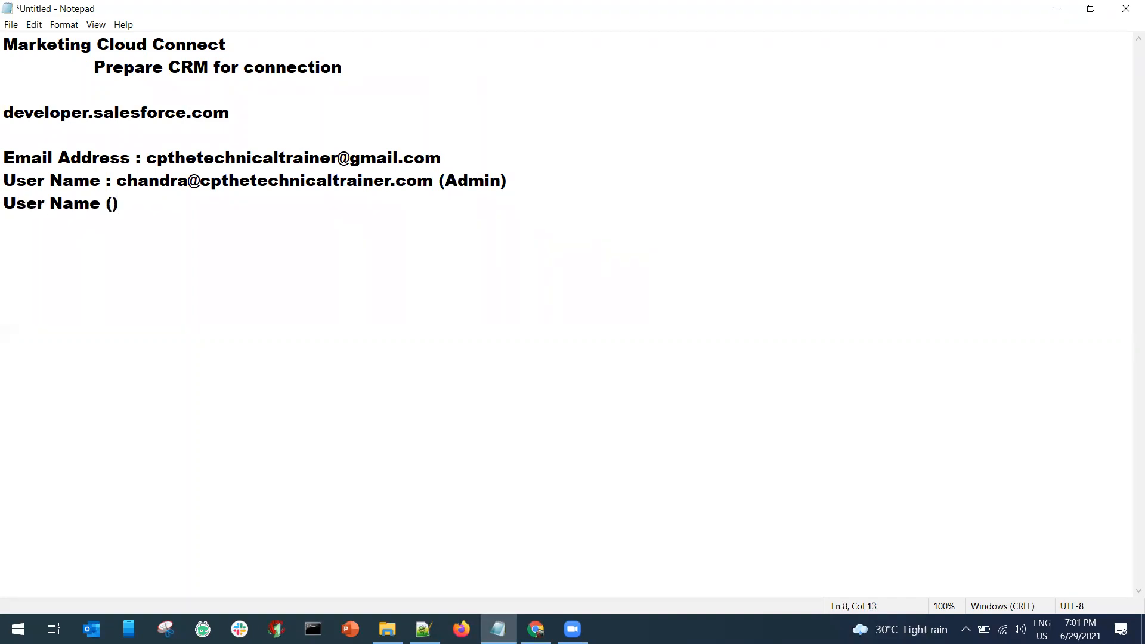
key("Left")
type("Tracking ")
type("User or ")
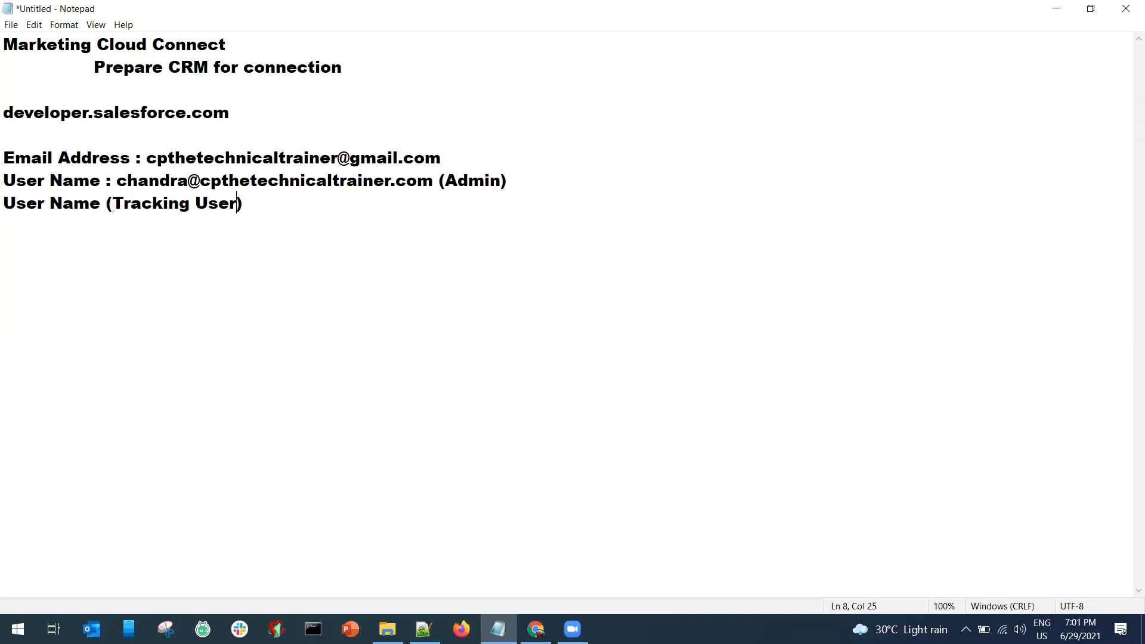
type("System Use")
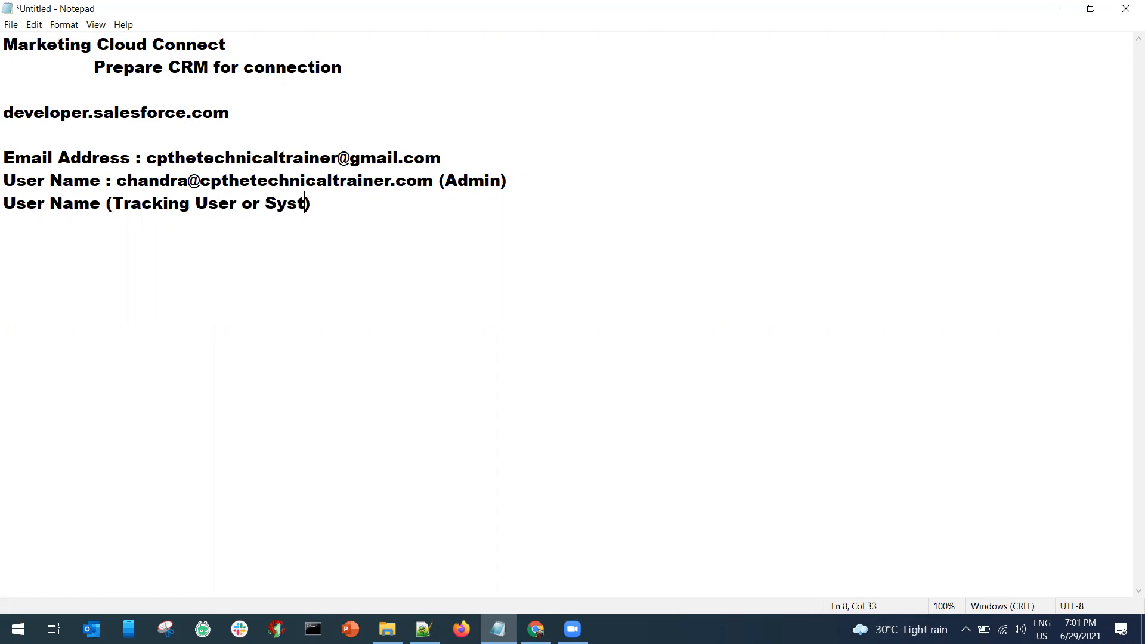
type("r)")
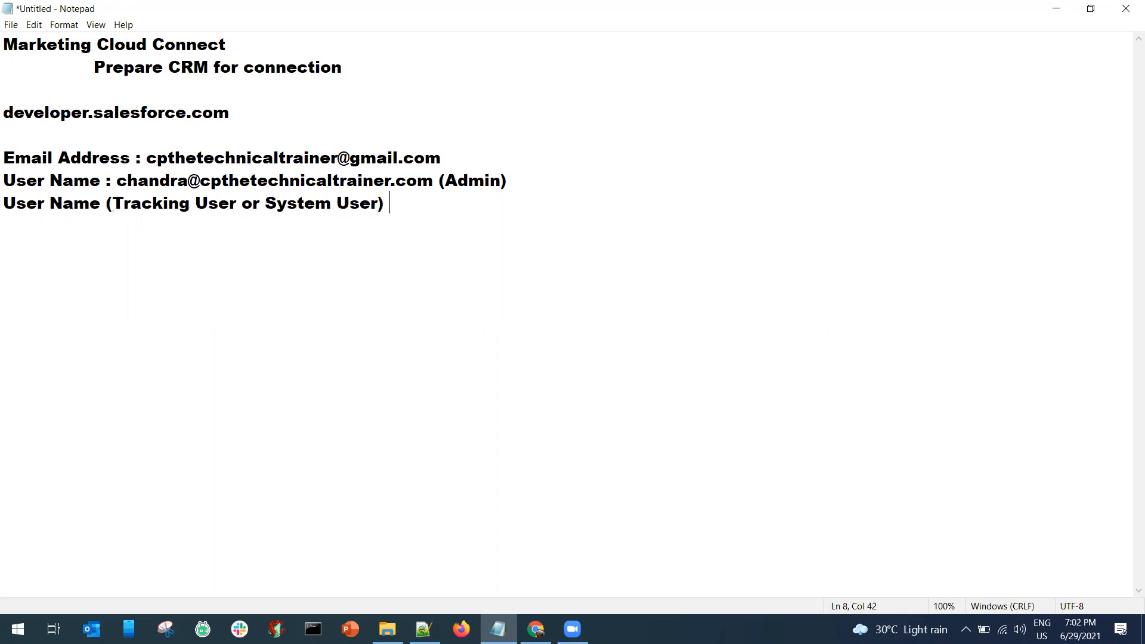
type(" :")
key("Return")
key("Tab")
key("BackSpace")
key("BackSpace")
key("Left")
key("Left")
key("Left")
type("or API User of CRM")
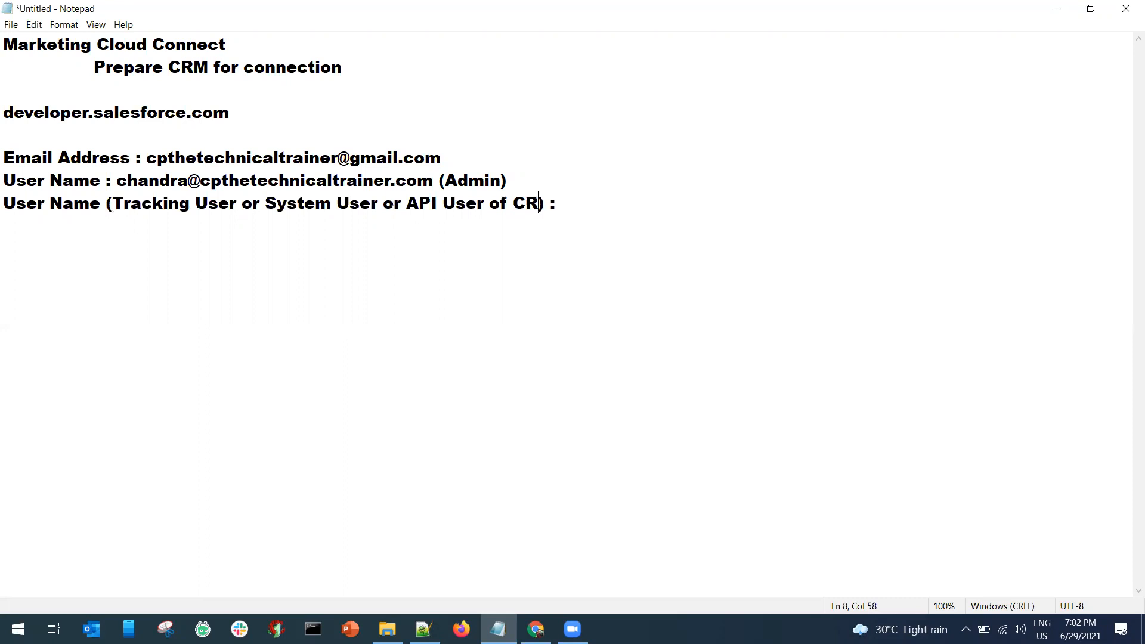
Beneath the label, add an indented company-domain user name starting with crmapiuser.
key("End")
key("Return")
key("Tab")
key("ctrl+v")
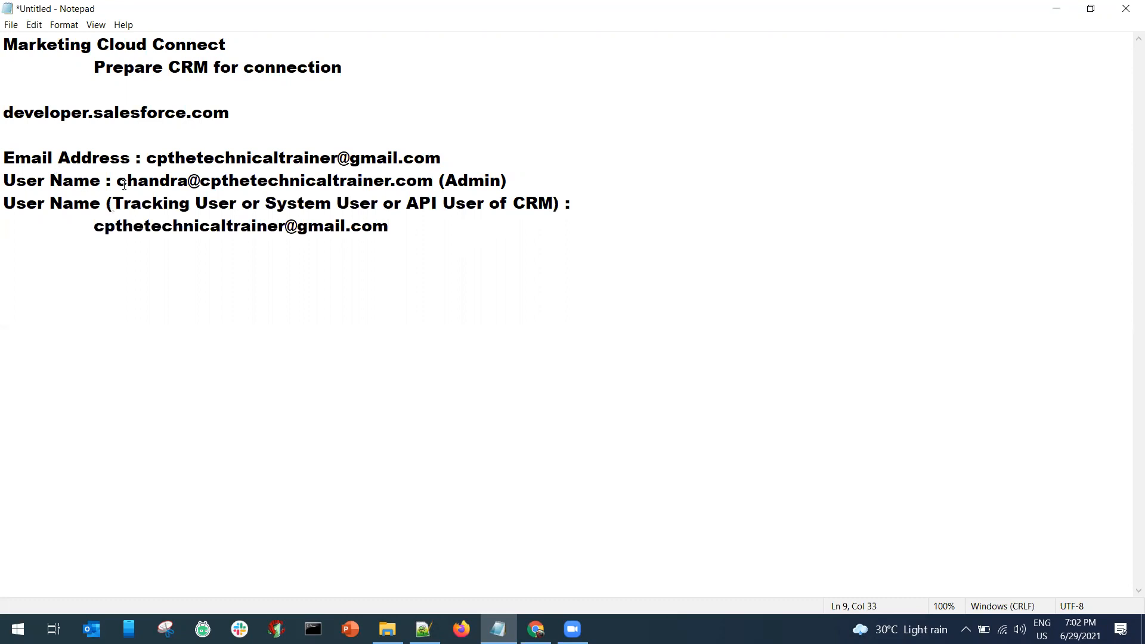
left_click_drag(115, 185, 431, 188)
key("ctrl+c")
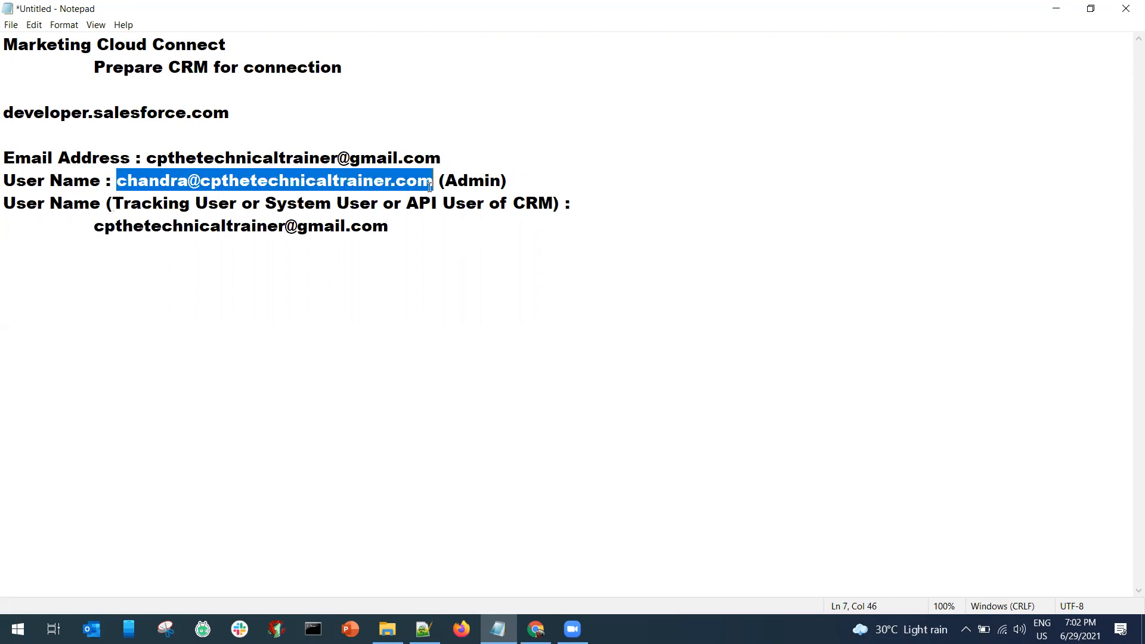
left_click_drag(94, 226, 393, 227)
type("v")
key("BackSpace")
key("ctrl+v")
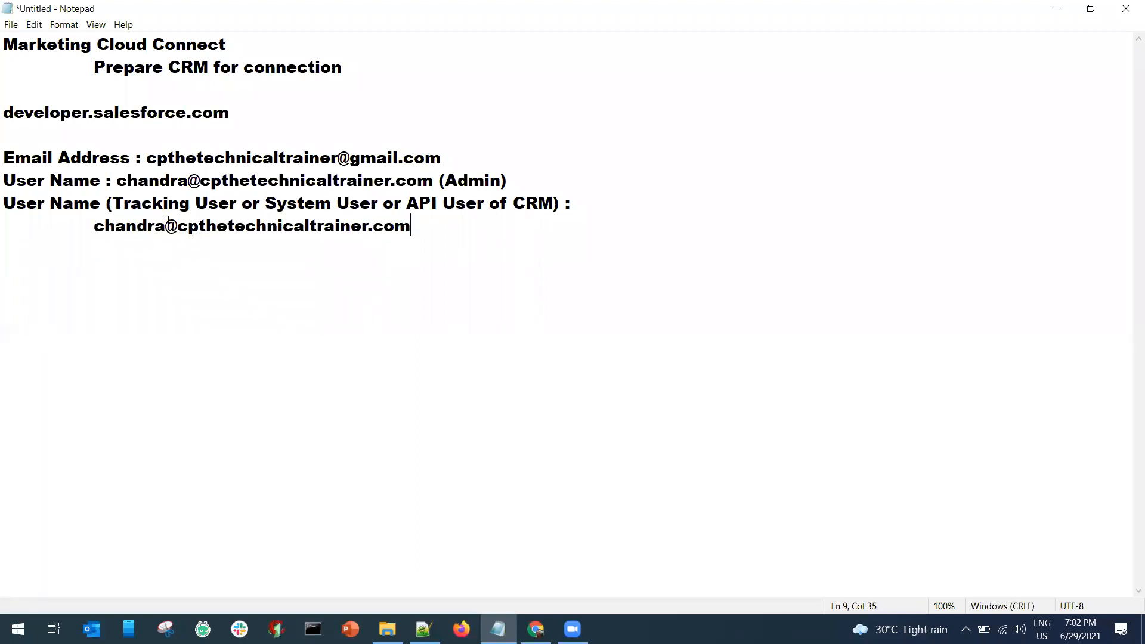
left_click_drag(170, 222, 99, 224)
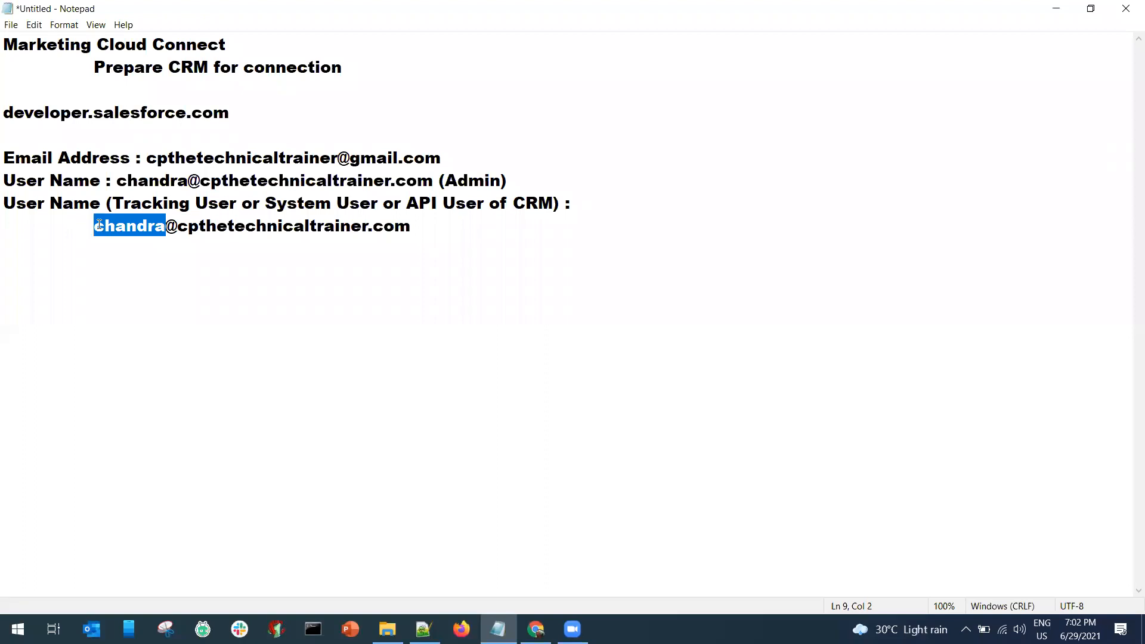
type("crmapiuser")
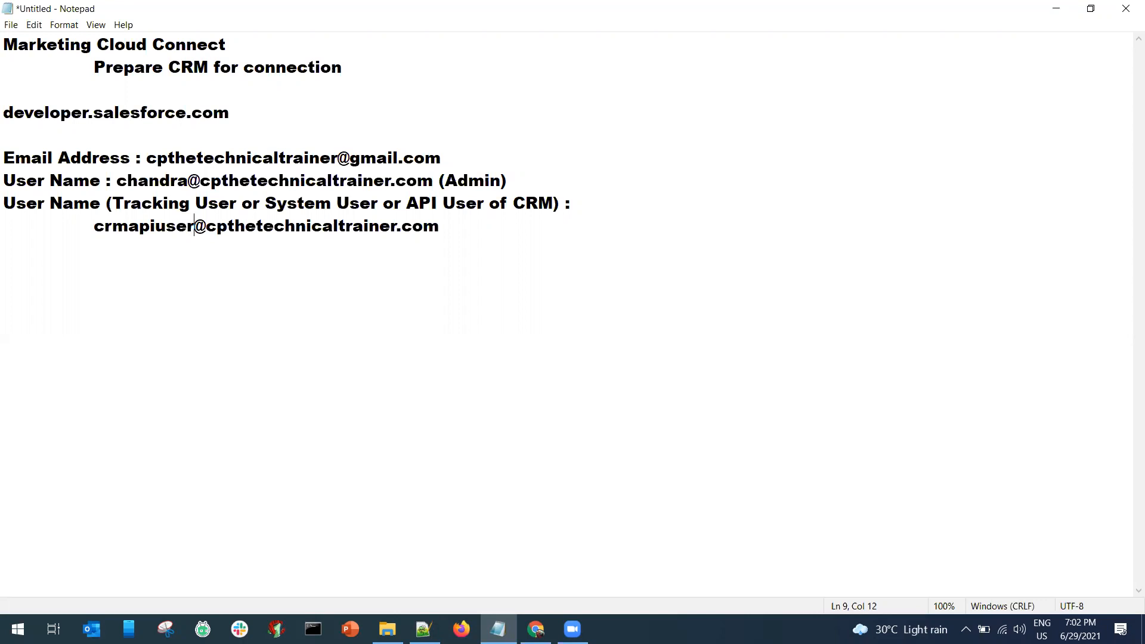
Review the API user name, select the developer.salesforce.com line, and switch to the browser.
left_click_drag(100, 231, 192, 227)
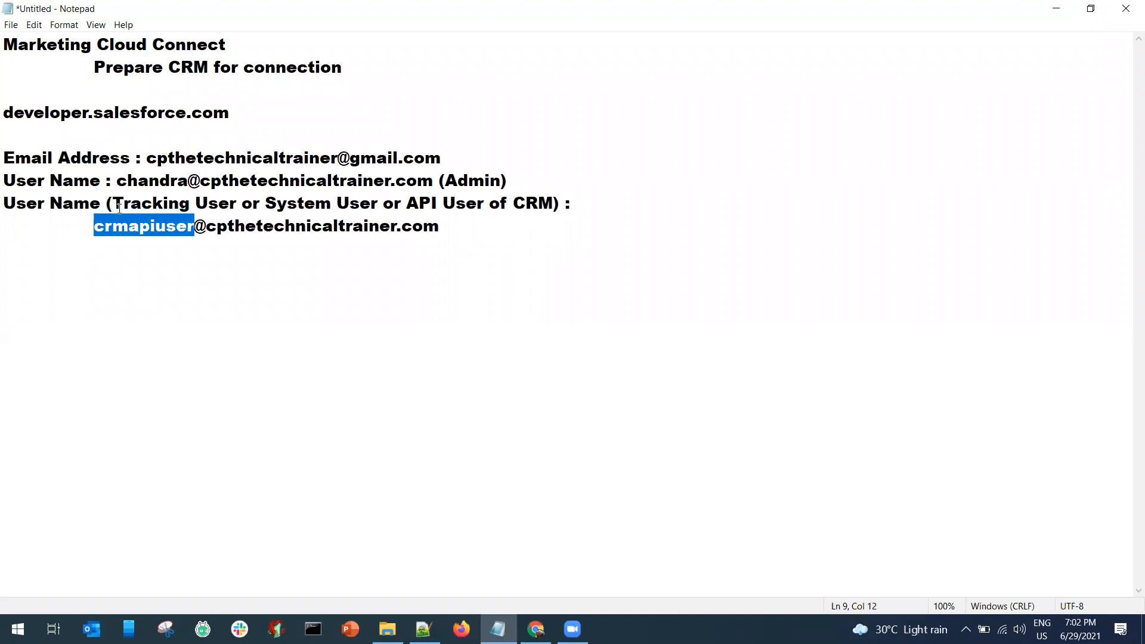
left_click_drag(113, 203, 227, 203)
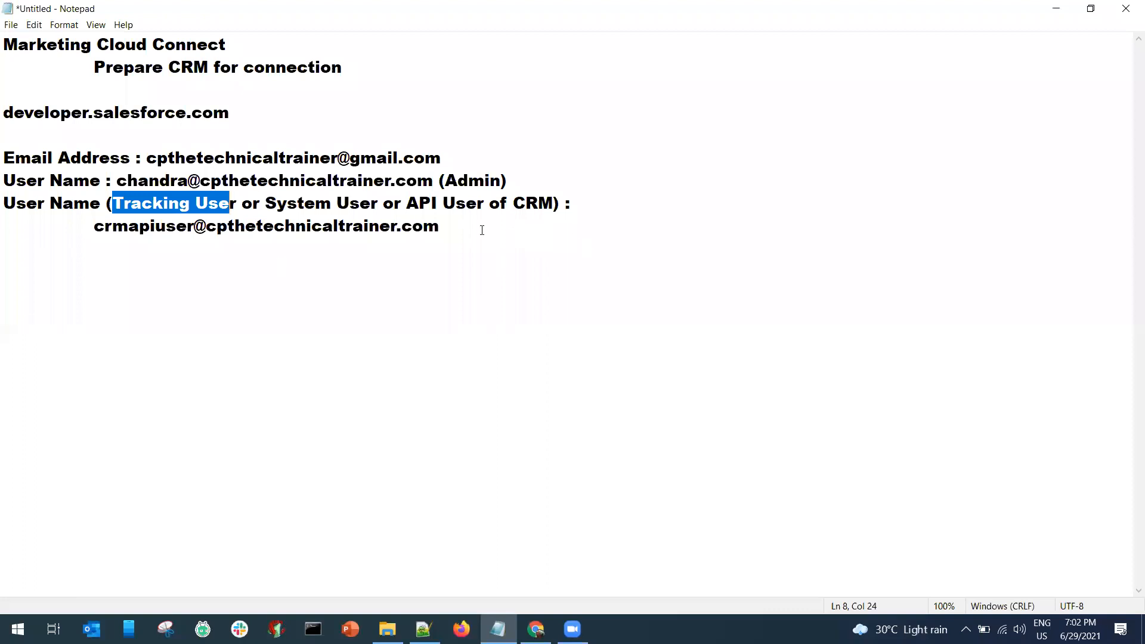
left_click(482, 230)
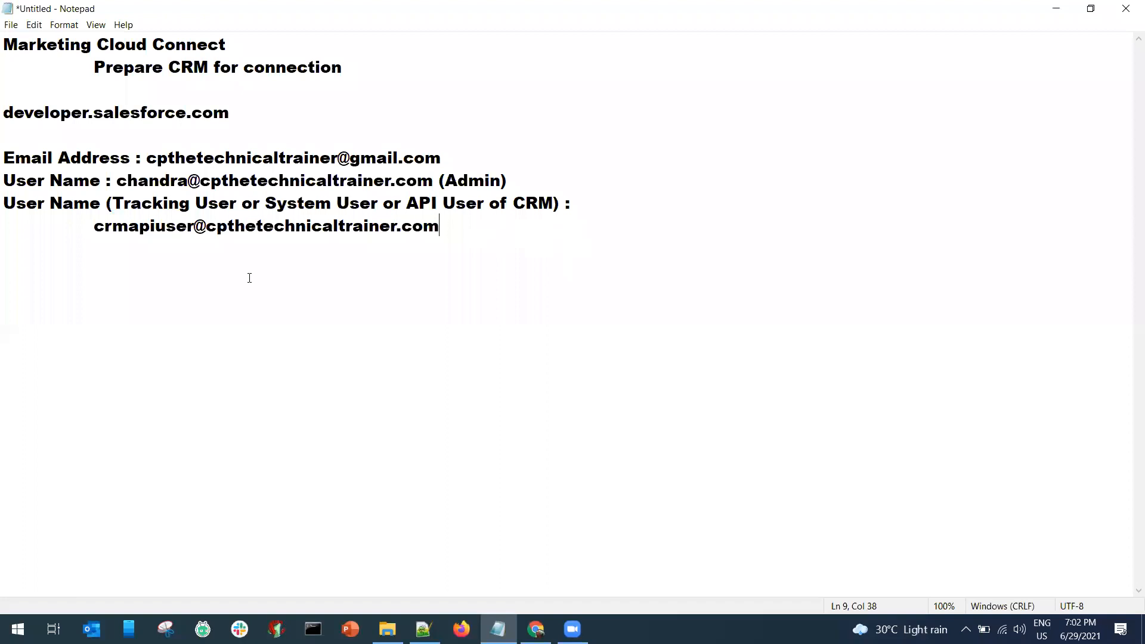
left_click_drag(4, 113, 229, 115)
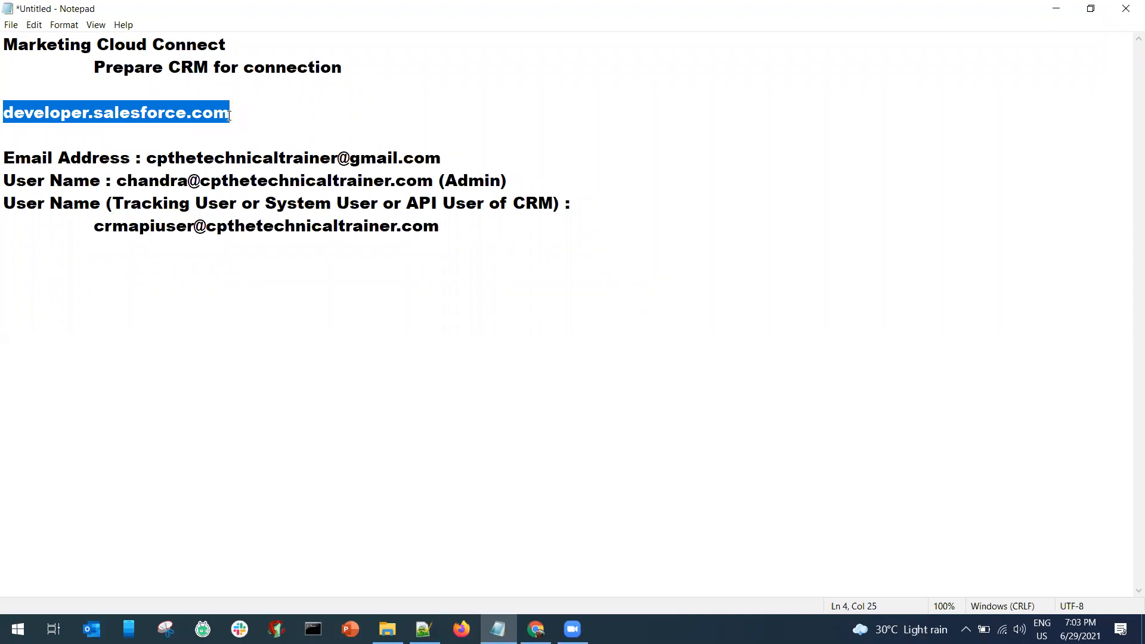
left_click_drag(229, 115, 5, 111)
left_click(536, 630)
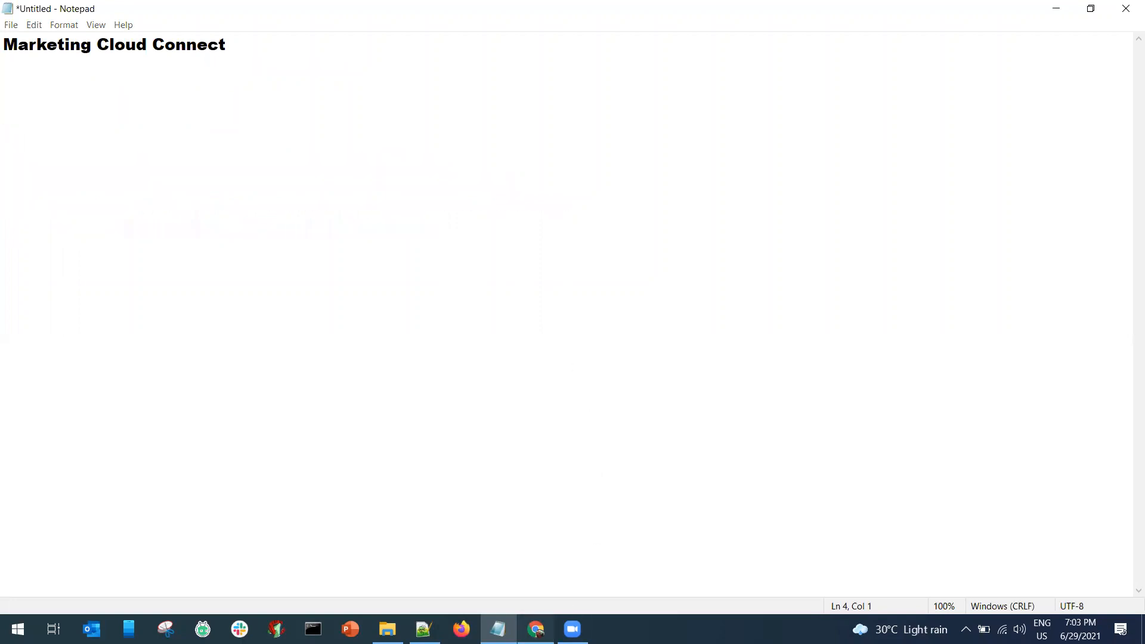
Go to developer.salesforce.com in a new tab and start the Developer Edition sign-up.
left_click(202, 12)
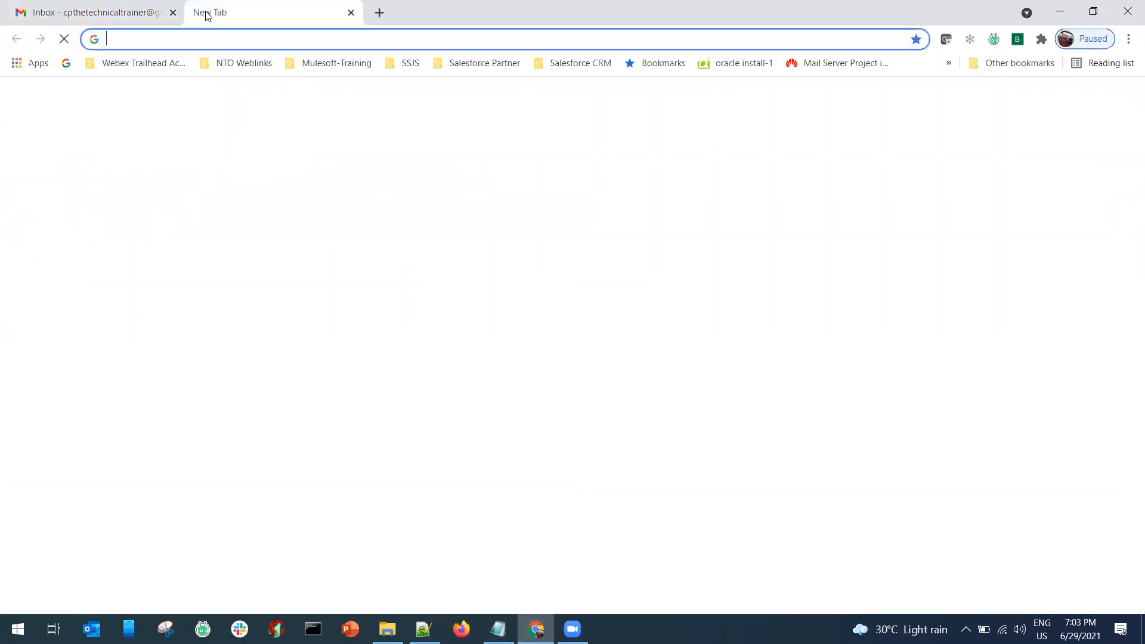
type("deelo")
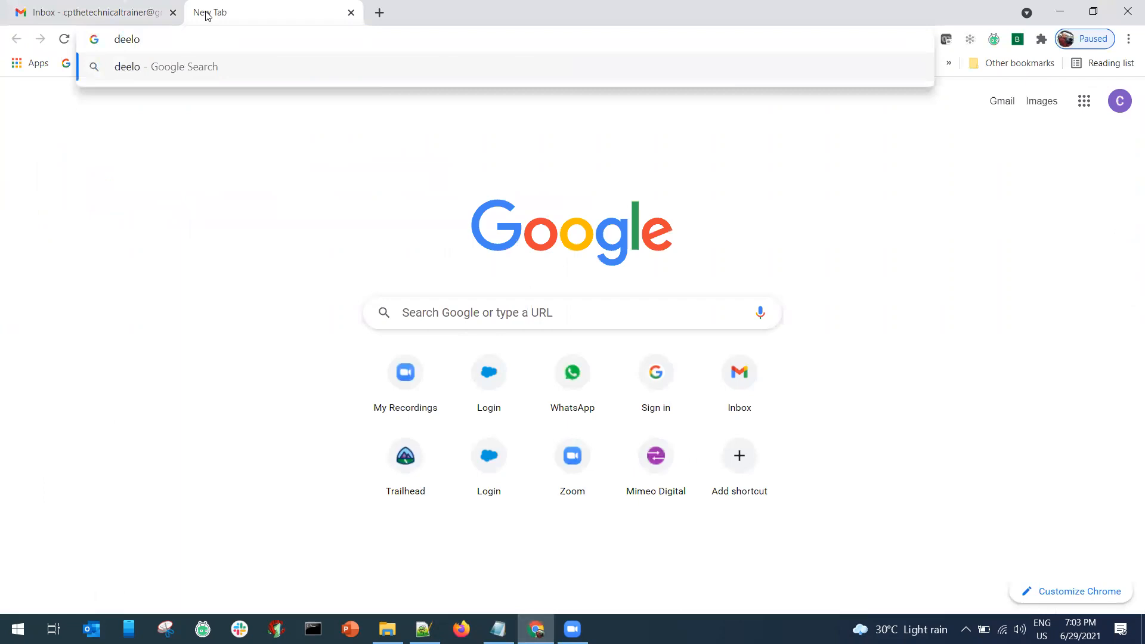
key("BackSpace")
key("BackSpace")
key("BackSpace")
type("ve")
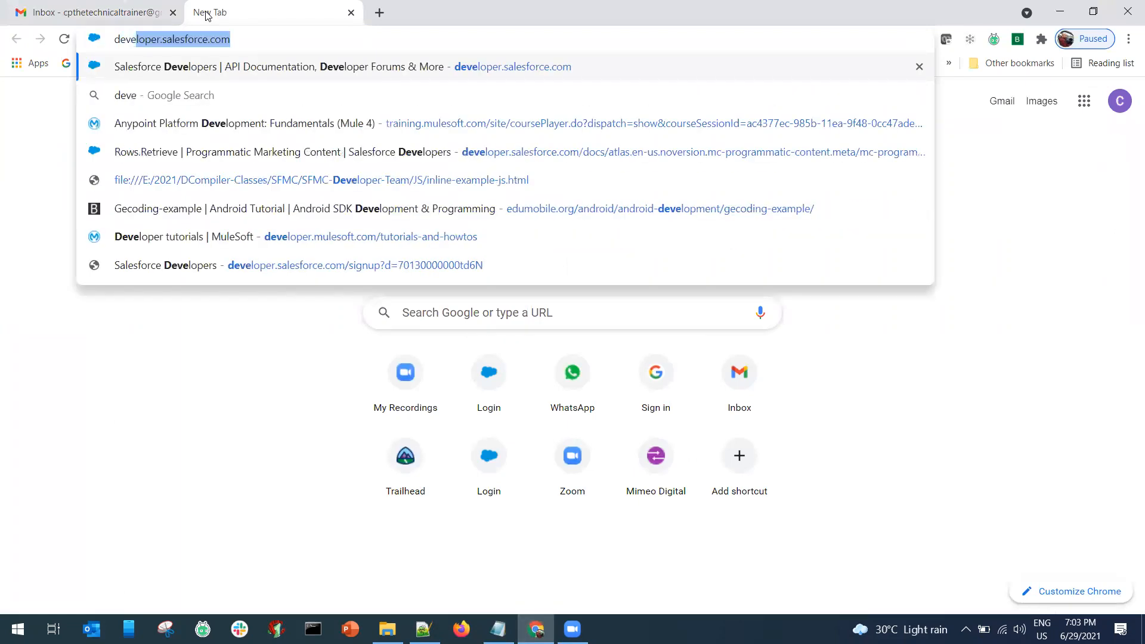
key("Return")
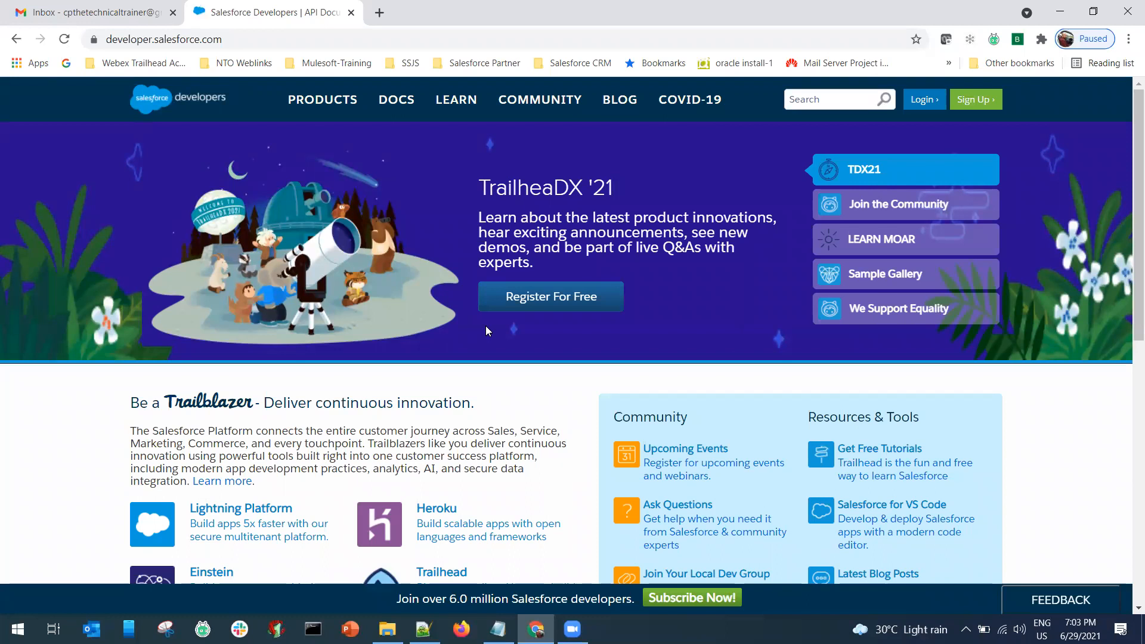
left_click(973, 102)
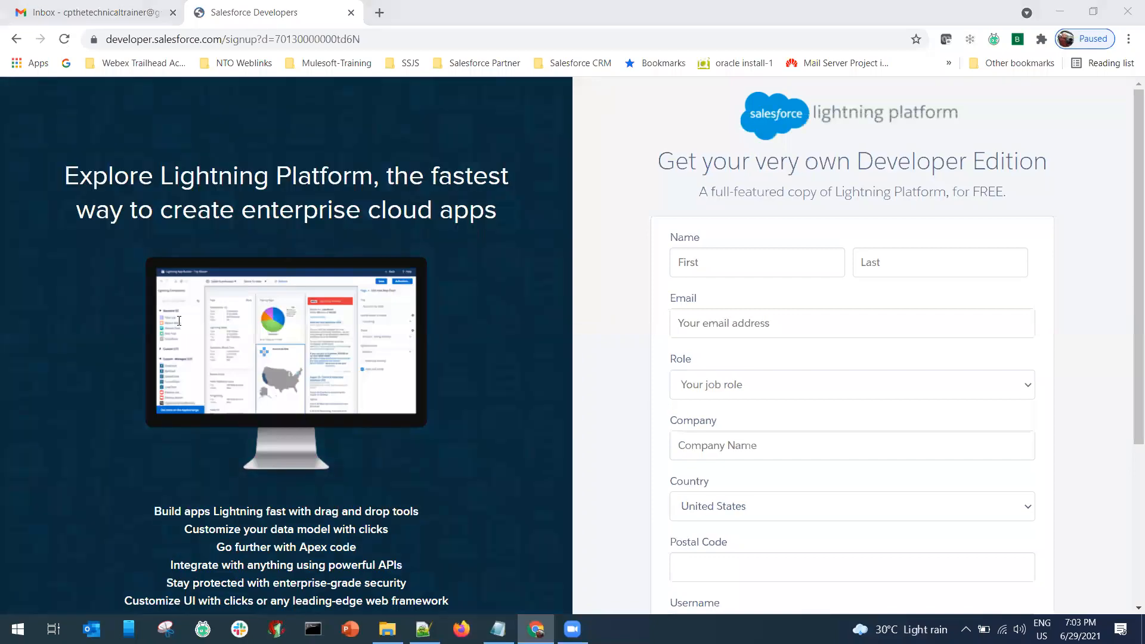
Enter the first and last name and paste the sign-up e-mail copied from the notes.
key("alt+Tab")
left_click_drag(146, 158, 453, 158)
key("ctrl+c")
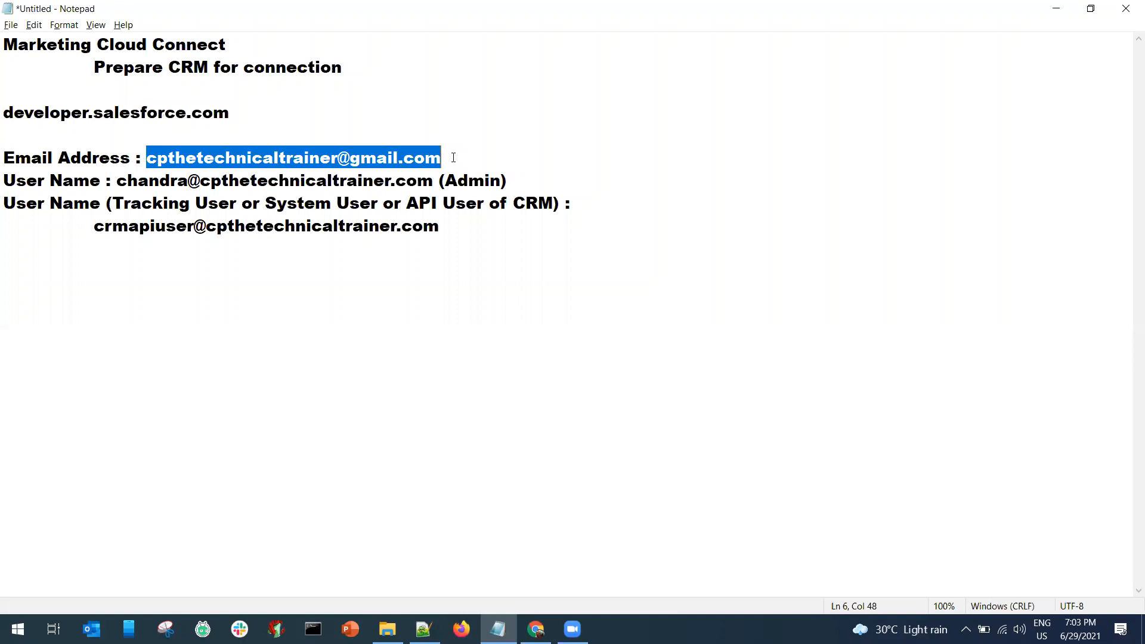
key("alt+Tab")
left_click(780, 268)
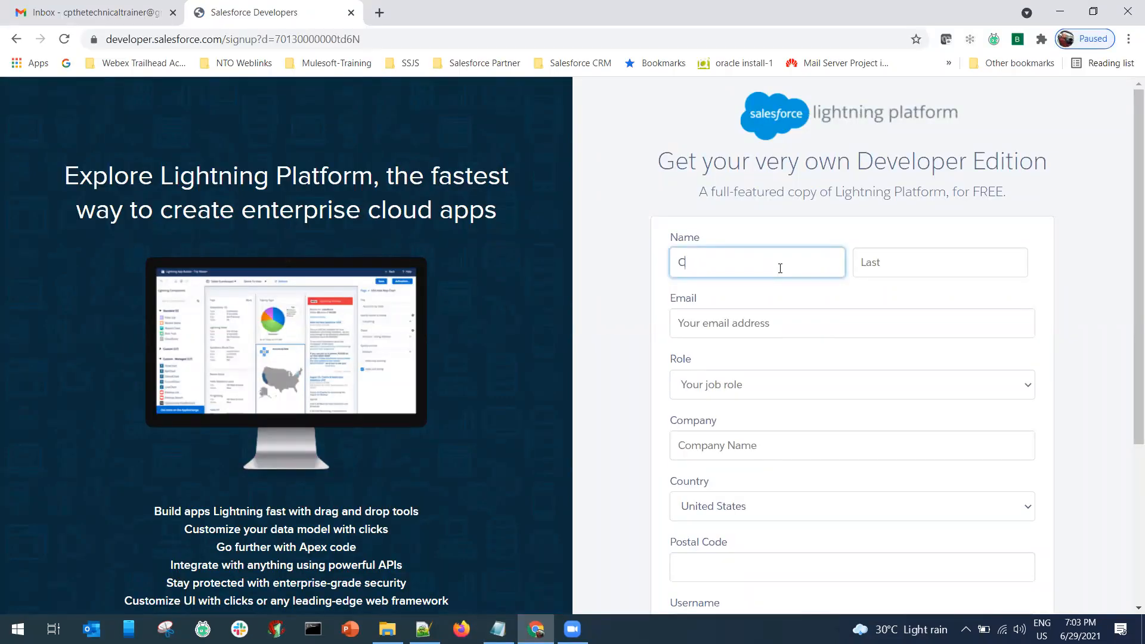
key("Tab")
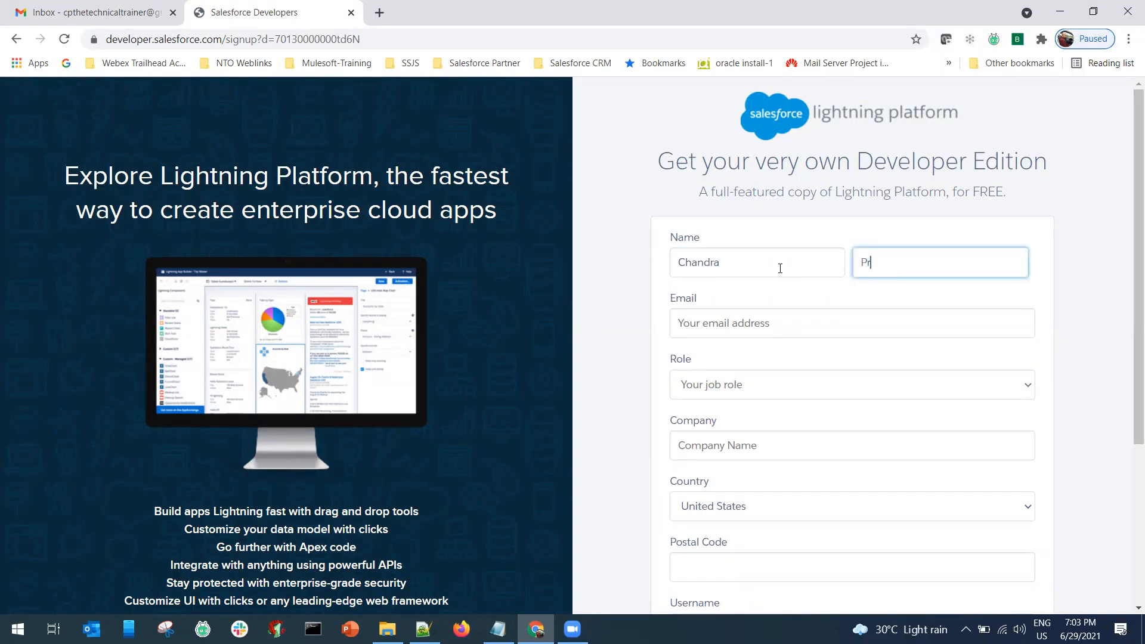
key("Tab")
key("ctrl+v")
Set role Developer, company Trailhead Salesforce, country India, and enter the postal code.
left_click(813, 384)
left_click(770, 432)
left_click(767, 396)
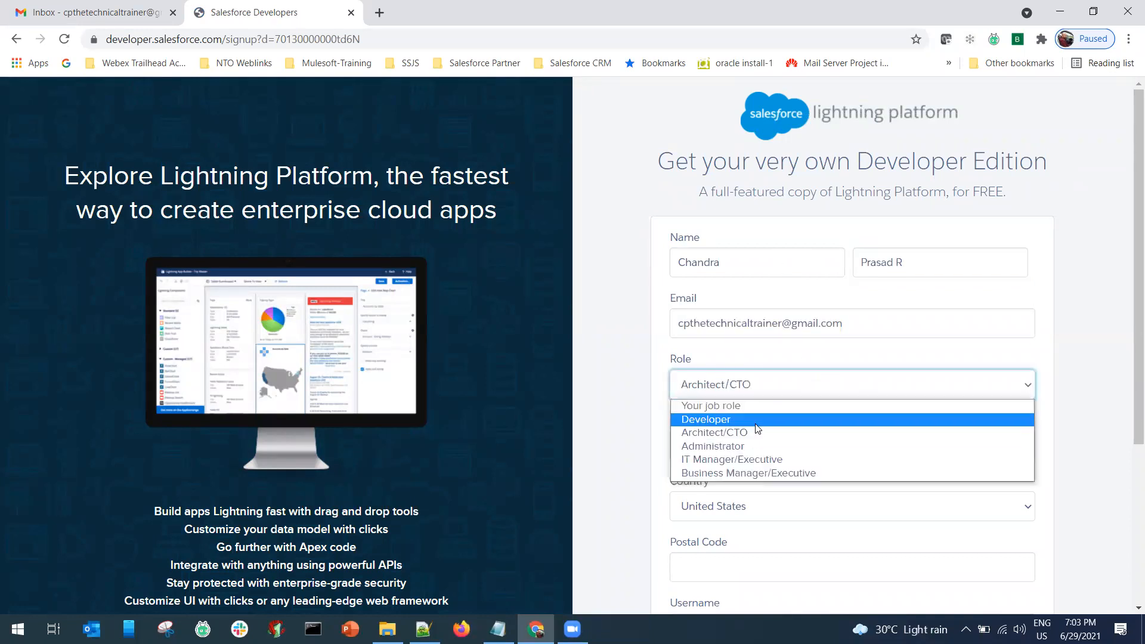
left_click(758, 421)
left_click(759, 446)
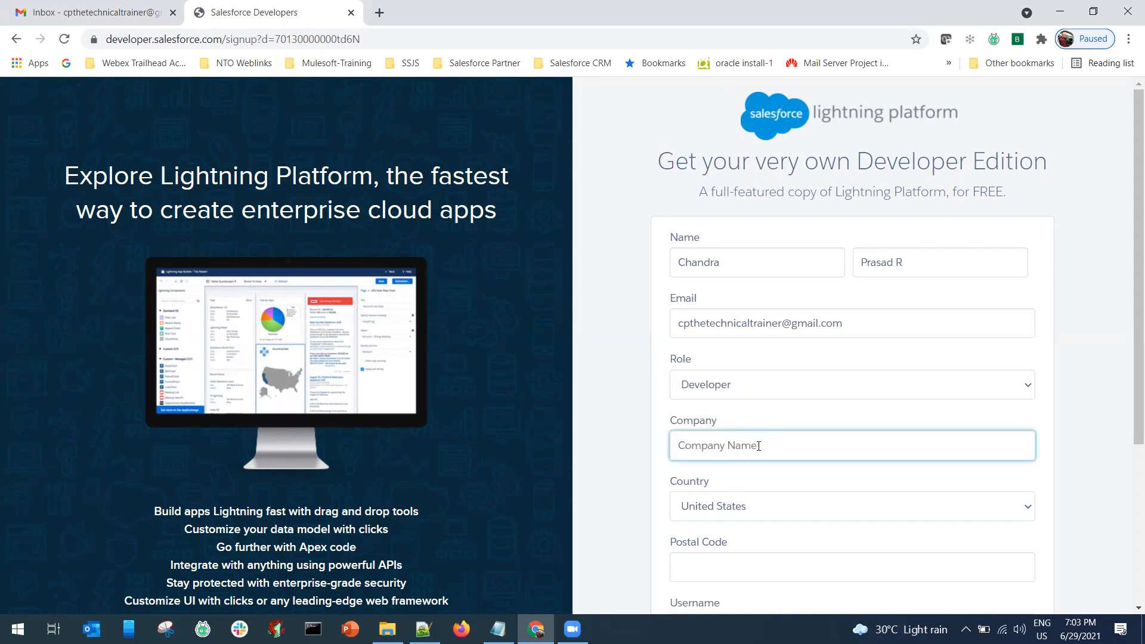
type("Trail")
type("ad Salesforce")
left_click(704, 509)
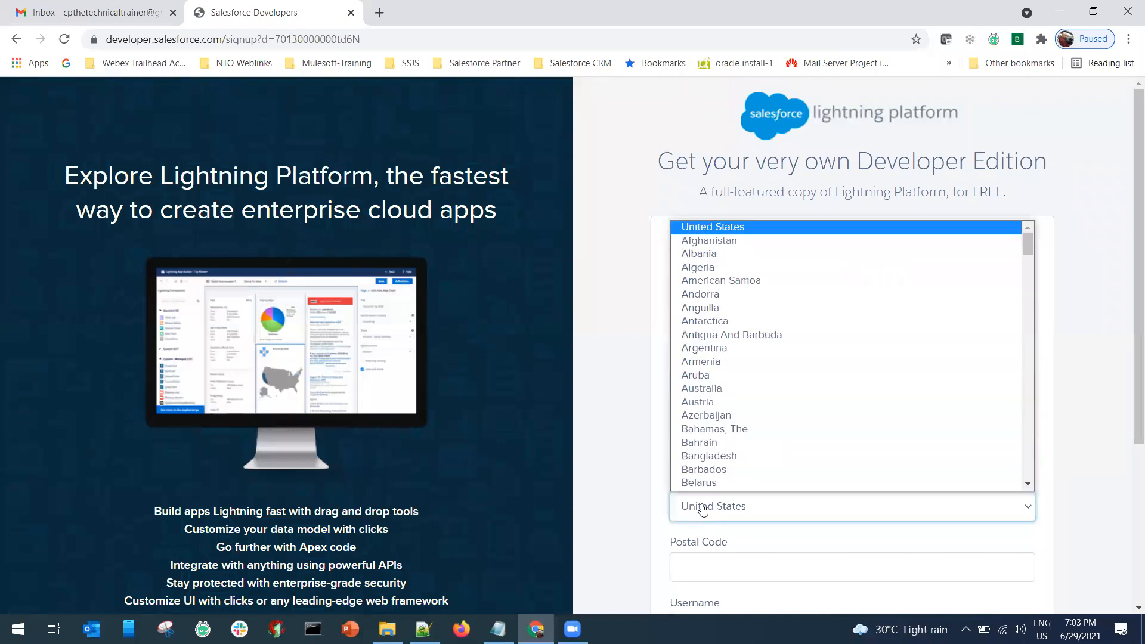
key("i")
key("n")
key("Return")
key("Tab")
type("570021")
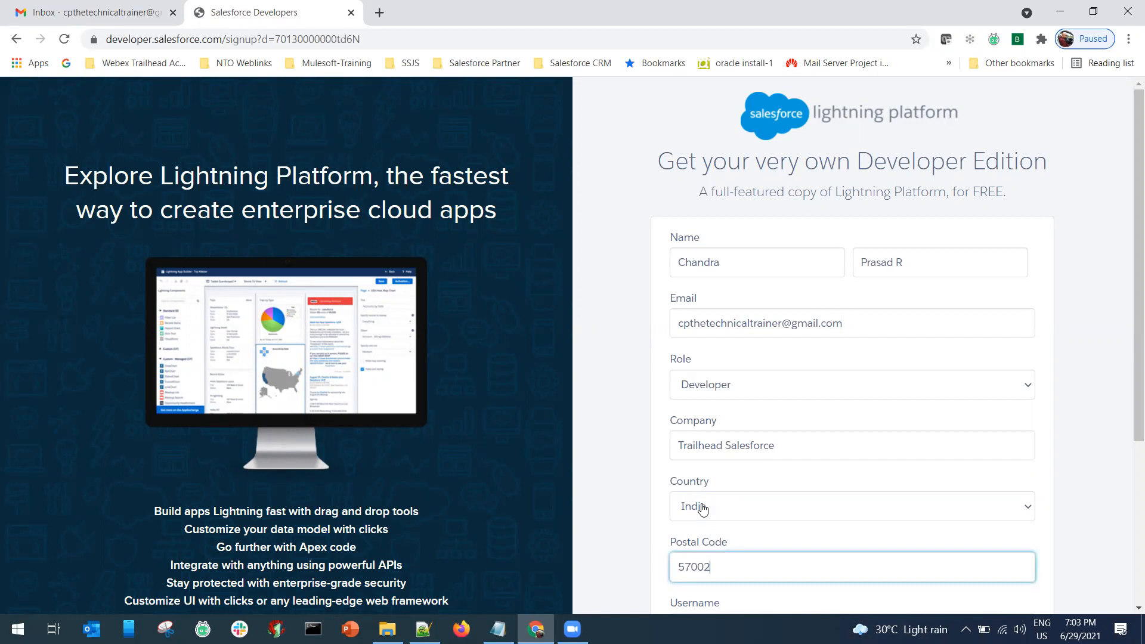
key("Tab")
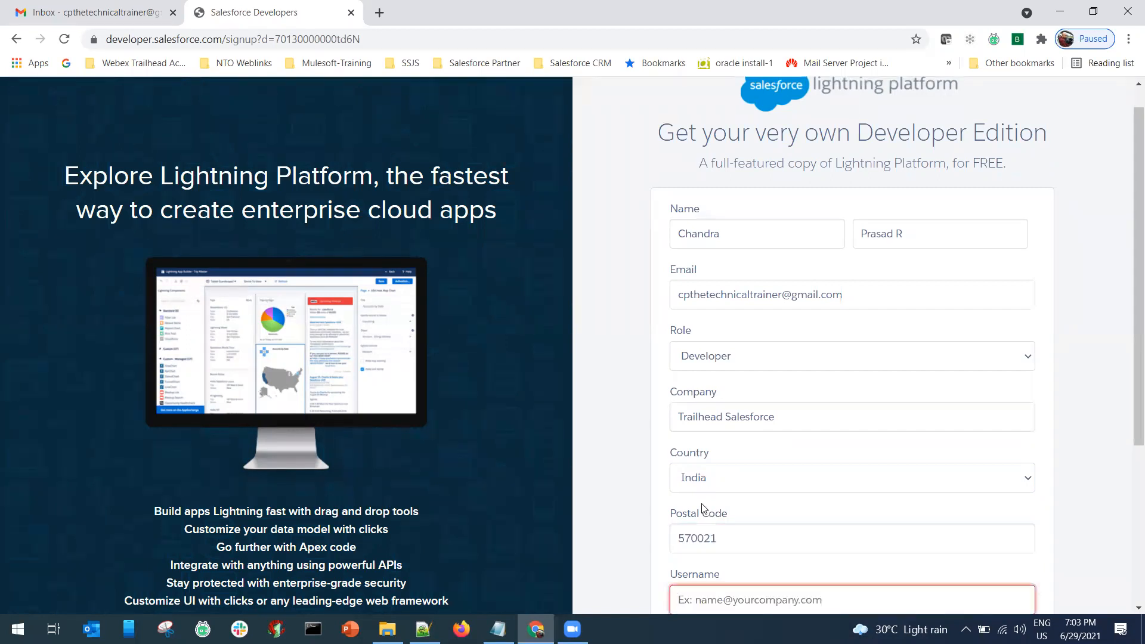
Fill the username field with the admin user name copied from the notes.
key("alt+Tab")
left_click_drag(116, 180, 434, 180)
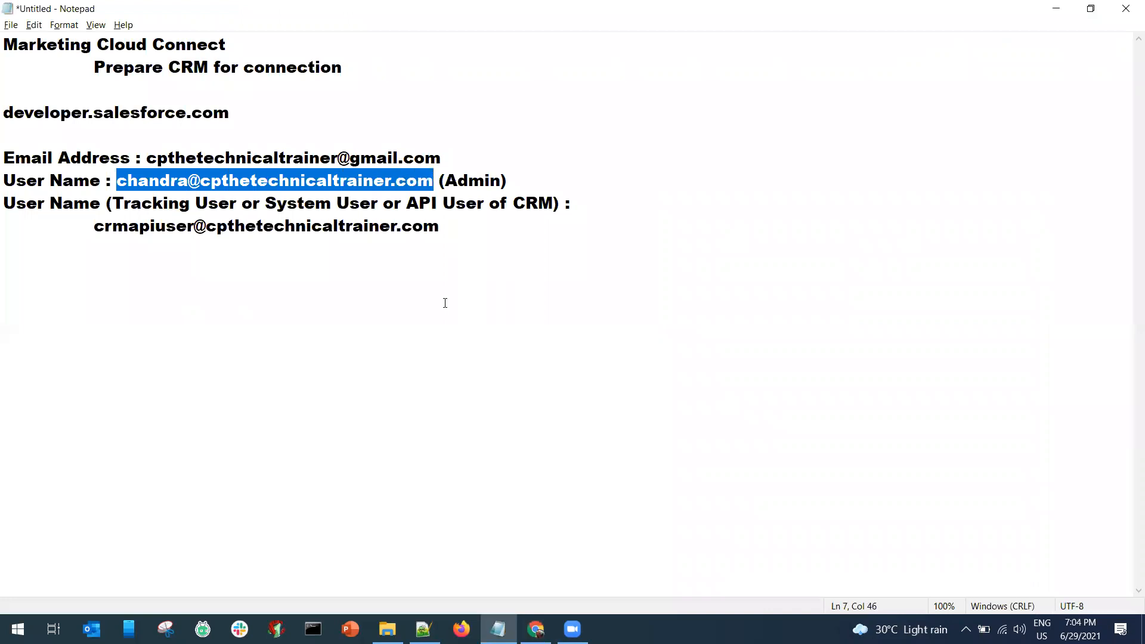
key("alt+Tab")
key("ctrl+v")
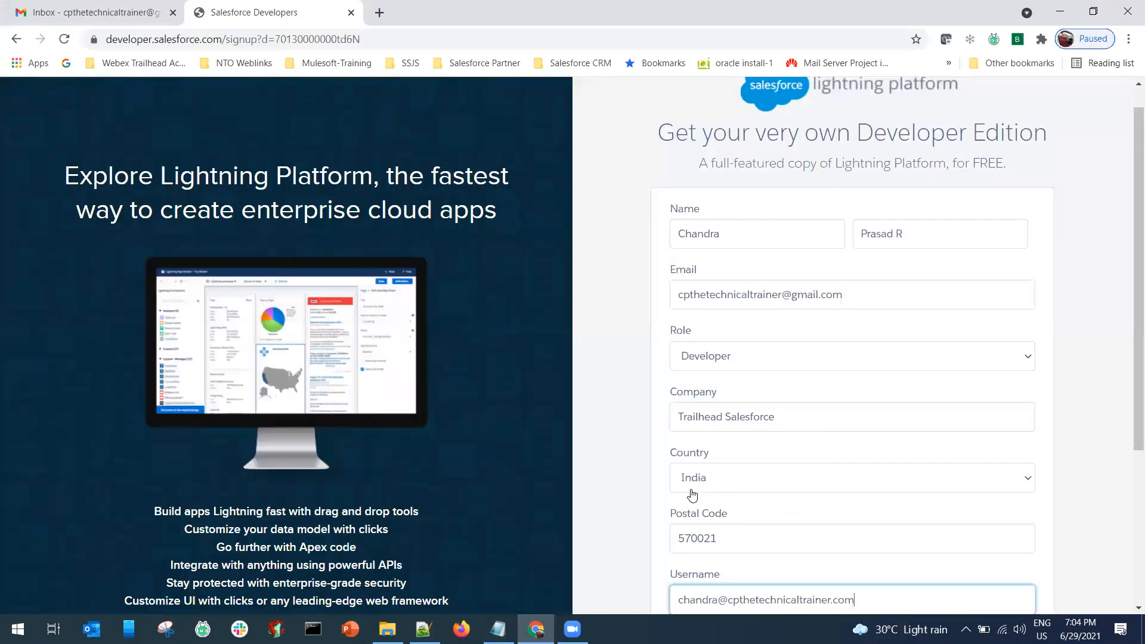
scroll(620, 478, "down", 4)
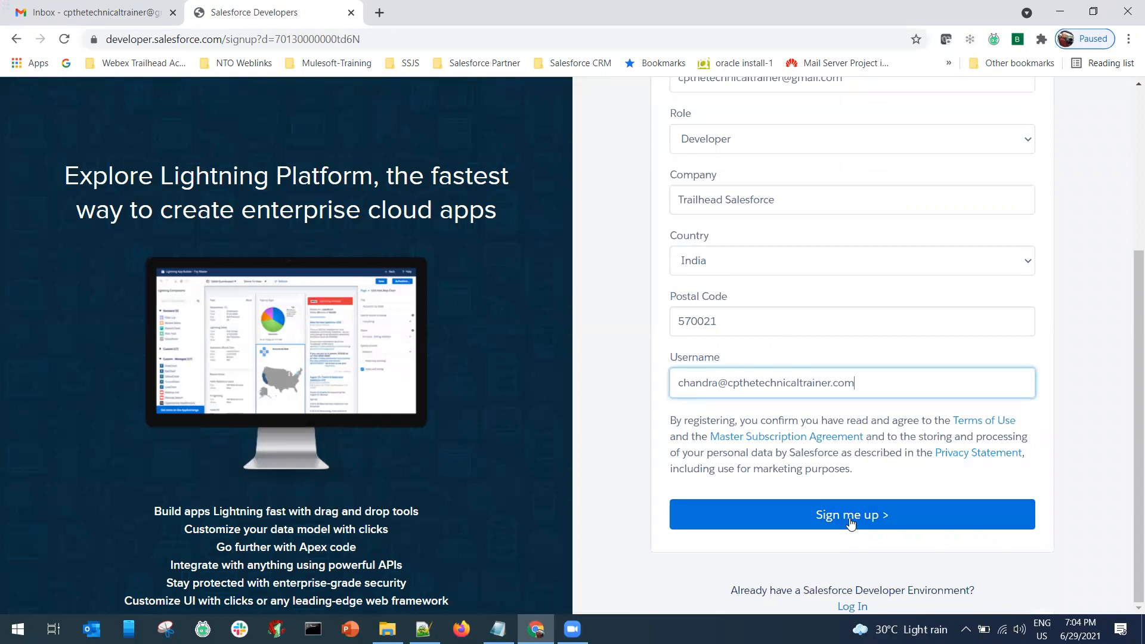
Submit the developer sign-up, open the Getting Started page, then close the Salesforce tab.
left_click(850, 516)
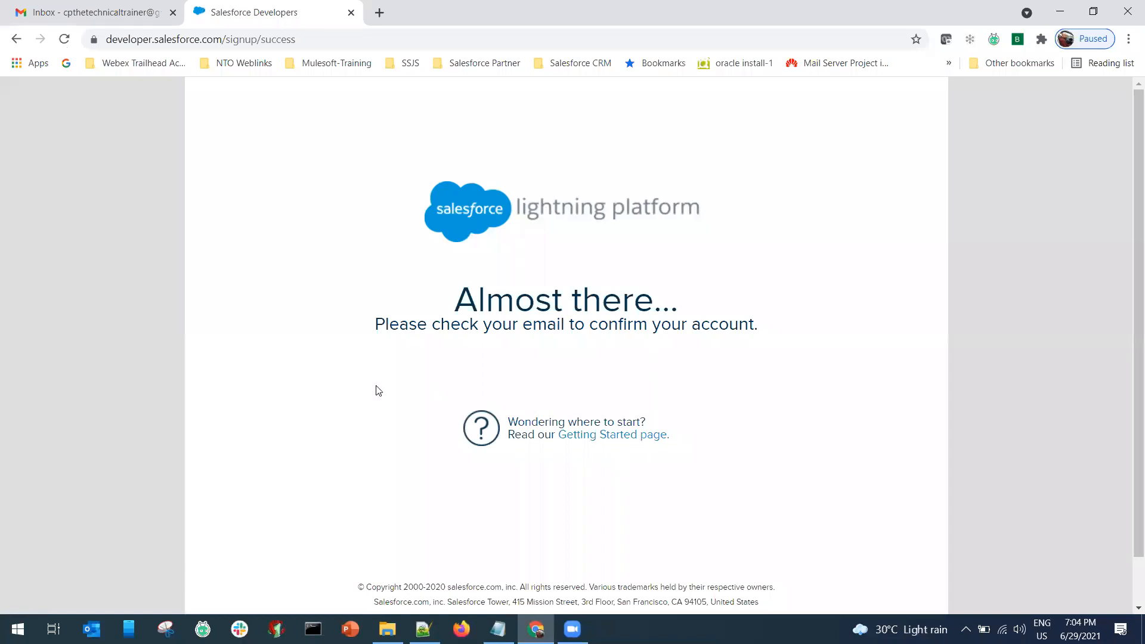
left_click(617, 437)
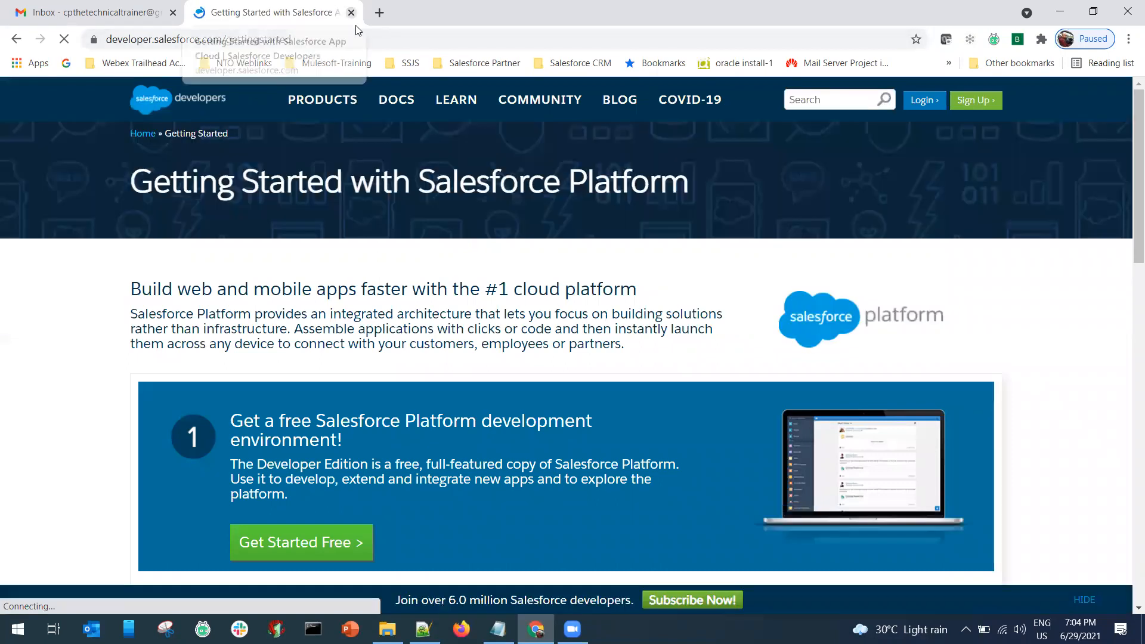
key("ctrl+w")
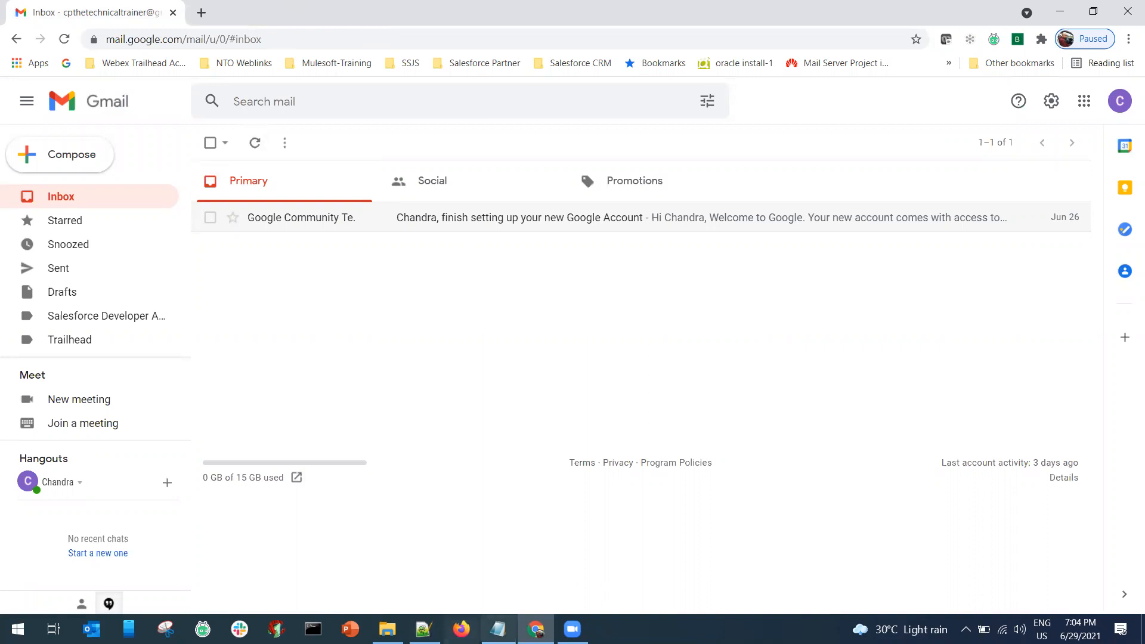
key("alt+Tab")
Add an 'a)Install Package' step line below the API user name.
left_click(454, 225)
key("Return")
key("Return")
key("Return")
type("a)Install Package")
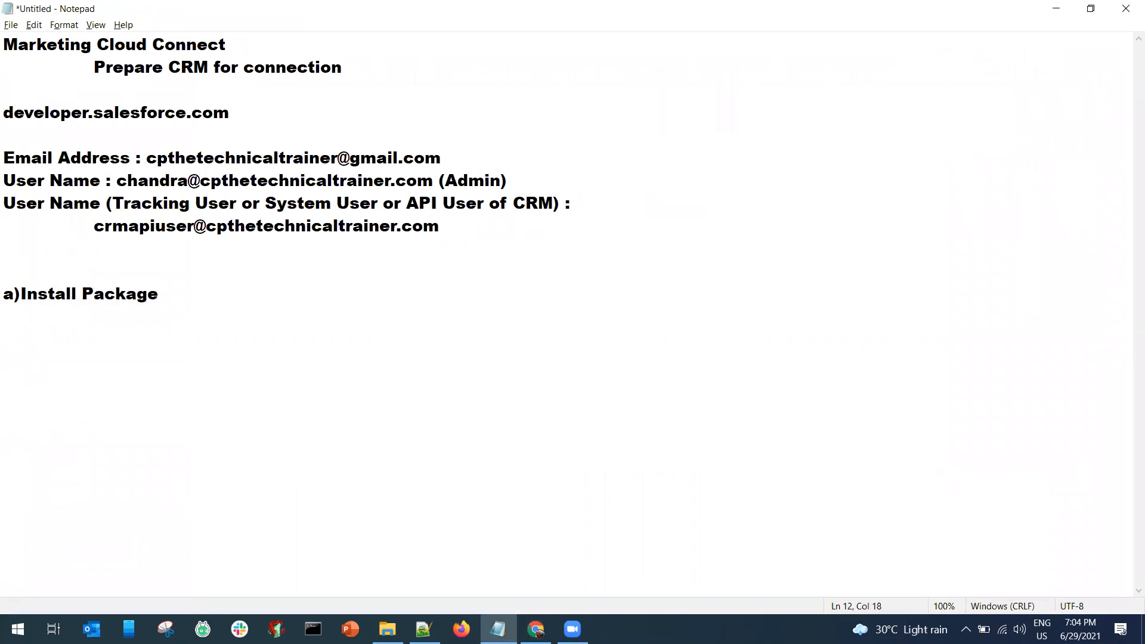
Add sfdc.co/MCC indented under Install Package and a 'b)Edit User Page Layout' line.
key("Return")
key("Tab")
type("sfdc.co/MCC")
key("Return")
type("b)")
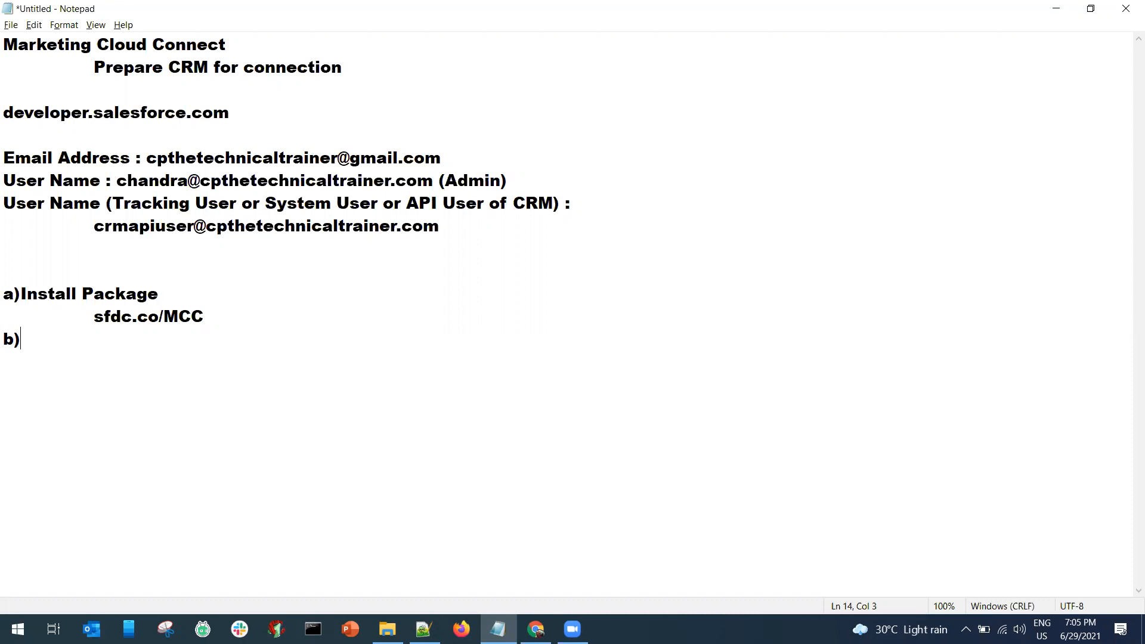
type("User Page Layout")
Start step c) for editing the Contact Layout.
key("Return")
type("b")
key("BackSpace")
type("c)")
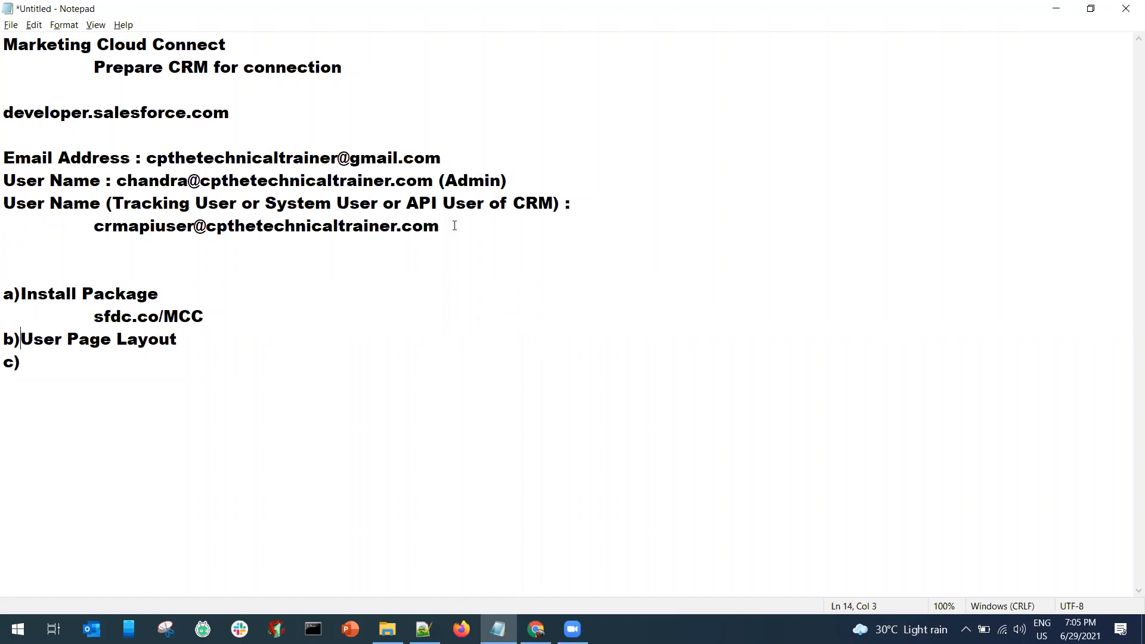
key("BackSpace")
type(")0edit")
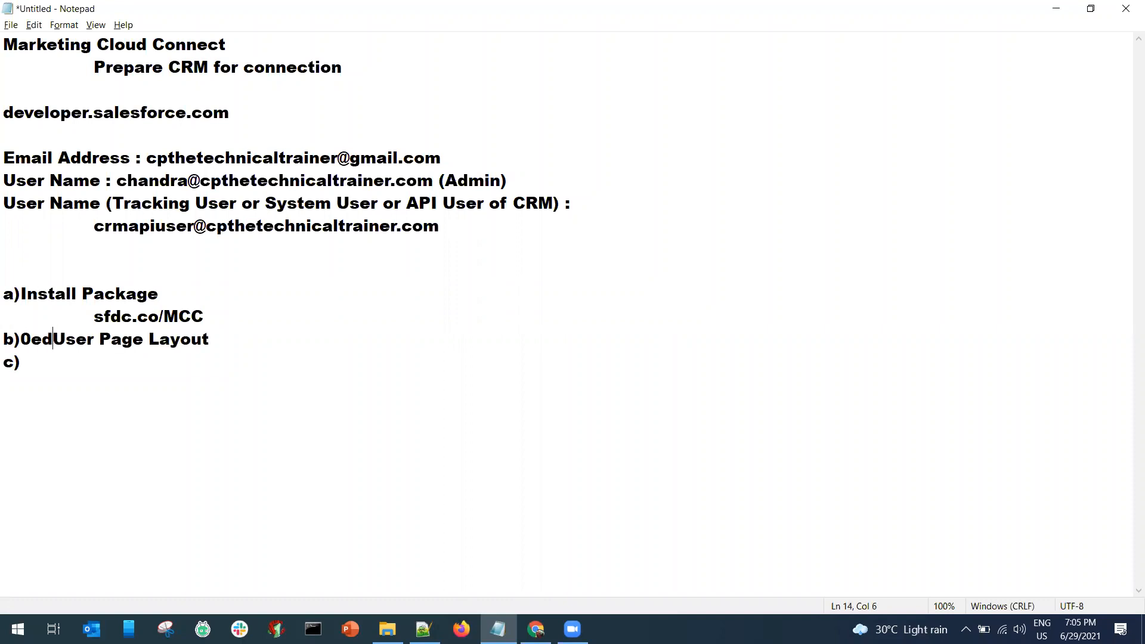
key("BackSpace")
key("BackSpace")
key("BackSpace")
key("BackSpace")
key("BackSpace")
key("BackSpace")
type("Edit")
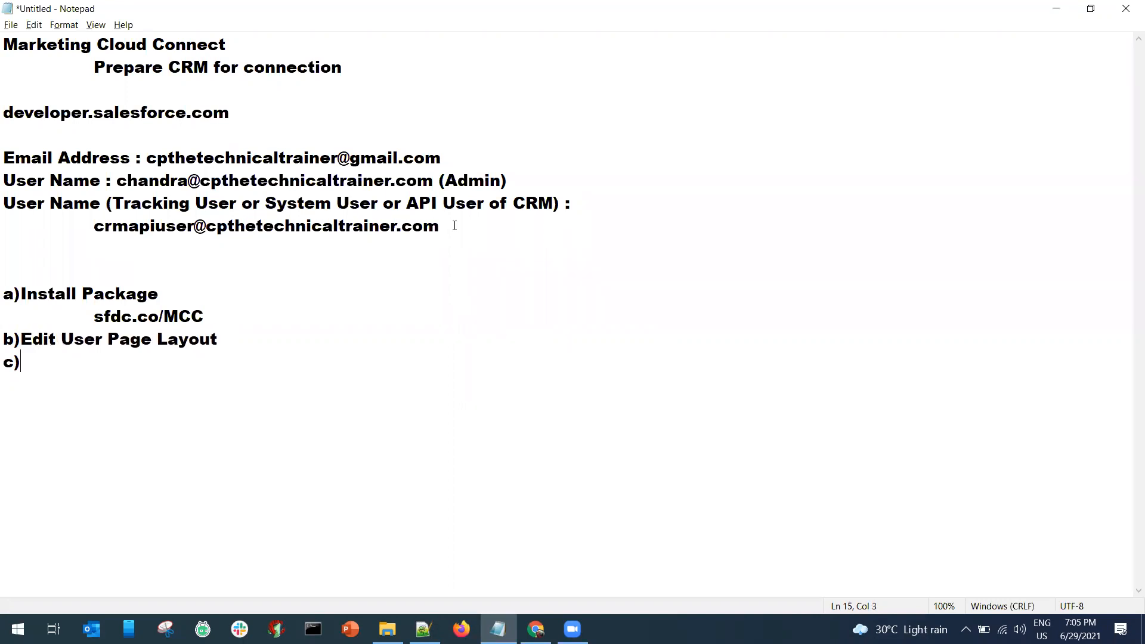
type(" Edit Contac")
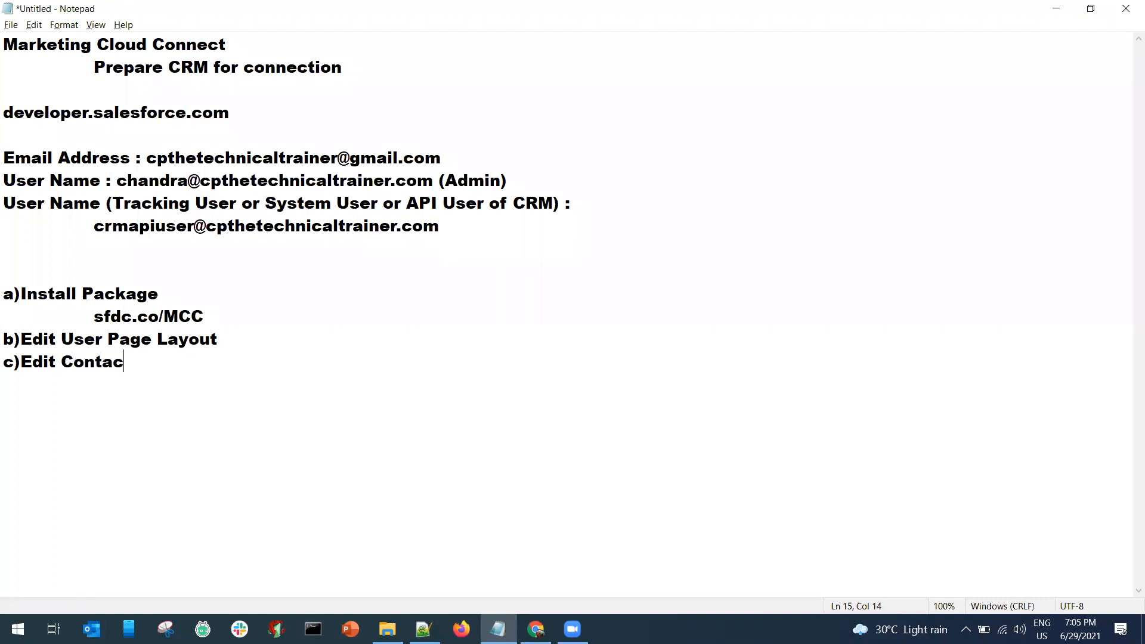
type("t Layout")
Add steps 'd)Edit Lead layout' and 'e)Set Field Level Security (Email Opt Out)'.
key("Return")
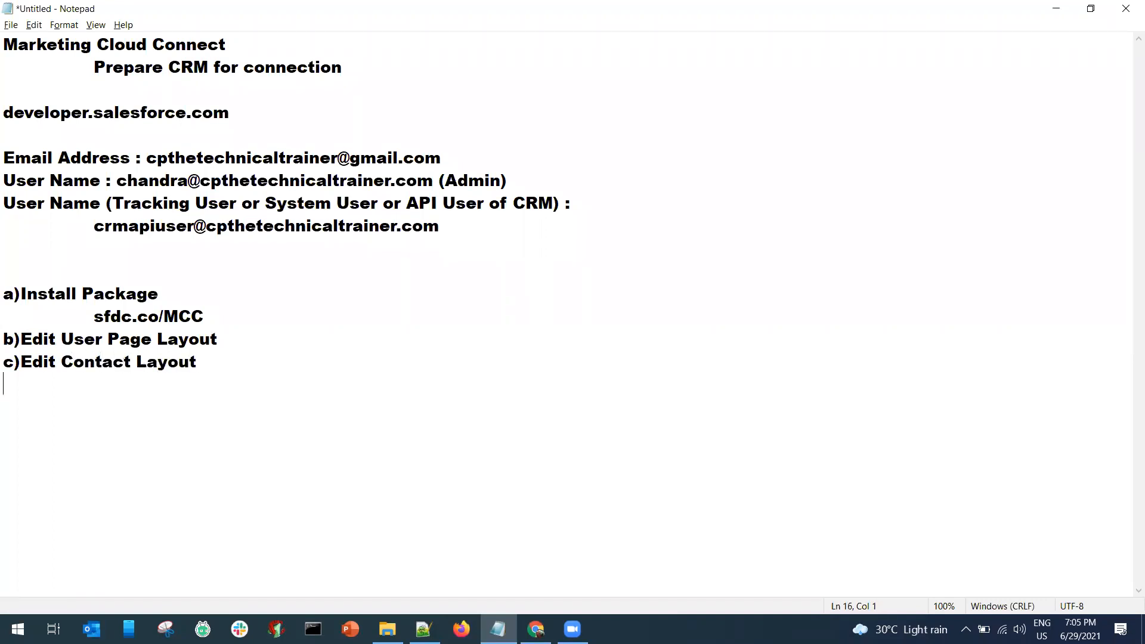
type("d)Edit Lead layout")
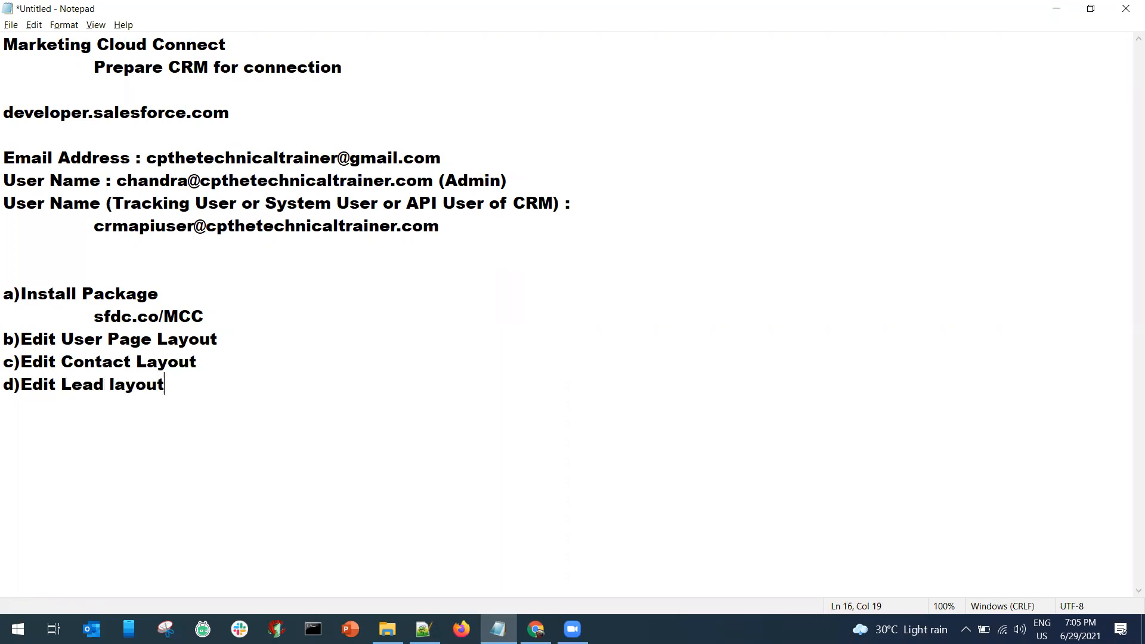
key("Return")
type("e)Set Field Level")
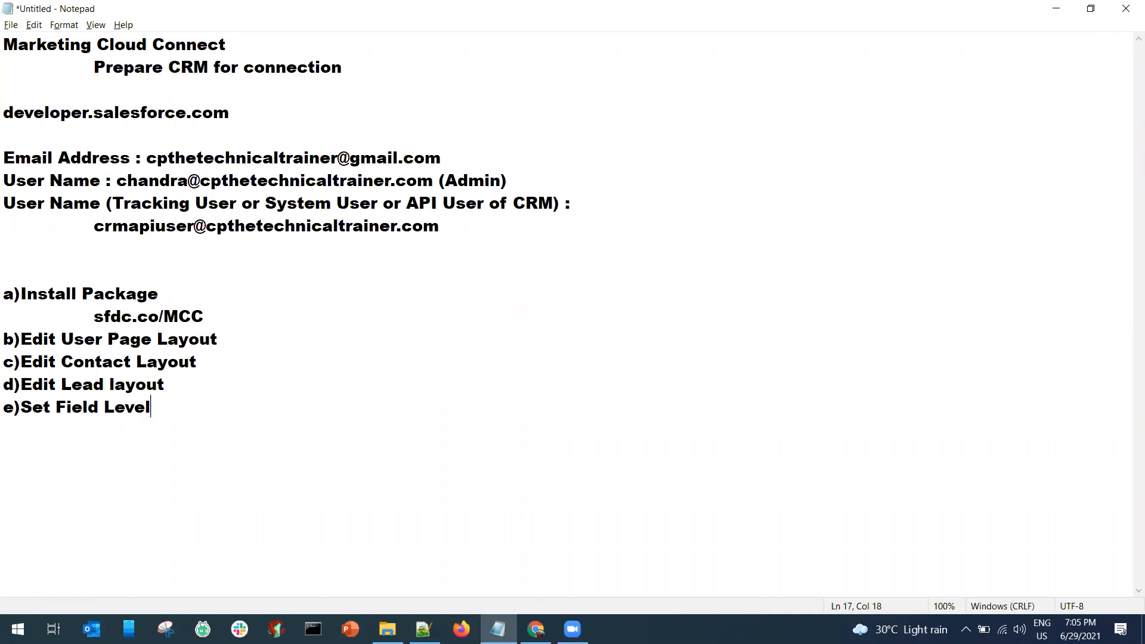
type(" Security (Email")
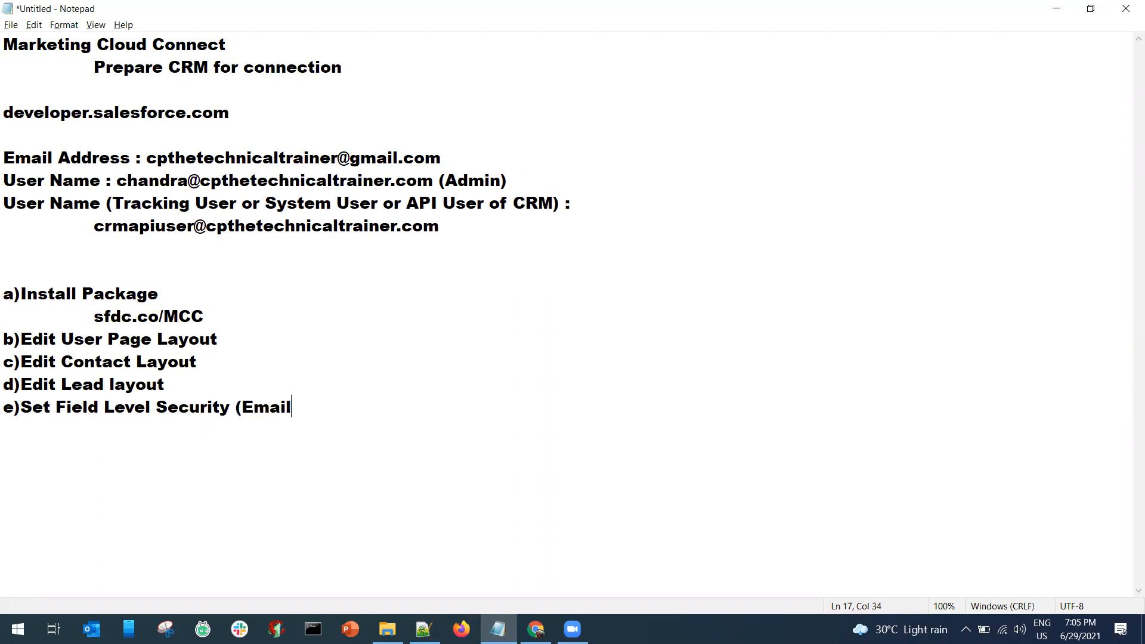
type(" Opt")
key("BackSpace")
type("pt Out)")
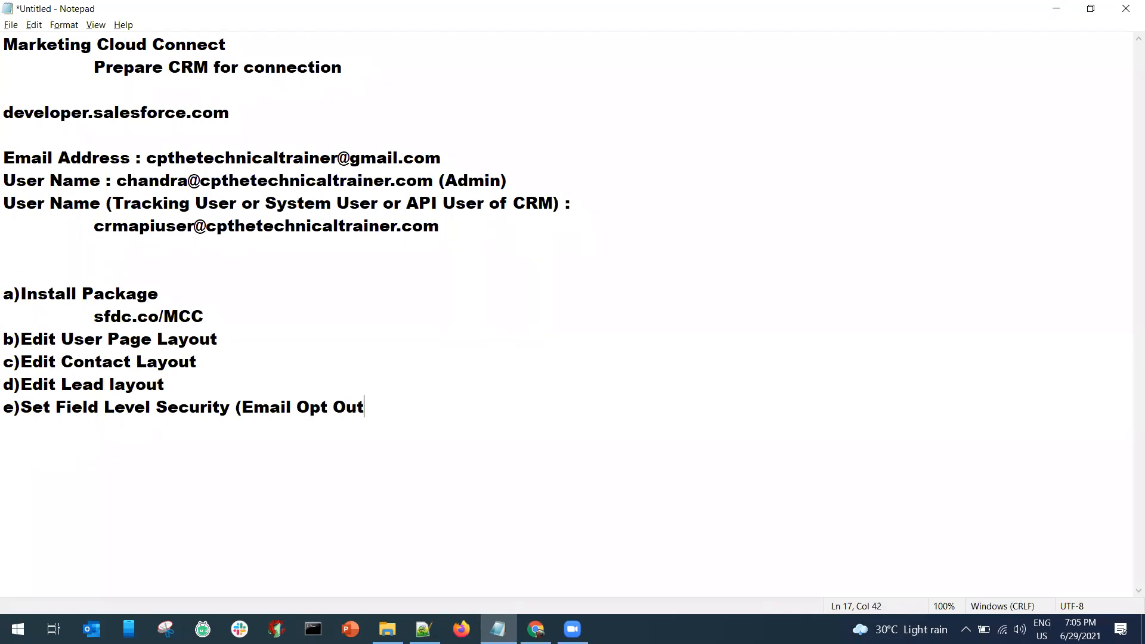
Duplicate the security step, labelling one for Lead Object and one for Contact Object.
key("Return")
key("shift+Up")
key("ctrl+c")
key("shift+Down")
key("ctrl+v")
key("Down")
key("Up")
key("Up")
key("End")
type("Lead Object")
key("Down")
type("Contact Object")
Change the Contact Object security step's letter from e) to f).
key("Return")
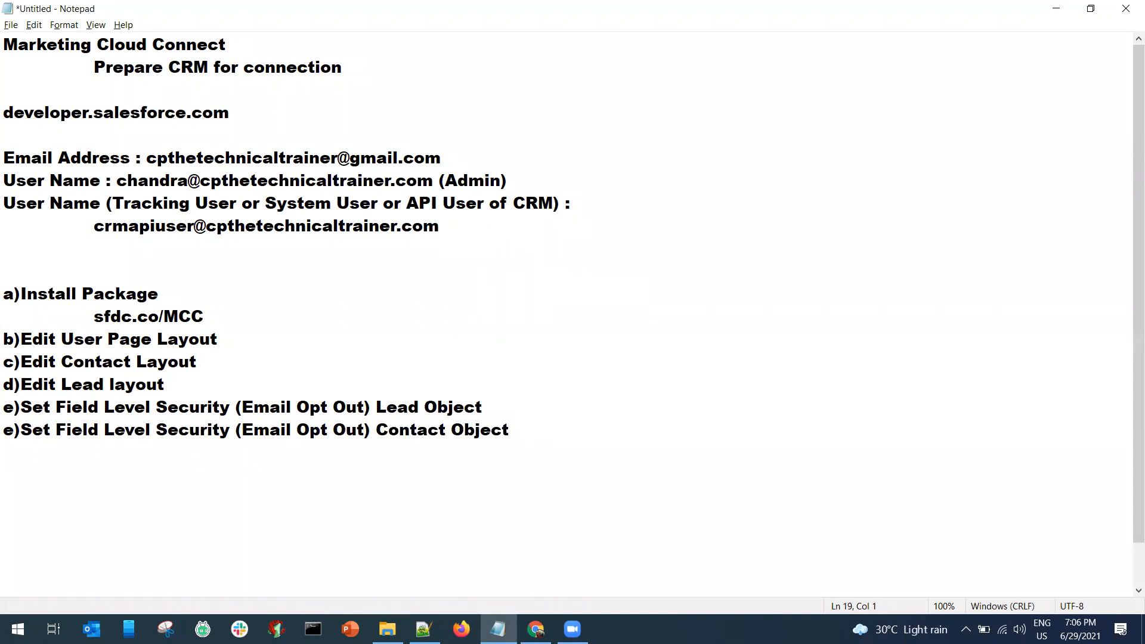
key("Right")
key("BackSpace")
type("f")
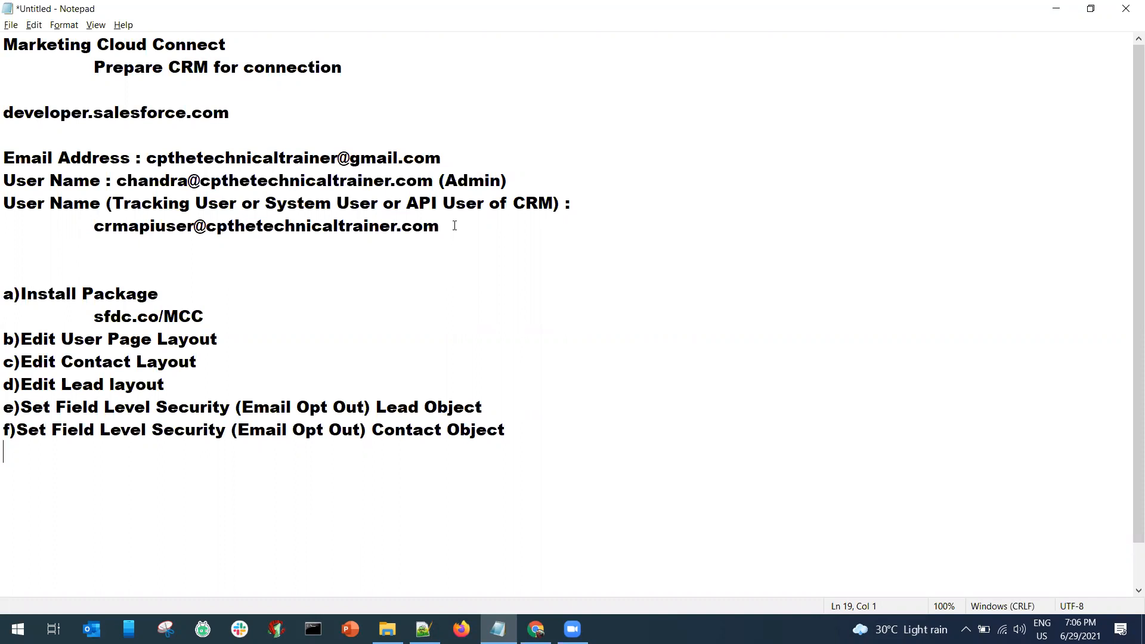
Add g) and h) lines, writing g) about checking both Appexchange Marketing Cloud permissions under manage Users.
type("g)")
key("Return")
type("h)")
key("Up")
type("Under manage U")
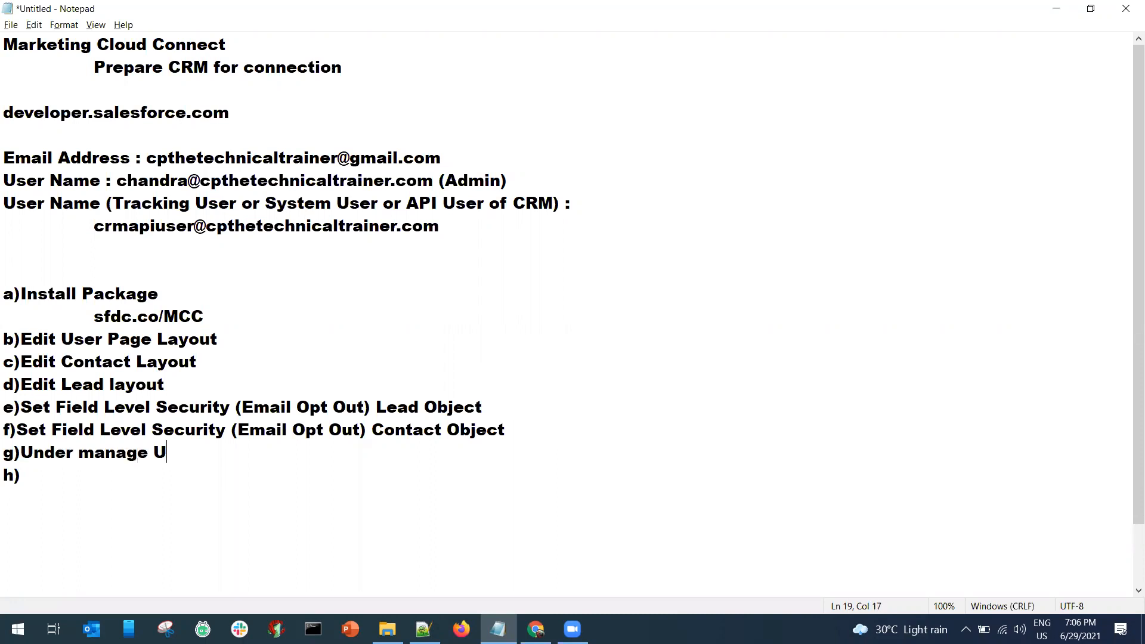
type("sers in SF CRM")
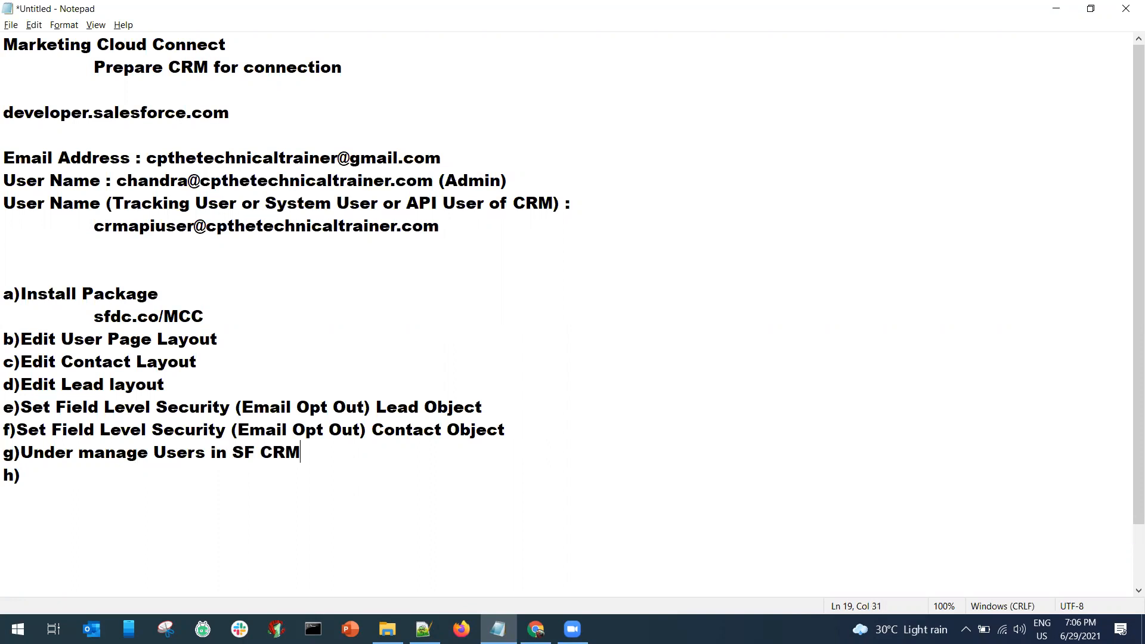
type(" (Check 2")
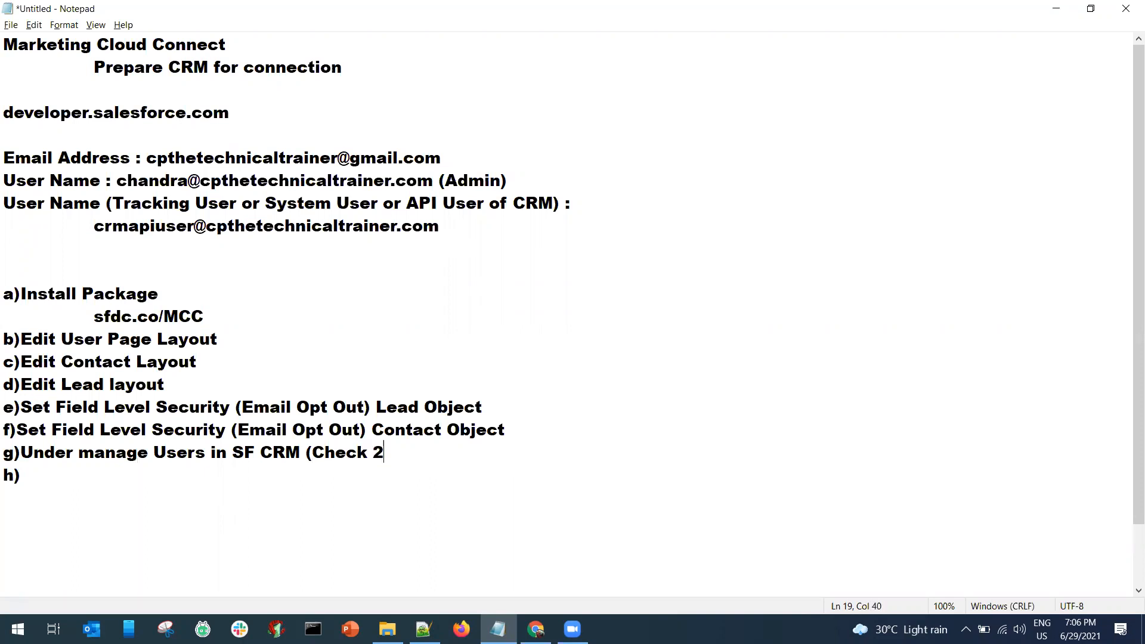
type(" a)Appex")
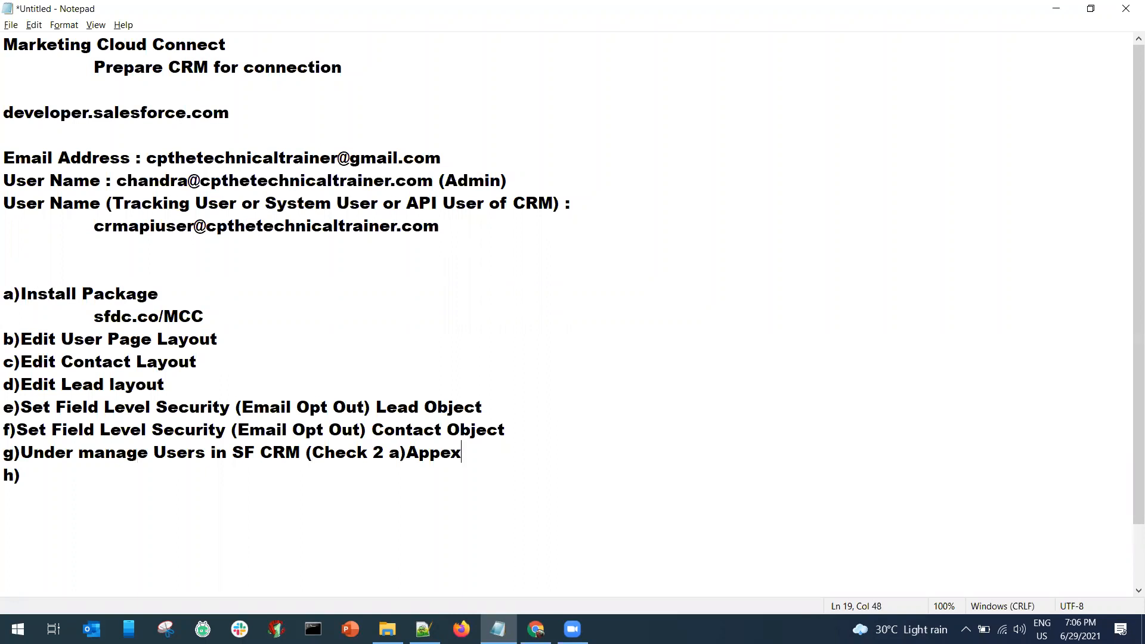
type("change for ")
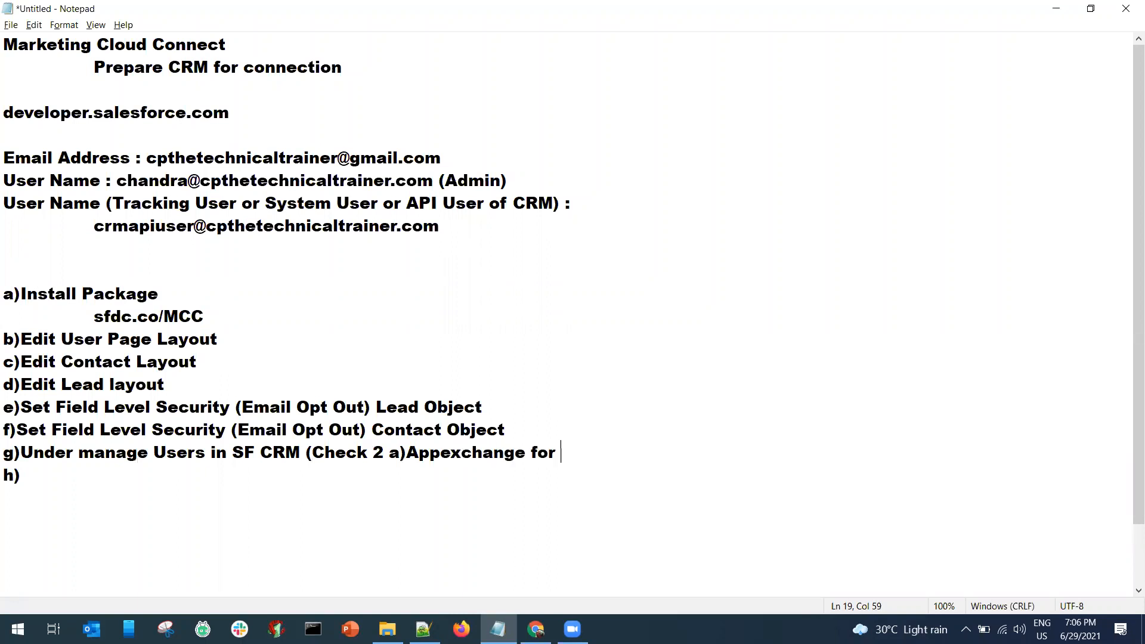
type("Marketing Cloud Admin,")
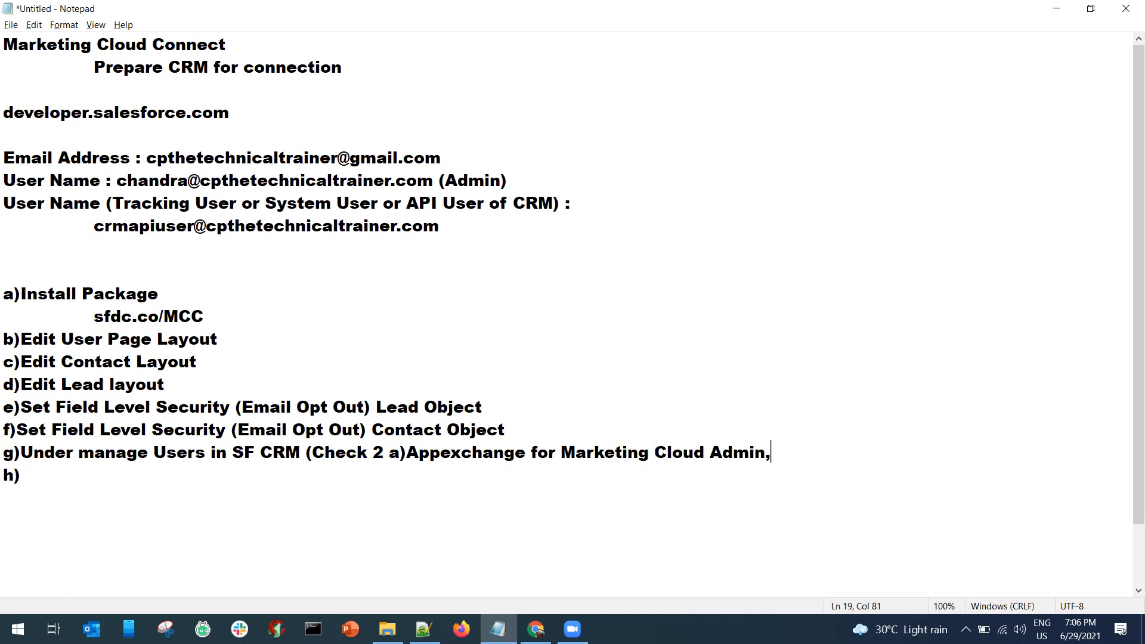
type(" b)")
type("Appexch")
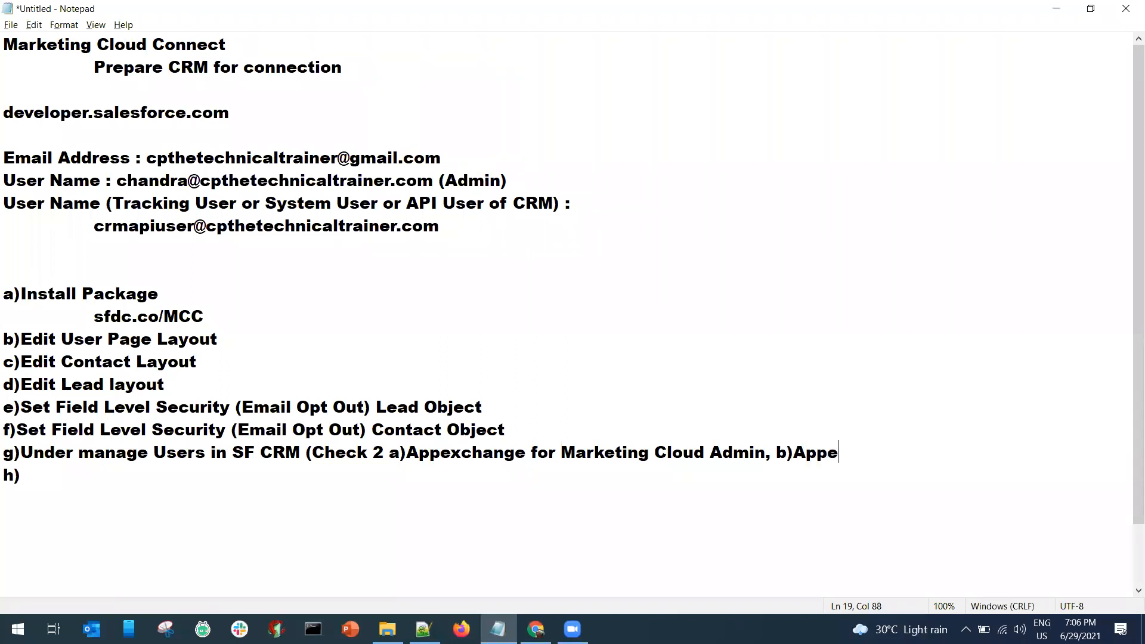
type("ange for ")
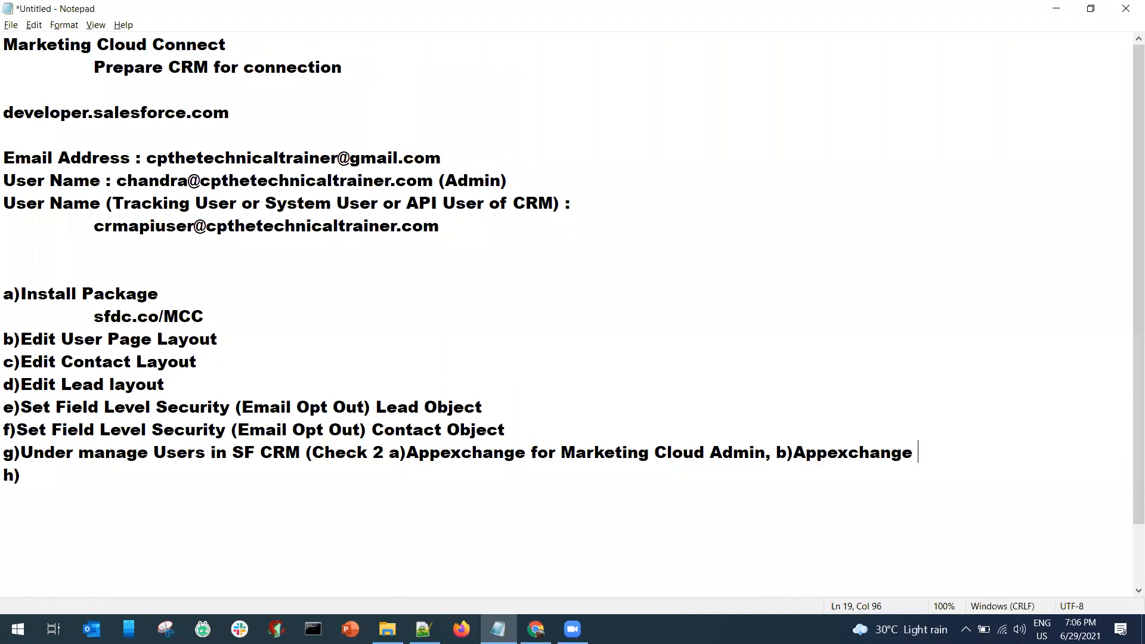
type("Marketing Cloud ")
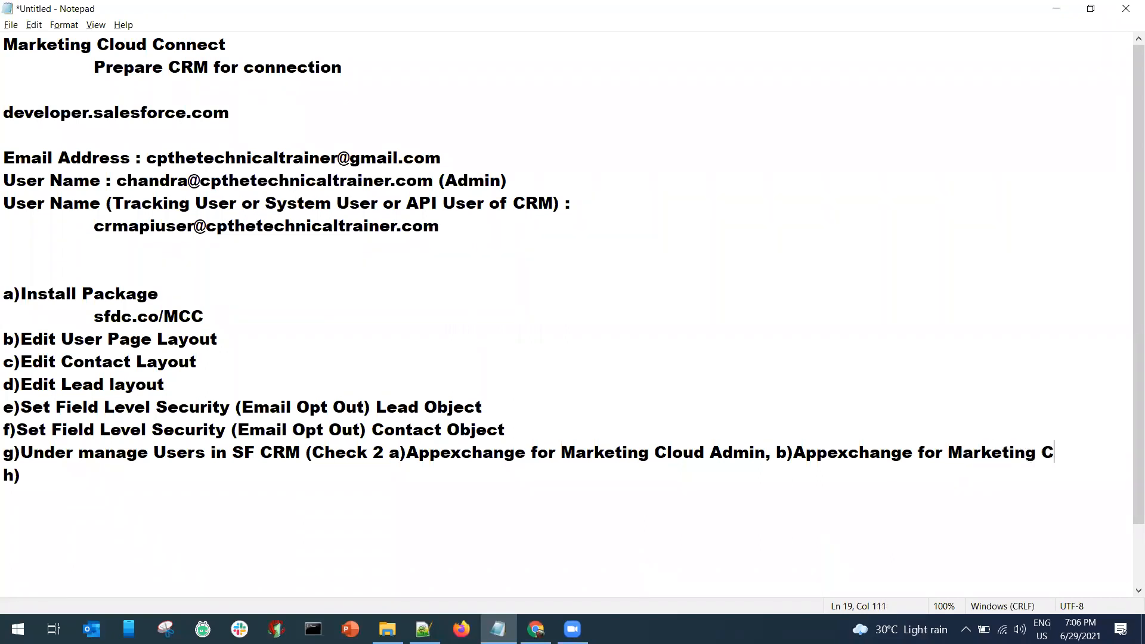
type("User")
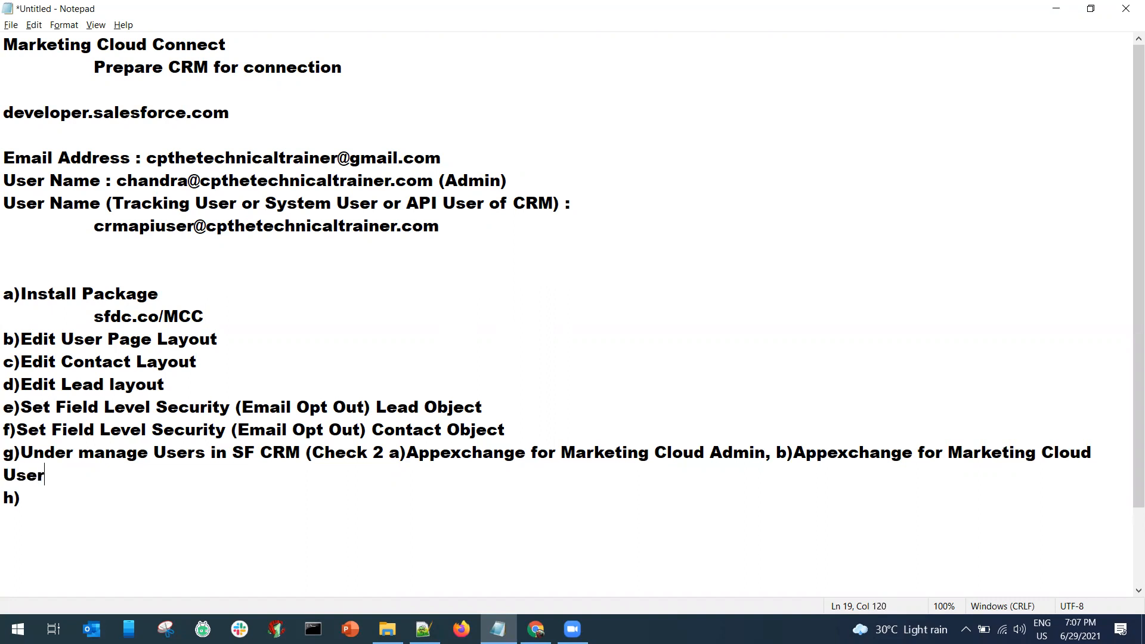
type(")")
Copy the g) step description and paste it after the h) label.
key("Up")
key("shift+Down")
key("shift+Right")
key("shift+Right")
key("shift+Right")
key("shift+Right")
key("ctrl+c")
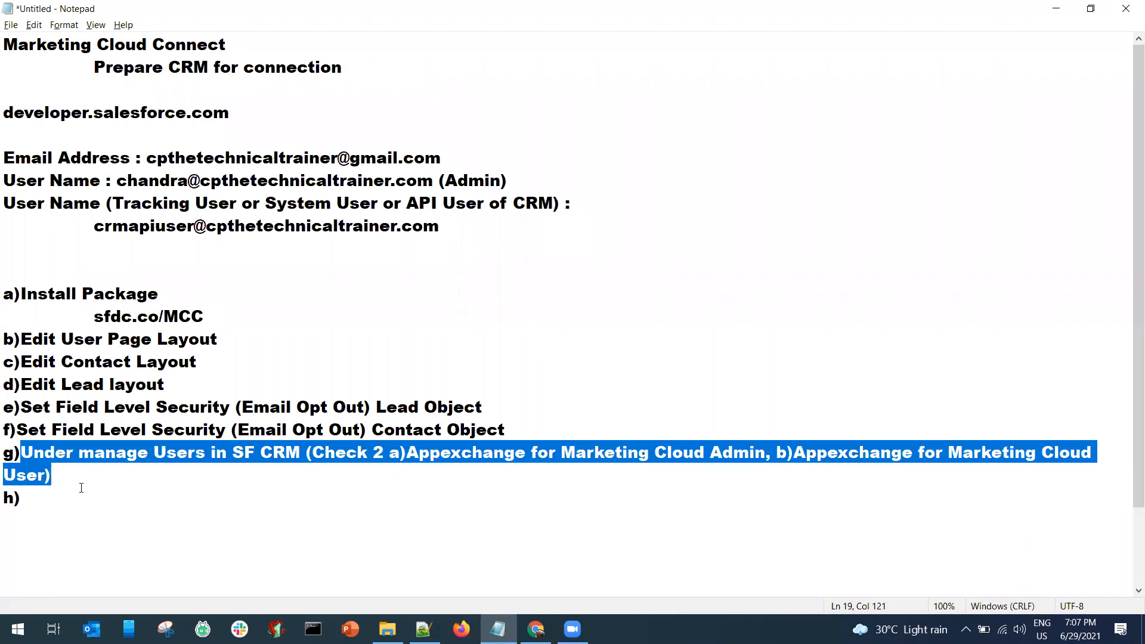
key("Down")
key("ctrl+v")
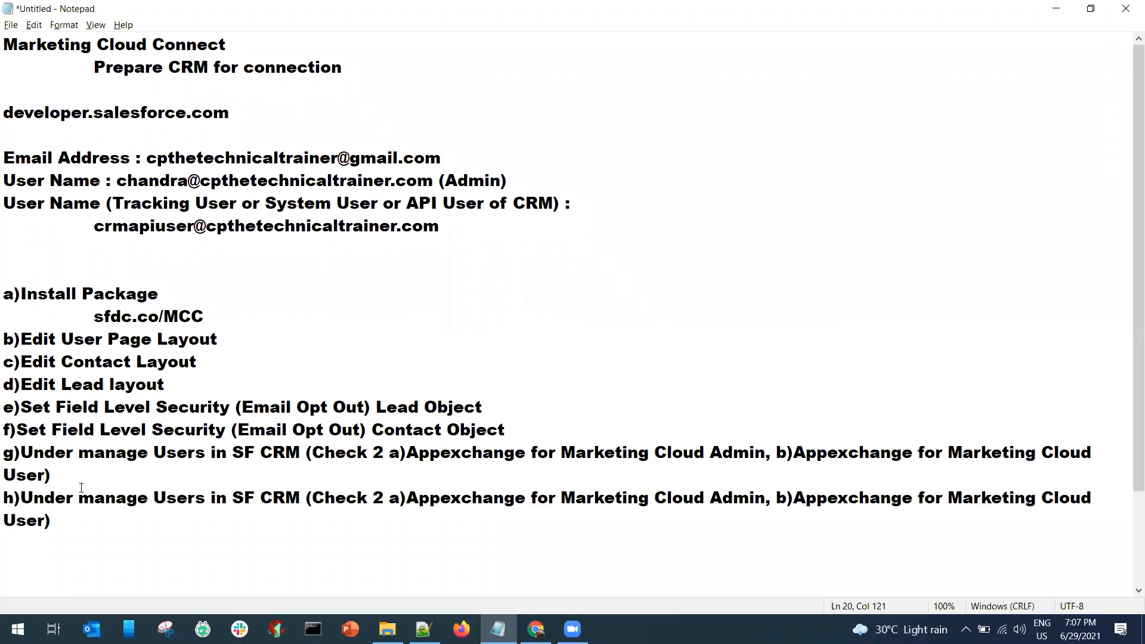
Turn off Notepad's Word Wrap and bring up the Font settings.
key("ctrl+Home")
left_click(64, 25)
left_click(83, 41)
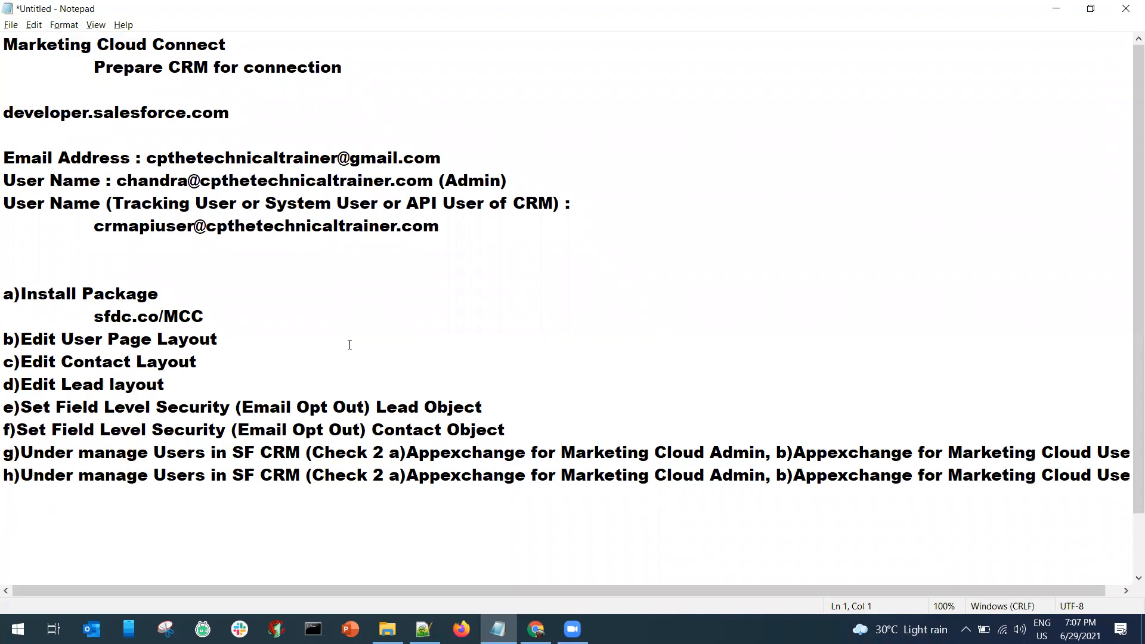
left_click(63, 25)
left_click(78, 53)
left_click(293, 184)
scroll(275, 188, "up", 2)
left_click(273, 185)
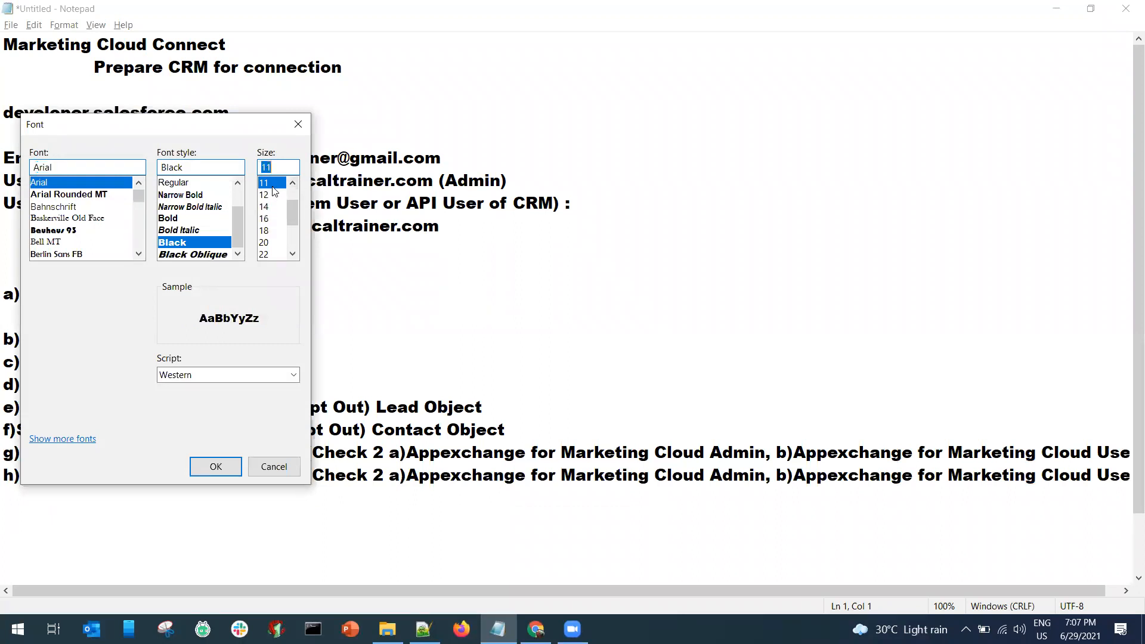
left_click(216, 466)
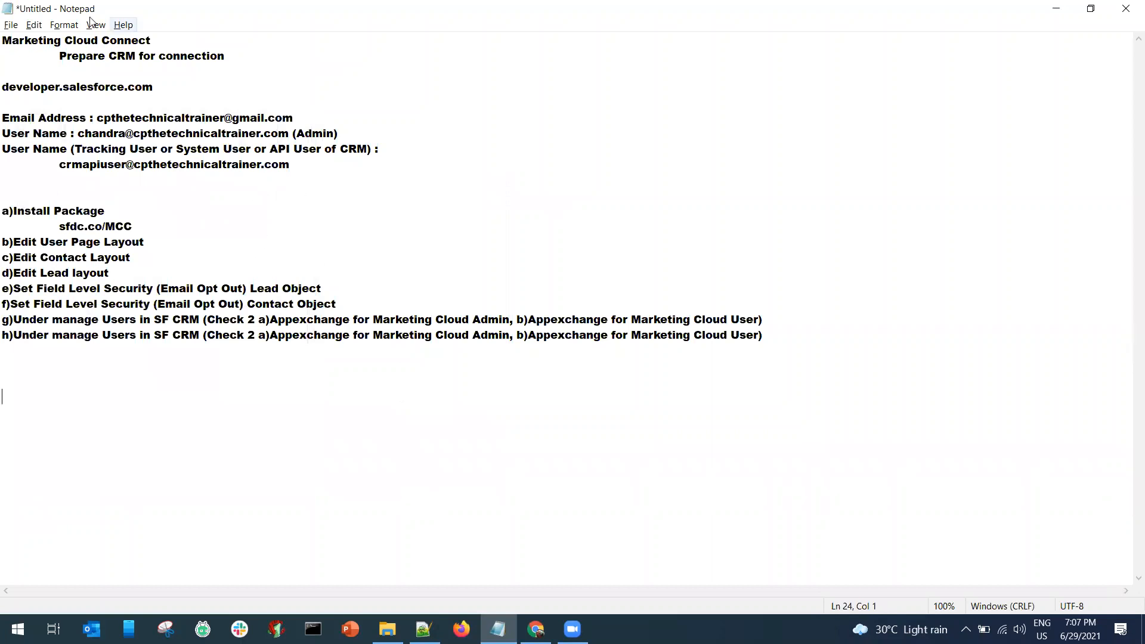
left_click(60, 28)
left_click(70, 54)
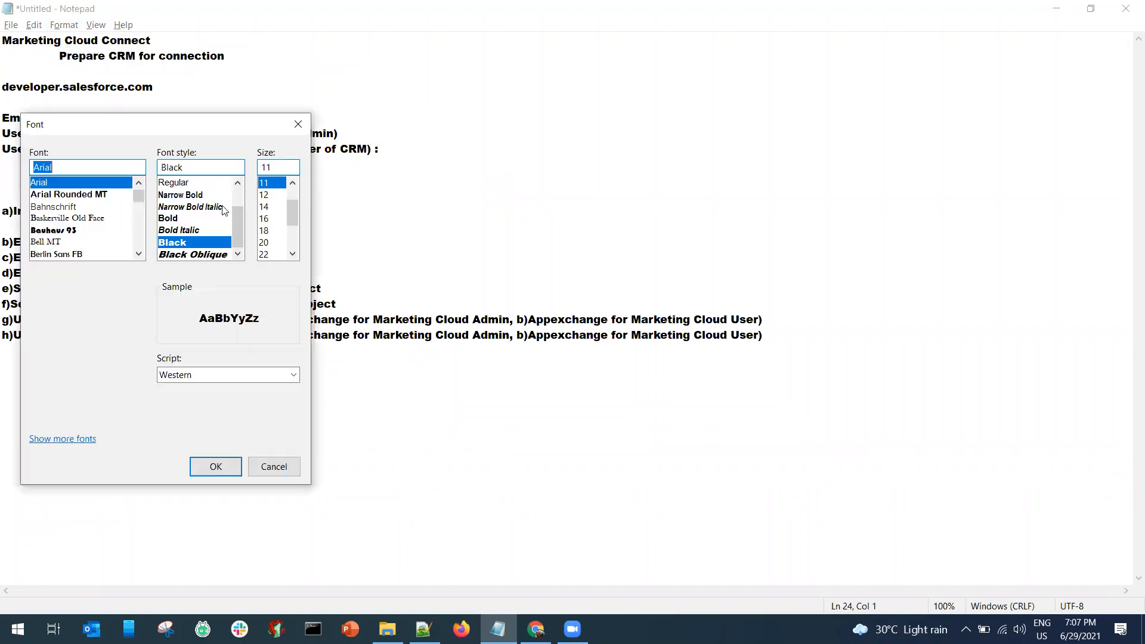
left_click(264, 219)
left_click(216, 467)
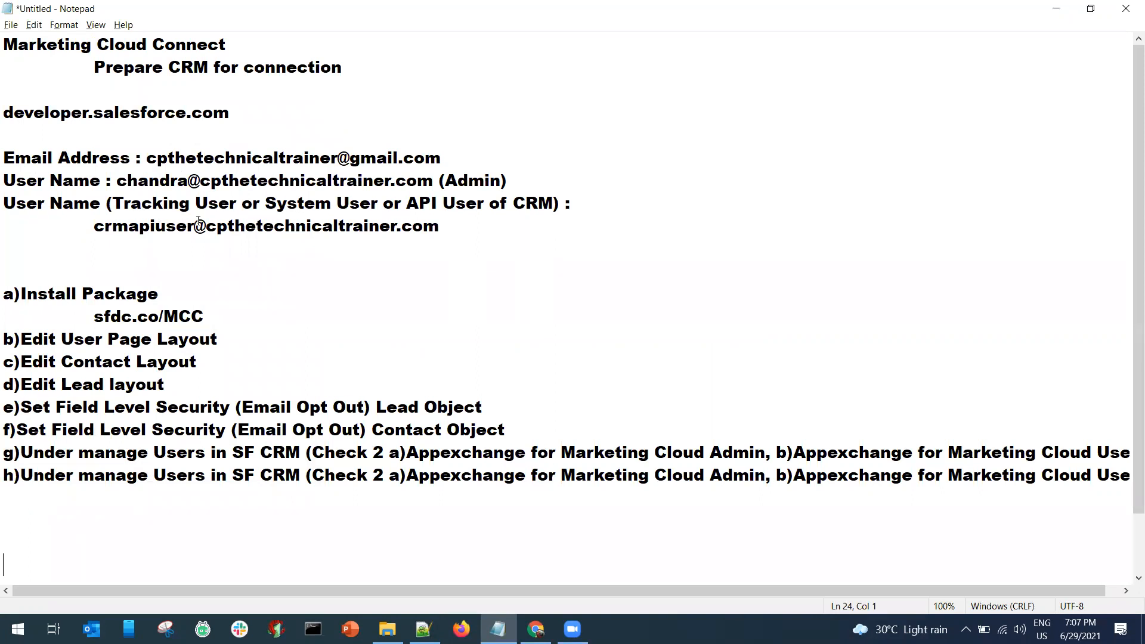
left_click(536, 629)
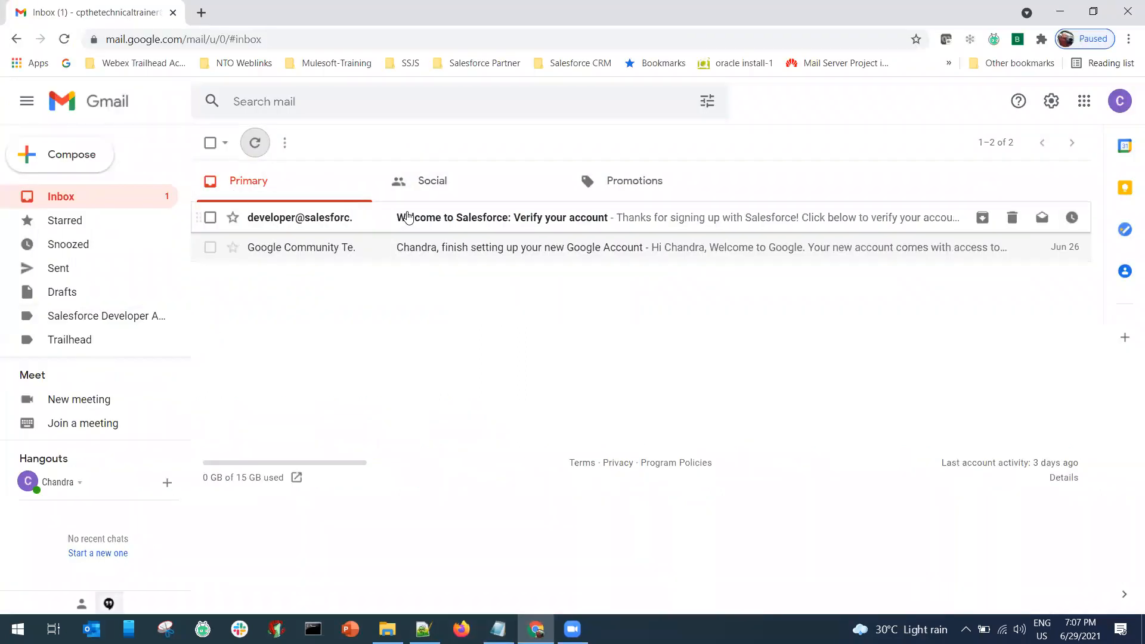
File the Salesforce welcome email under Salesforce Developer Accounts, open it, and follow its Verify Account link.
left_click_drag(296, 220, 120, 316)
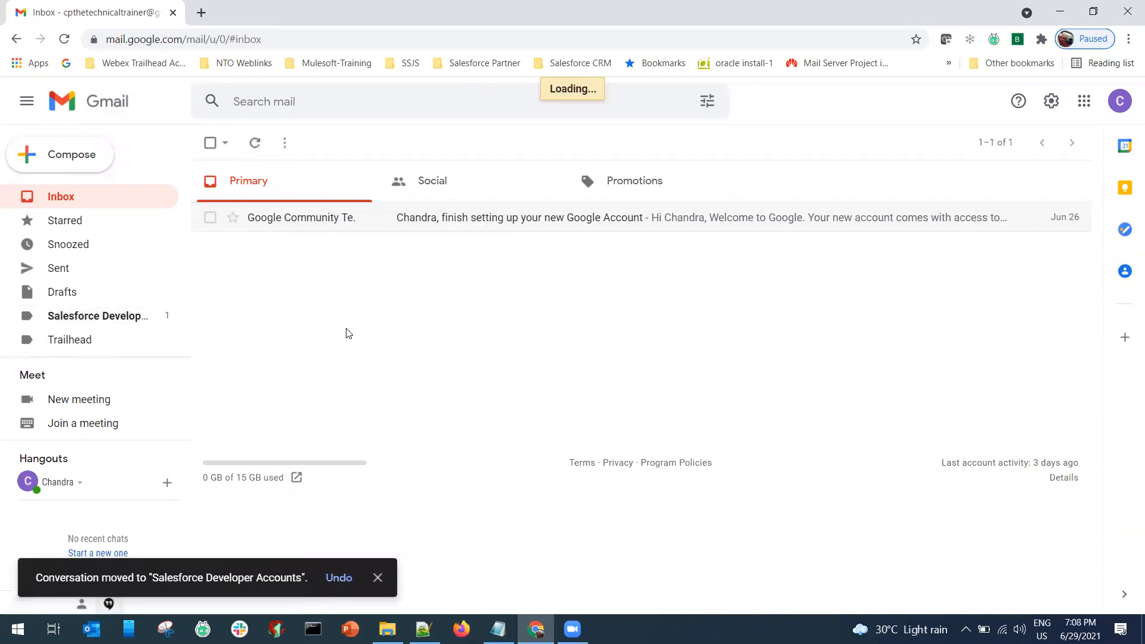
left_click(440, 179)
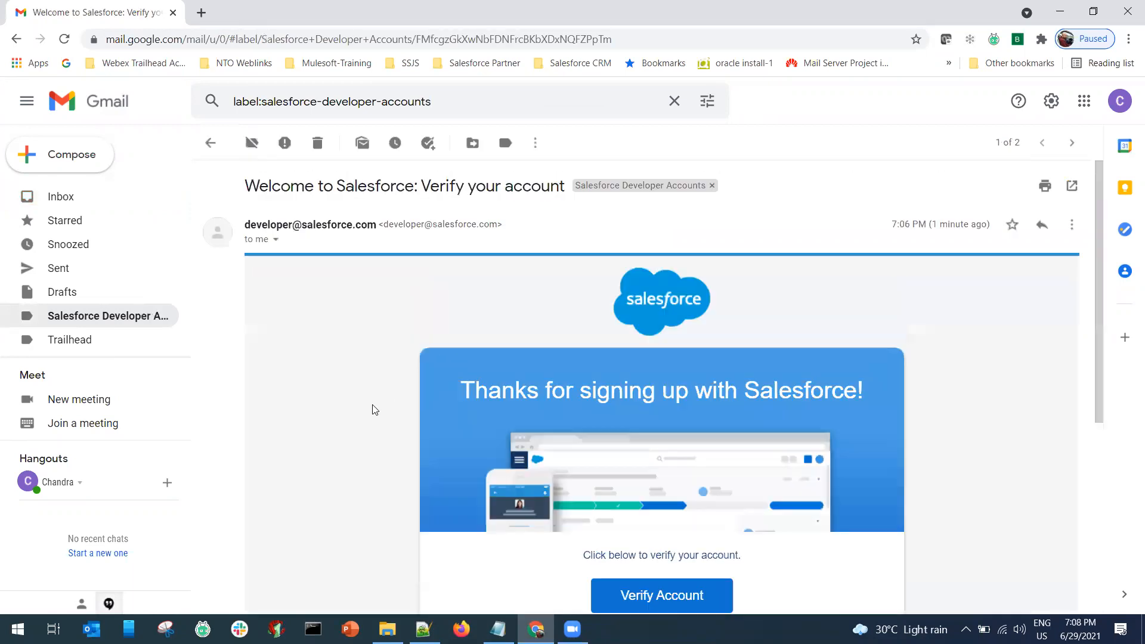
scroll(519, 465, "down", 1)
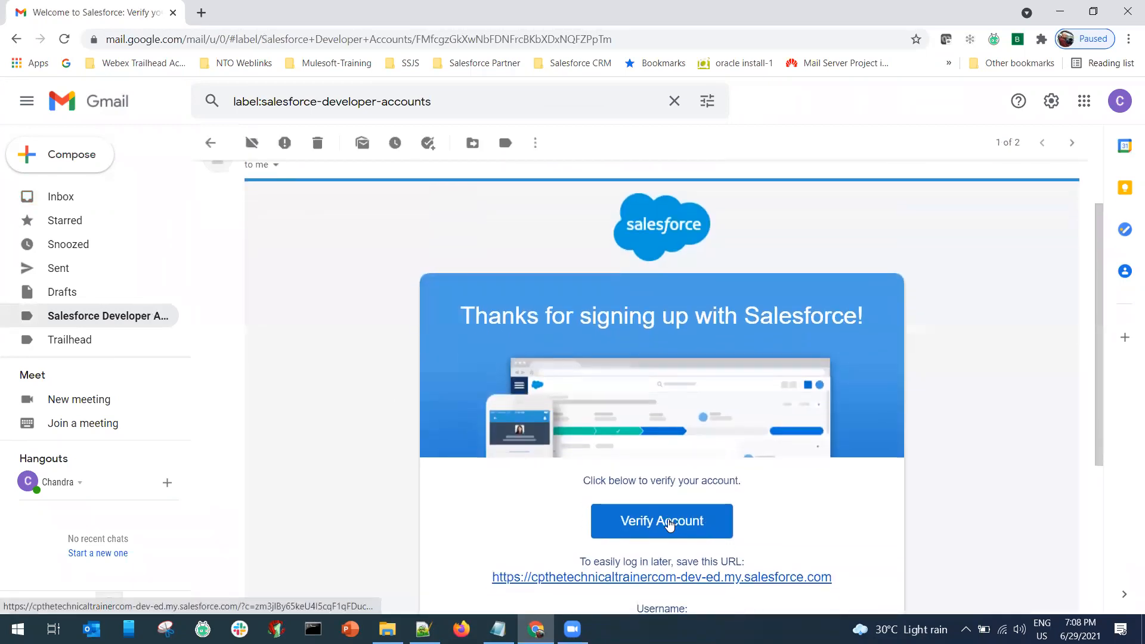
scroll(669, 525, "down", 3)
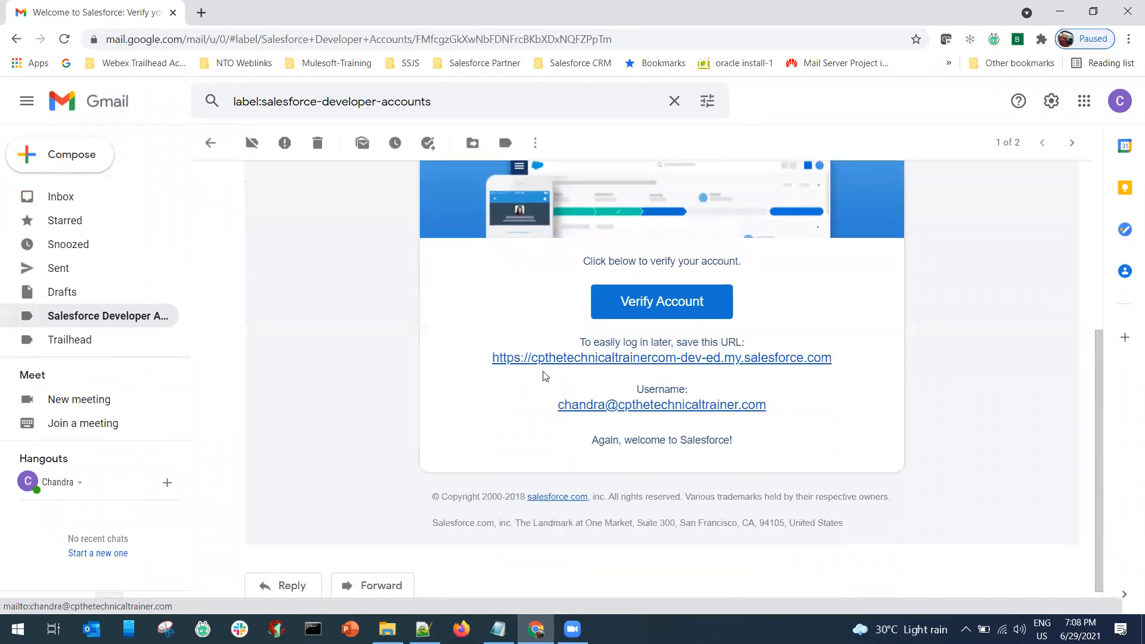
left_click(639, 306)
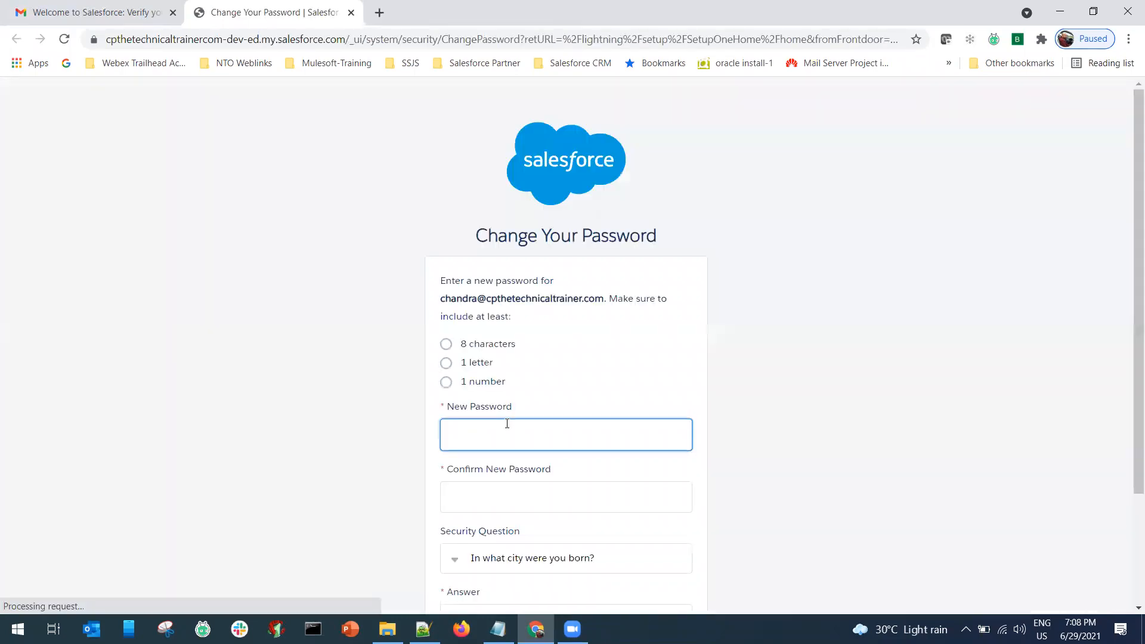
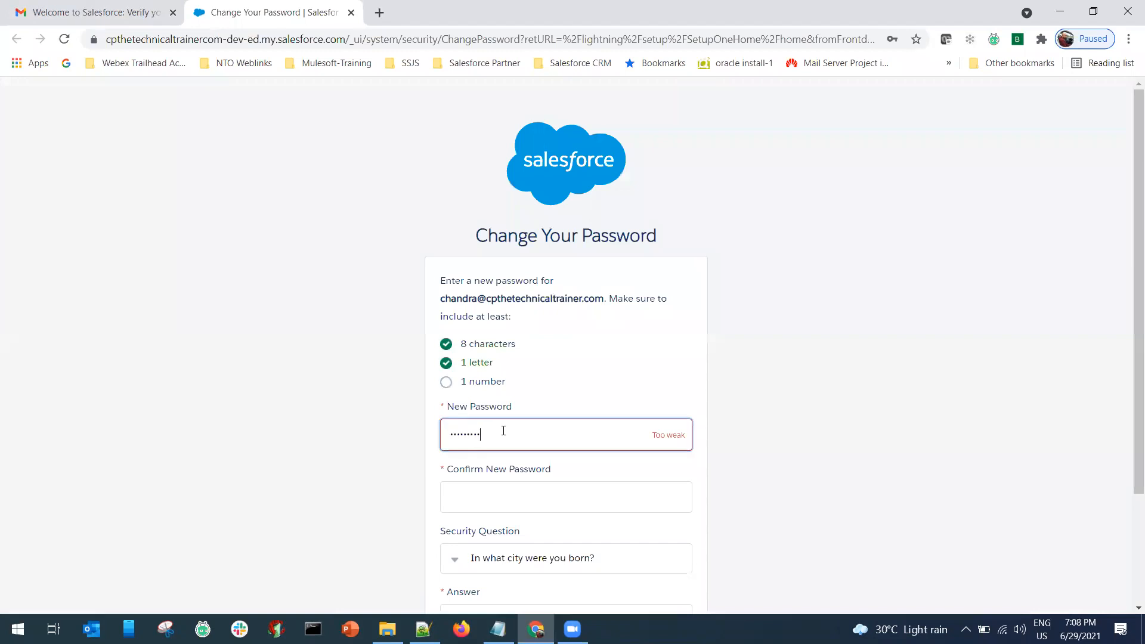
Enter and confirm a new account password, answer the security question, submit, and decline browser password saving.
key("Tab")
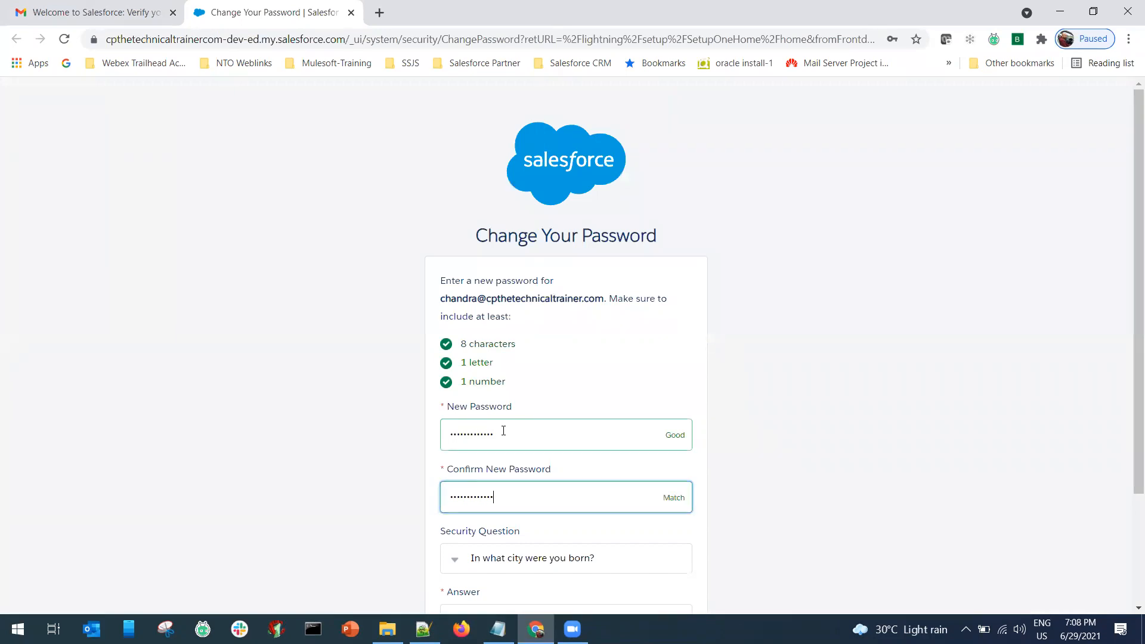
scroll(570, 437, "down", 3)
left_click(485, 480)
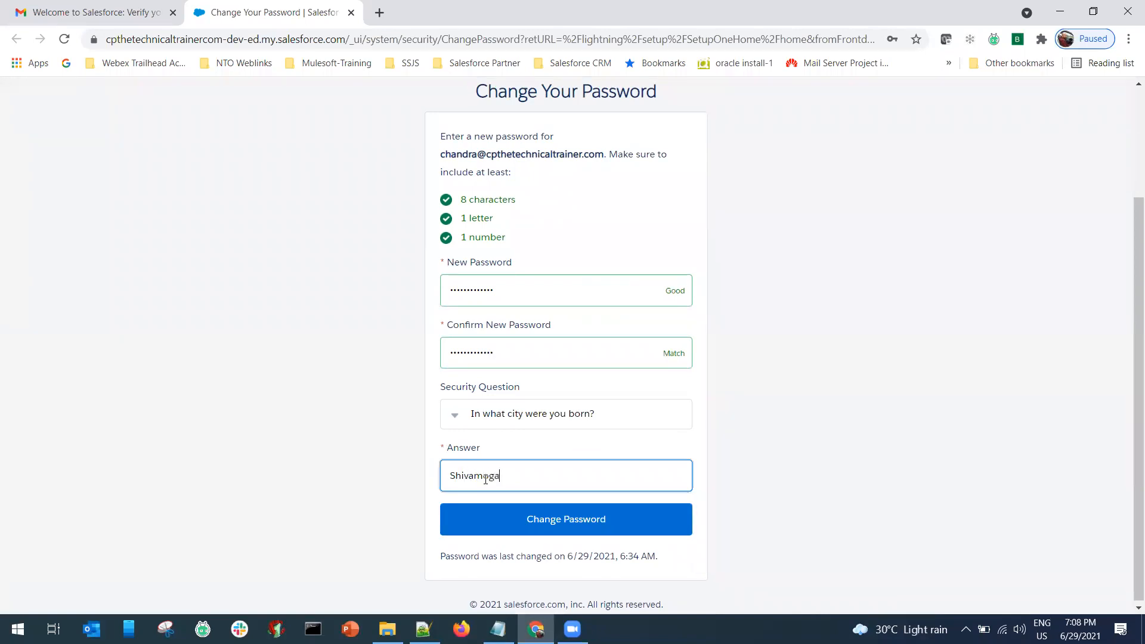
left_click(540, 518)
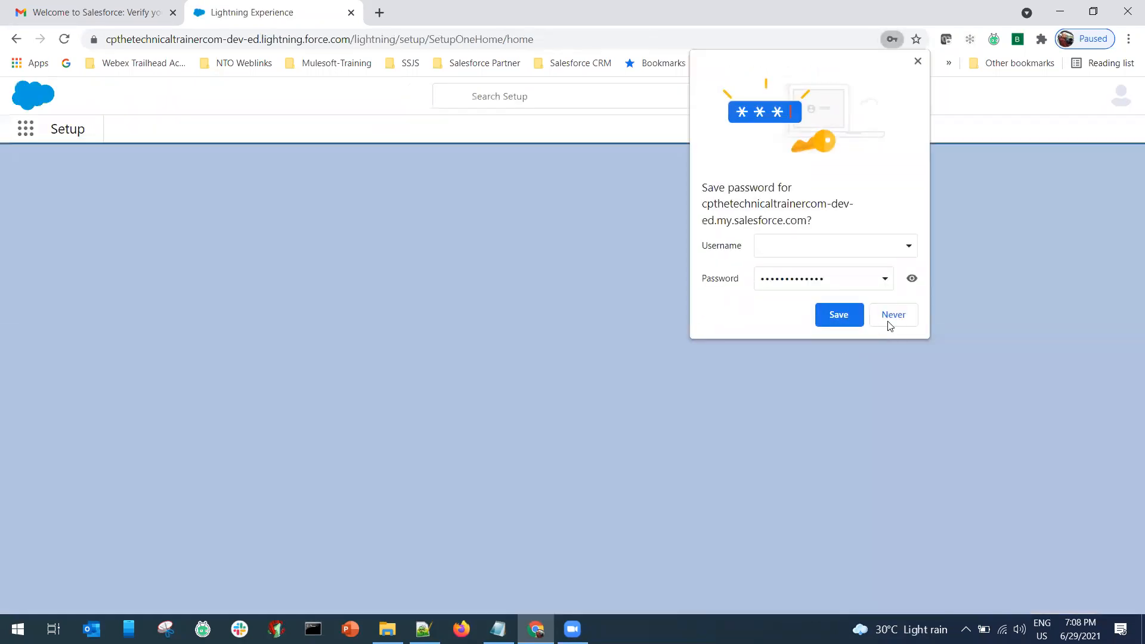
left_click(894, 319)
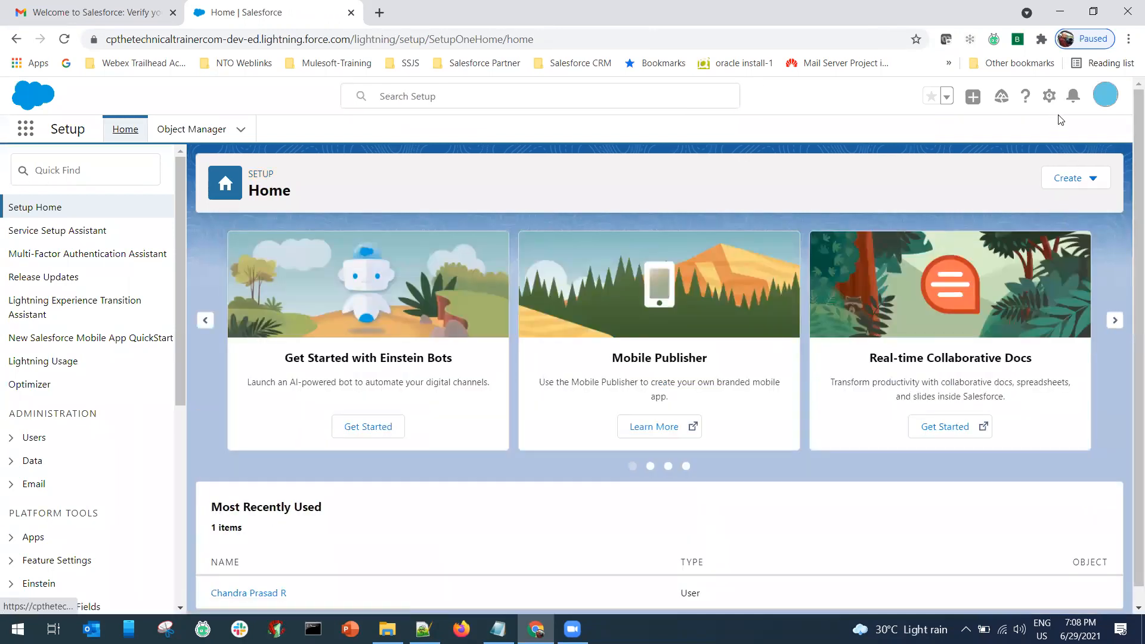
Block site notifications, dismiss the Setup Home popups, and switch to Salesforce Classic from the avatar menu.
left_click(1050, 96)
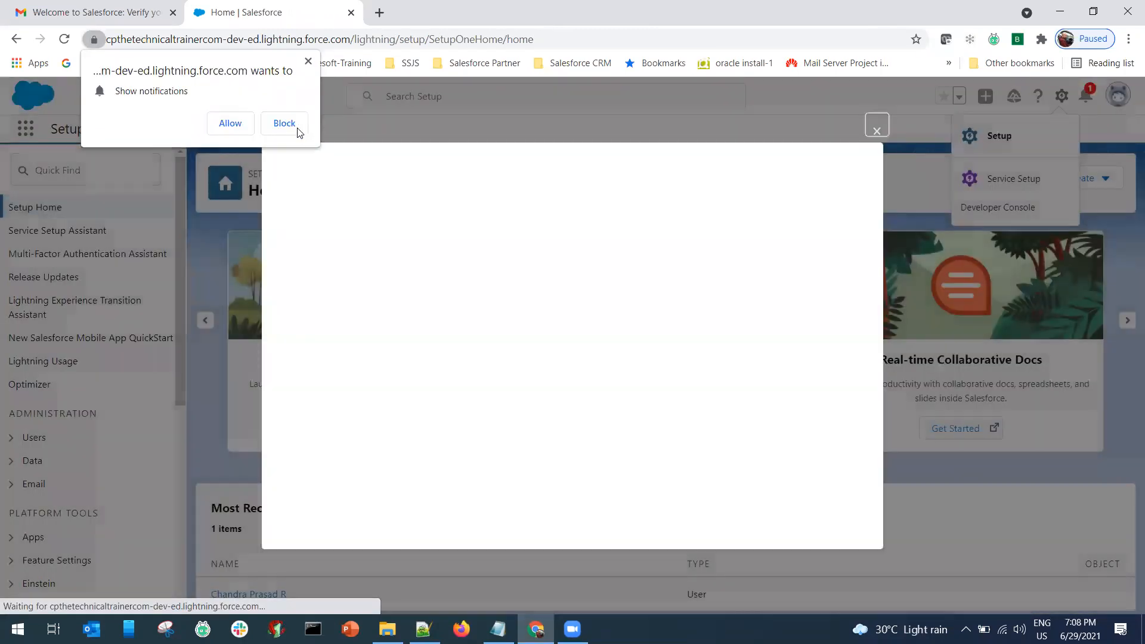
left_click(285, 123)
left_click(877, 131)
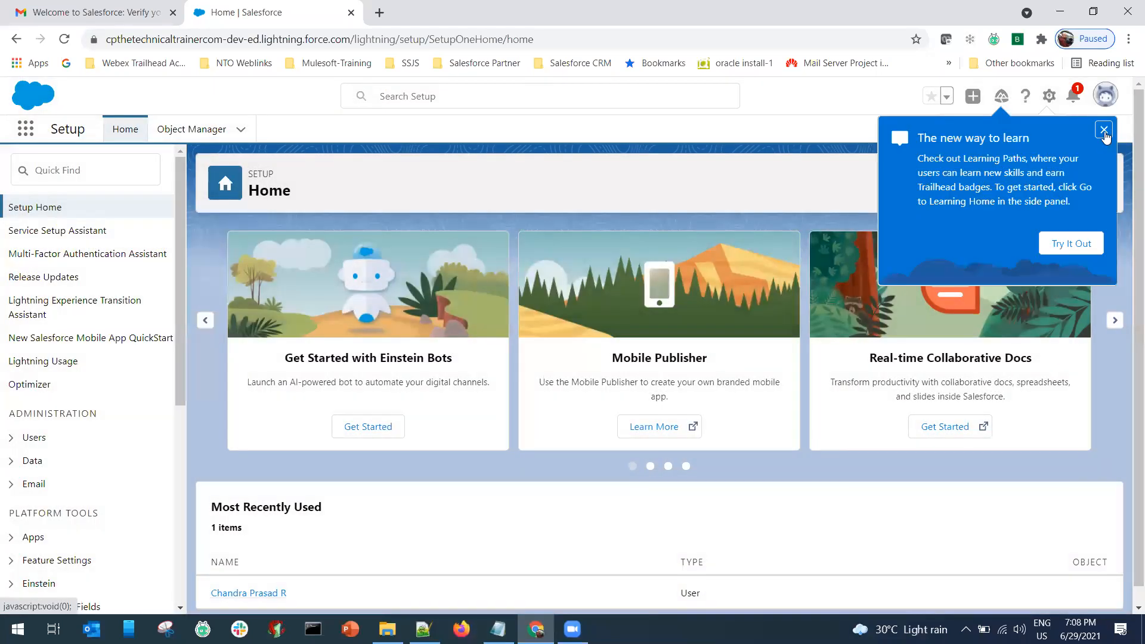
left_click(1104, 133)
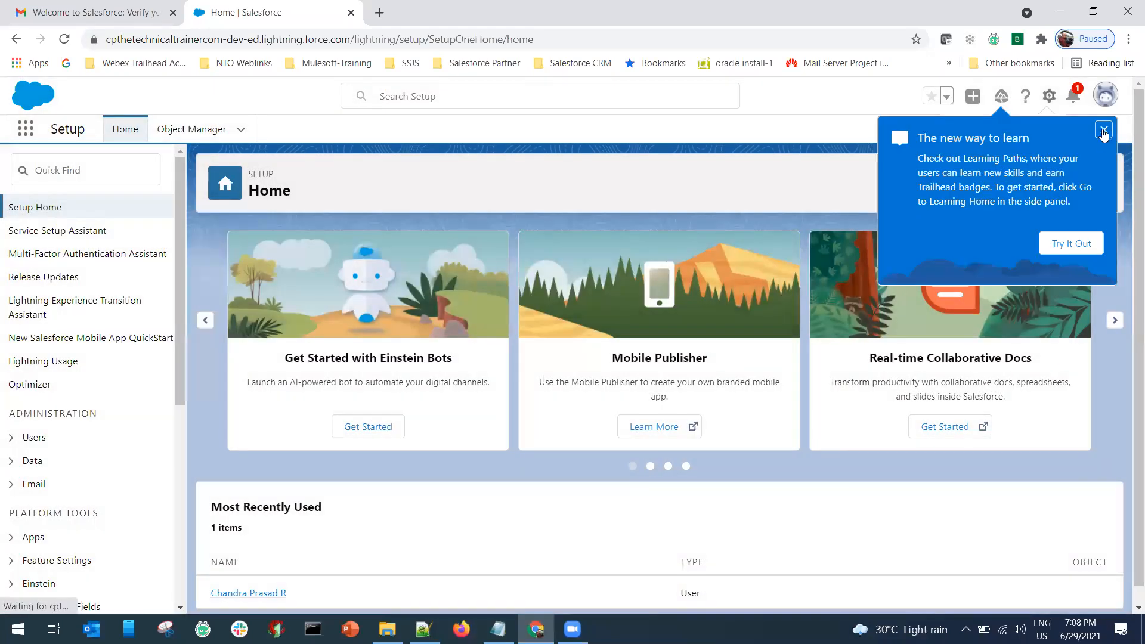
left_click(1050, 97)
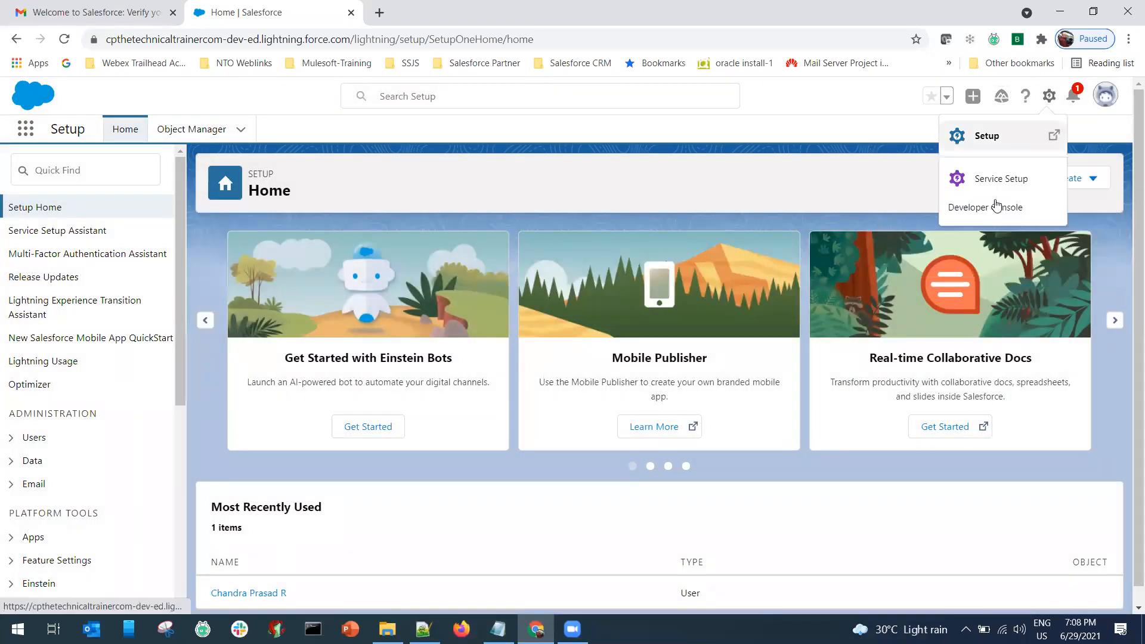
left_click(1104, 96)
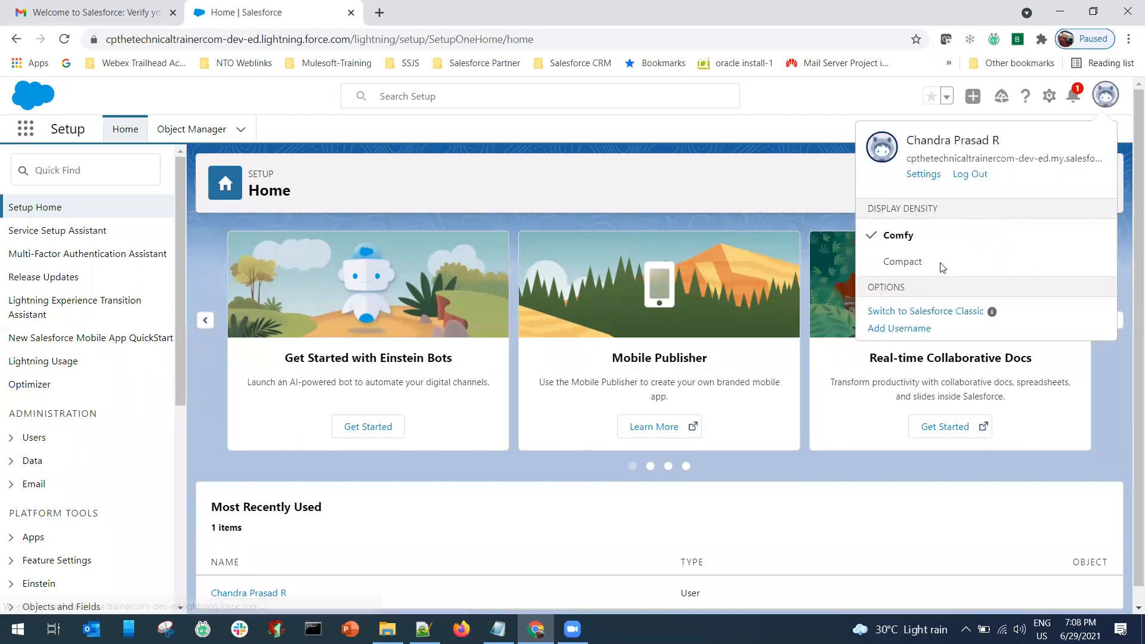
left_click(927, 312)
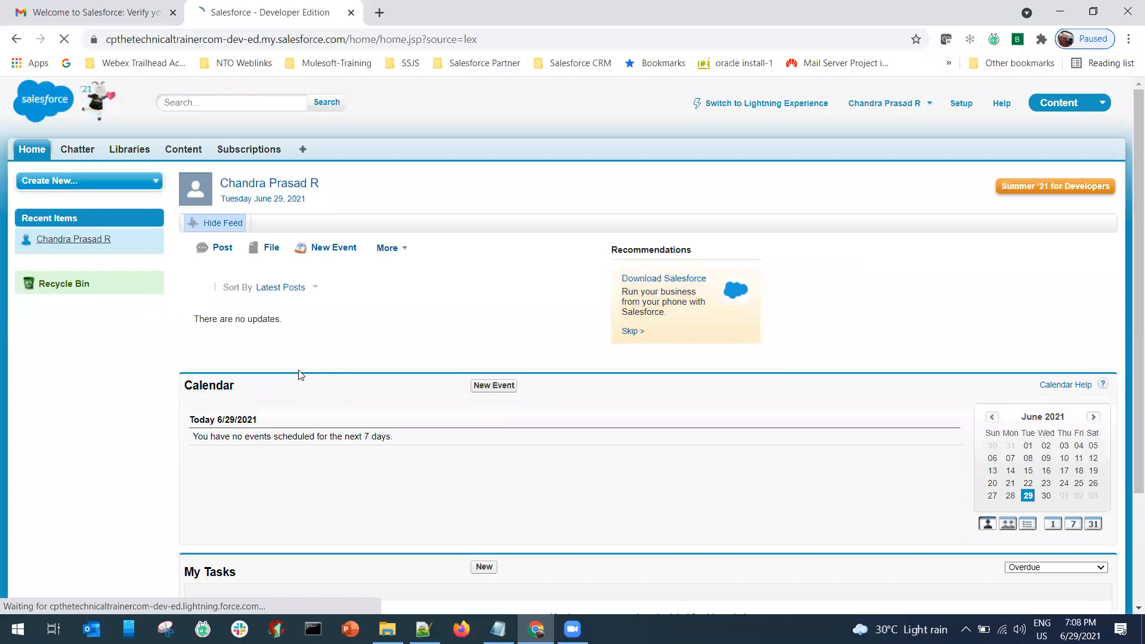
Open Classic Setup, dismiss the Lightning banner and welcome popup, and expand Company Profile.
left_click(960, 105)
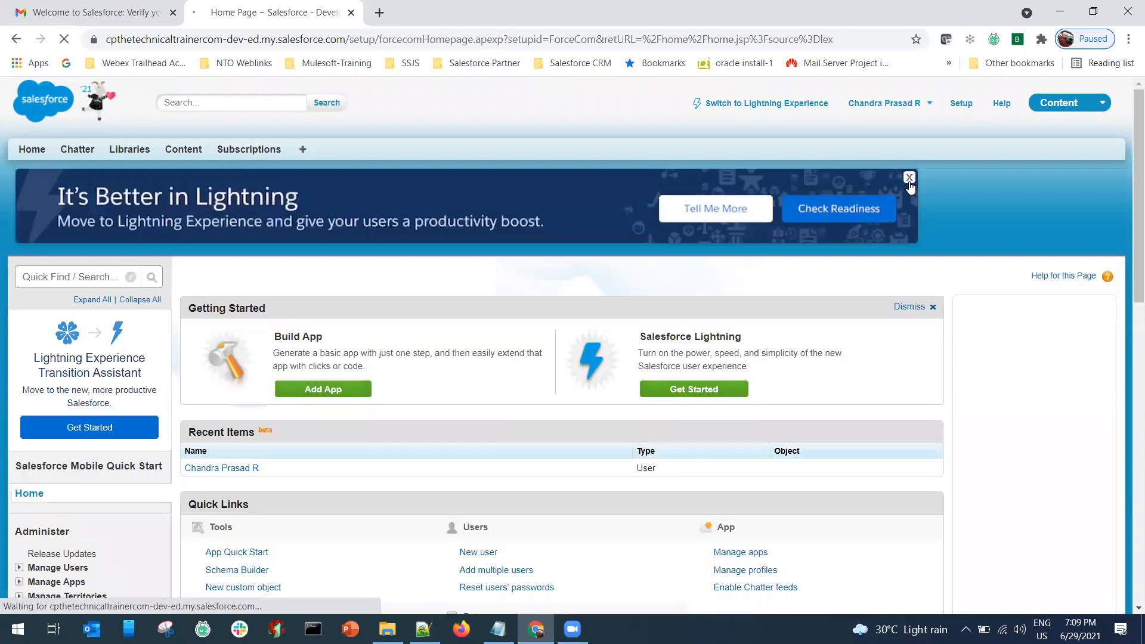
left_click(909, 179)
left_click(460, 293)
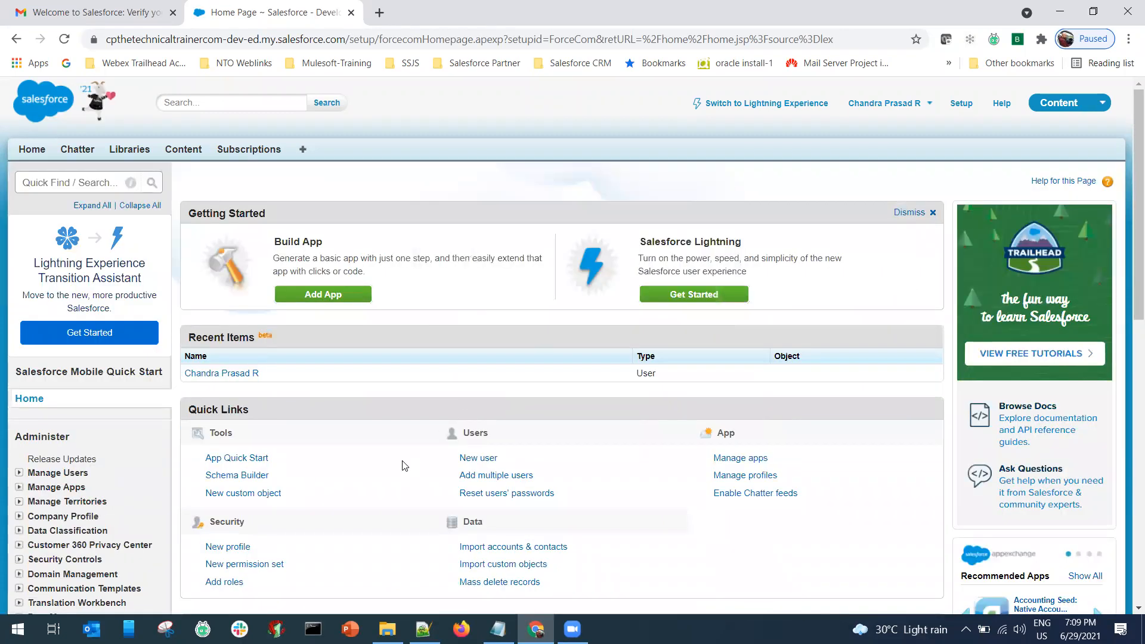
scroll(313, 477, "down", 4)
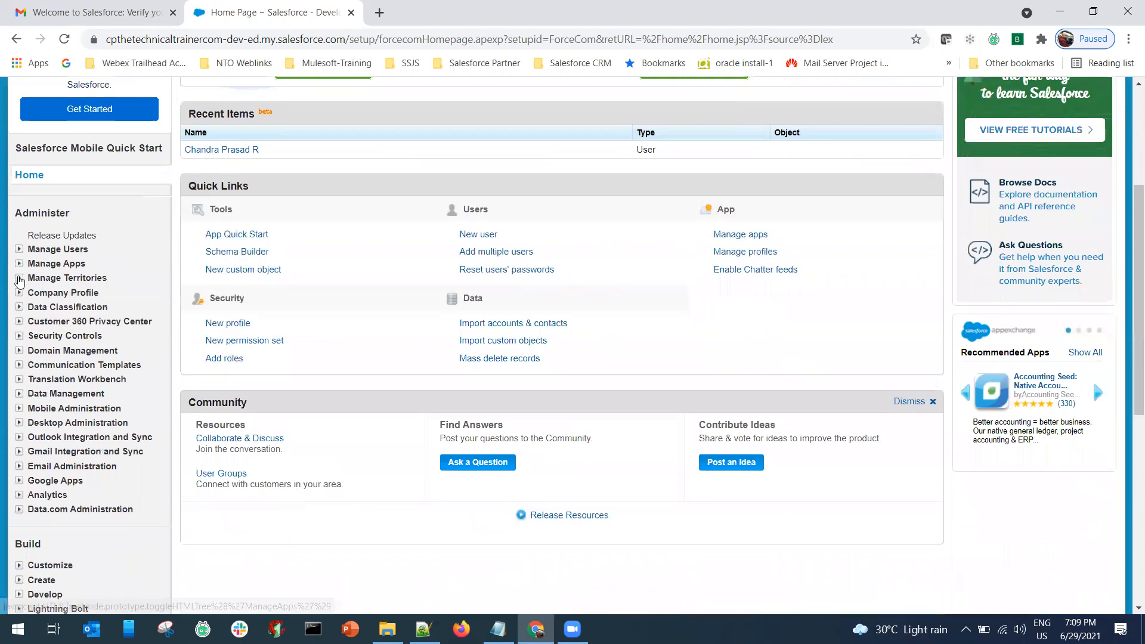
left_click(19, 295)
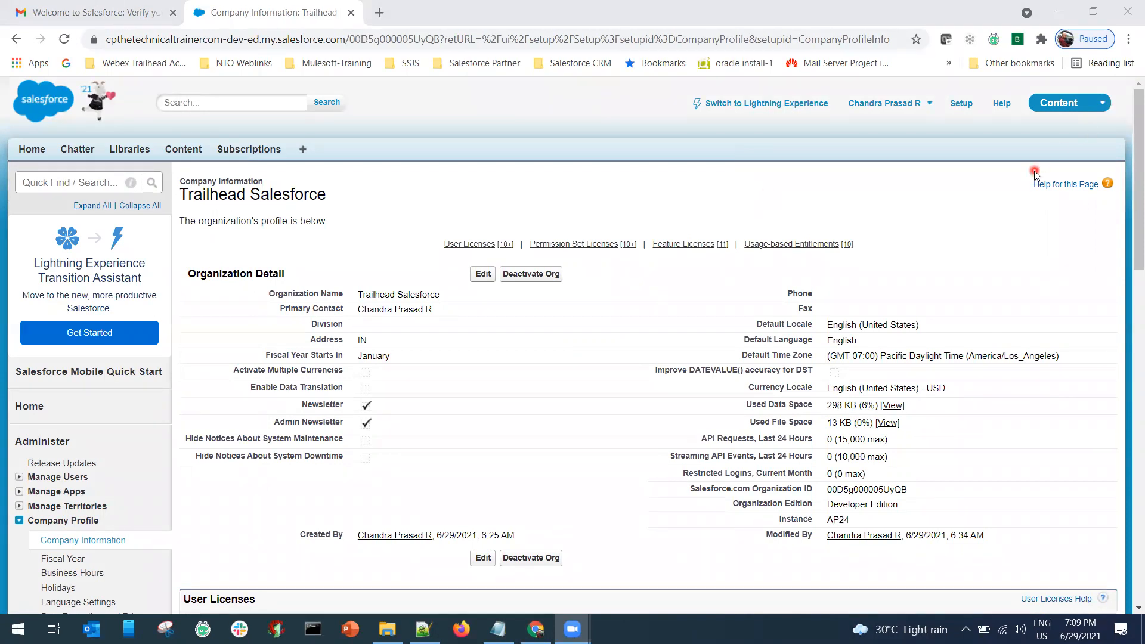
Switch to Lightning Experience and then back to Salesforce Classic.
left_click(757, 106)
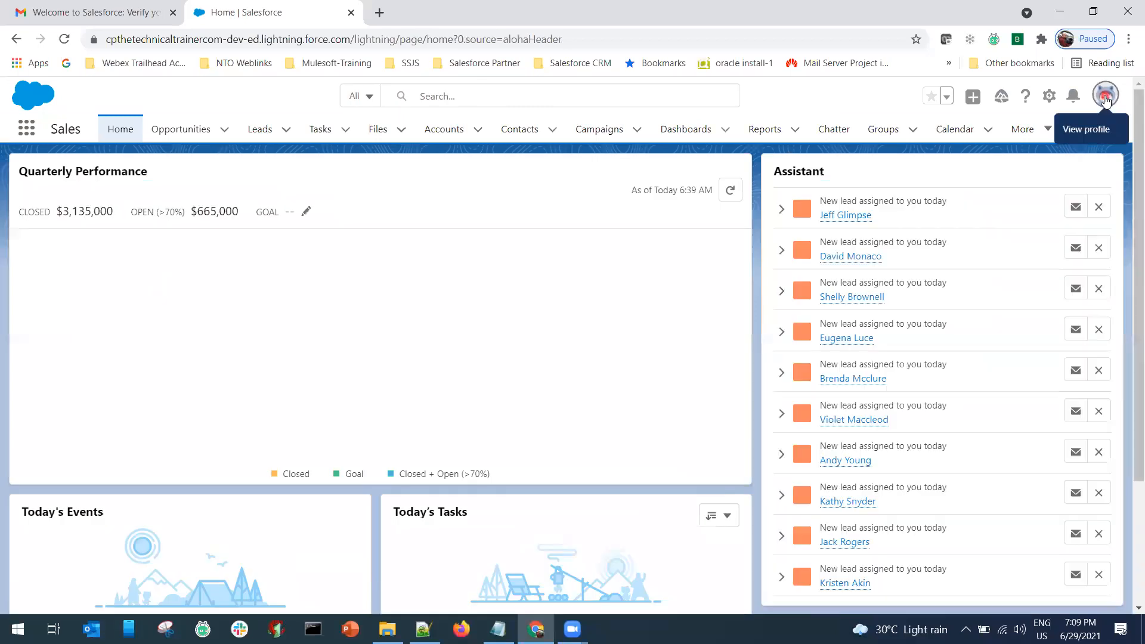
left_click(1106, 100)
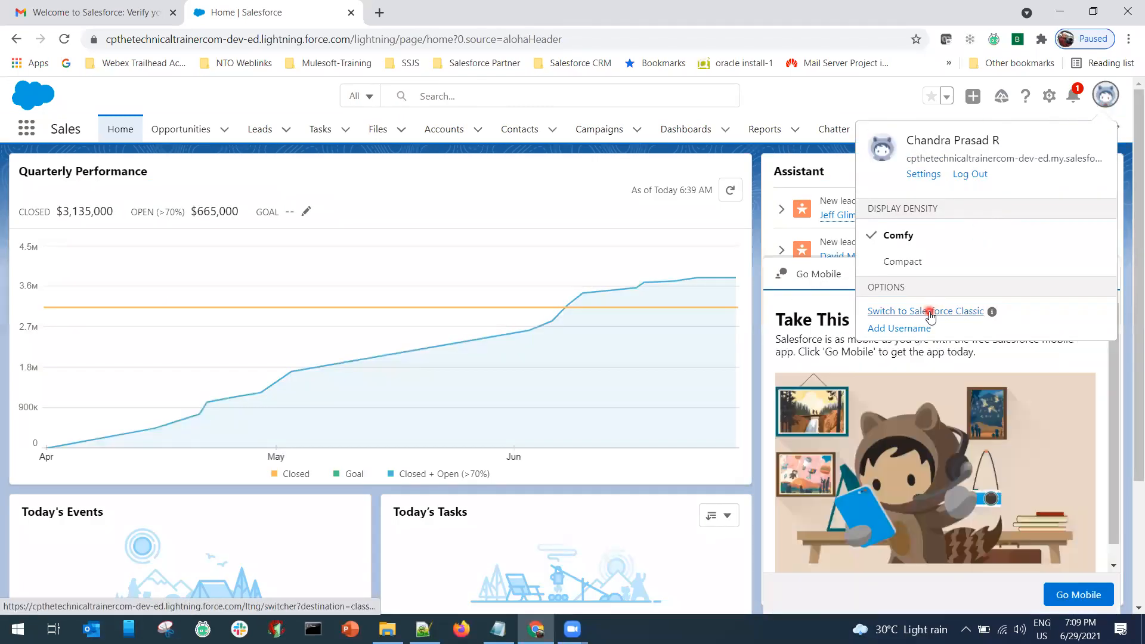
left_click(930, 311)
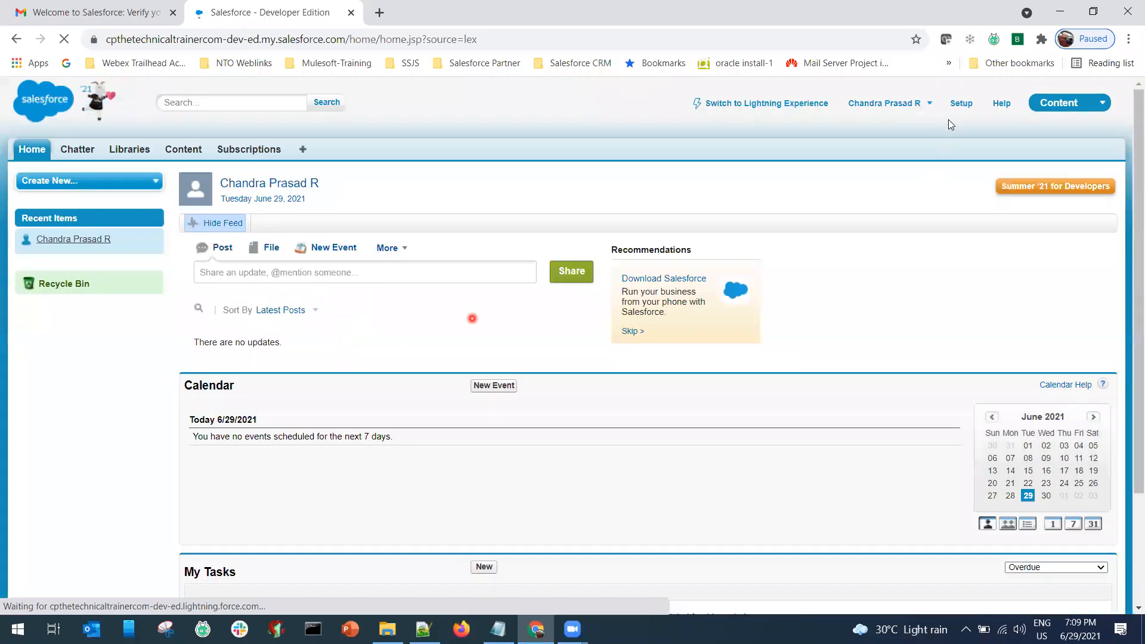
Open the Classic Setup home page and expand the Company Profile group.
left_click(963, 104)
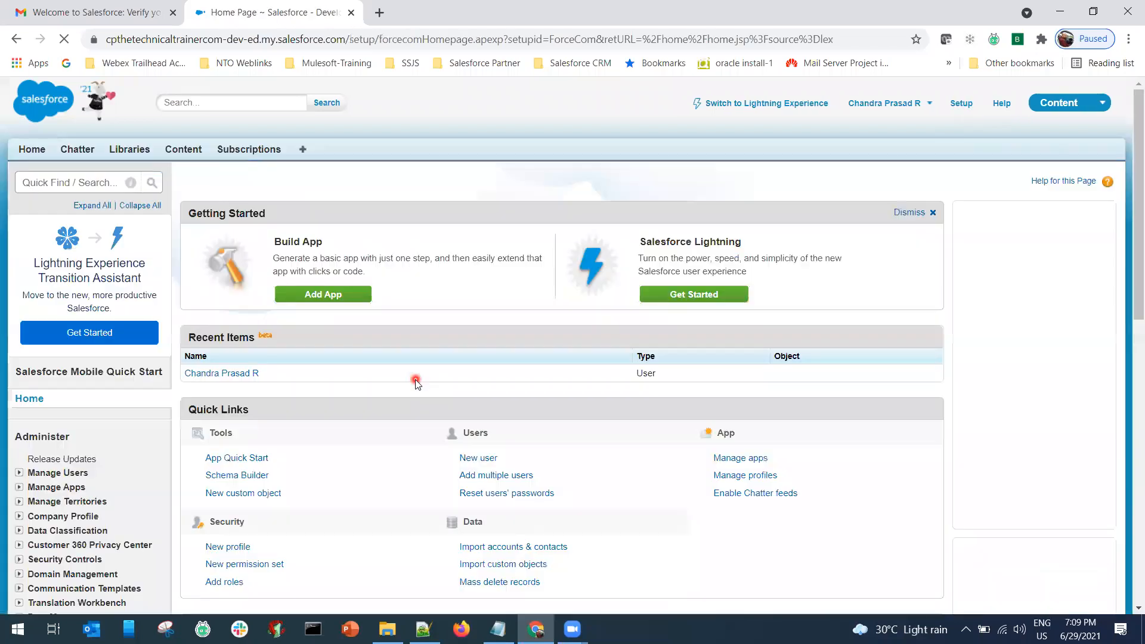
scroll(416, 382, "down", 7)
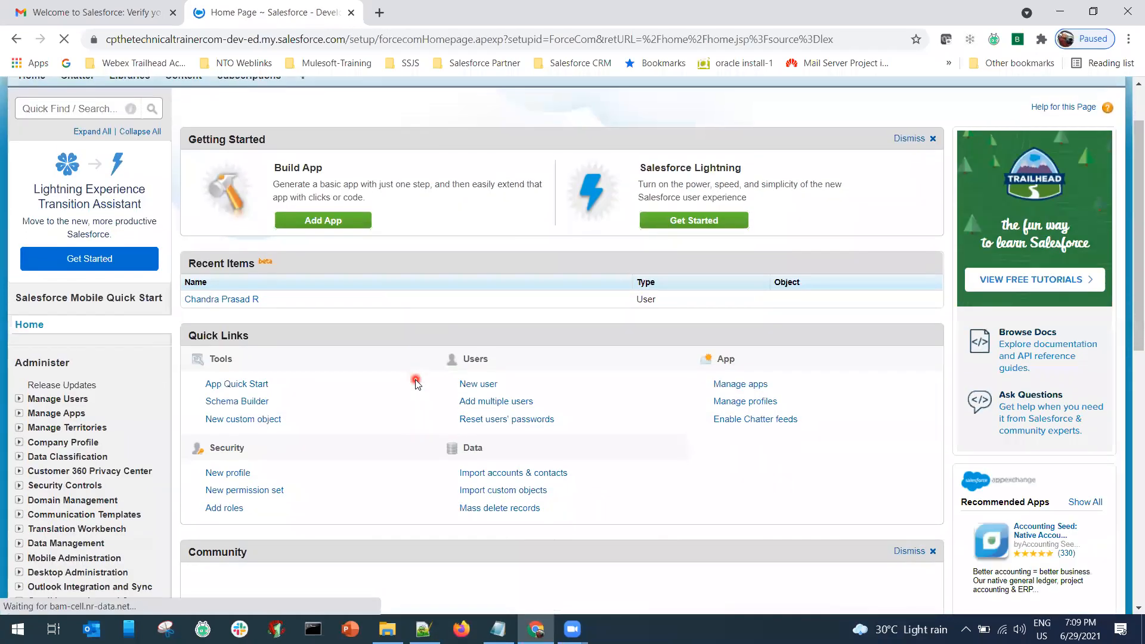
scroll(384, 391, "up", 3)
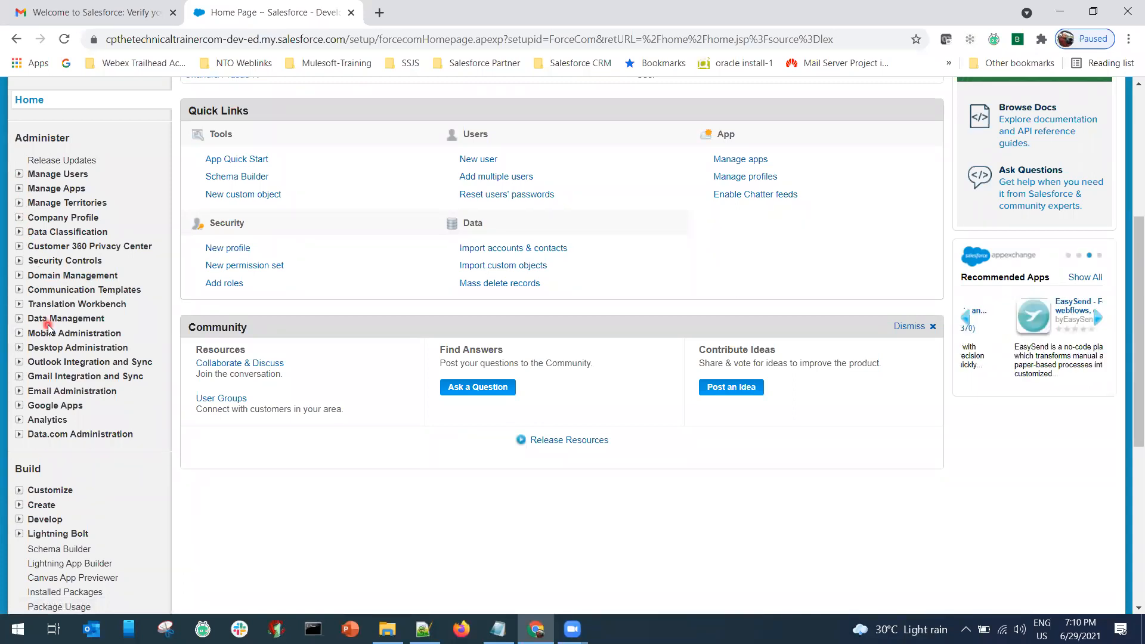
left_click(19, 219)
Open Company Information and look through its license tables.
left_click(119, 233)
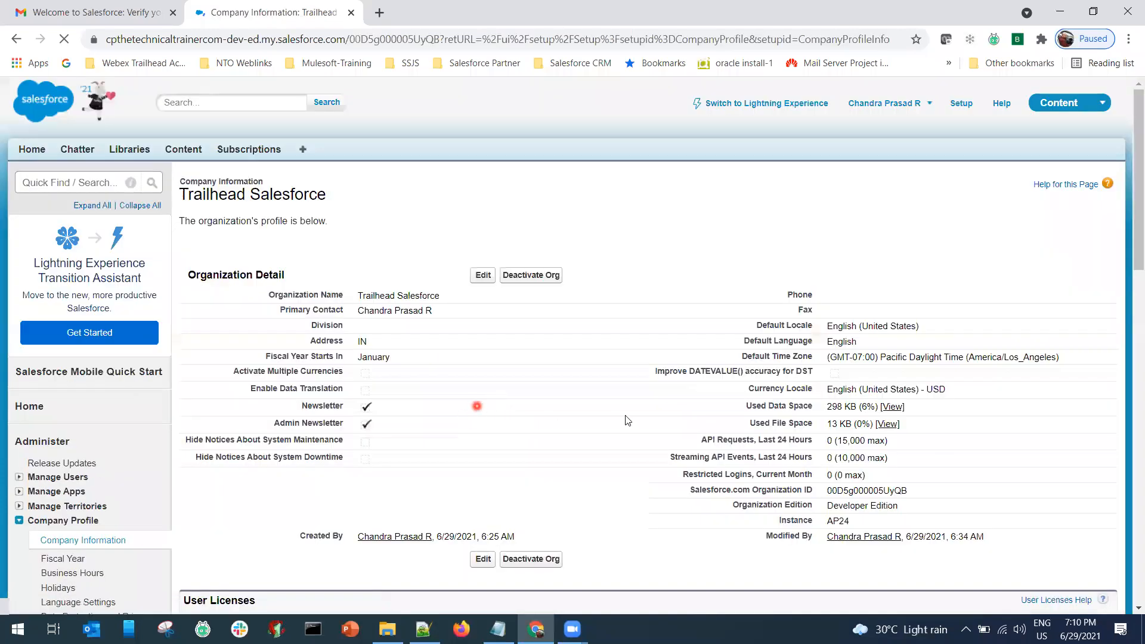
scroll(666, 425, "down", 1)
scroll(664, 423, "down", 8)
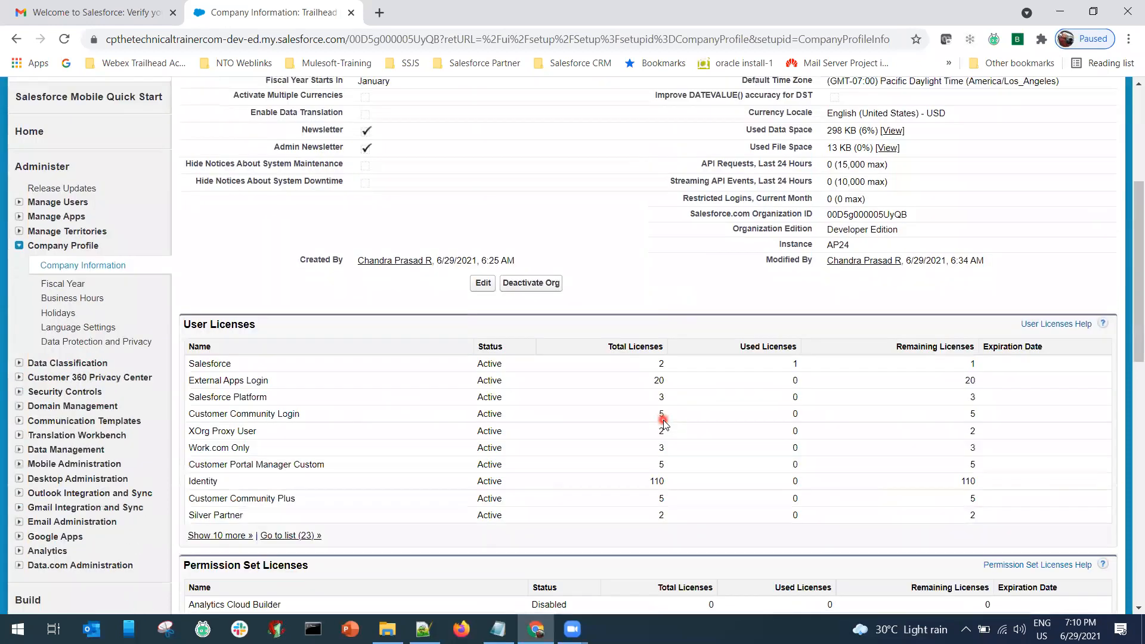
scroll(664, 423, "up", 1)
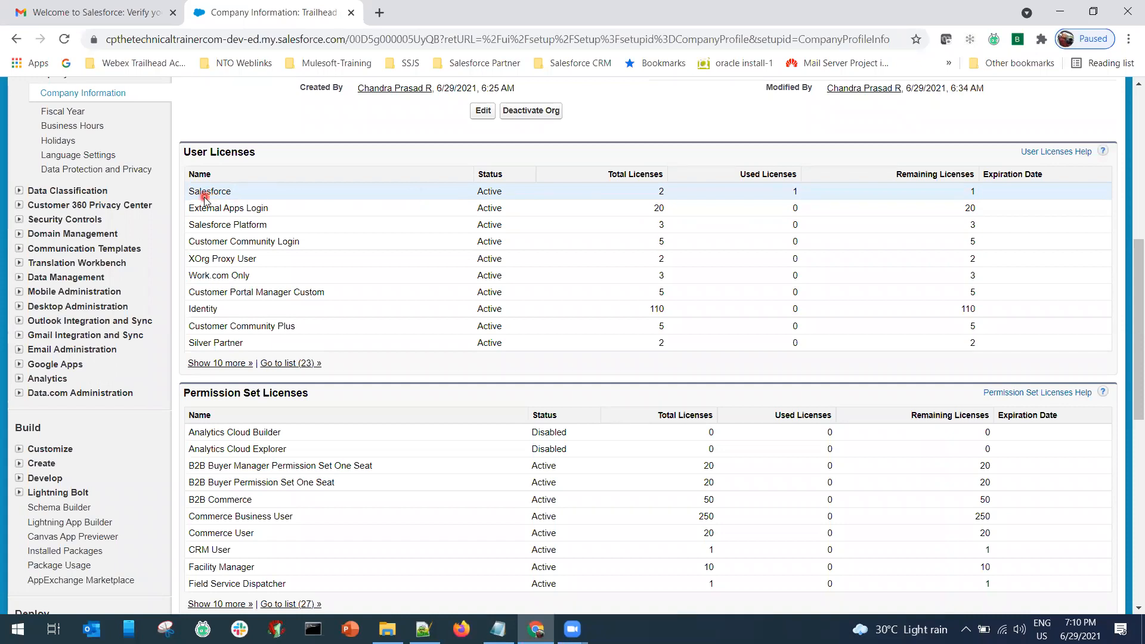
scroll(280, 404, "down", 1)
scroll(279, 405, "down", 4)
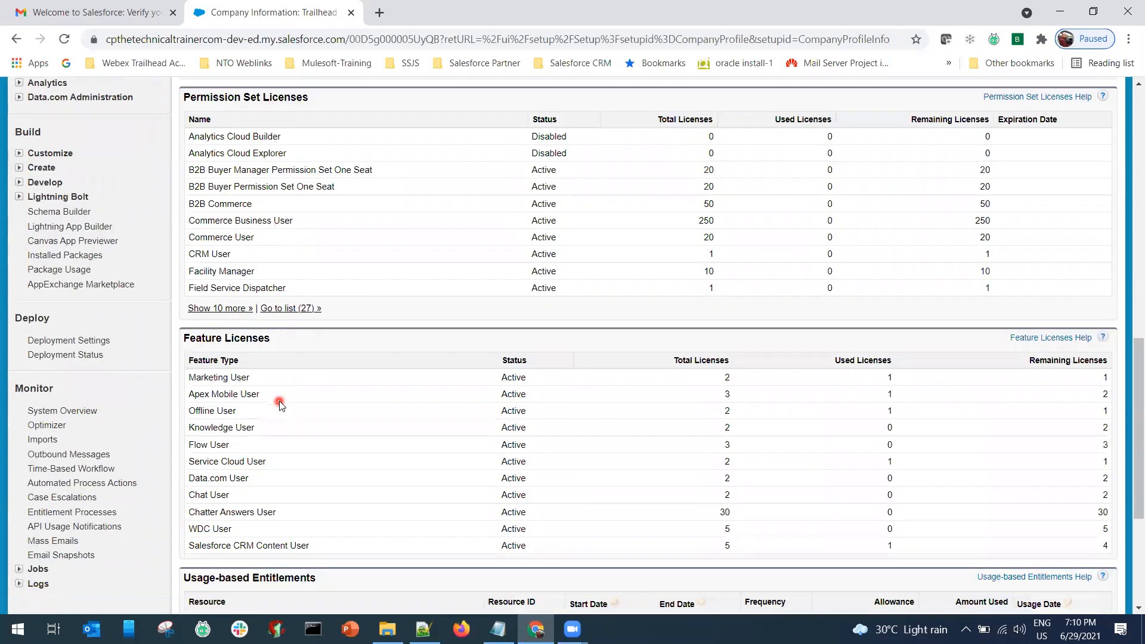
scroll(280, 404, "up", 12)
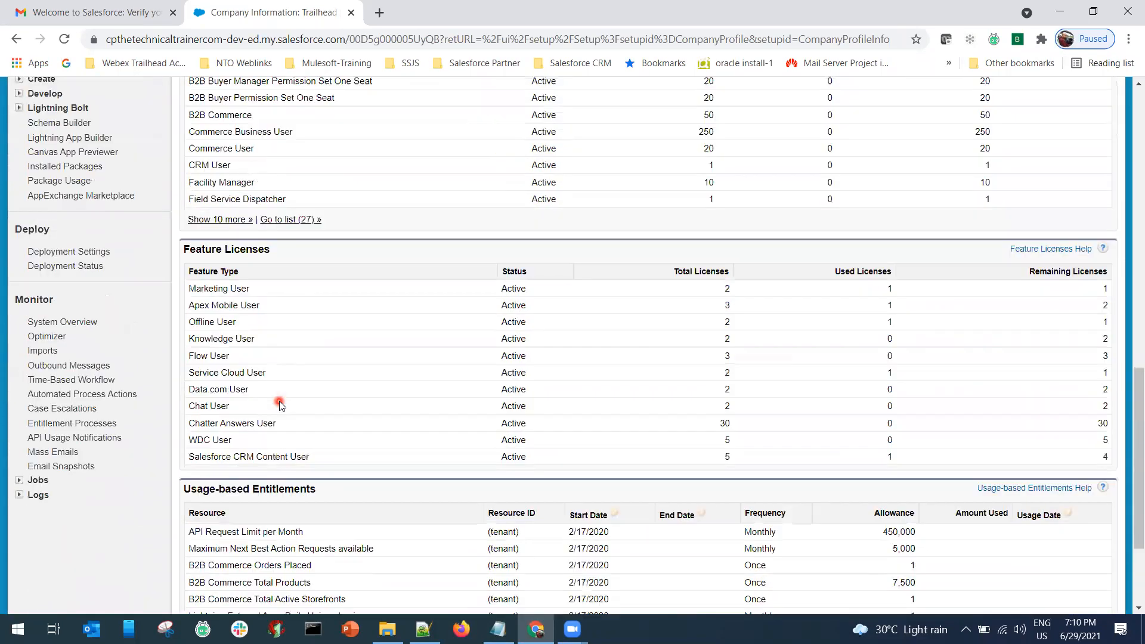
scroll(279, 405, "up", 4)
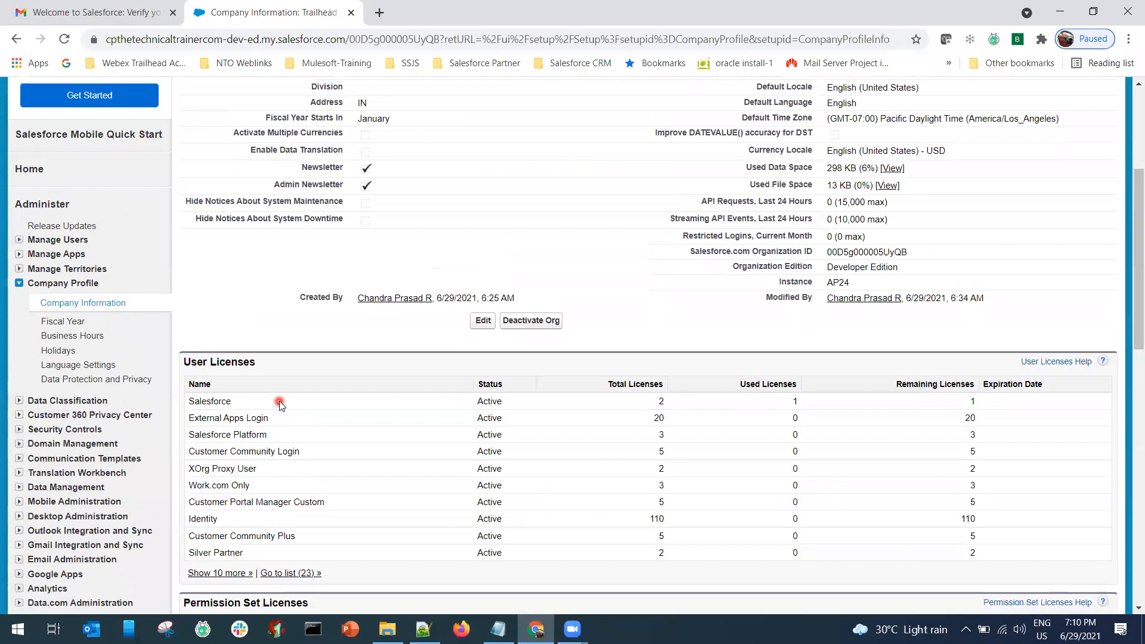
scroll(280, 405, "down", 3)
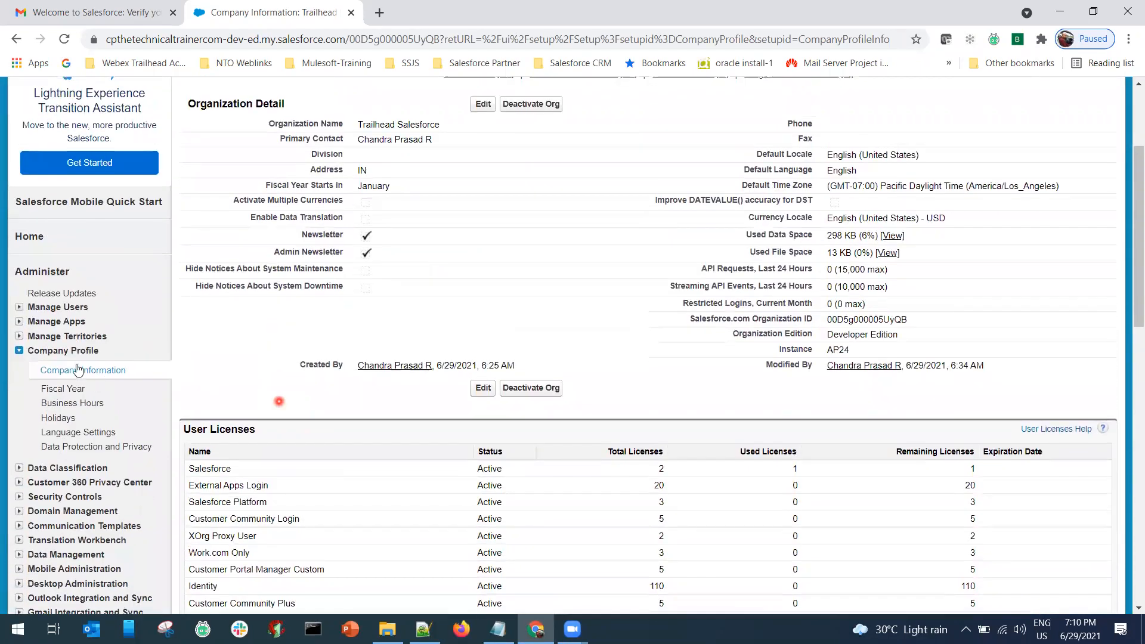
Go to Manage Users > Users and start a New User.
left_click(19, 309)
left_click(54, 323)
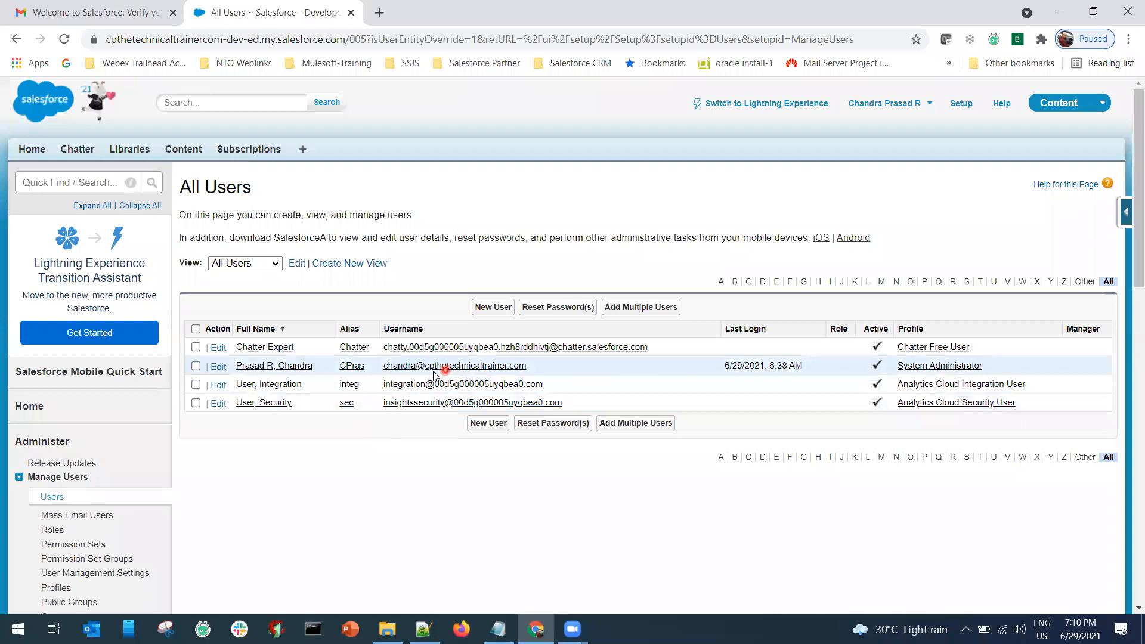
left_click(495, 312)
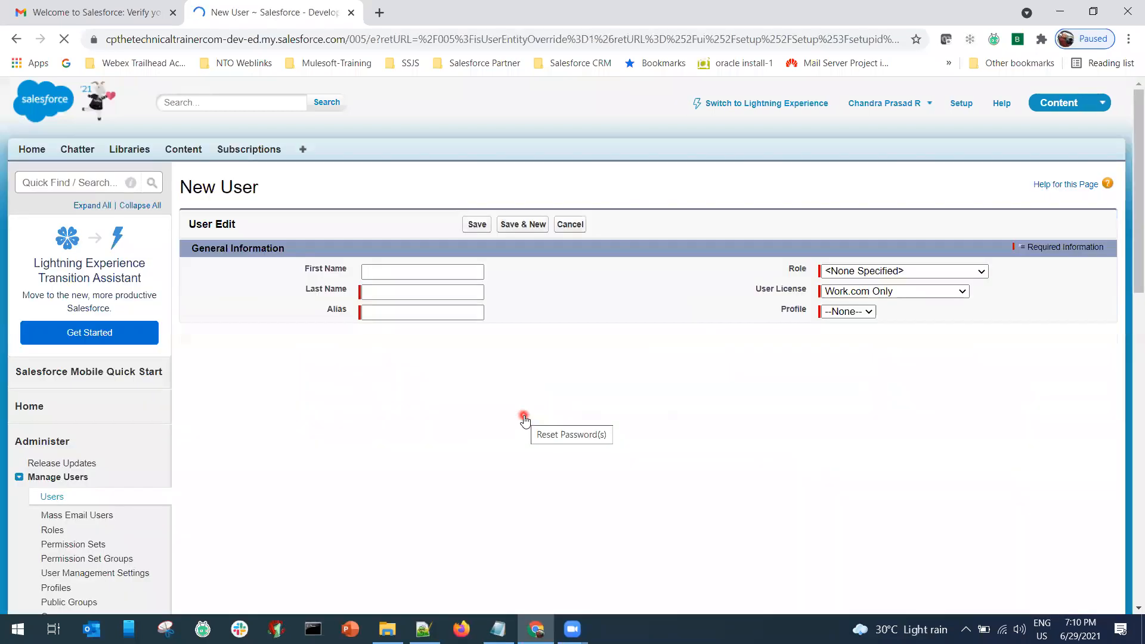
Enter first name CRM, last name MCC API User, and alias cmcc.
left_click(421, 278)
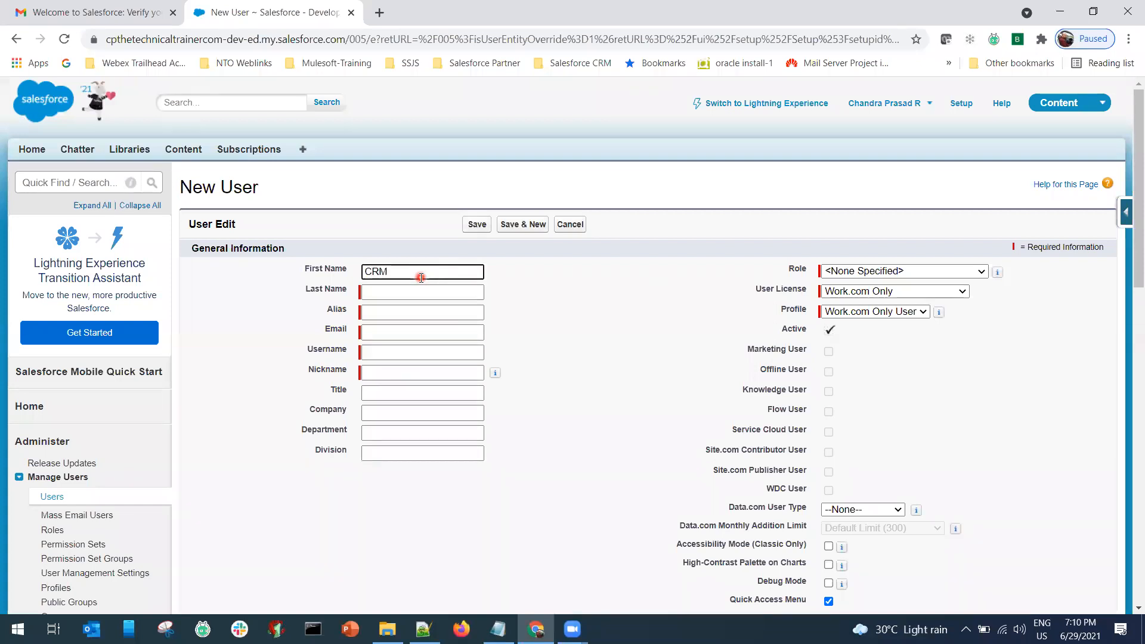
key("Tab")
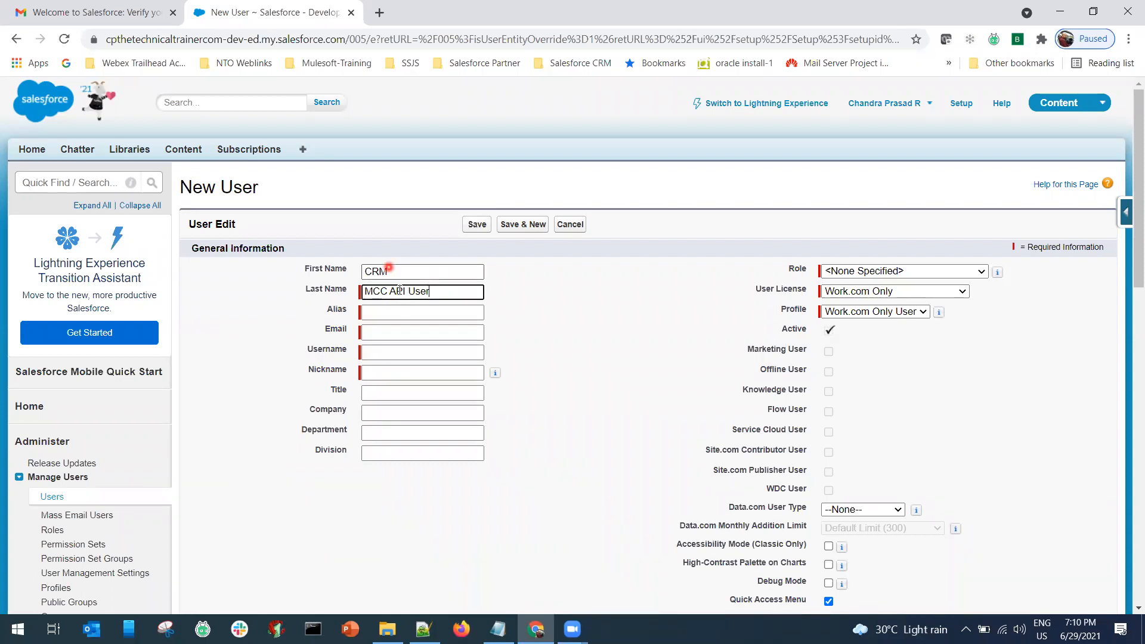
left_click(394, 313)
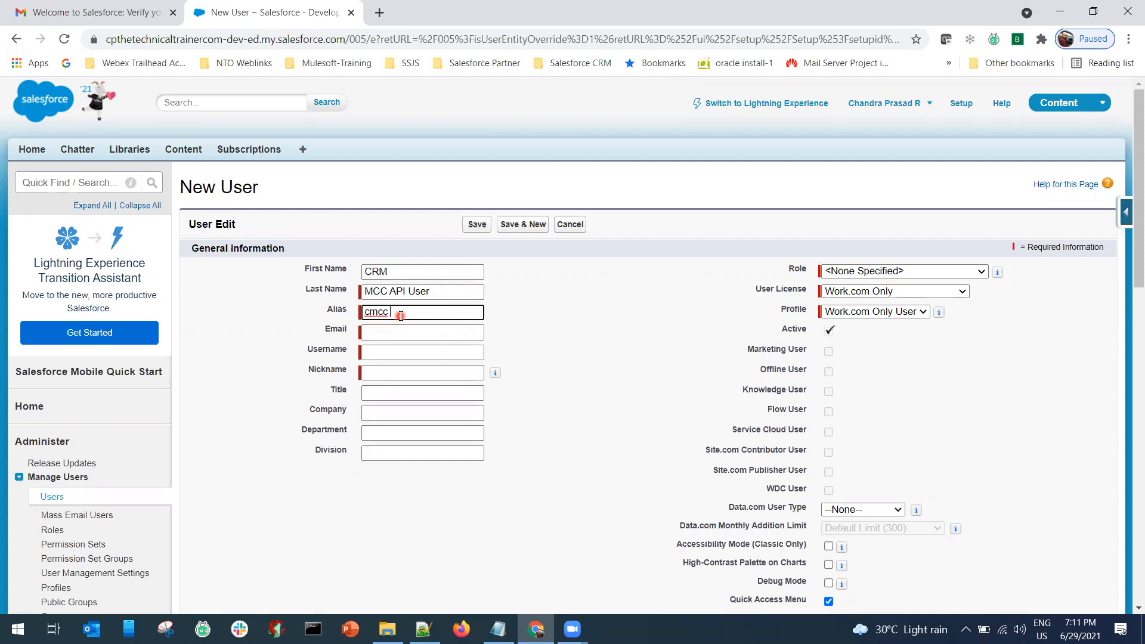
left_click(400, 332)
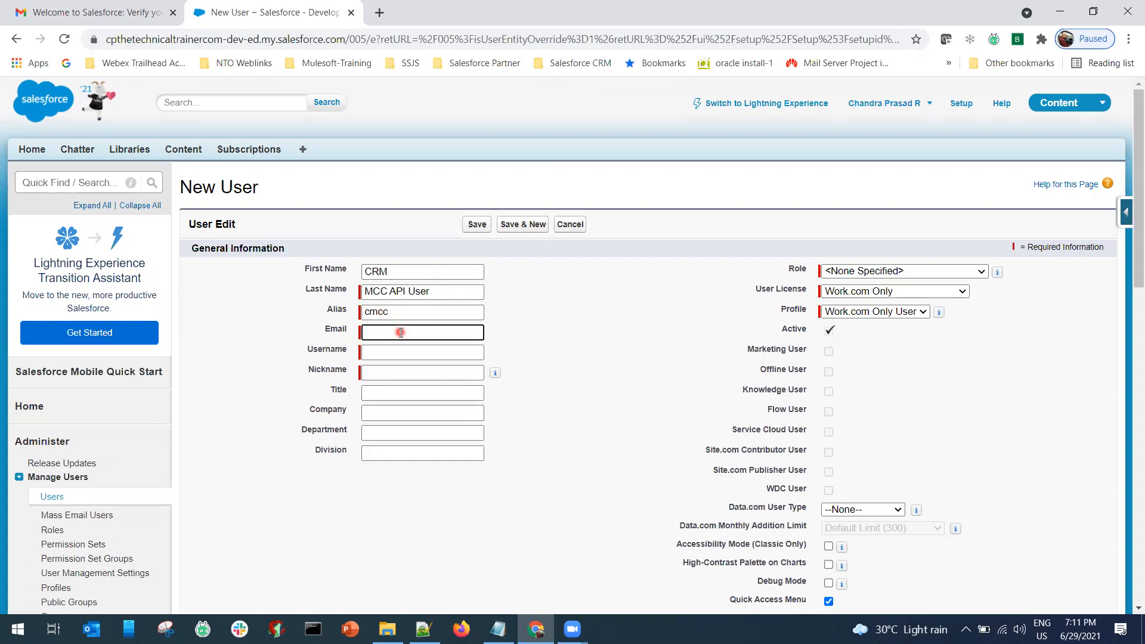
Copy the e-mail address from the Notepad notes into Email, then clear Username and Nickname.
key("alt+Tab")
key("alt+Tab")
key("alt+Tab")
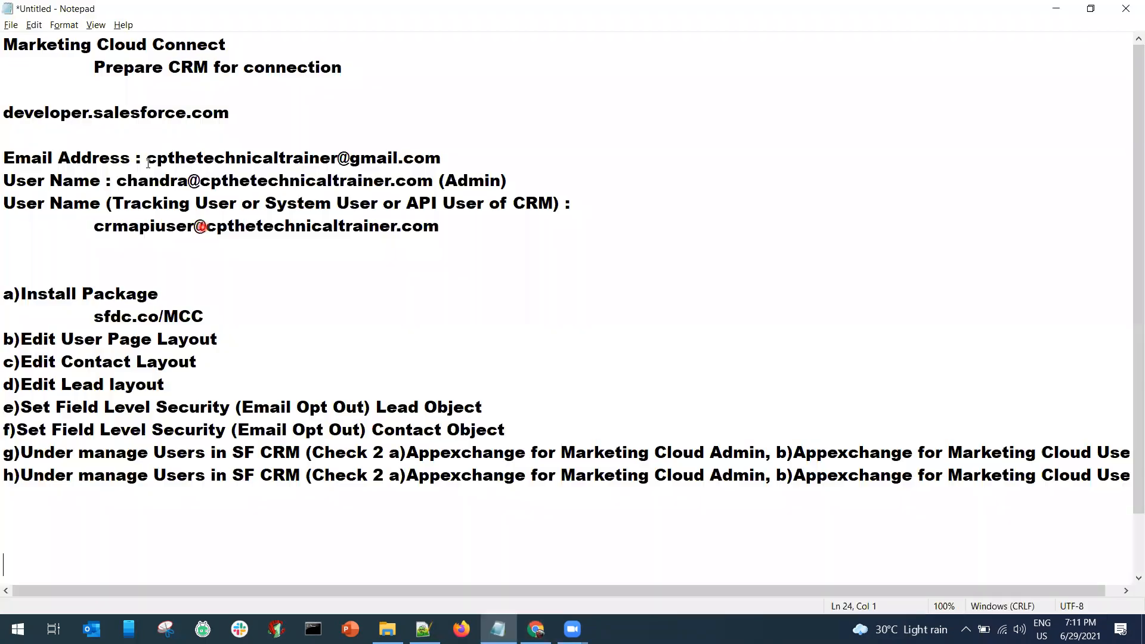
left_click_drag(146, 160, 439, 160)
key("ctrl+c")
key("alt+Tab")
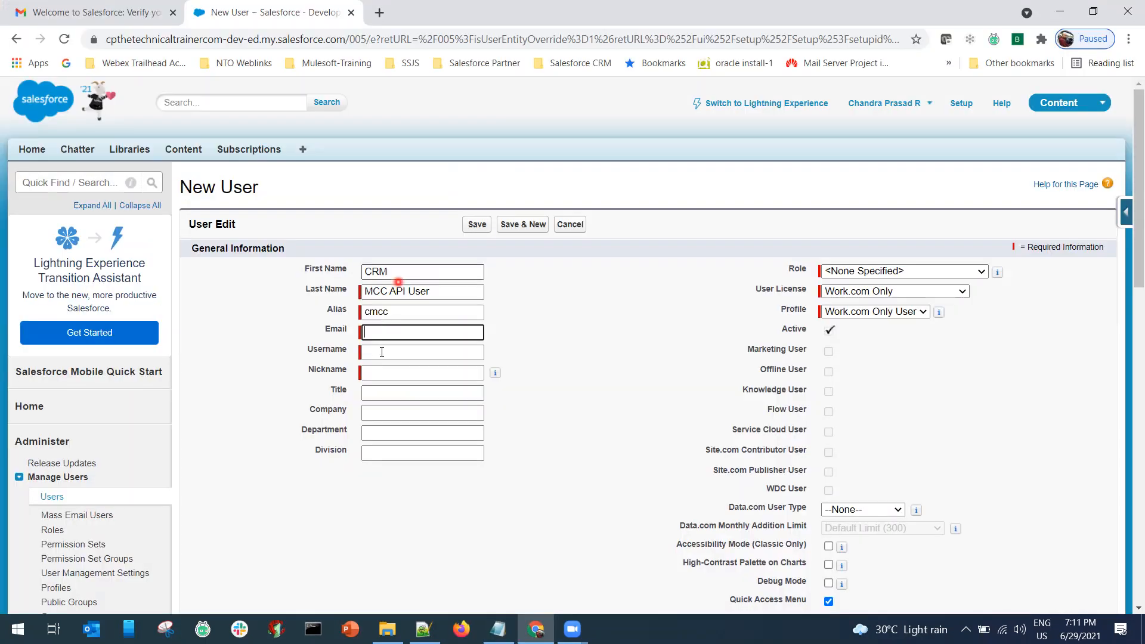
key("ctrl+v")
left_click(380, 352)
key("ctrl+v")
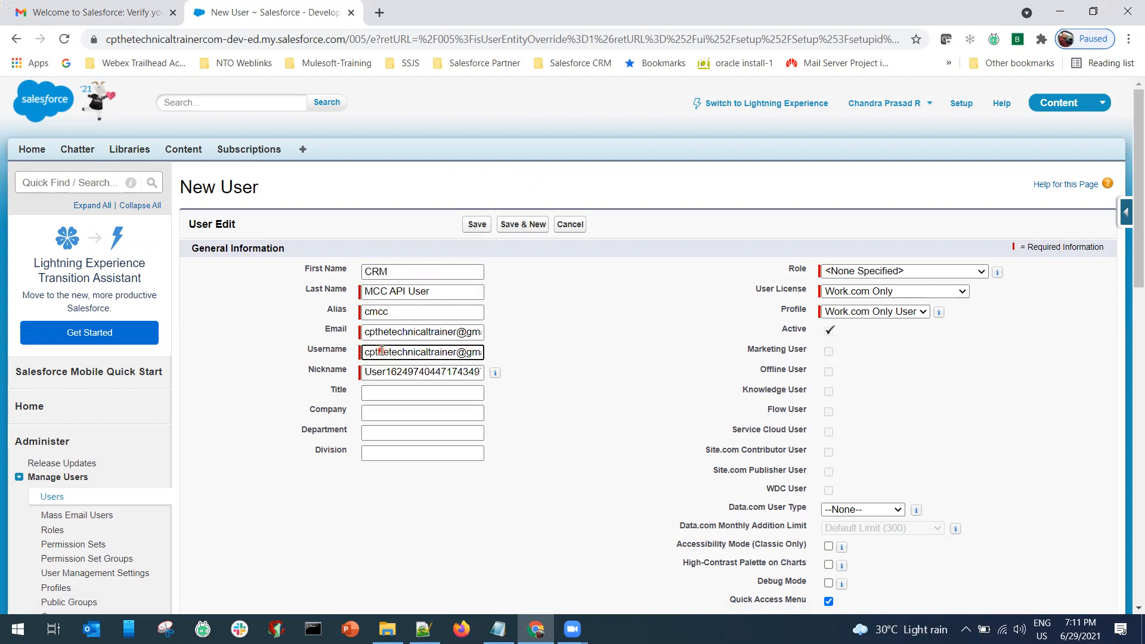
key("ctrl+a")
key("BackSpace")
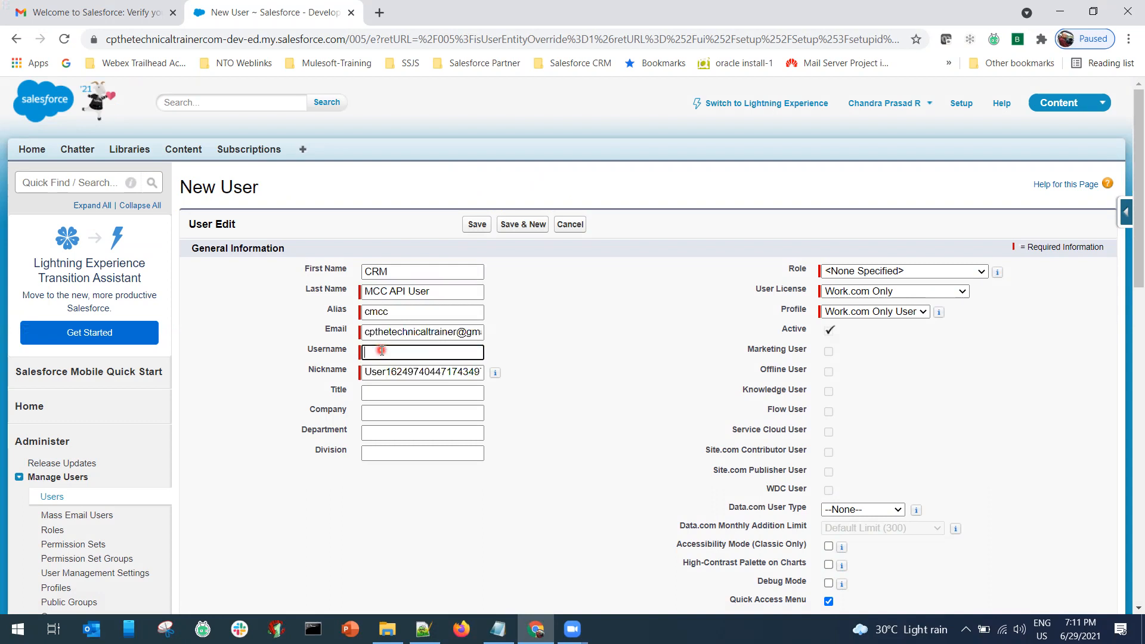
left_click(378, 376)
key("ctrl+a")
key("BackSpace")
left_click(377, 358)
Paste the API username from the notes into Username and reuse it as the Nickname.
key("alt+Tab")
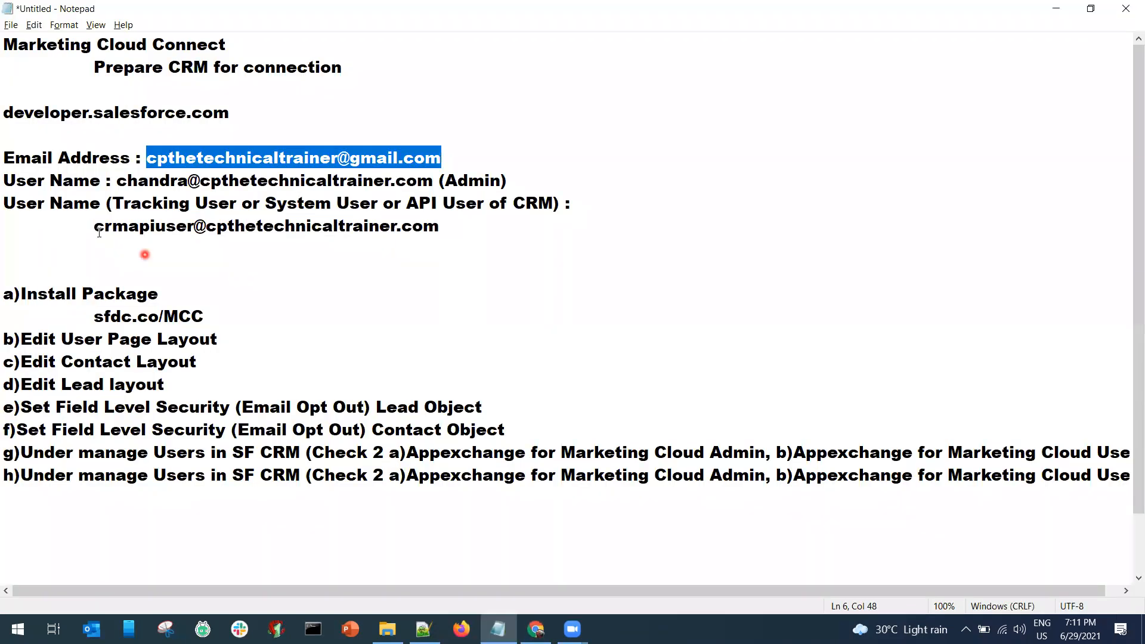
left_click_drag(95, 225, 460, 227)
key("ctrl+c")
key("alt+Tab")
key("ctrl+v")
left_click(408, 377)
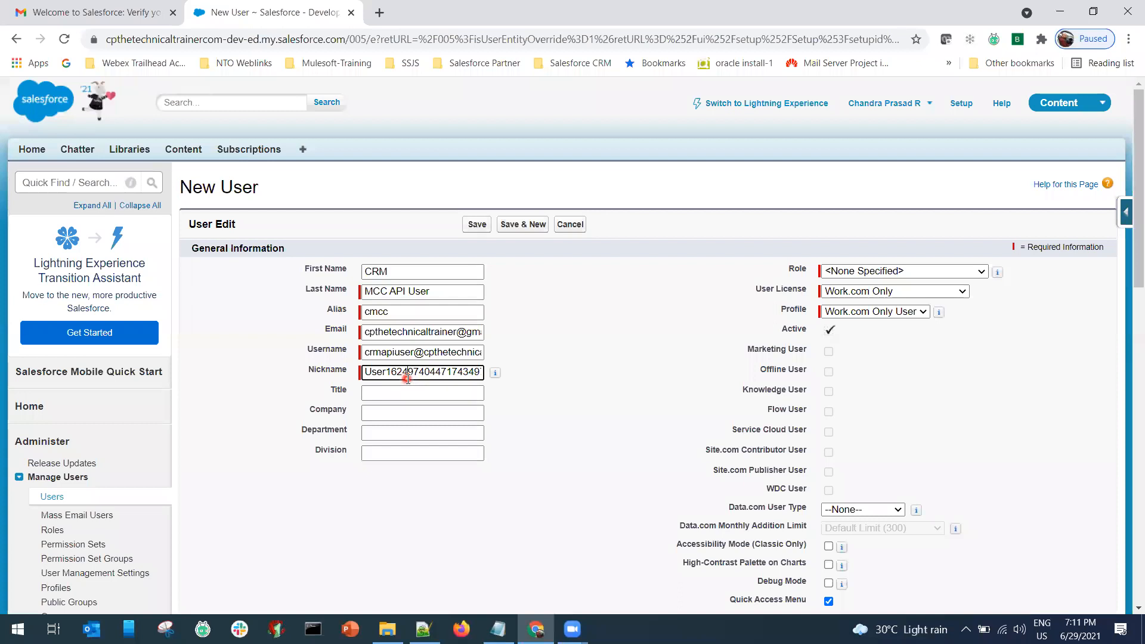
key("ctrl+a")
key("BackSpace")
key("ctrl+v")
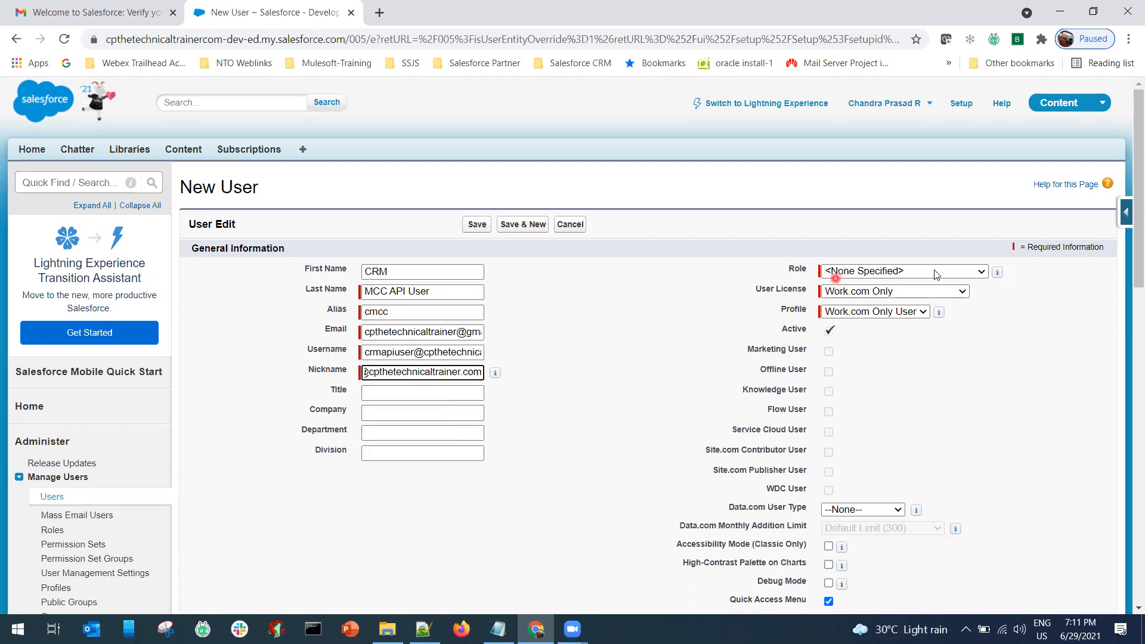
left_click(956, 271)
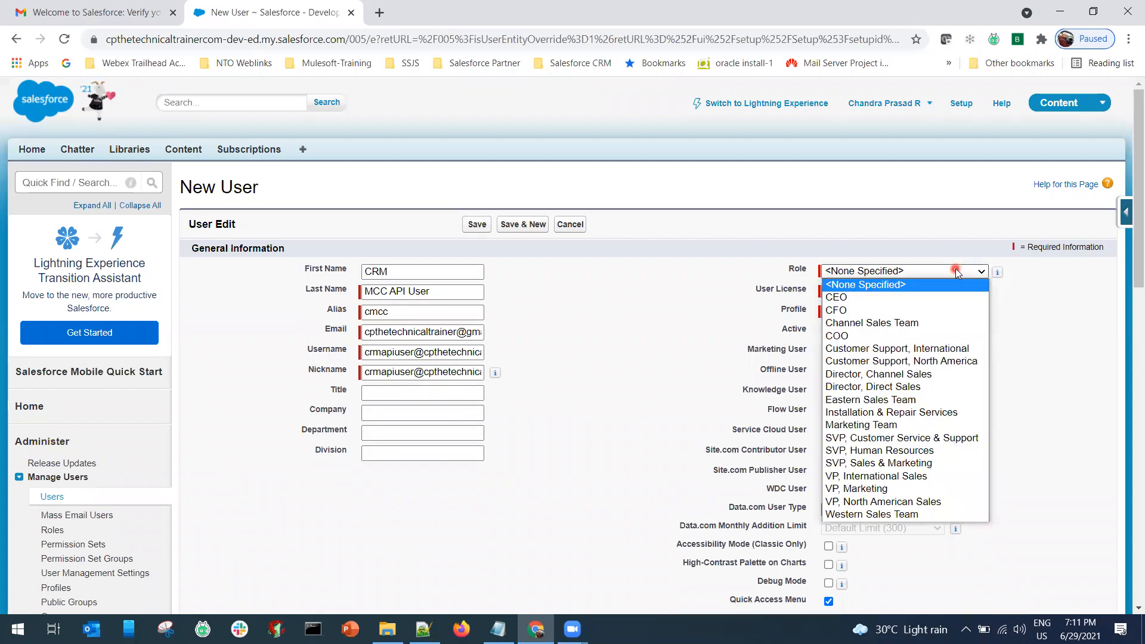
Choose Role COO, User License Salesforce, Profile System Administrator, tick Marketing User, and scroll to Save.
left_click(856, 335)
left_click(893, 291)
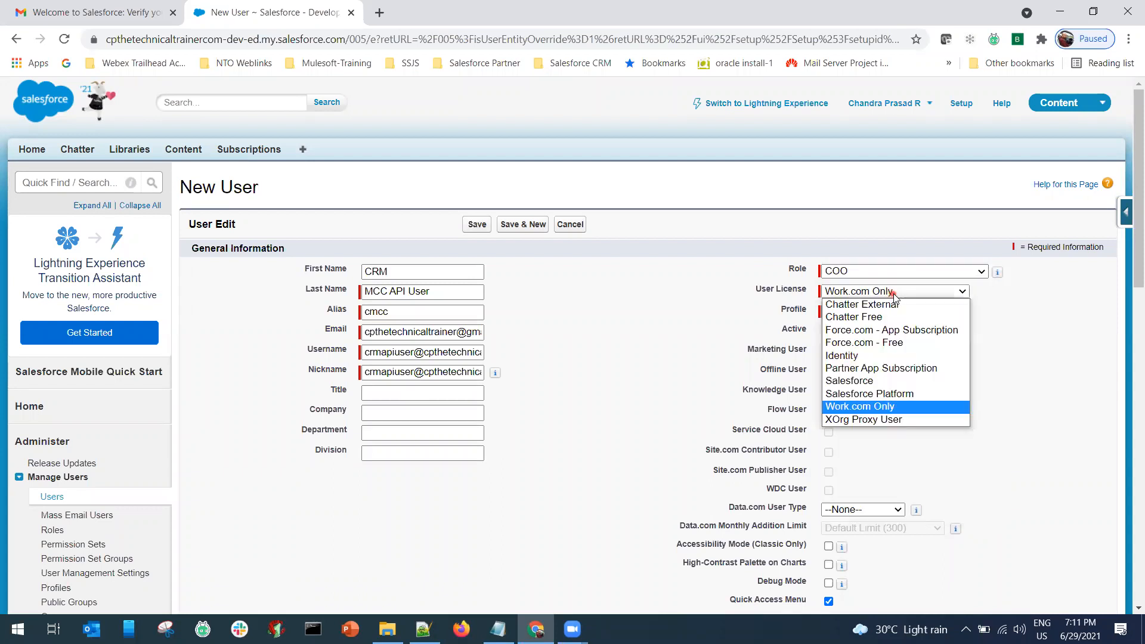
left_click(857, 380)
left_click(908, 320)
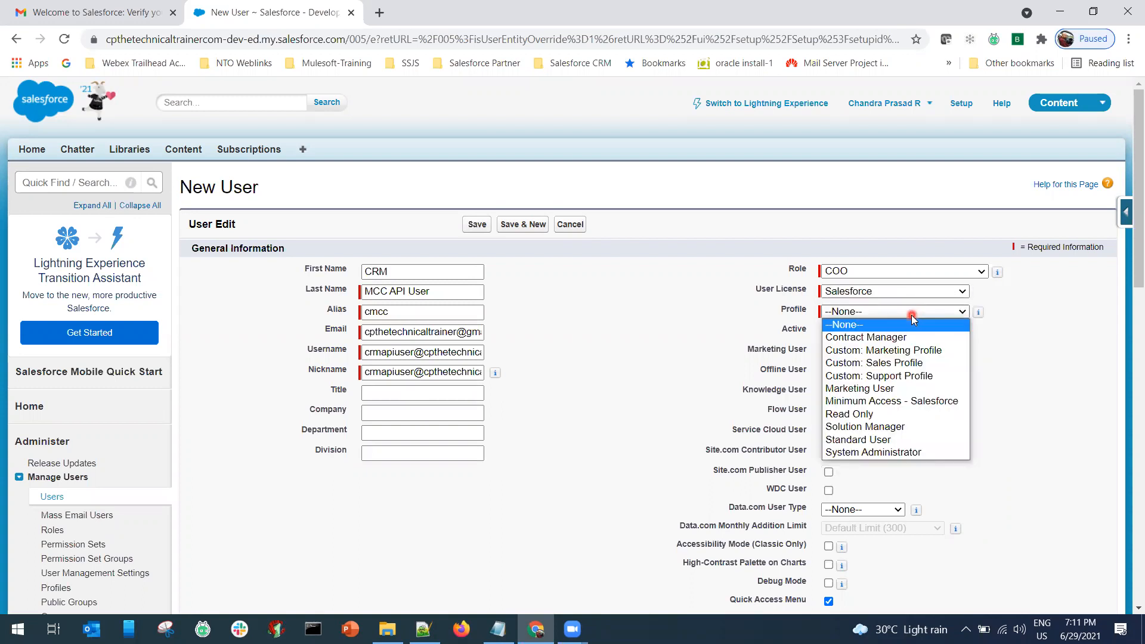
left_click(881, 454)
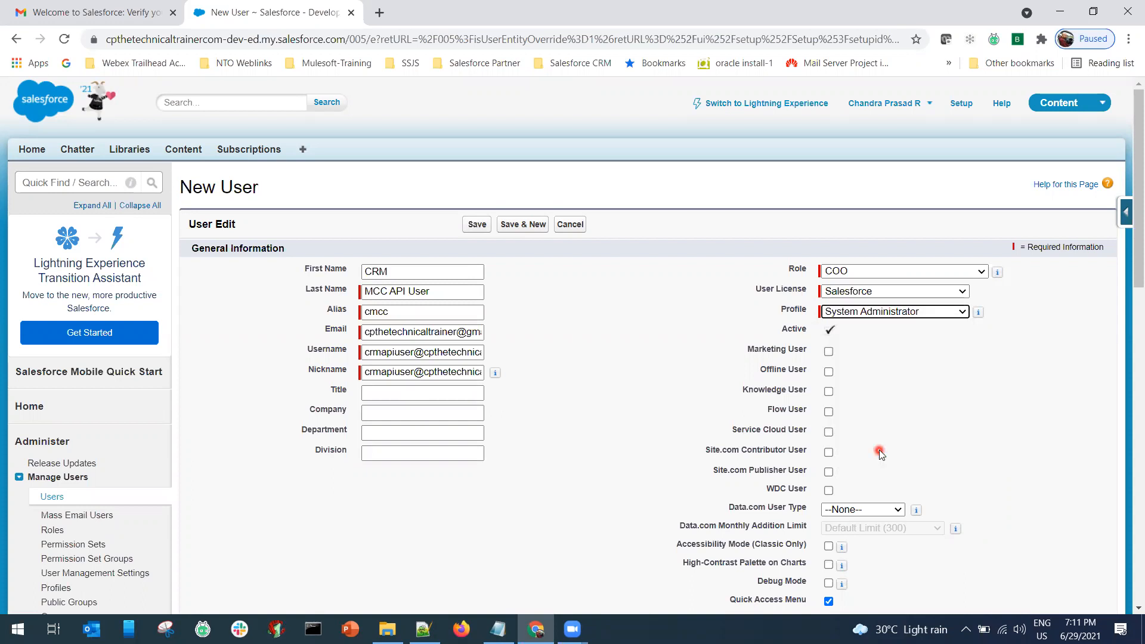
left_click(829, 352)
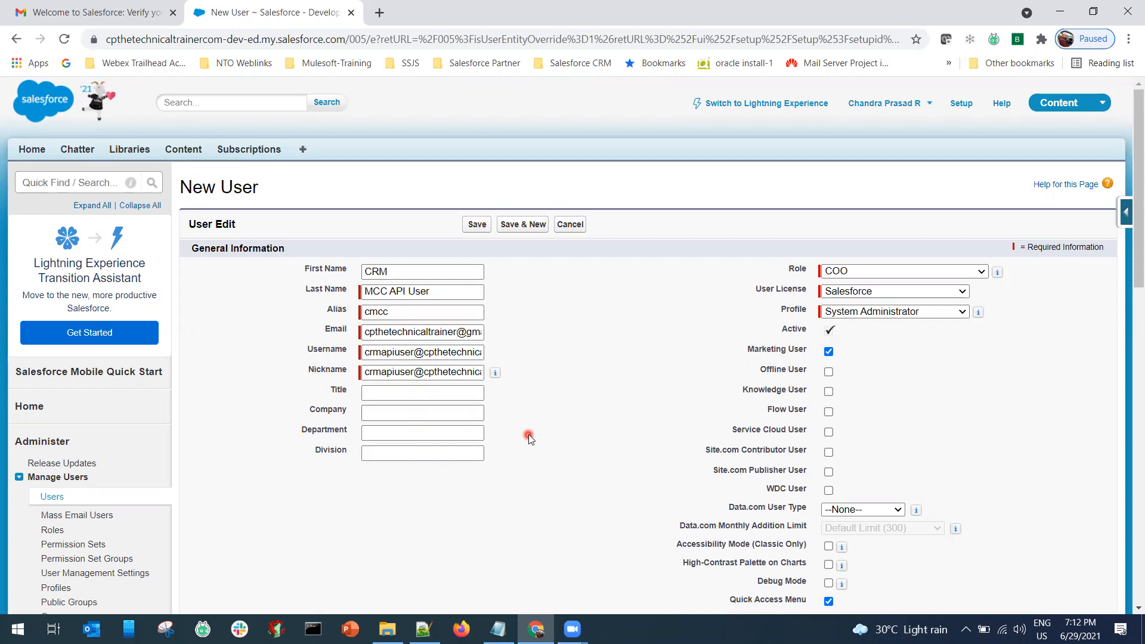
scroll(530, 438, "down", 7)
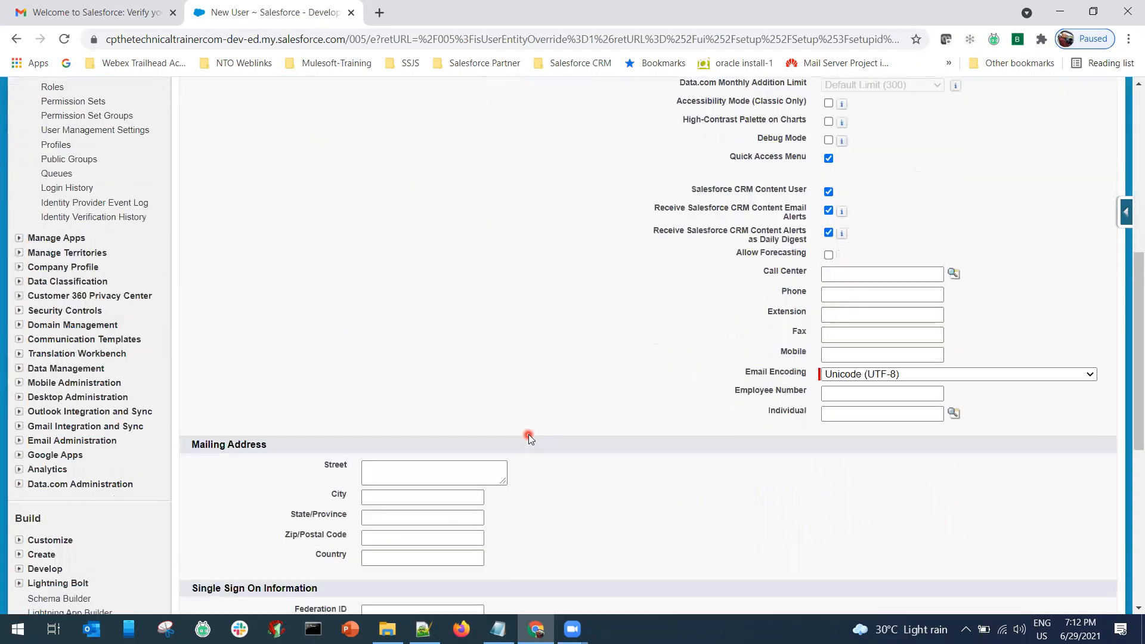
scroll(530, 438, "down", 7)
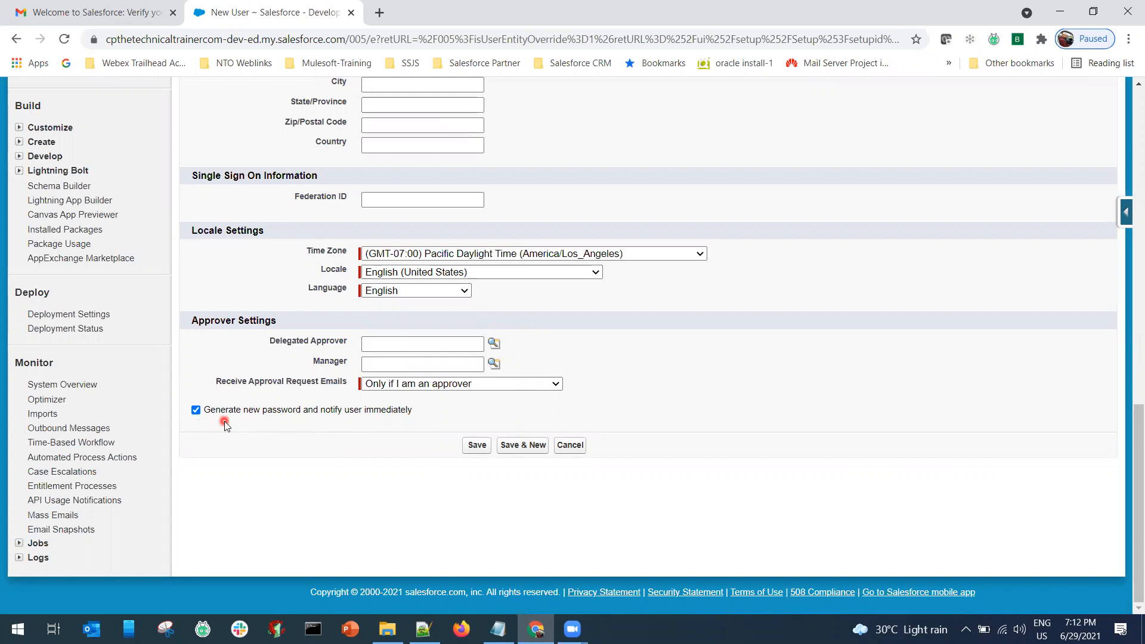
Save the new API user and read its Salesforce welcome email in Gmail.
left_click(479, 449)
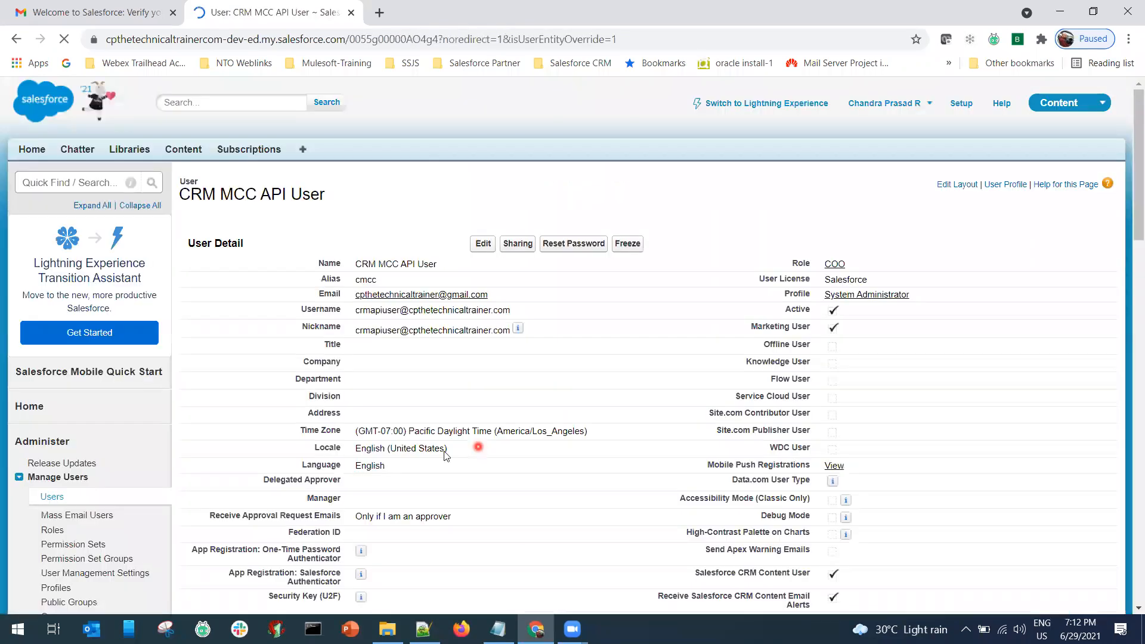
left_click(92, 13)
left_click(71, 196)
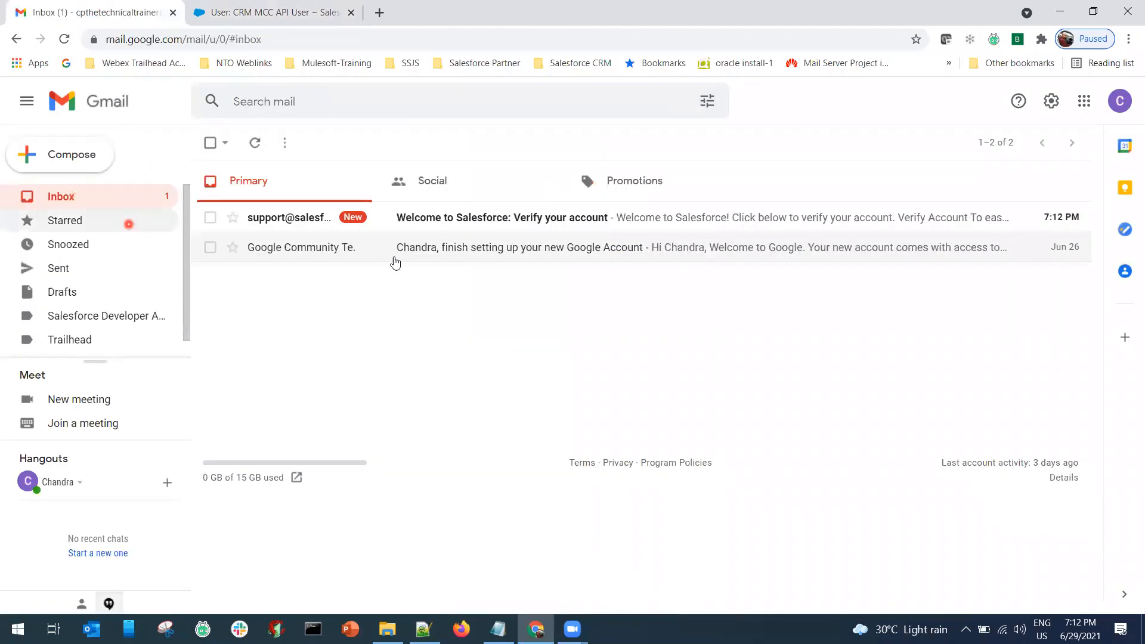
left_click(436, 222)
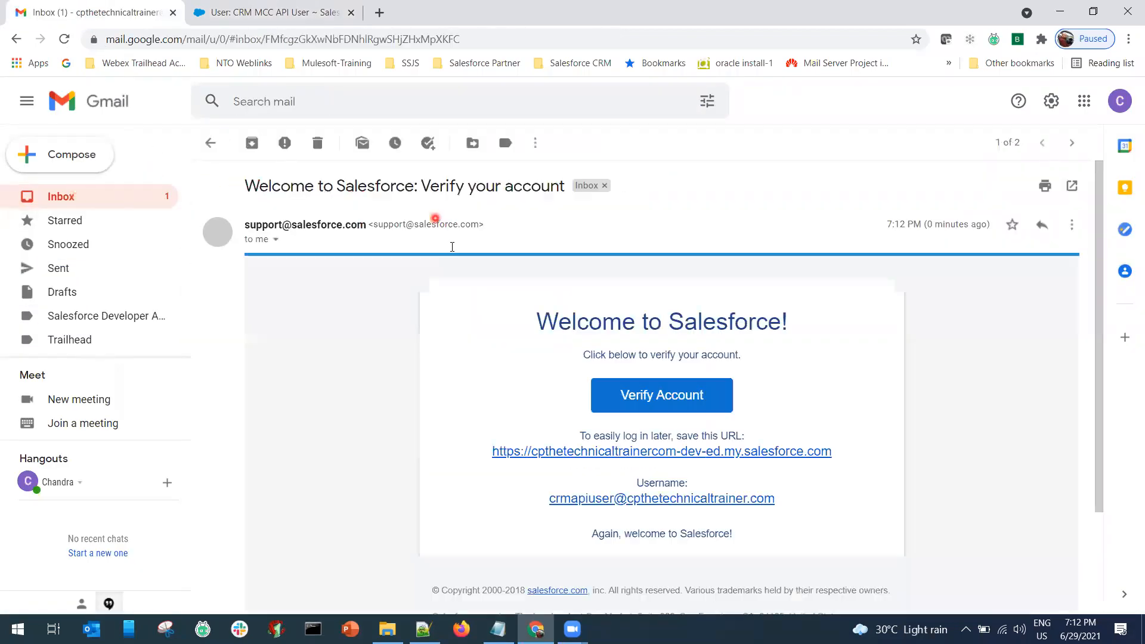
scroll(541, 397, "down", 1)
scroll(541, 397, "down", 2)
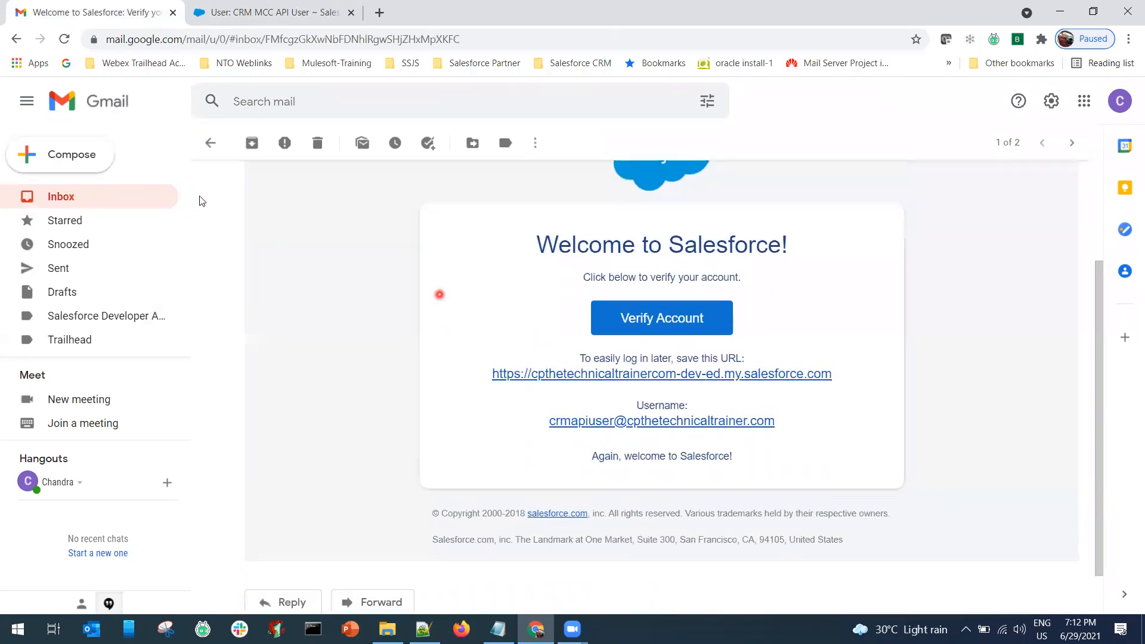
scroll(203, 173, "up", 3)
File the welcome email under Salesforce Developer Accounts, open it there, and return to the user record.
left_click(209, 143)
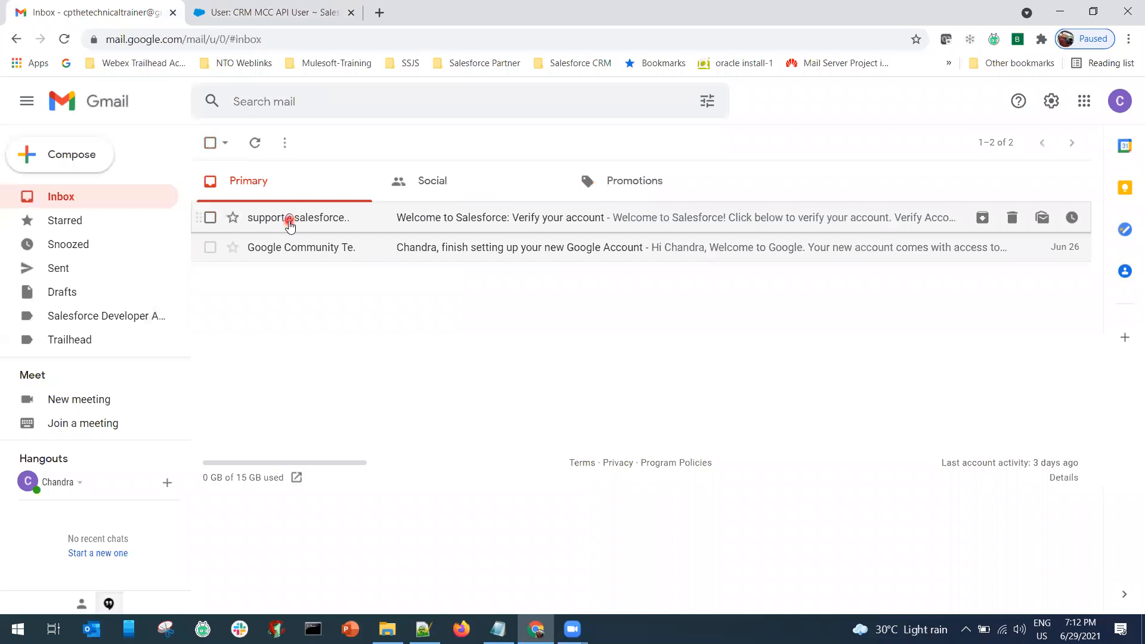
left_click_drag(290, 227, 125, 322)
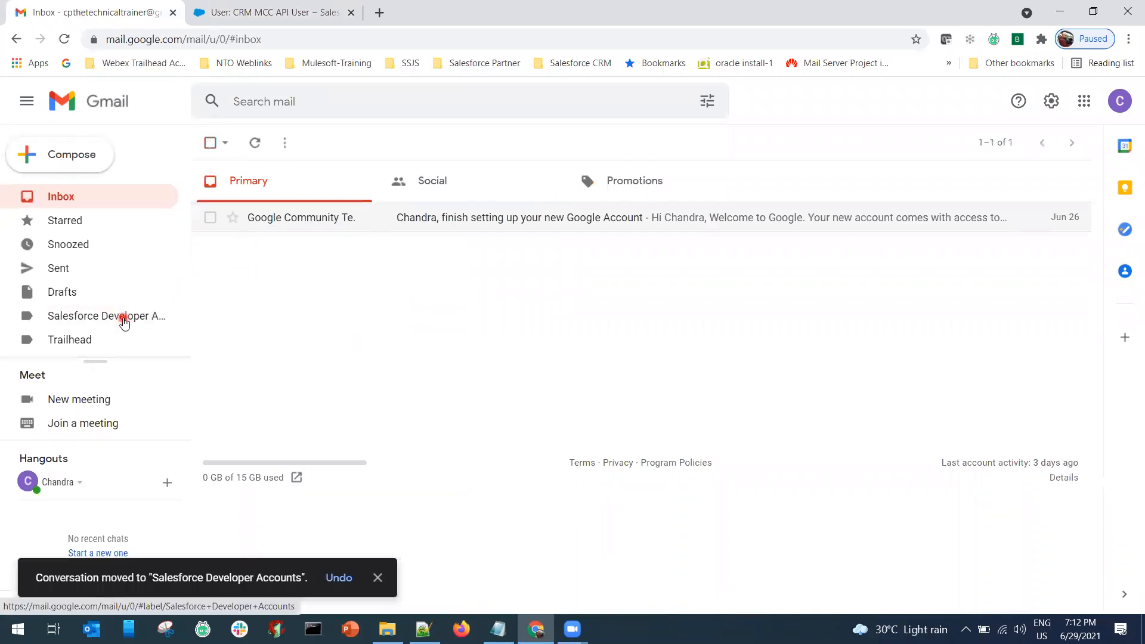
left_click(124, 320)
left_click(442, 178)
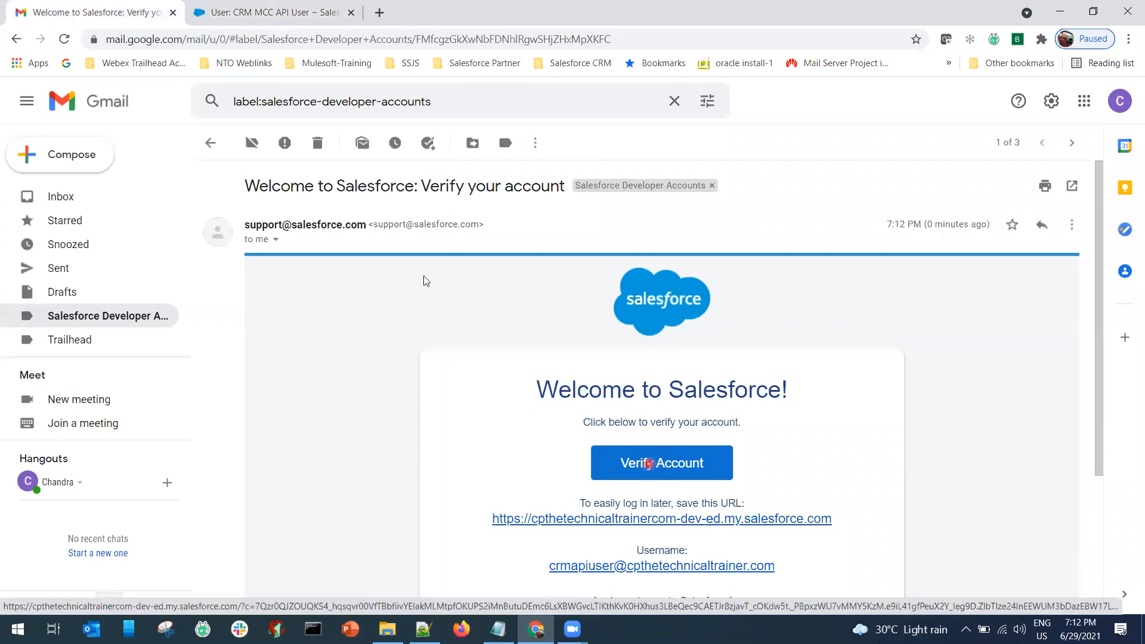
left_click(256, 18)
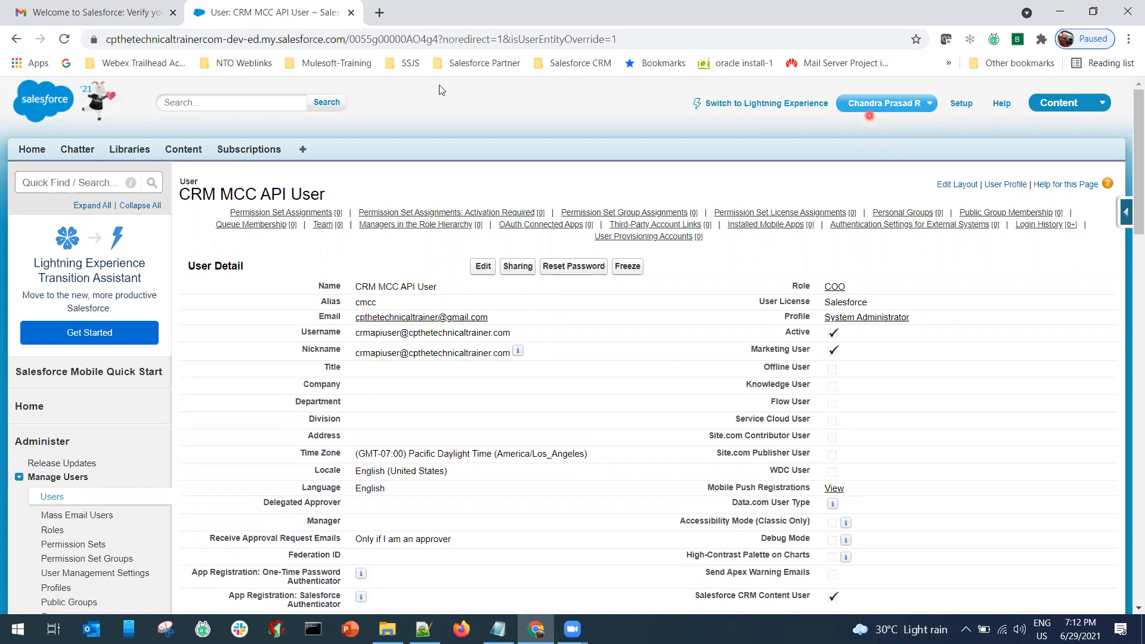
Verify the API user's account from the welcome email and enter a new password.
left_click(113, 15)
left_click(623, 457)
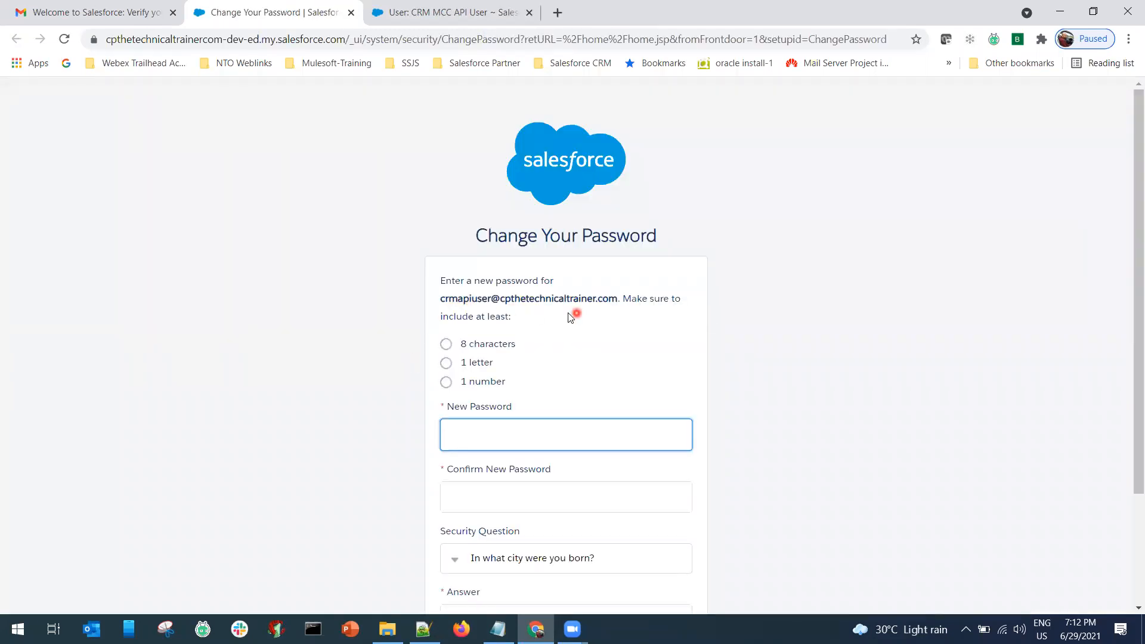
left_click(497, 442)
type("•••••••••••")
key("Tab")
type("••")
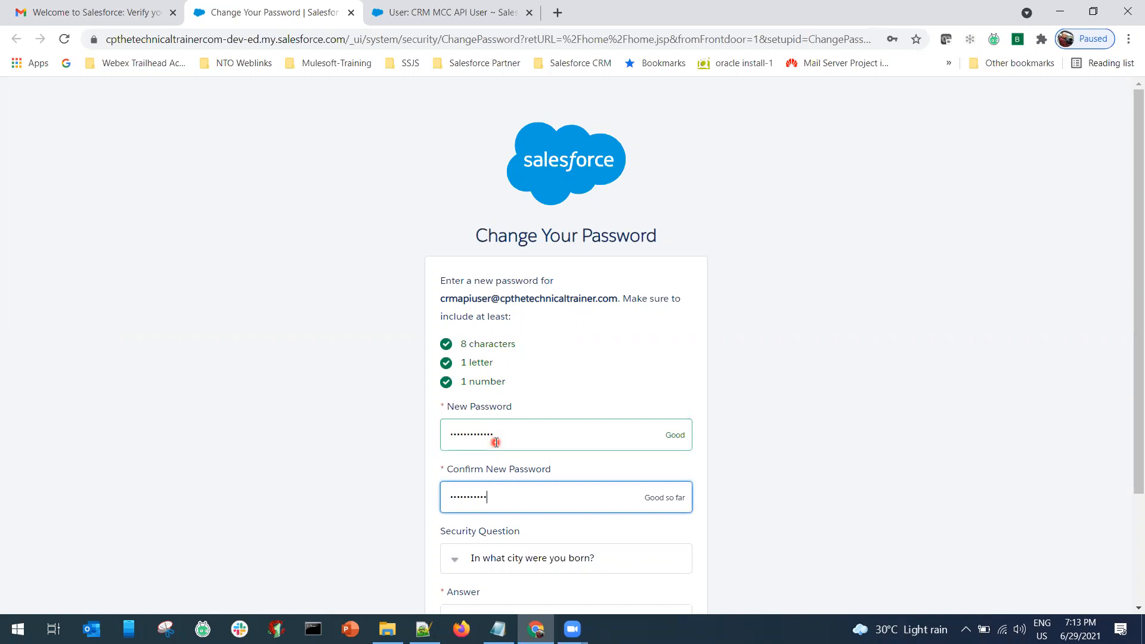
Fill in the security answer and submit the password change.
scroll(496, 442, "down", 3)
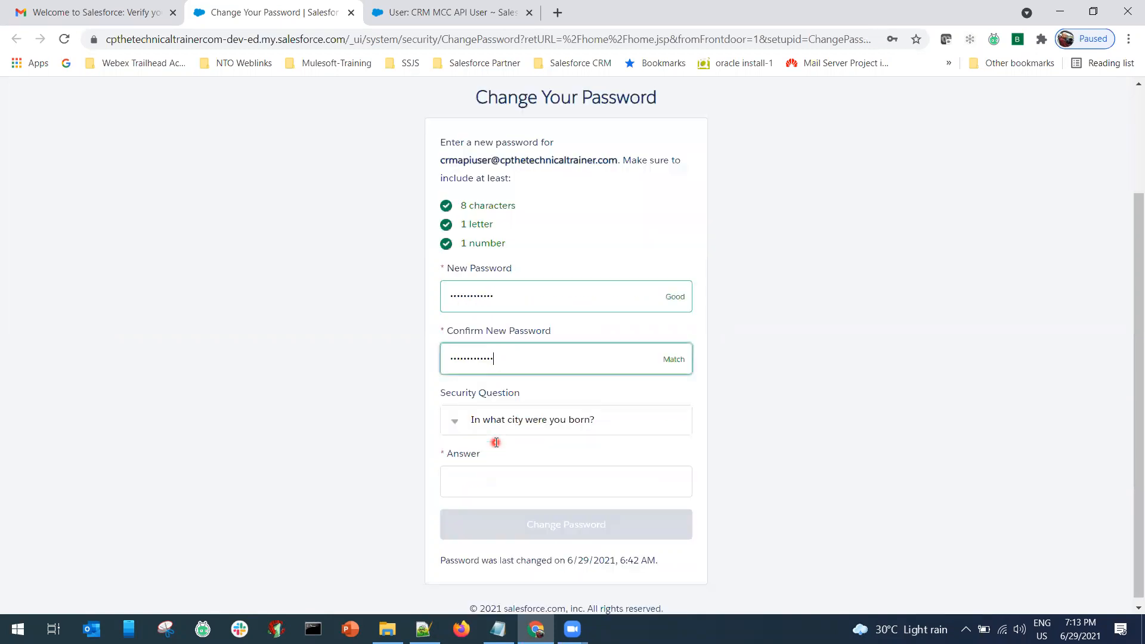
left_click(482, 477)
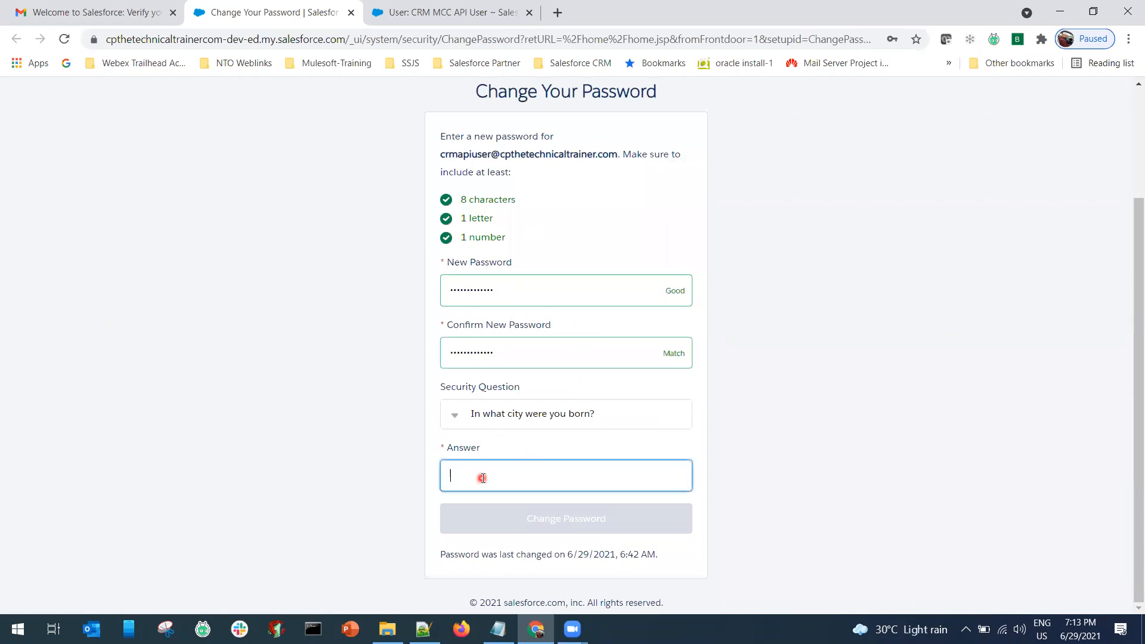
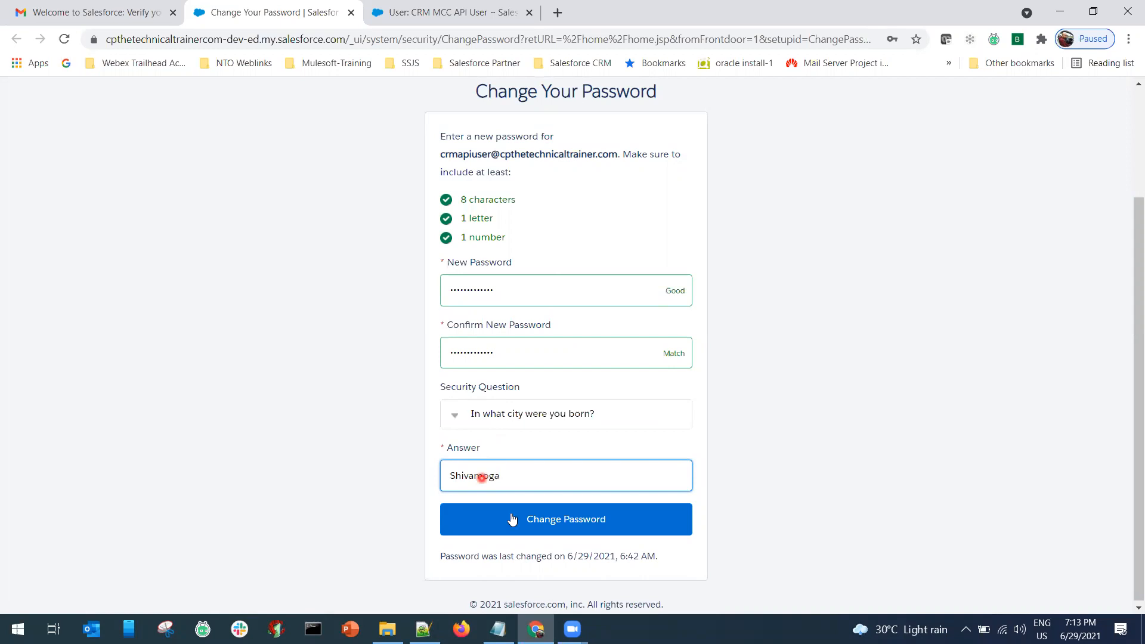
left_click(512, 519)
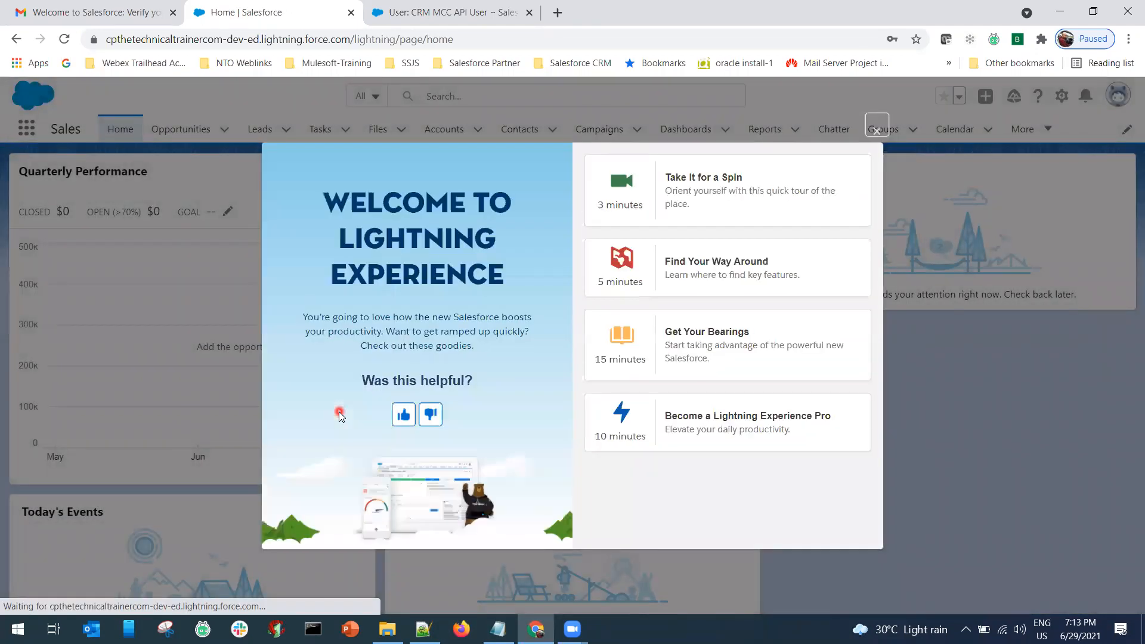
Dismiss the Lightning welcome popups and log the API user out.
left_click(880, 134)
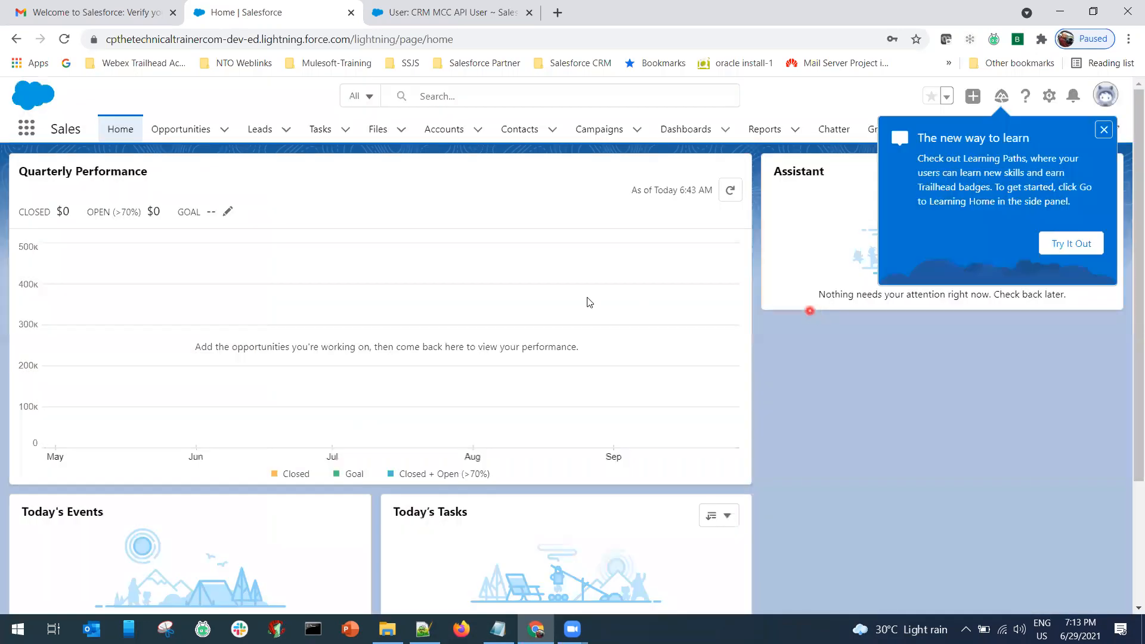
left_click(1104, 130)
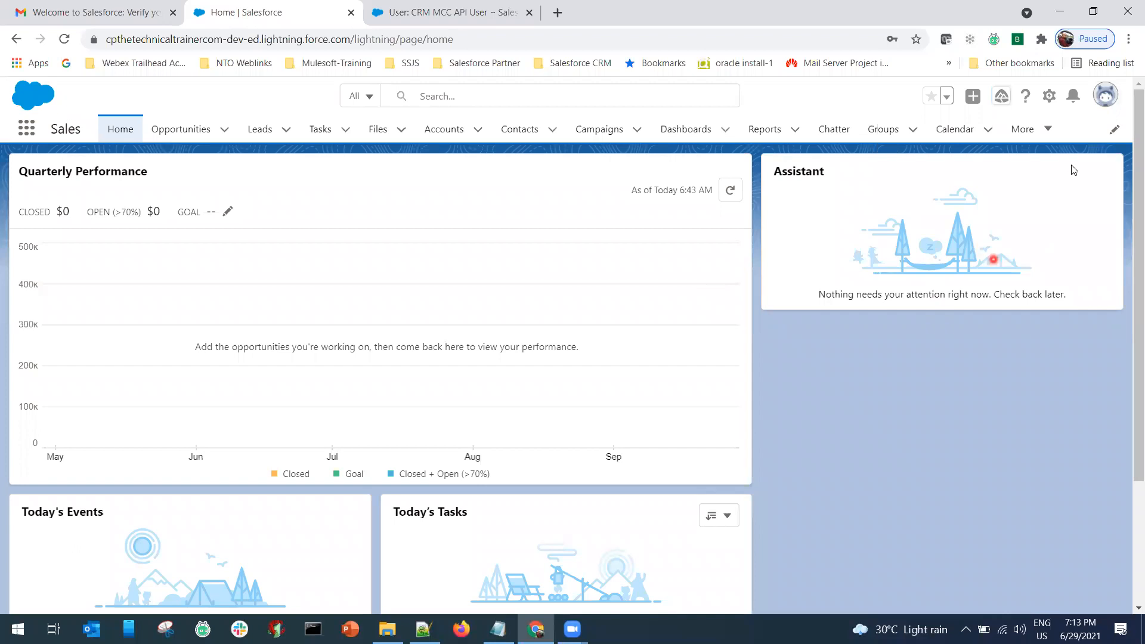
left_click(1113, 104)
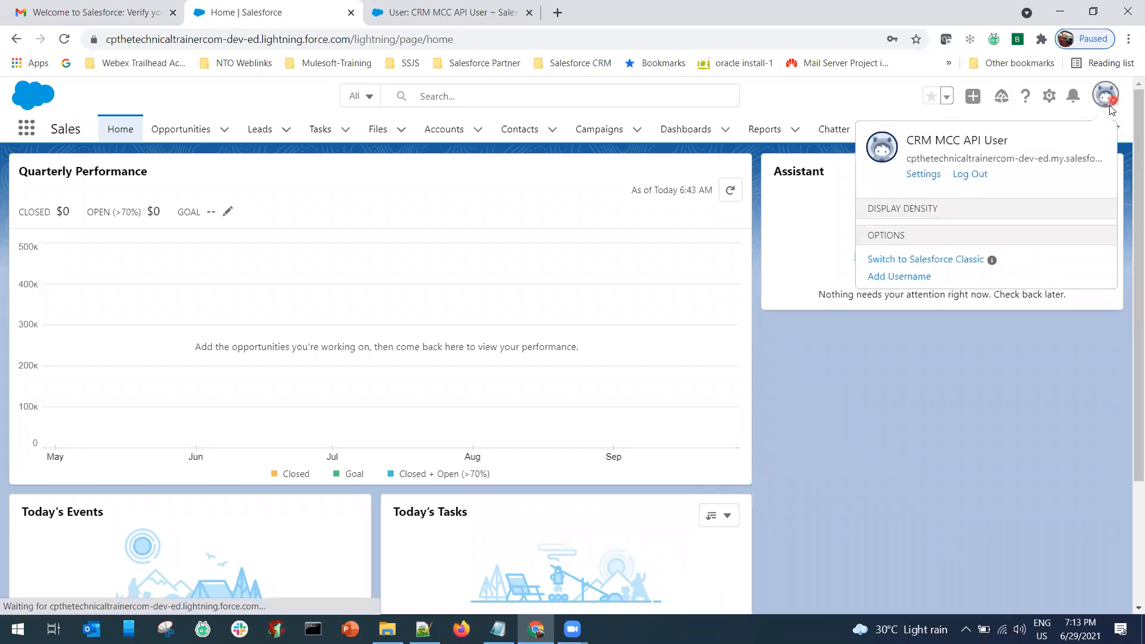
left_click(971, 175)
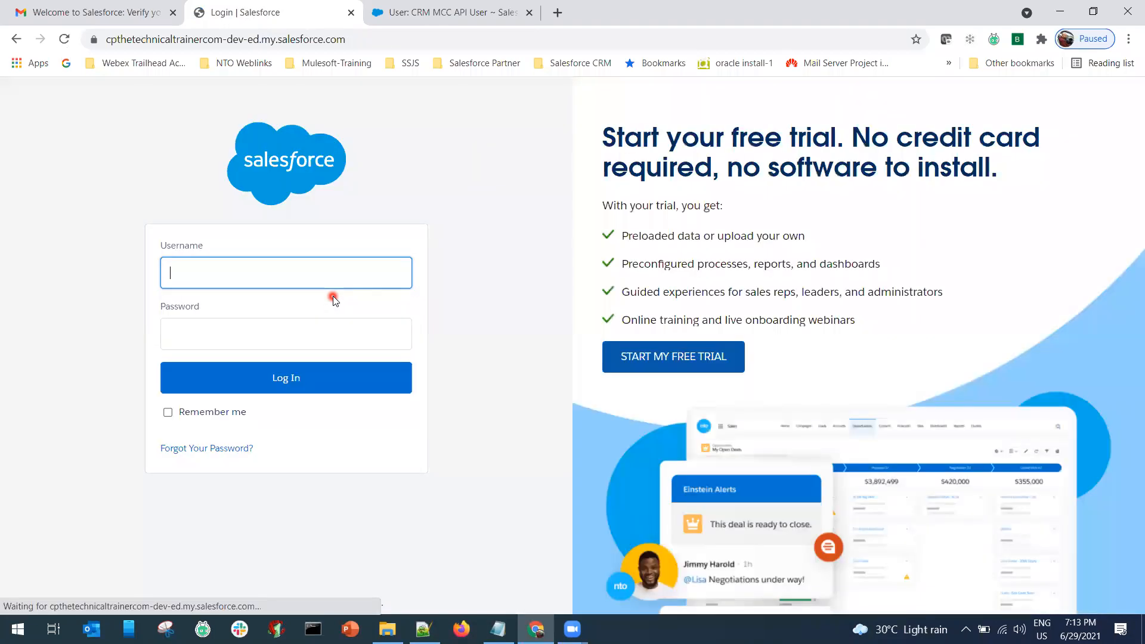
Close the login tab, log out the admin session and close that Salesforce page.
middle_click(267, 18)
left_click(267, 18)
left_click(927, 107)
left_click(817, 195)
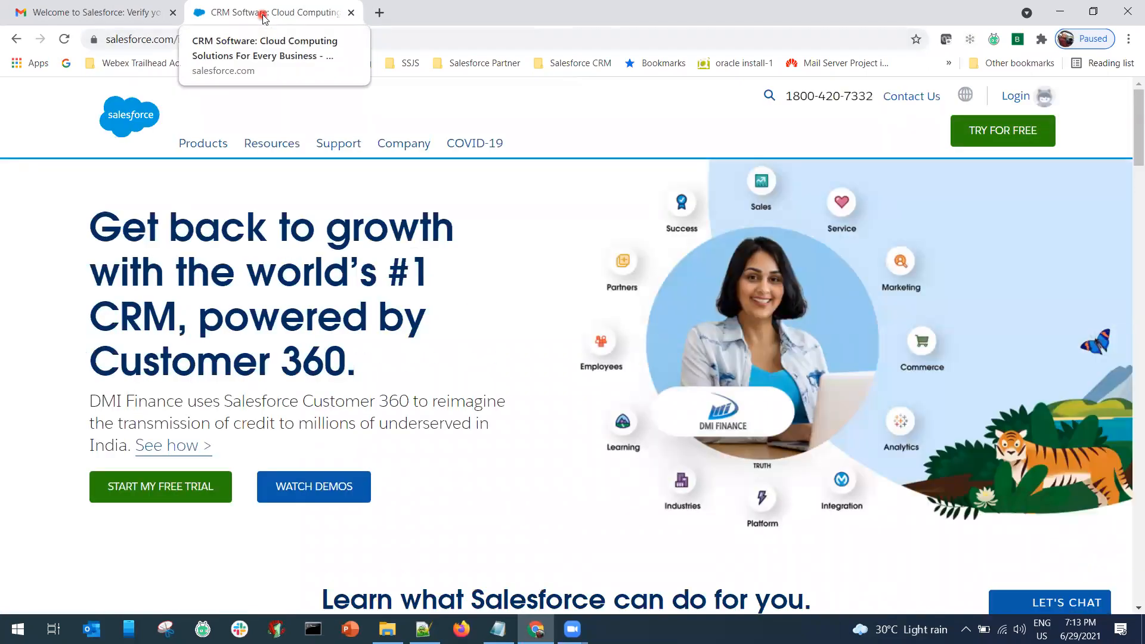
key("ctrl+w")
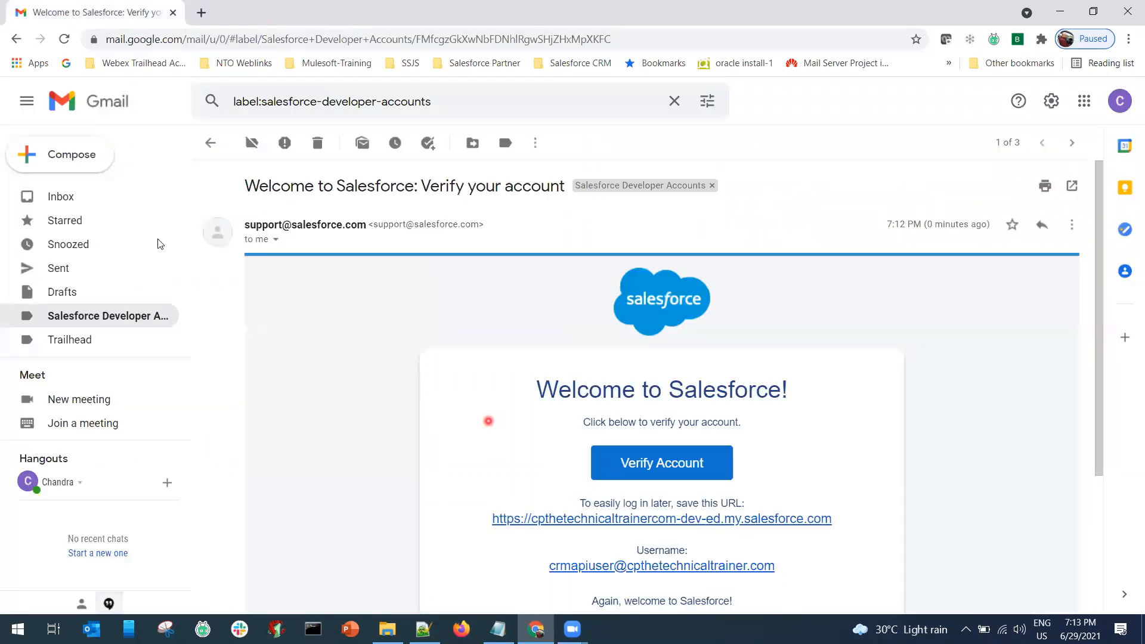
Return to the Gmail inbox and select the sfdc.co/MCC link in the Notepad setup notes.
left_click(82, 205)
key("alt+Tab")
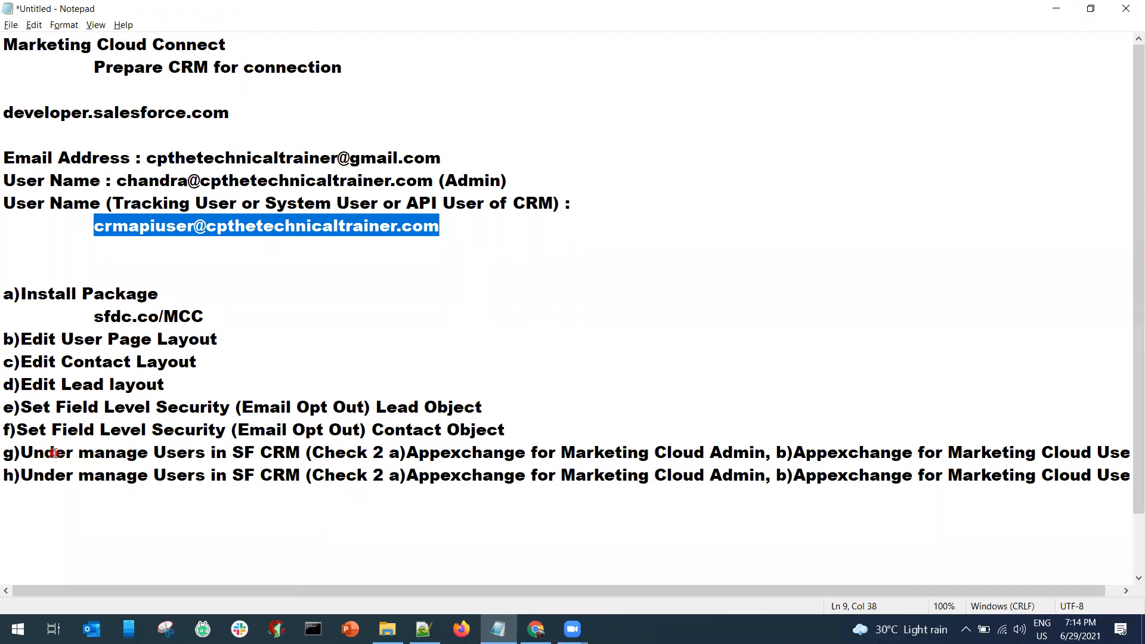
left_click(43, 489)
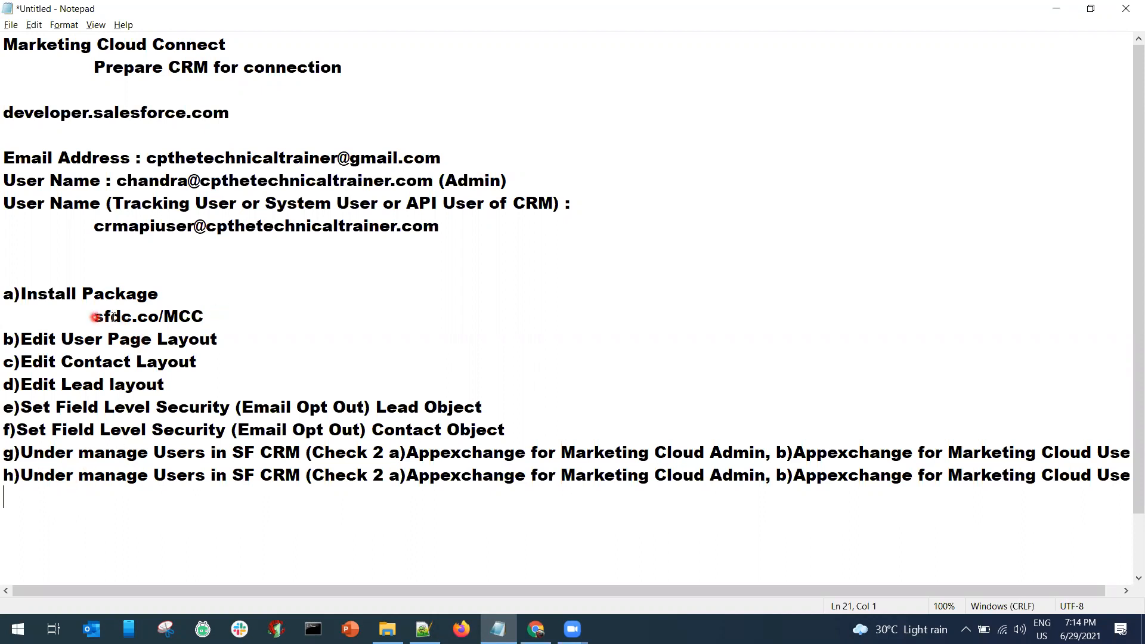
left_click_drag(94, 317, 204, 315)
key("ctrl+c")
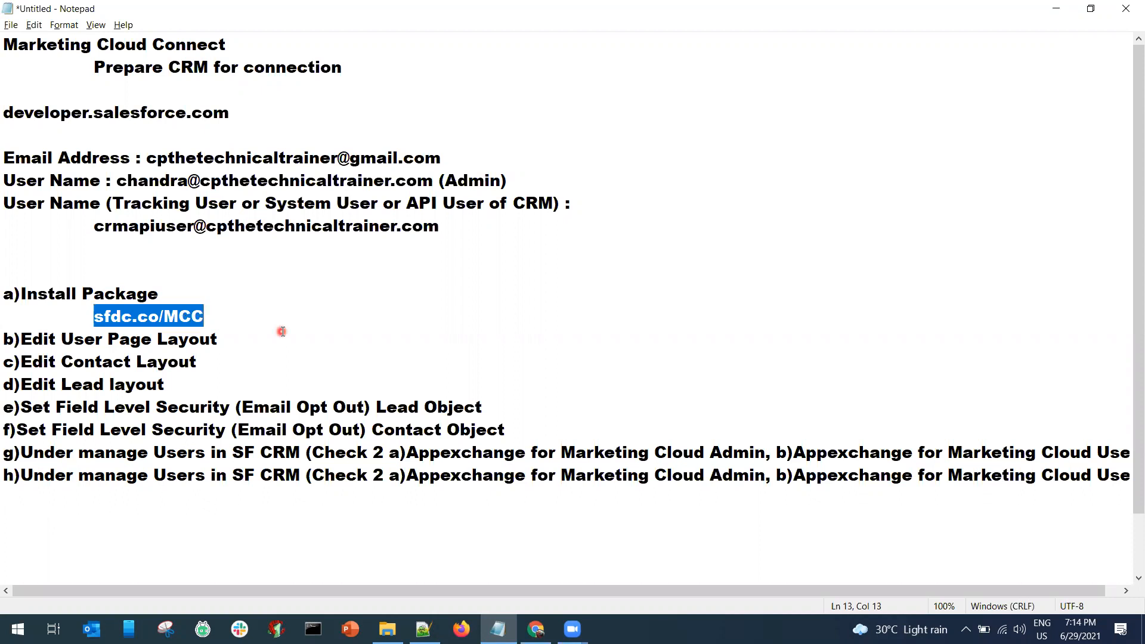
key("alt+Tab")
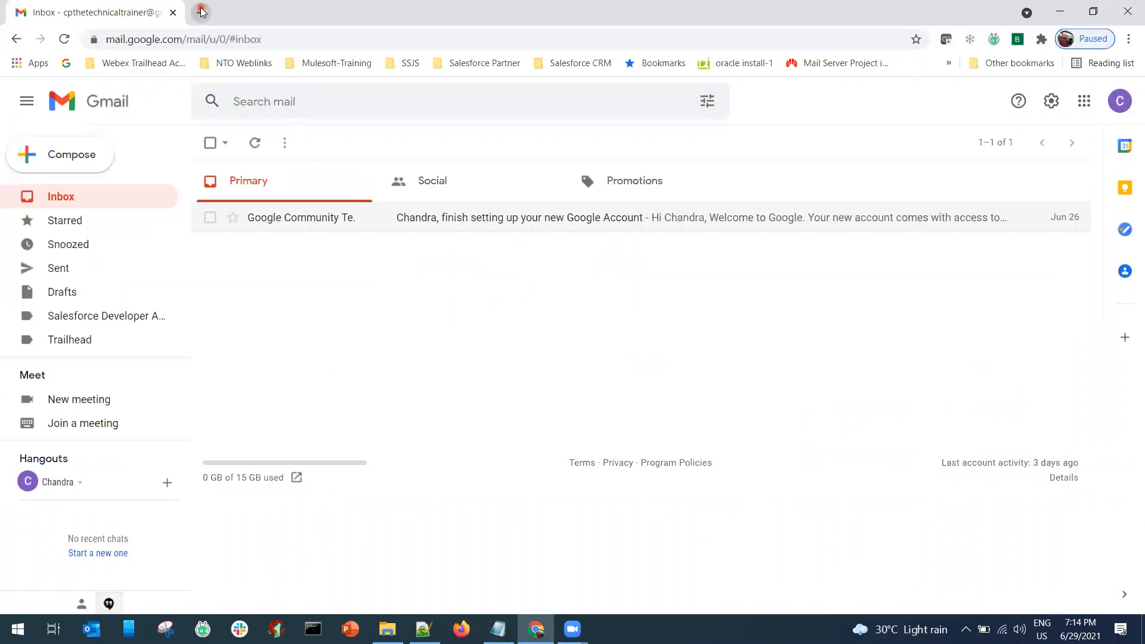
Paste and load the sfdc.co/MCC link in a new Chrome tab.
left_click(203, 11)
key("ctrl+v")
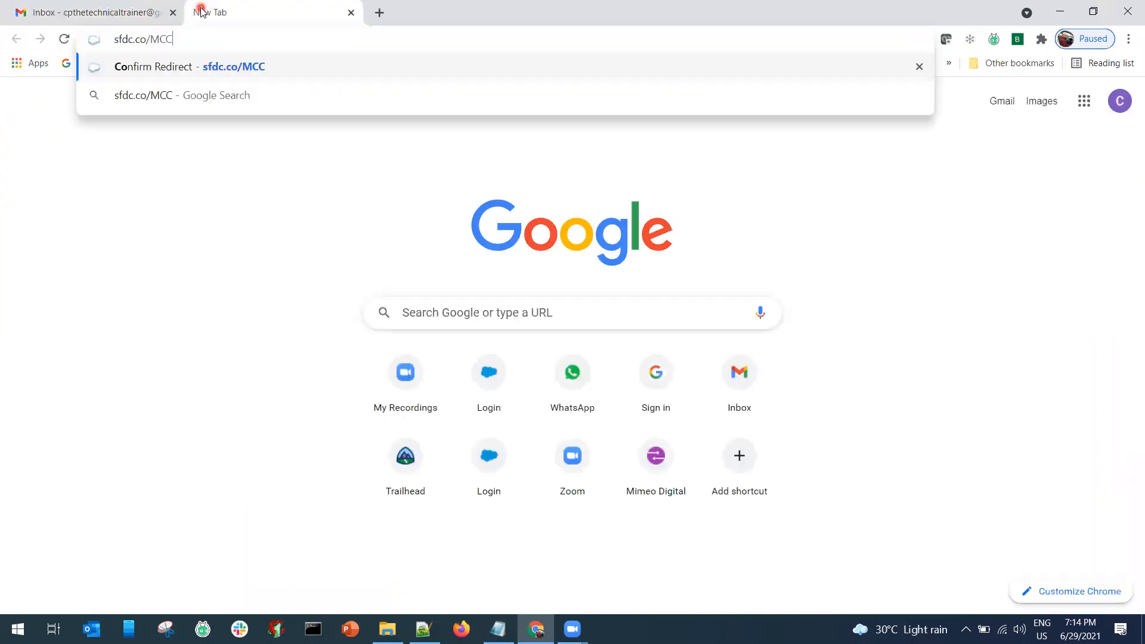
key("Return")
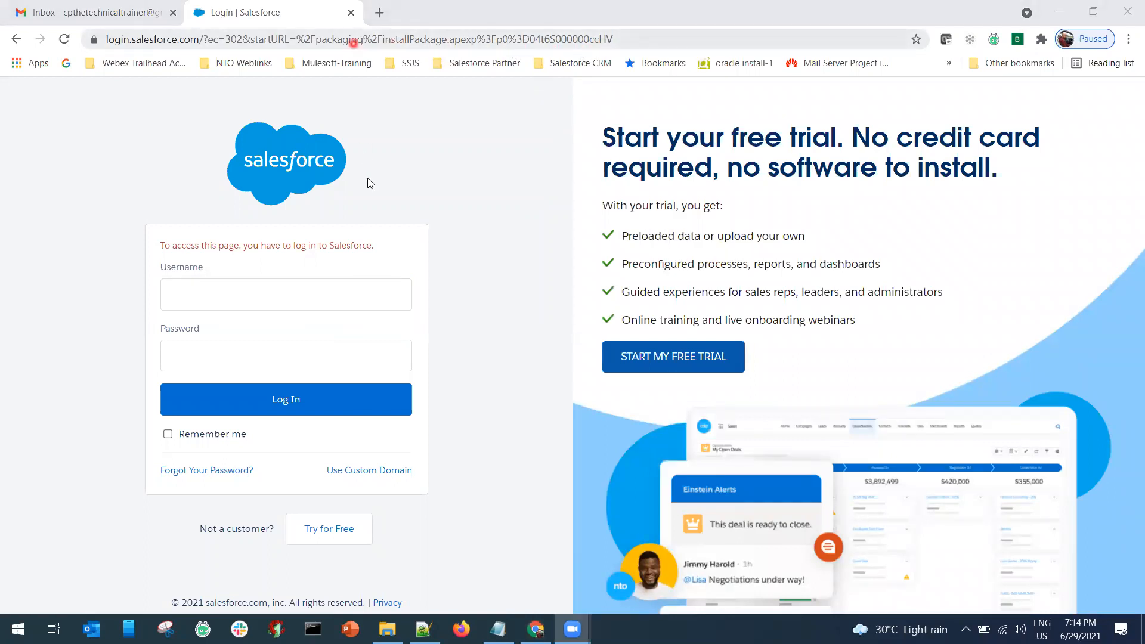
Log in to Salesforce with the admin username copied from the Notepad notes and its password.
key("alt+Tab")
key("alt+Tab")
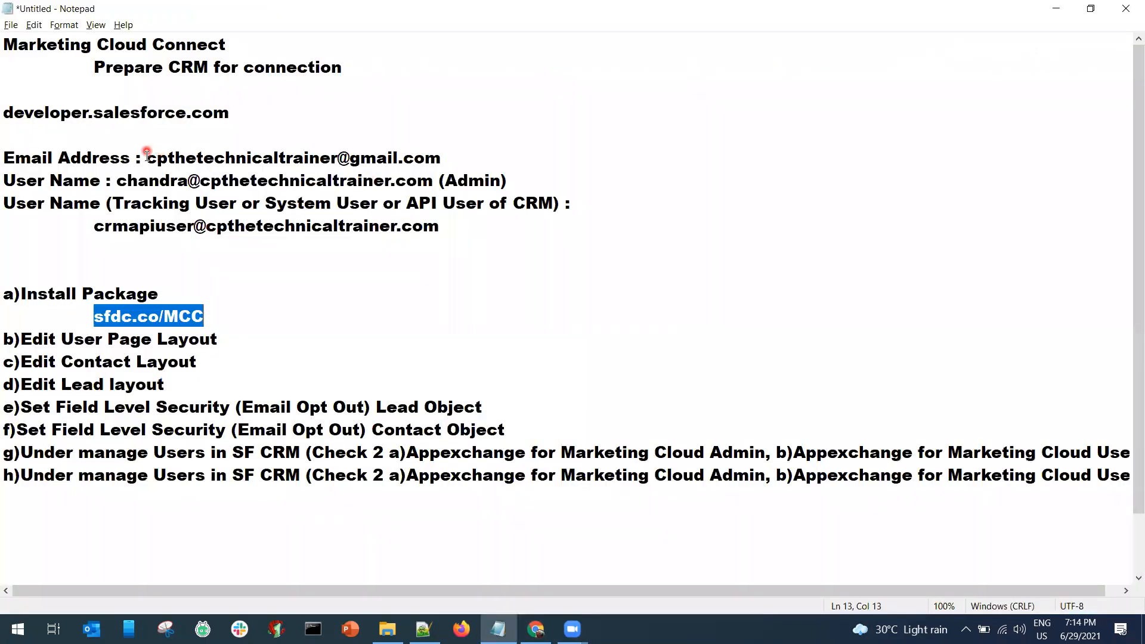
left_click_drag(145, 156, 442, 157)
left_click_drag(117, 181, 178, 181)
left_click_drag(391, 182, 433, 181)
key("ctrl+c")
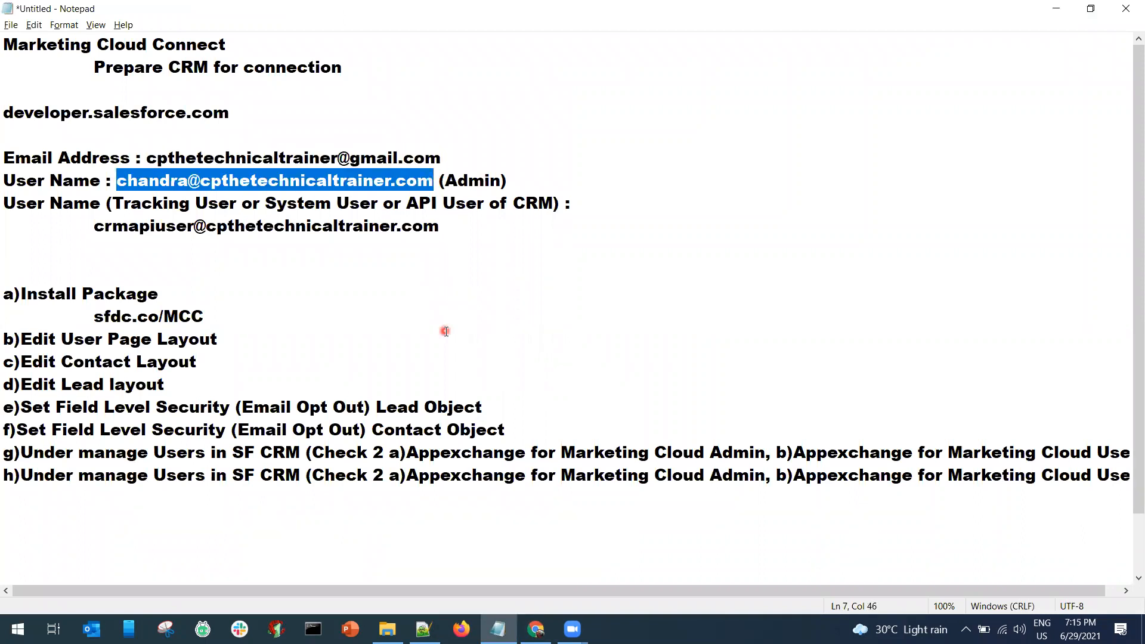
key("alt+Tab")
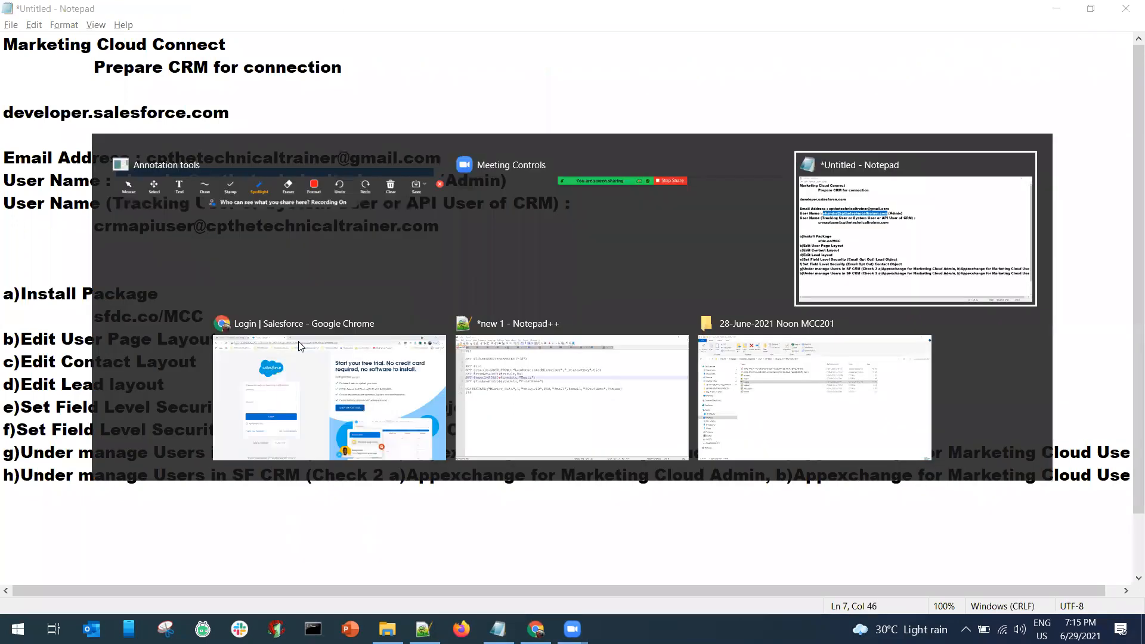
key("alt+Tab")
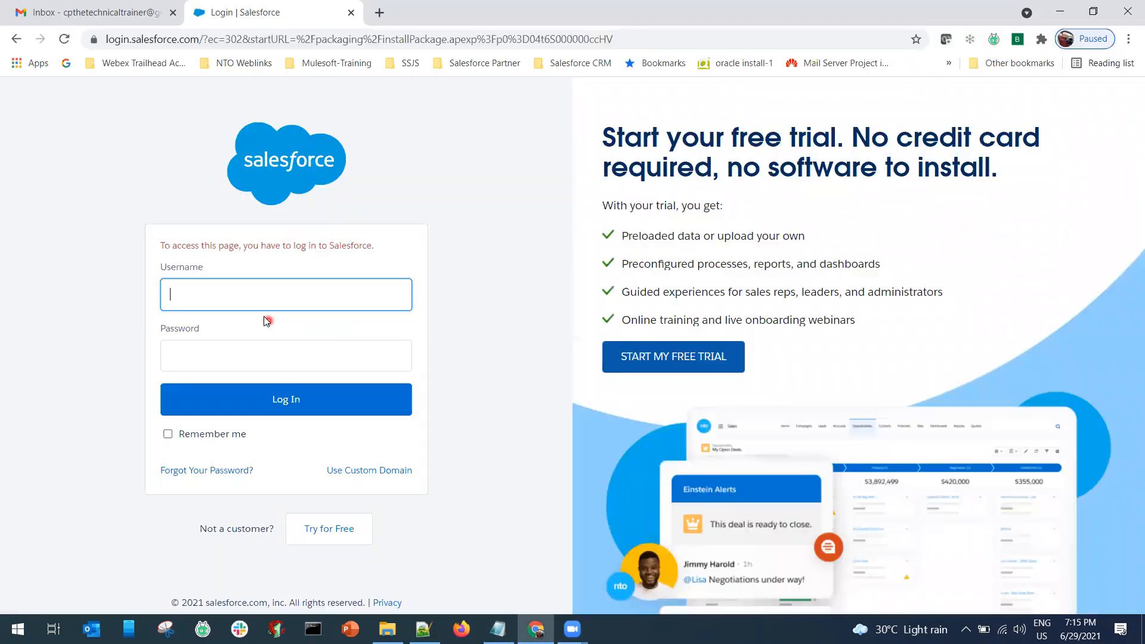
key("ctrl+v")
left_click(250, 353)
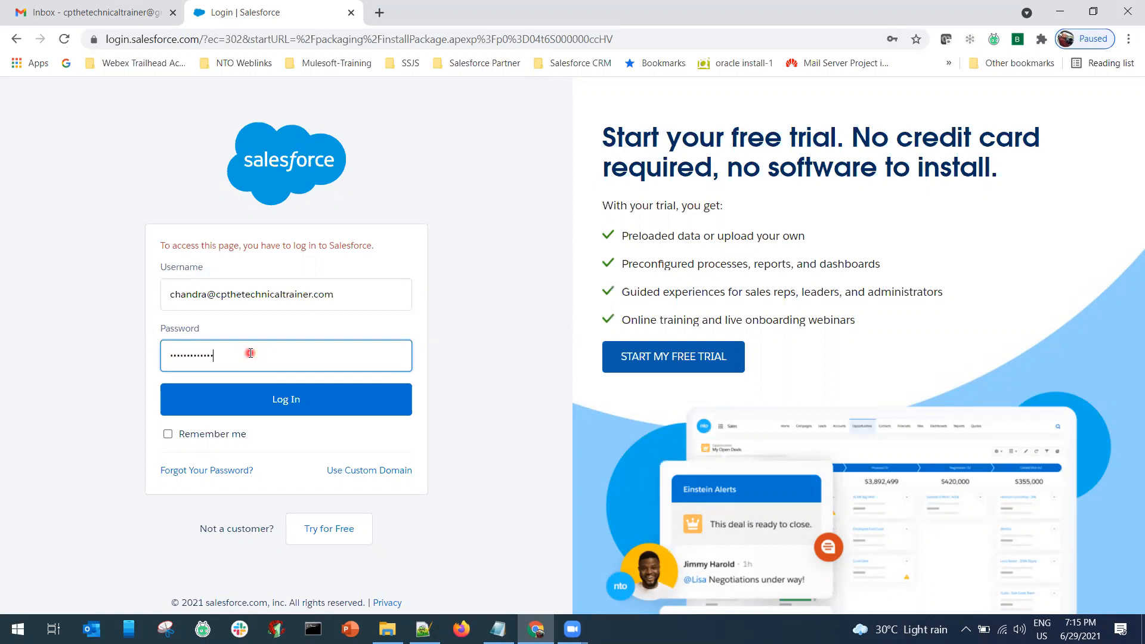
key("Return")
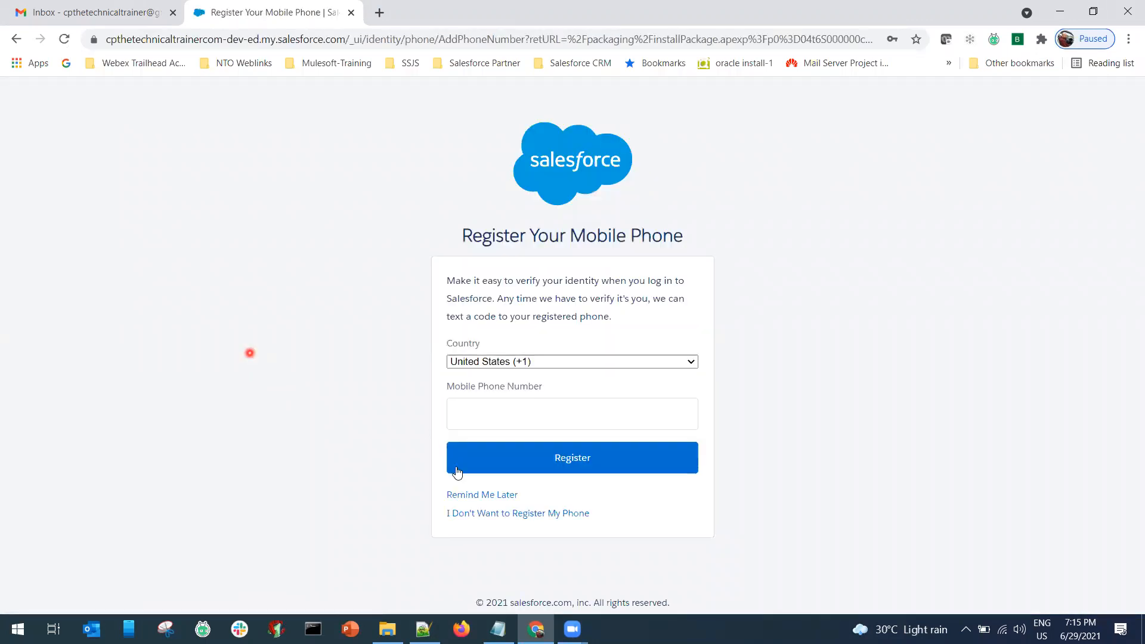
Choose 'I Don't Want to Register My Phone' to reach the Install package page.
left_click(475, 514)
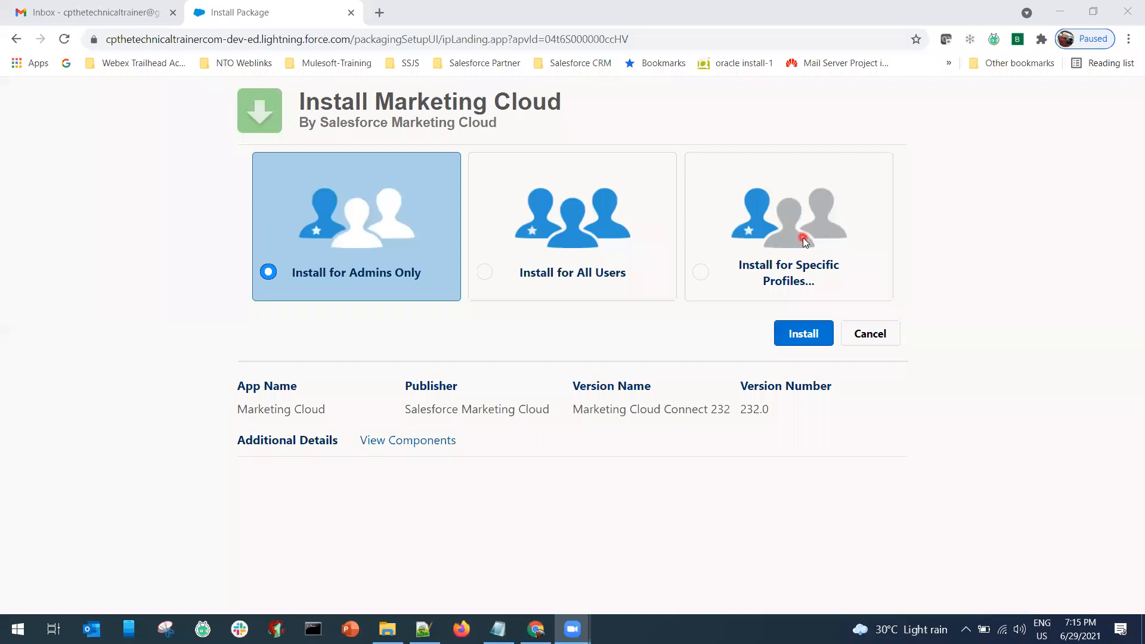
Try specific profiles with Marketing User set to Full Access, then choose Install for All Users.
left_click(703, 274)
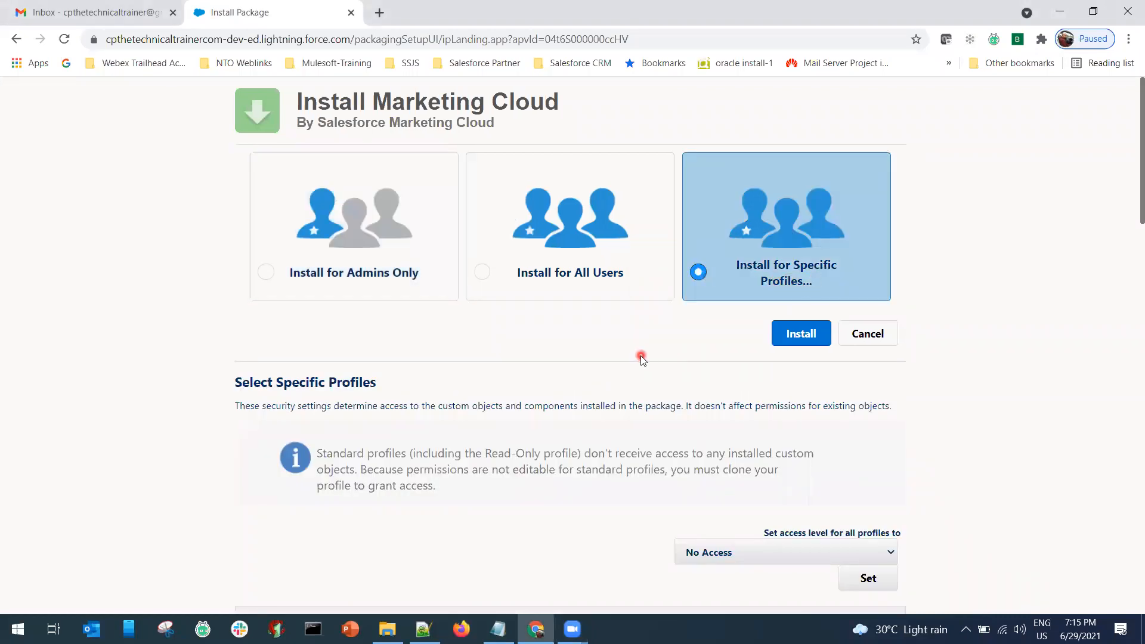
scroll(641, 358, "down", 4)
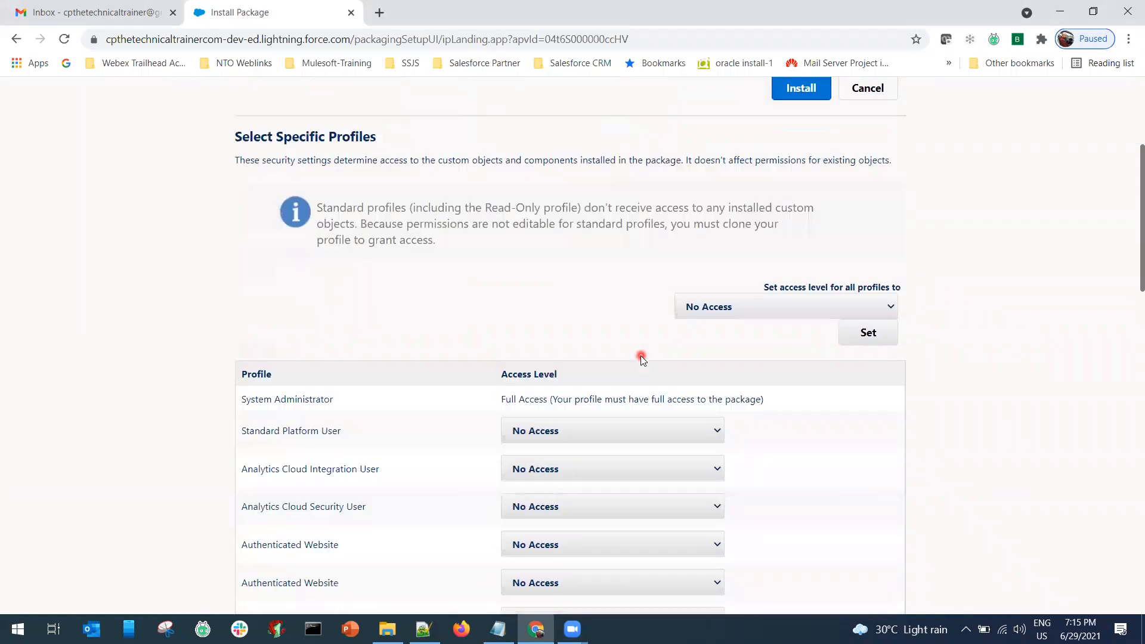
scroll(641, 358, "down", 3)
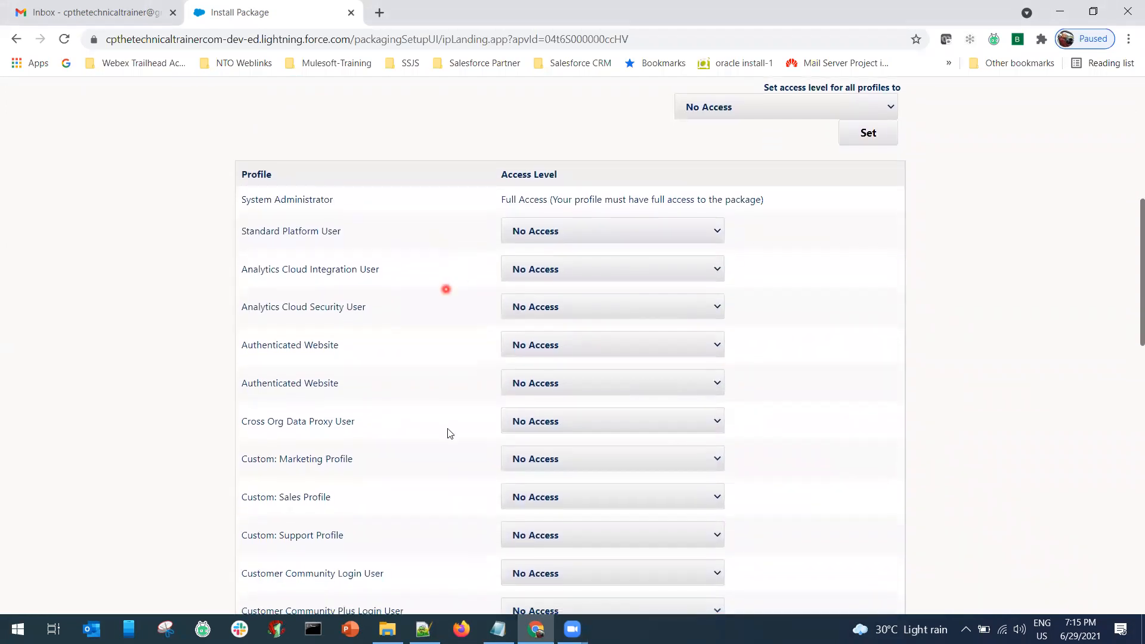
scroll(448, 428, "down", 3)
scroll(448, 429, "down", 5)
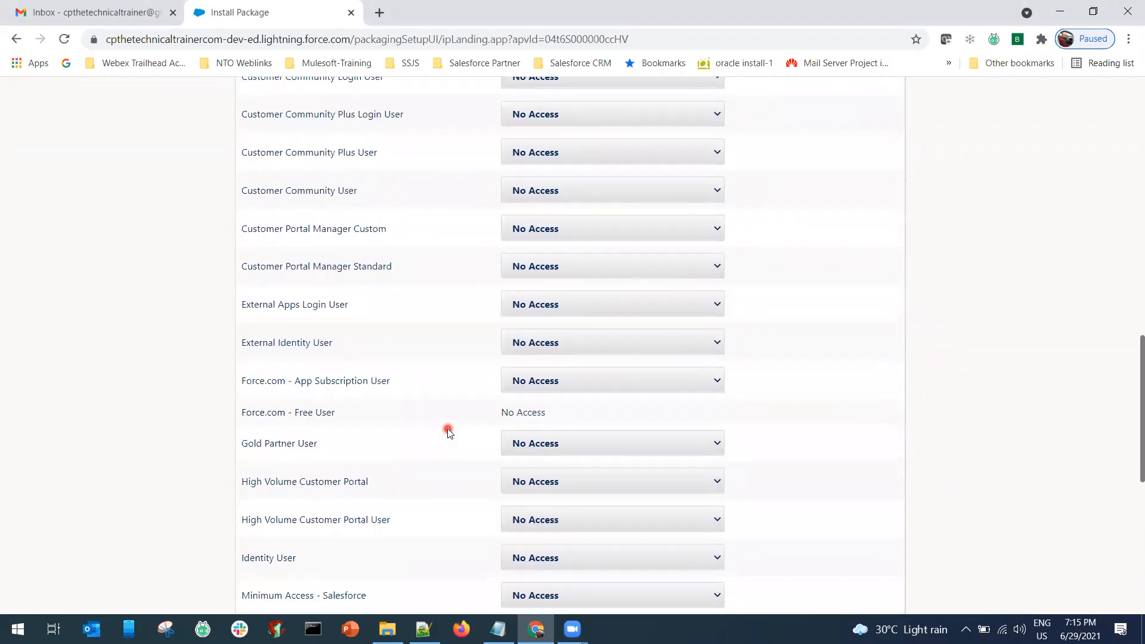
scroll(448, 428, "down", 3)
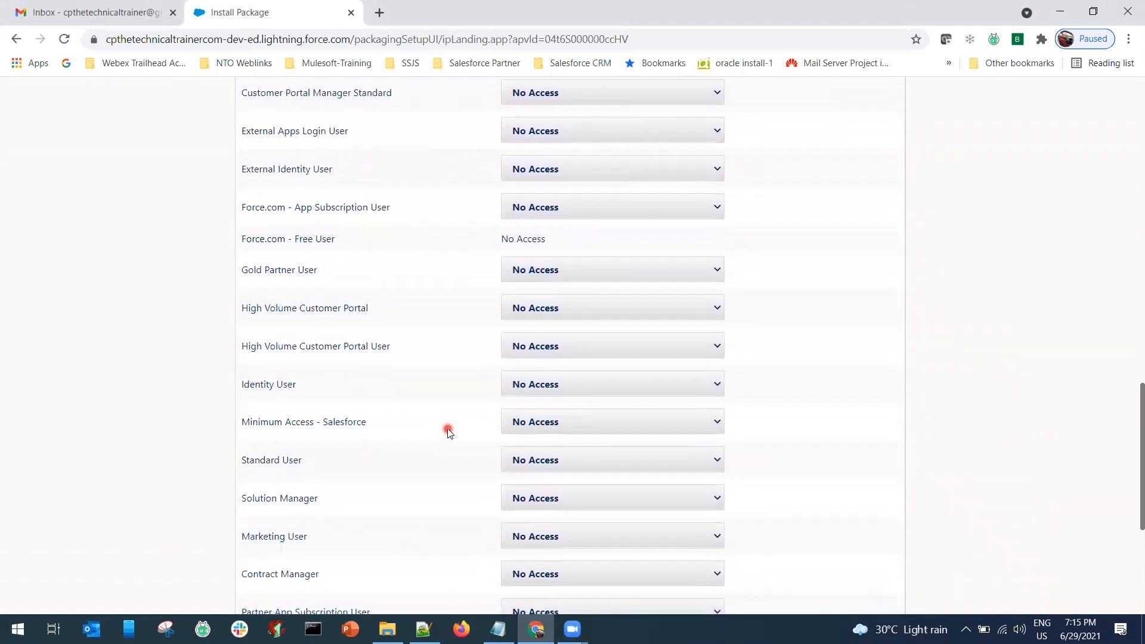
scroll(447, 428, "down", 2)
left_click(581, 392)
left_click(534, 425)
scroll(444, 406, "down", 3)
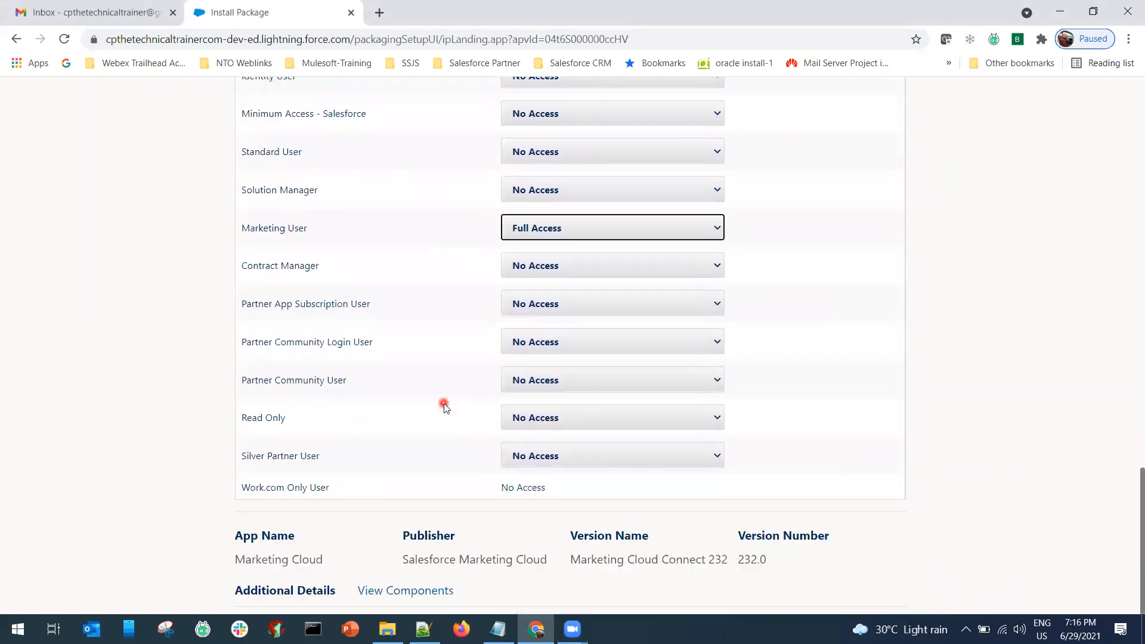
scroll(417, 402, "up", 7)
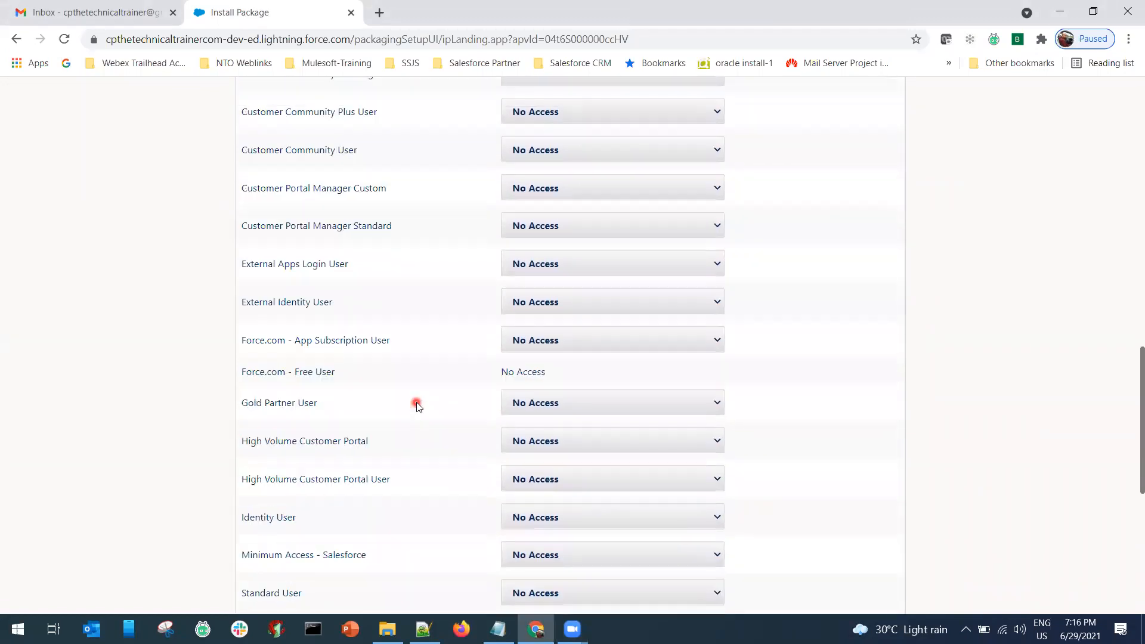
scroll(416, 407, "up", 12)
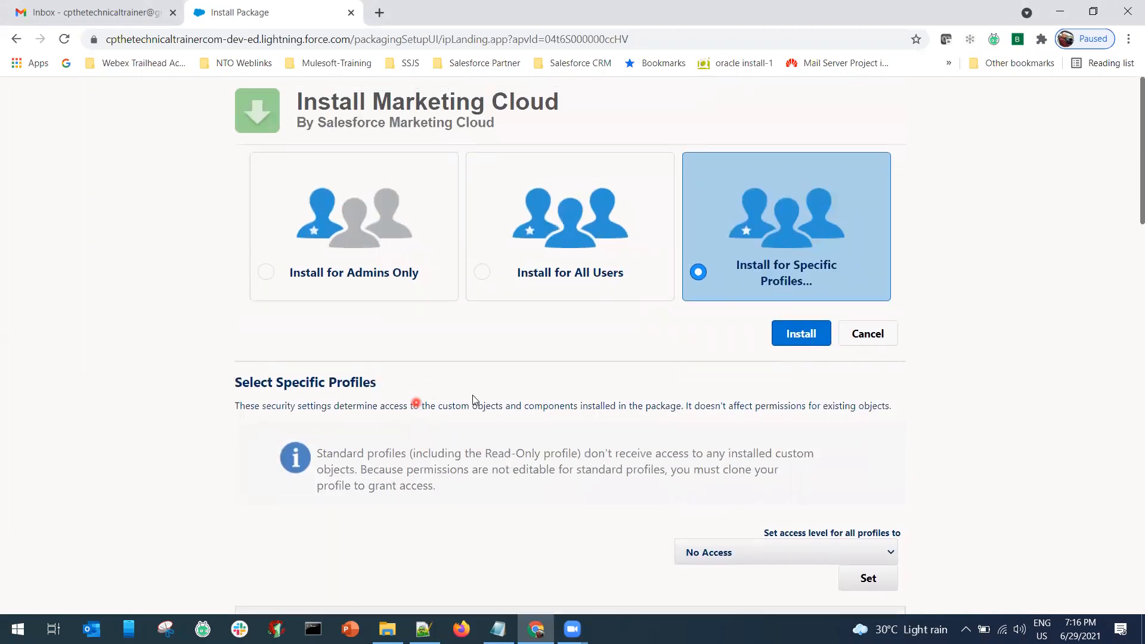
left_click(485, 272)
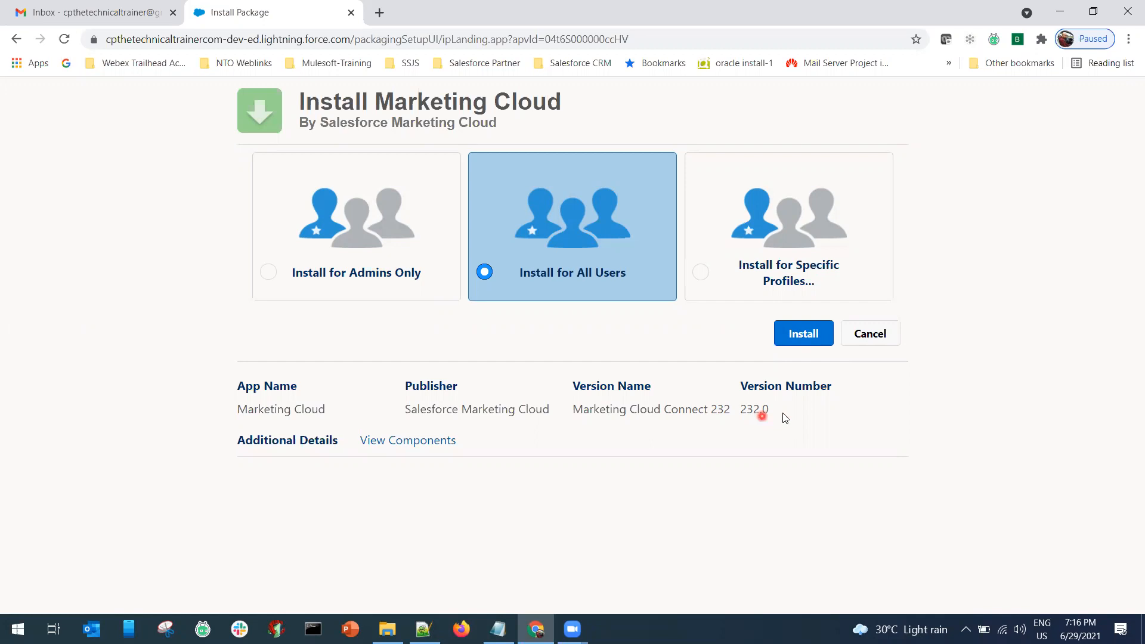
Start installing Marketing Cloud Connect 232 and review the listed third-party websites.
left_click(797, 337)
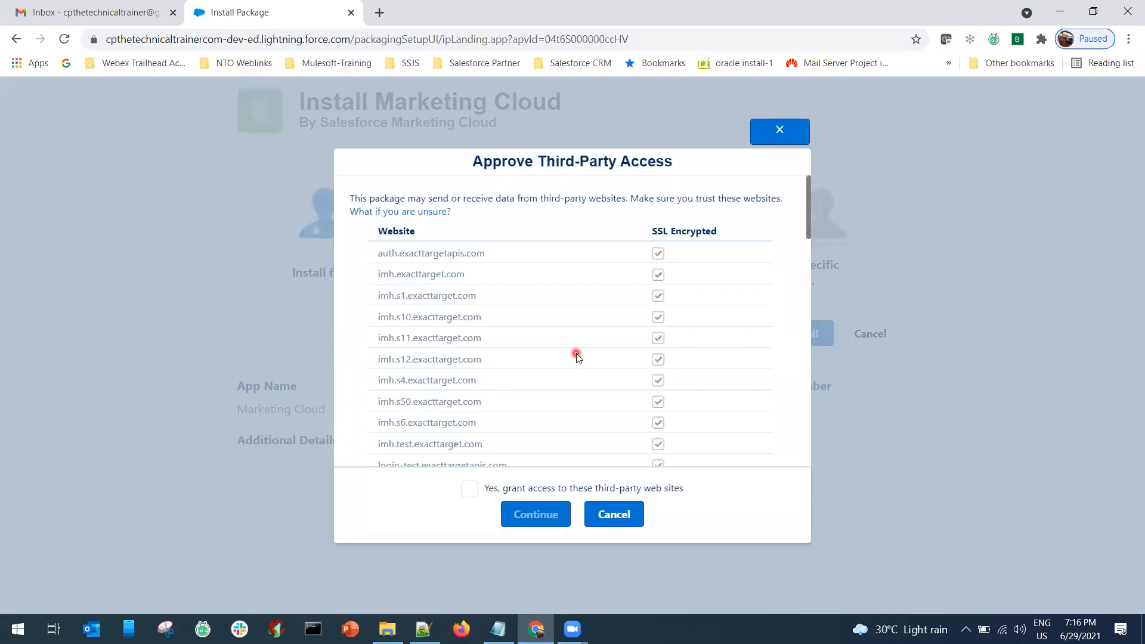
scroll(577, 357, "down", 12)
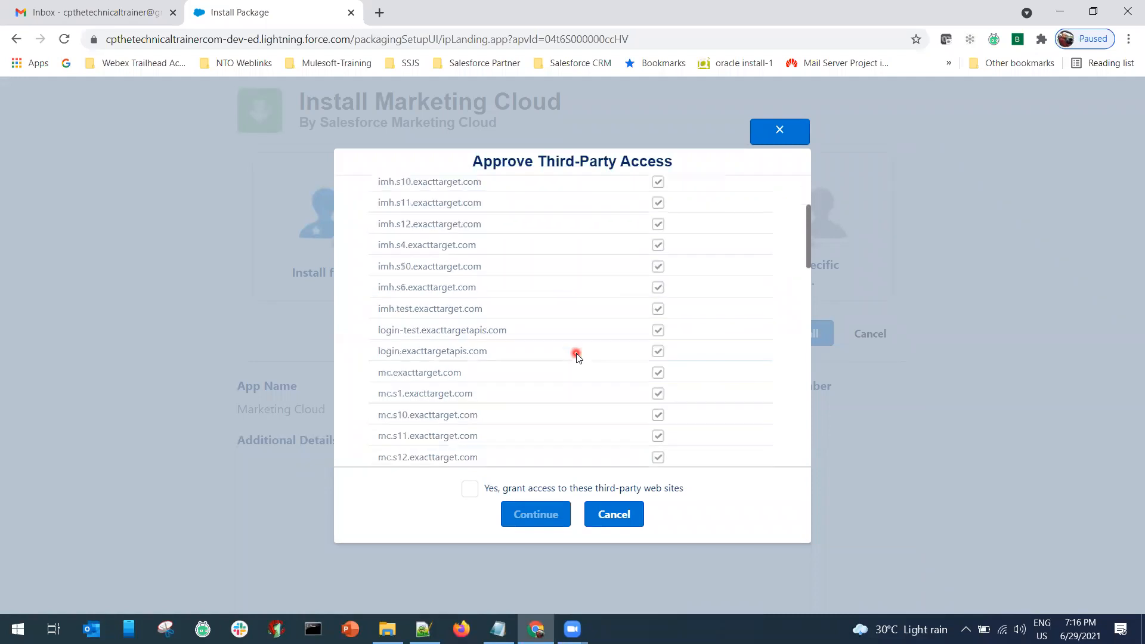
scroll(576, 357, "down", 3)
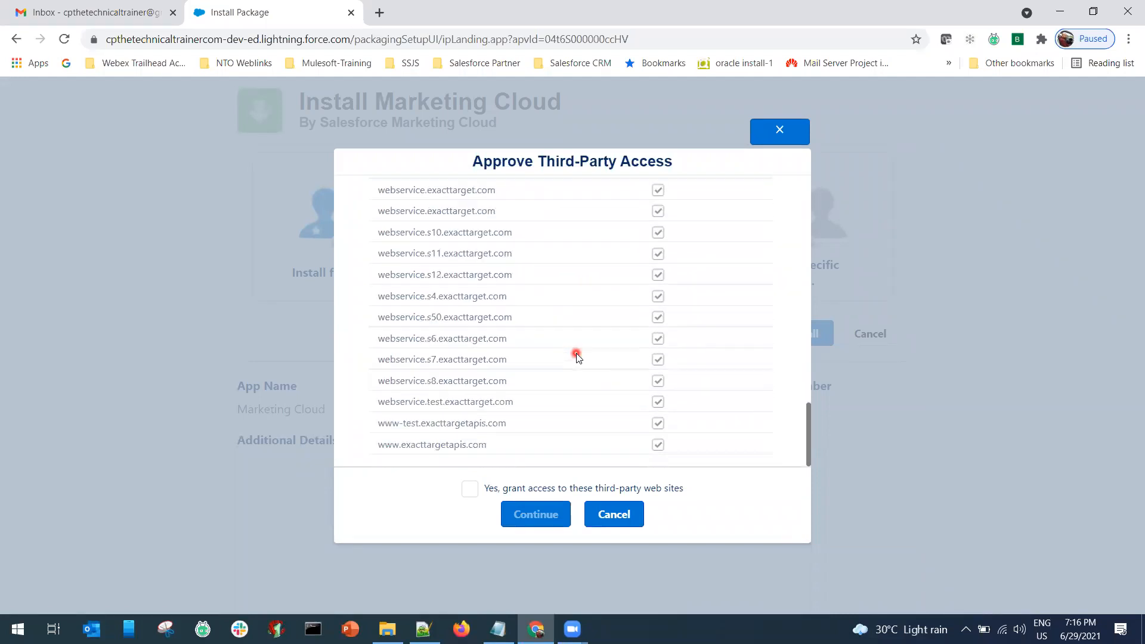
scroll(576, 357, "up", 15)
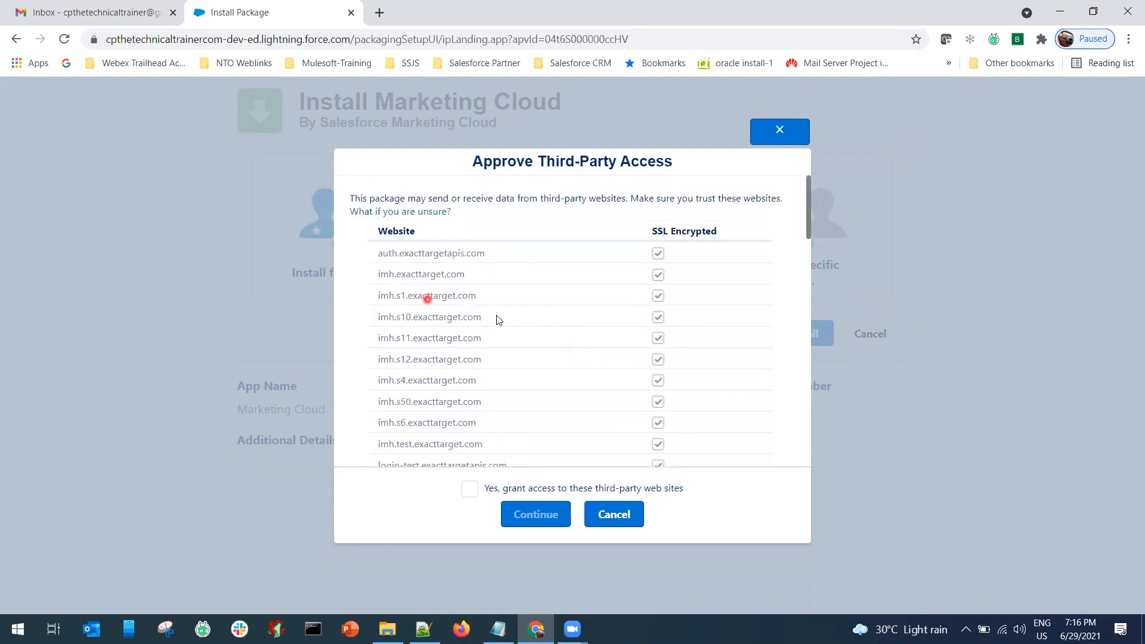
scroll(519, 360, "down", 2)
scroll(519, 361, "down", 4)
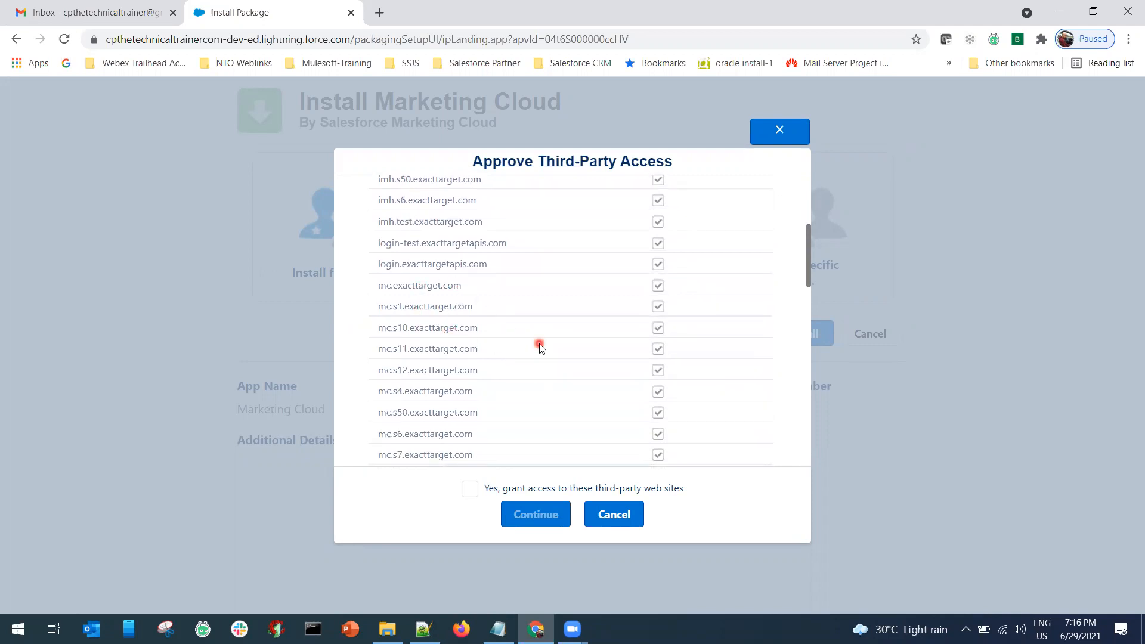
scroll(539, 348, "down", 2)
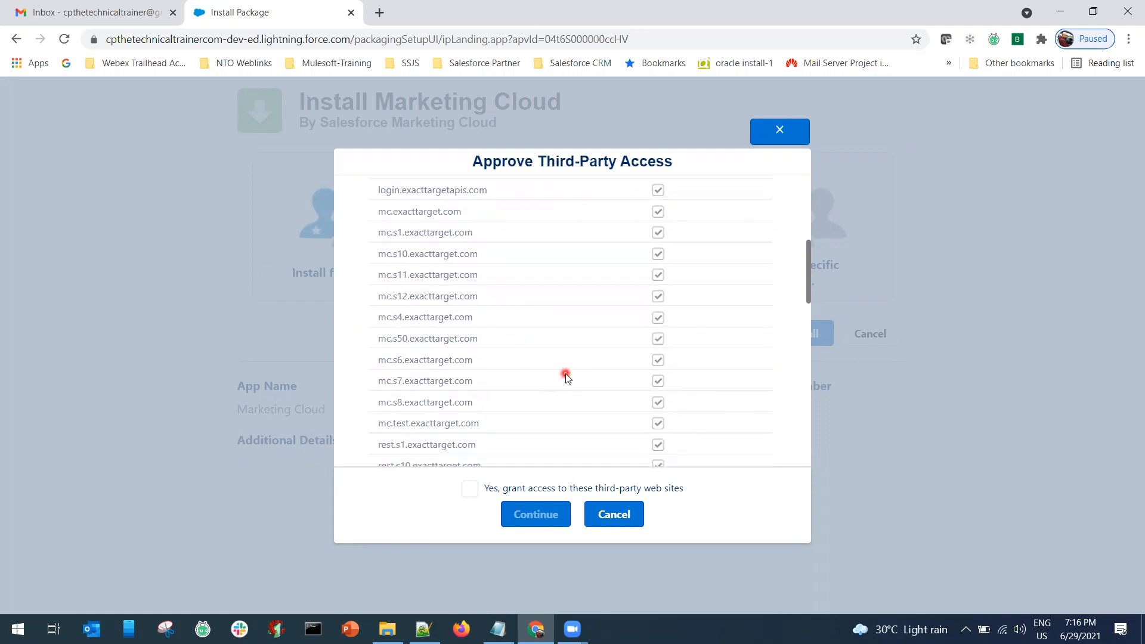
scroll(566, 377, "down", 7)
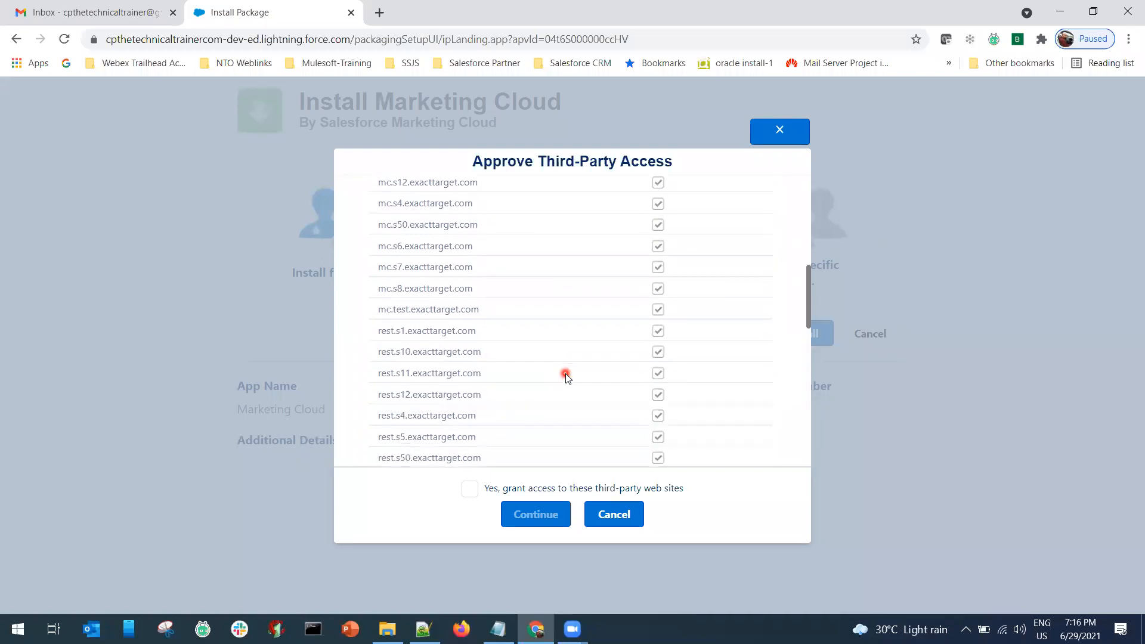
scroll(566, 377, "down", 10)
scroll(566, 377, "up", 15)
scroll(566, 377, "down", 8)
Grant access to the exacttarget third-party sites and continue the installation.
left_click(471, 490)
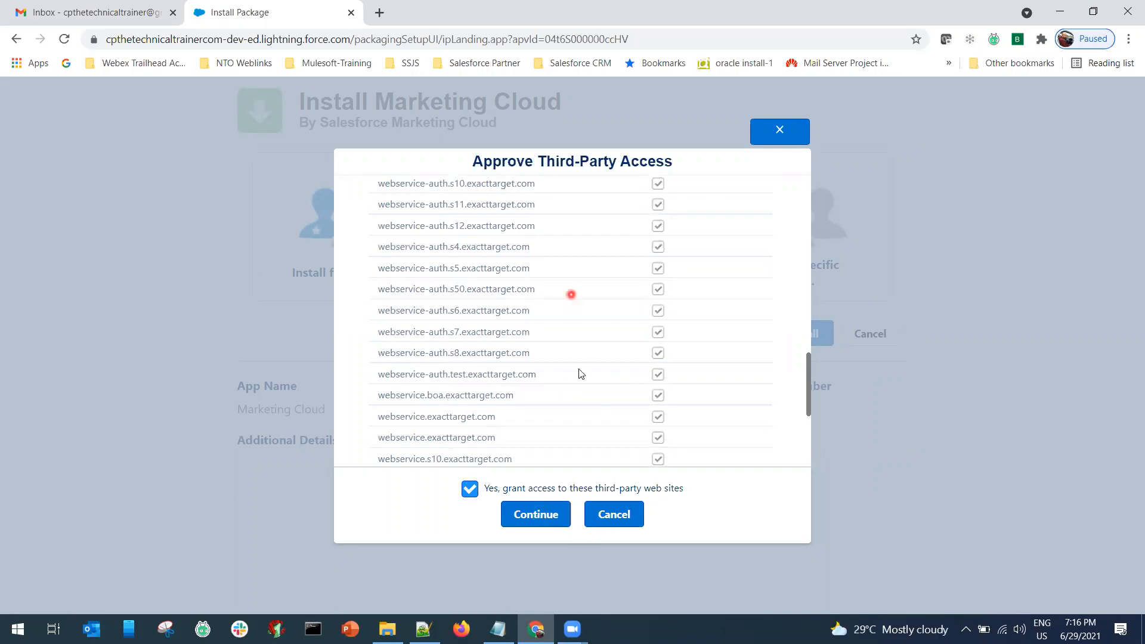
scroll(581, 375, "up", 8)
scroll(580, 382, "up", 10)
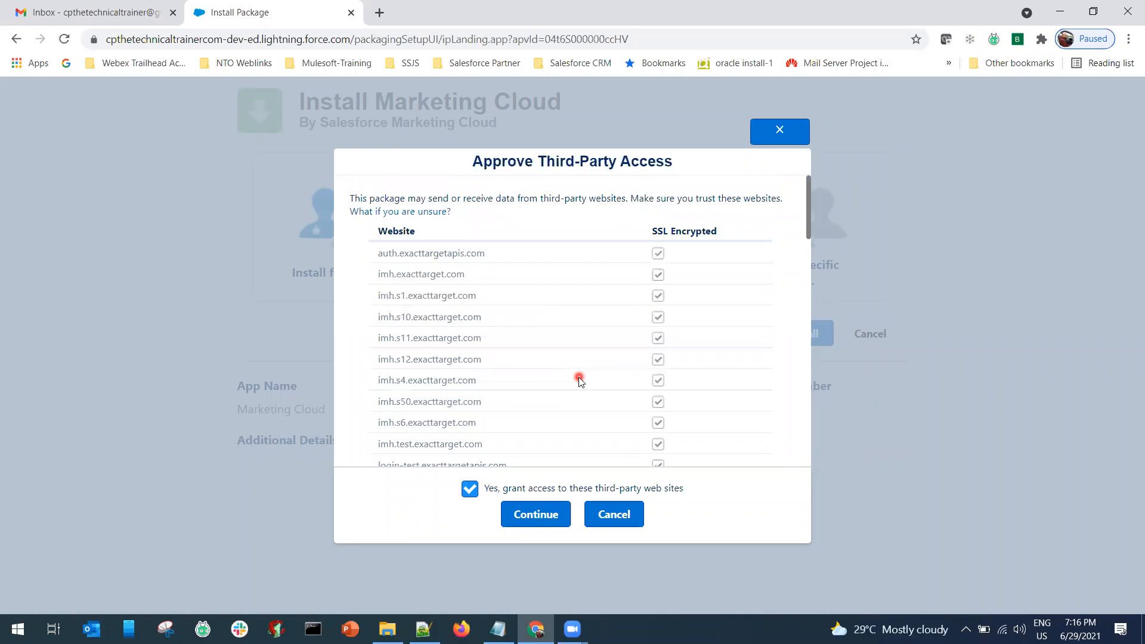
scroll(580, 381, "down", 20)
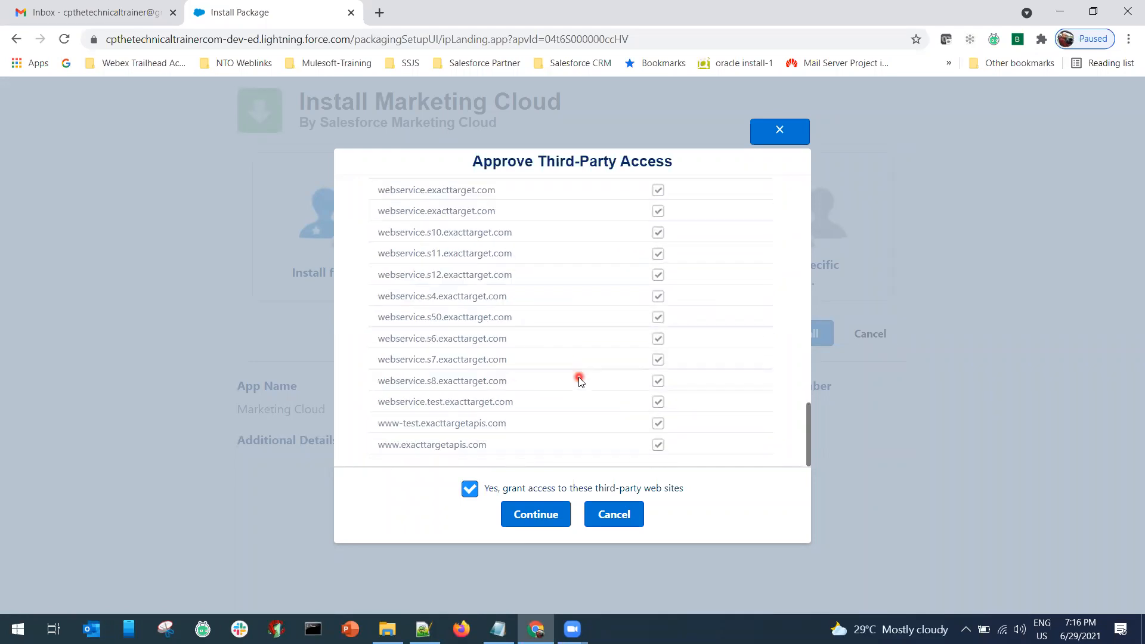
left_click(554, 516)
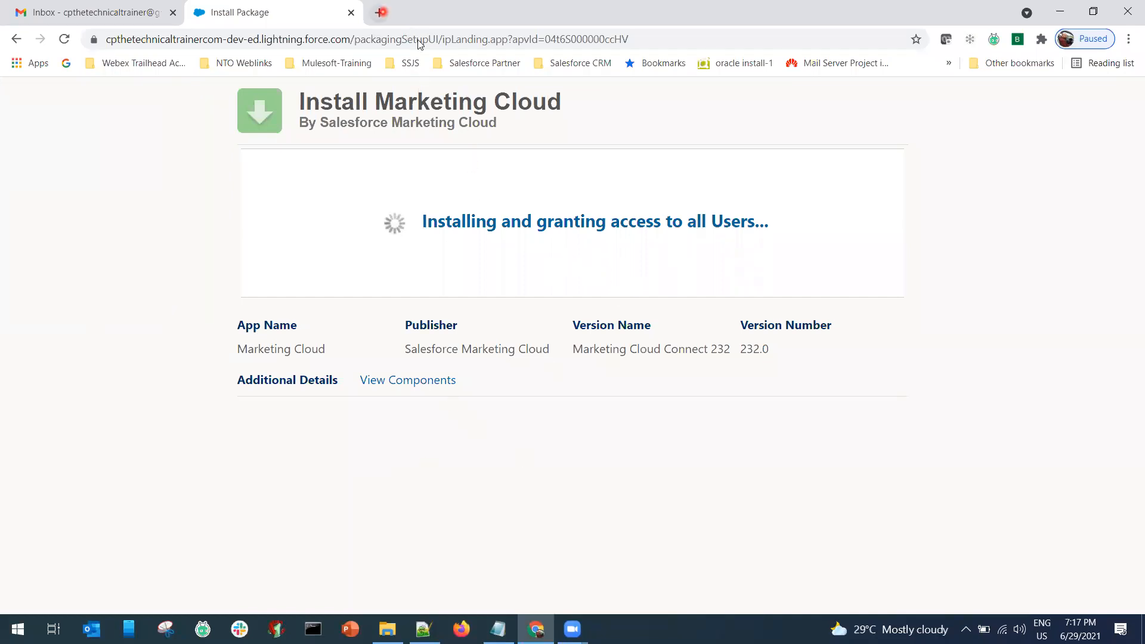
Open Trailhead in a new tab and search for 'marketing cloud connect'.
key("ctrl+t")
type("trailhead.com")
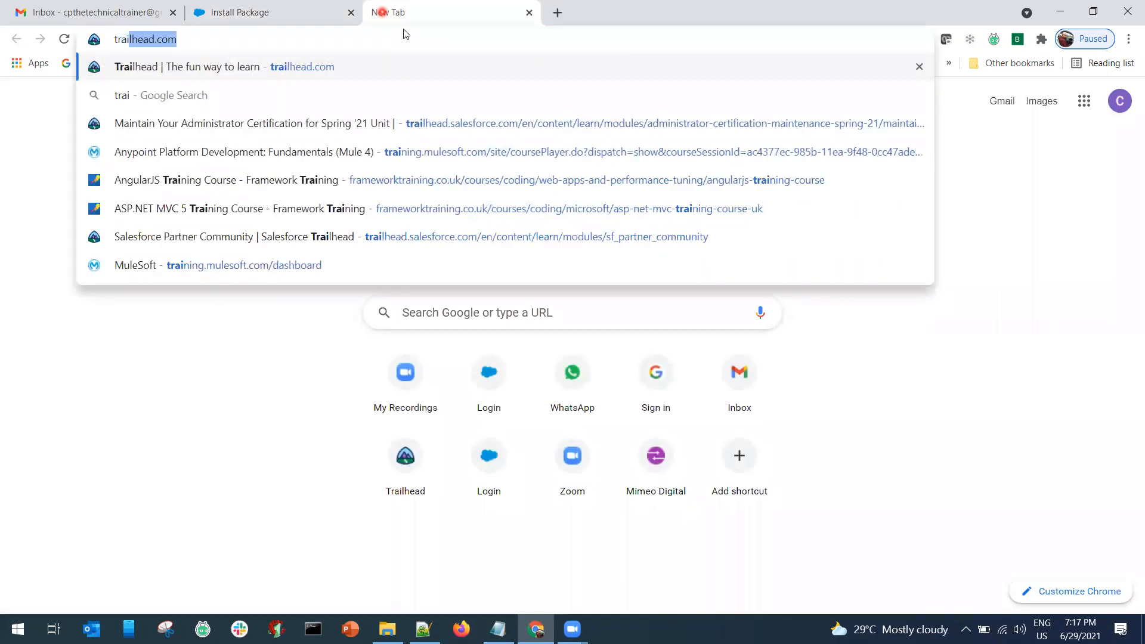
key("Return")
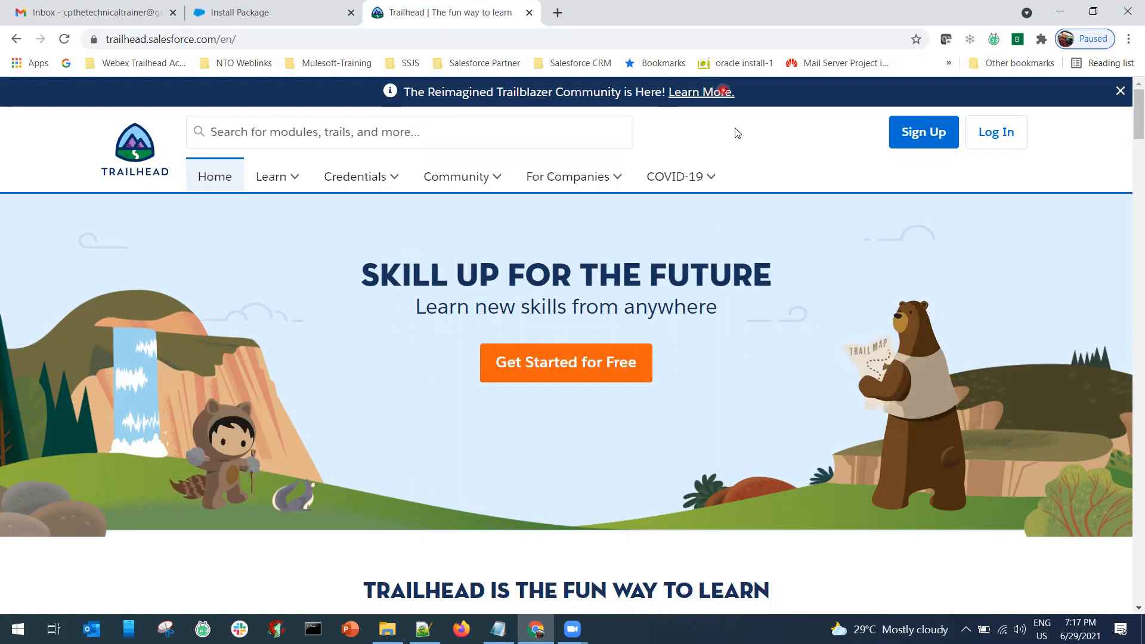
left_click(321, 132)
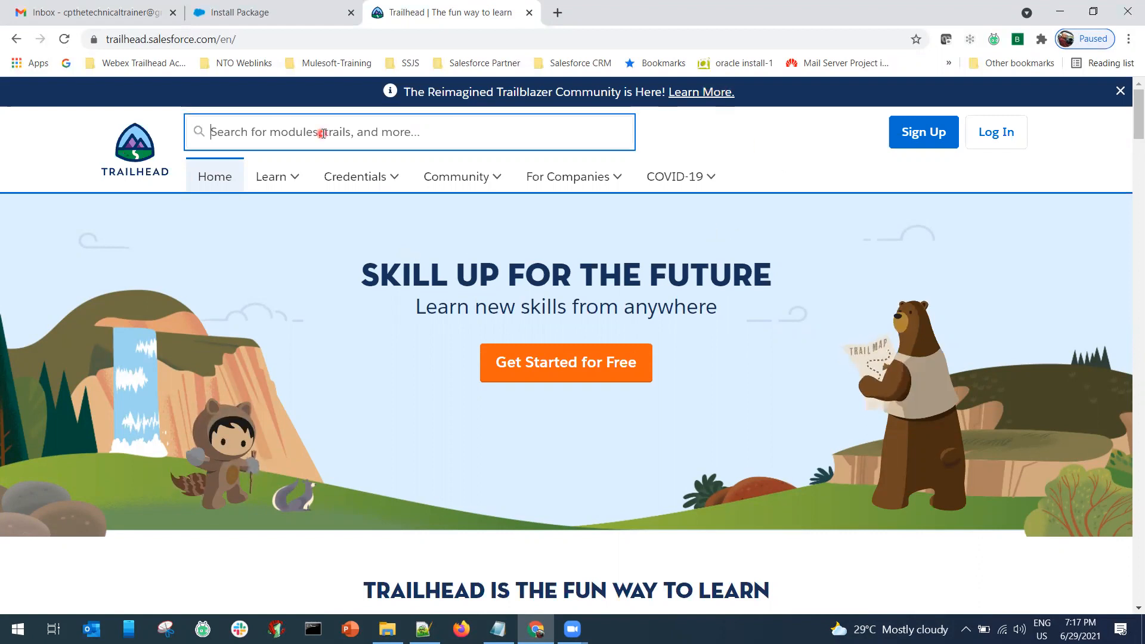
type("mar")
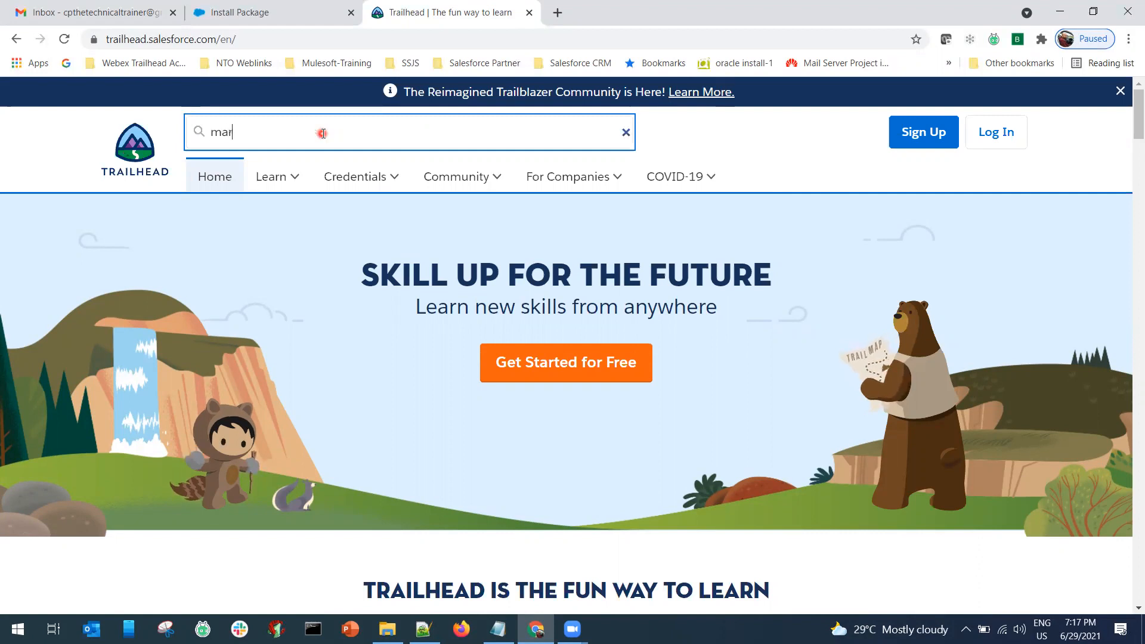
type("keting cl")
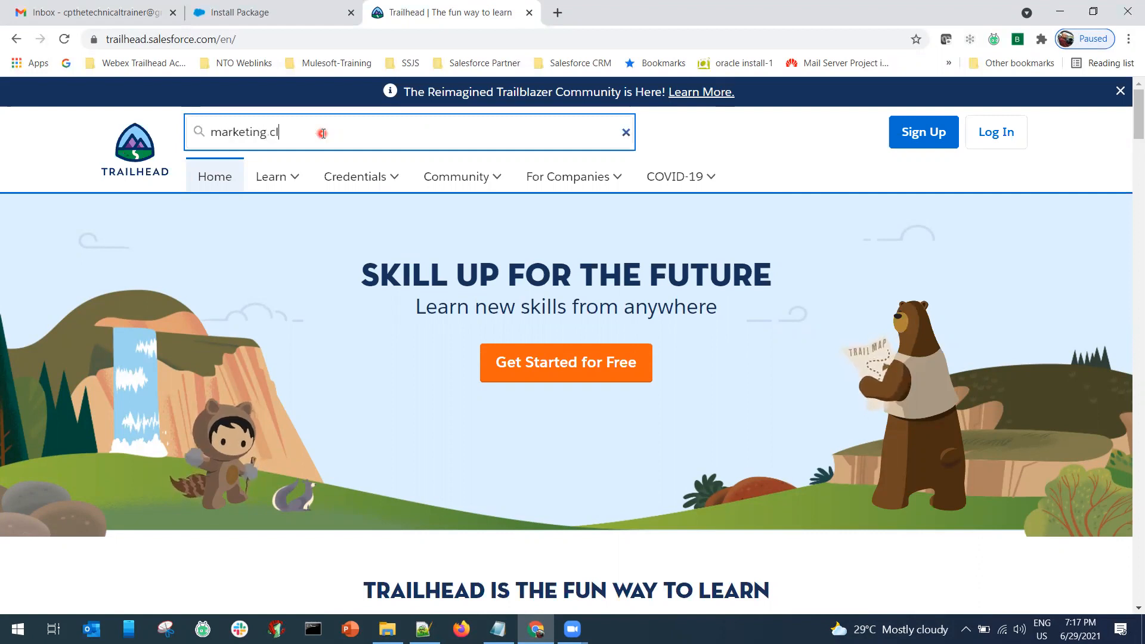
type("oud connect")
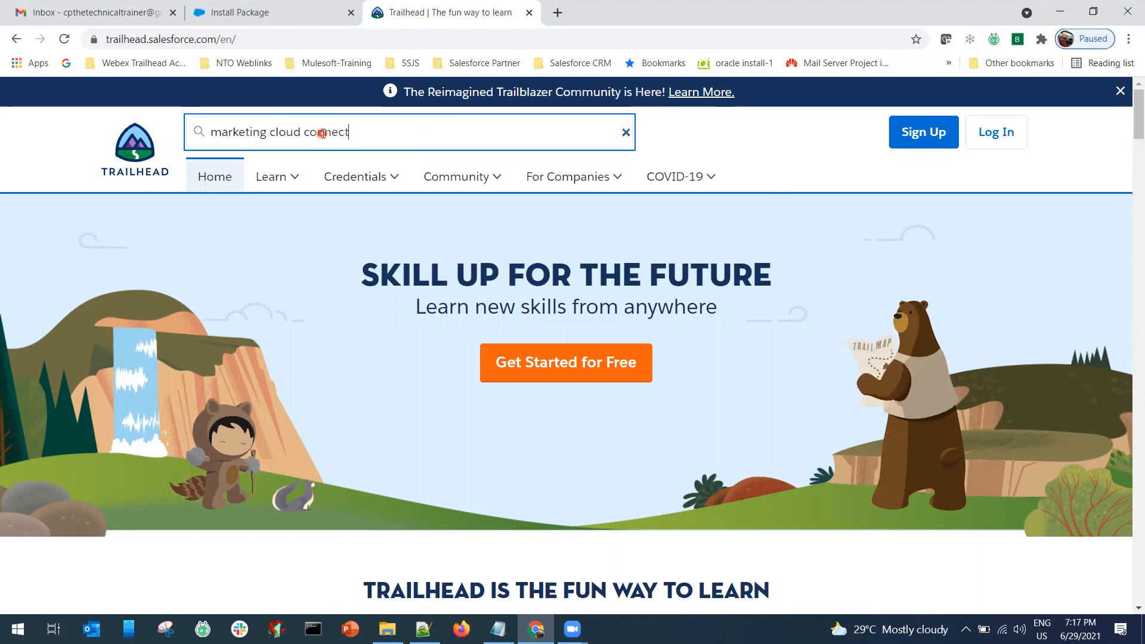
key("Return")
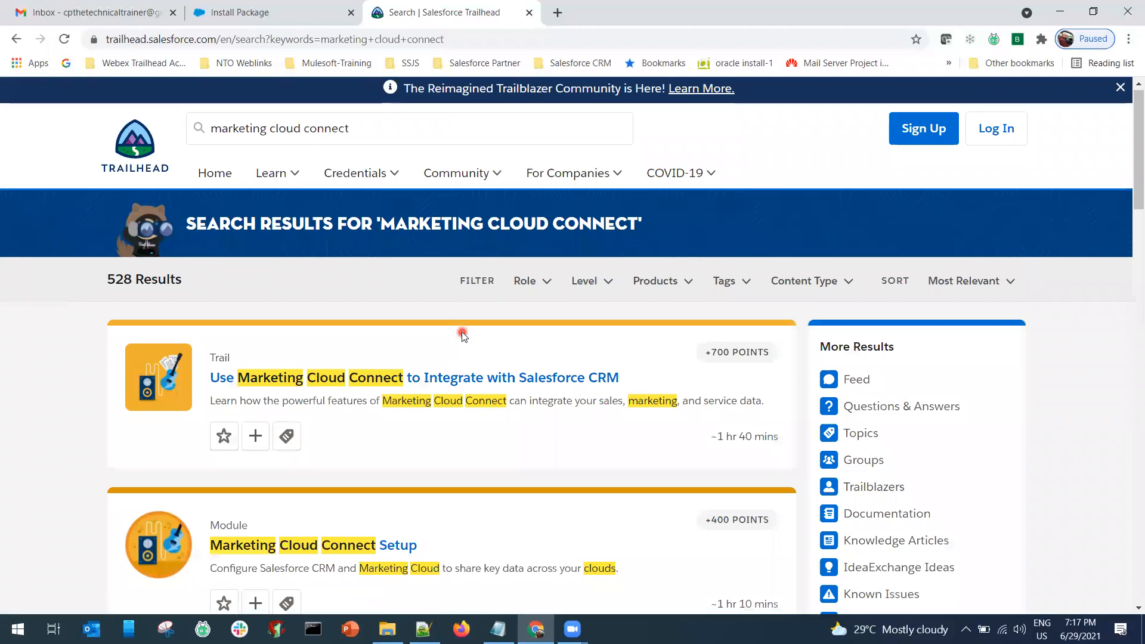
Open the Use Marketing Cloud Connect trail, show the 4 Setup units, and select its URL.
scroll(315, 325, "down", 1)
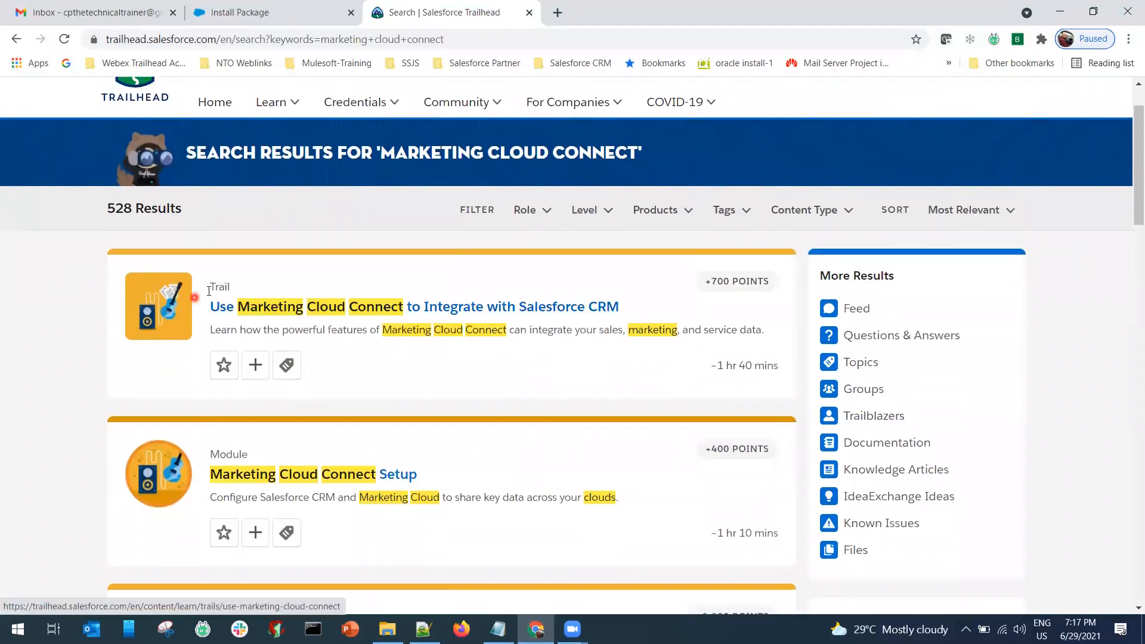
left_click(343, 309)
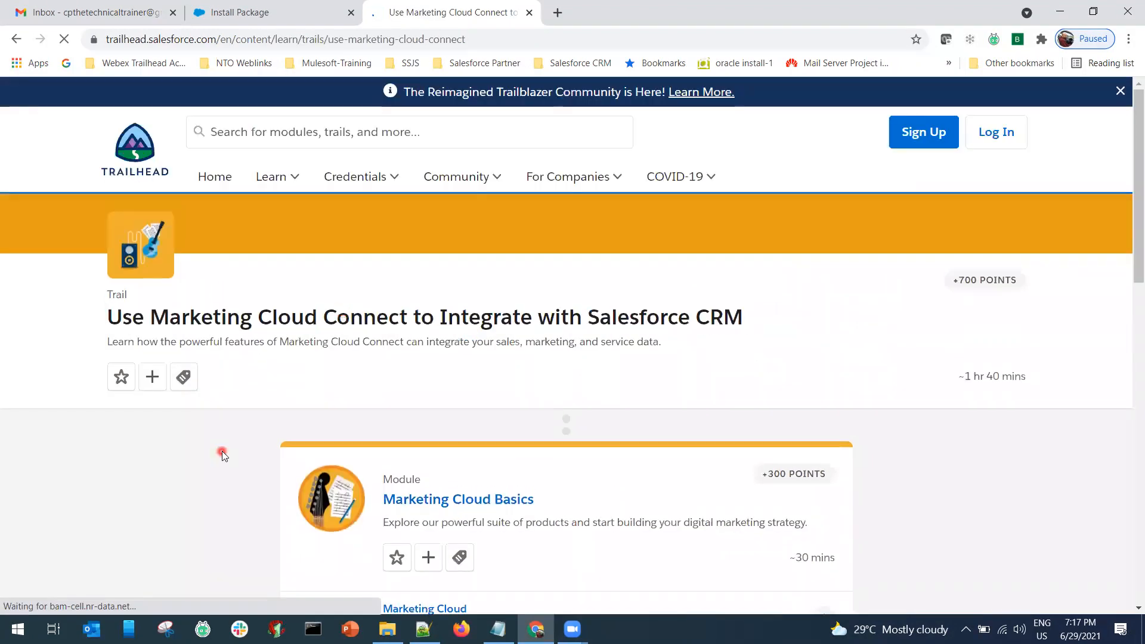
scroll(222, 455, "down", 3)
scroll(222, 455, "up", 3)
scroll(222, 454, "down", 3)
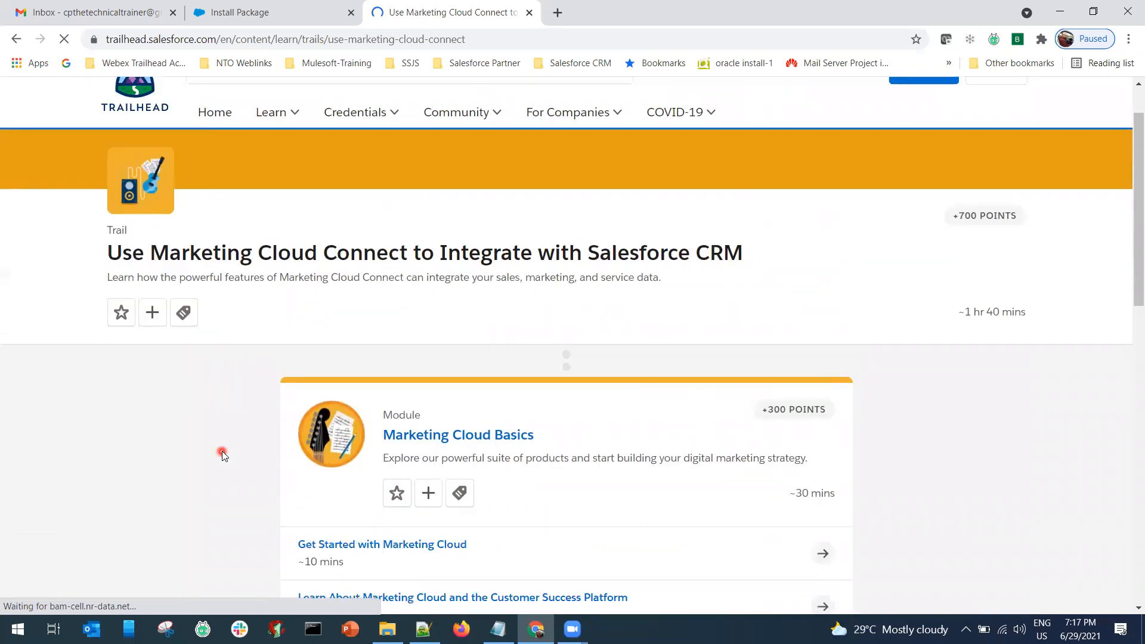
scroll(222, 454, "down", 8)
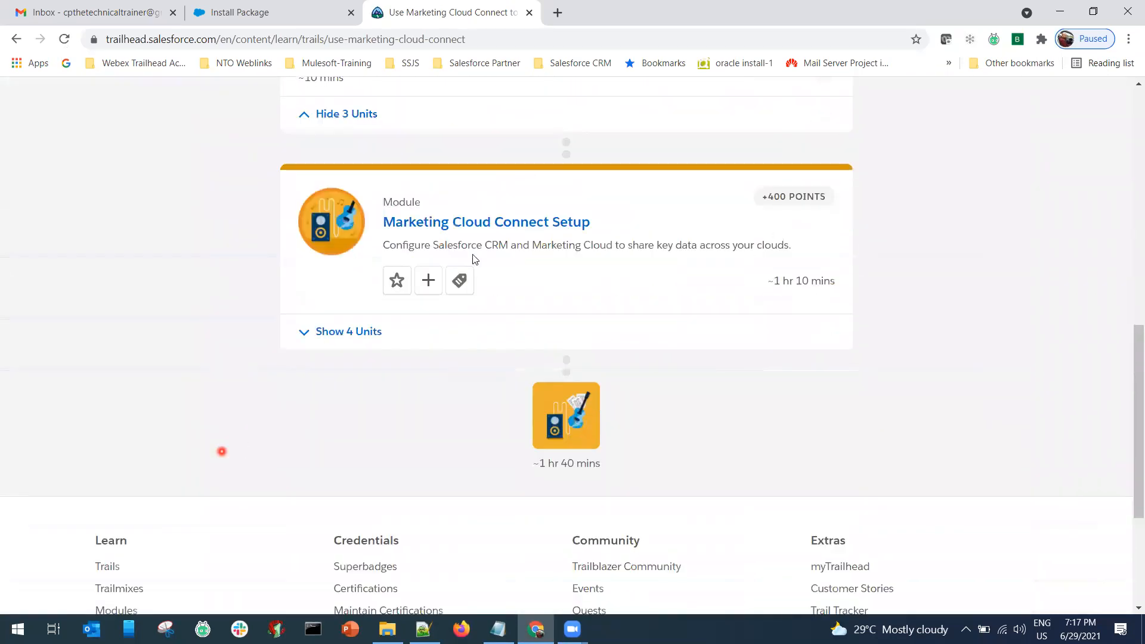
left_click(311, 320)
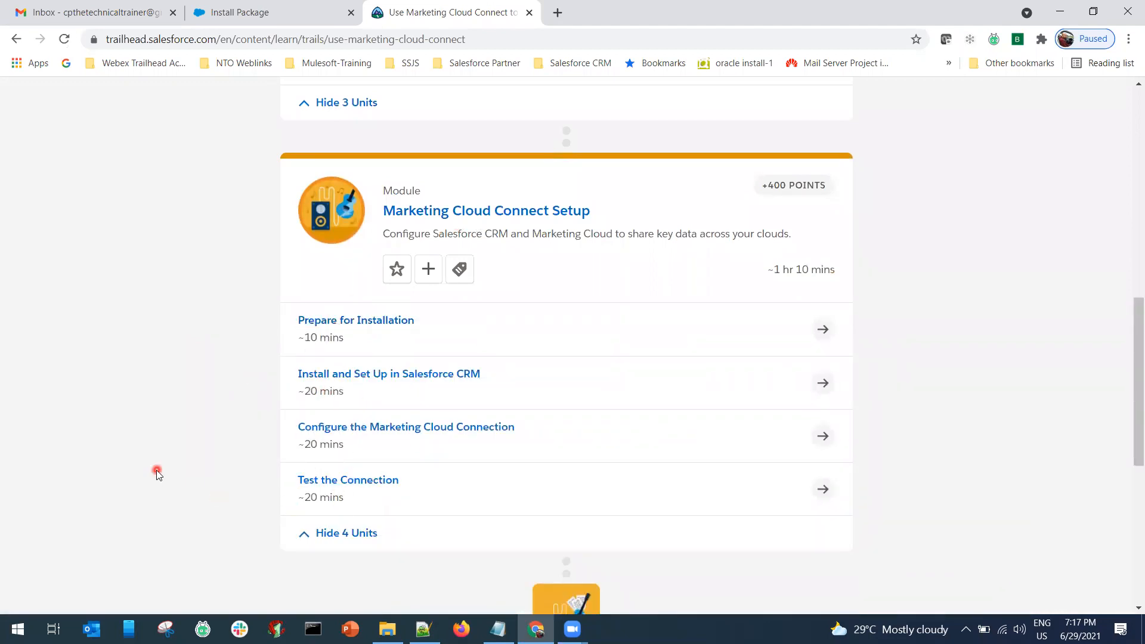
left_click(475, 43)
key("ctrl+c")
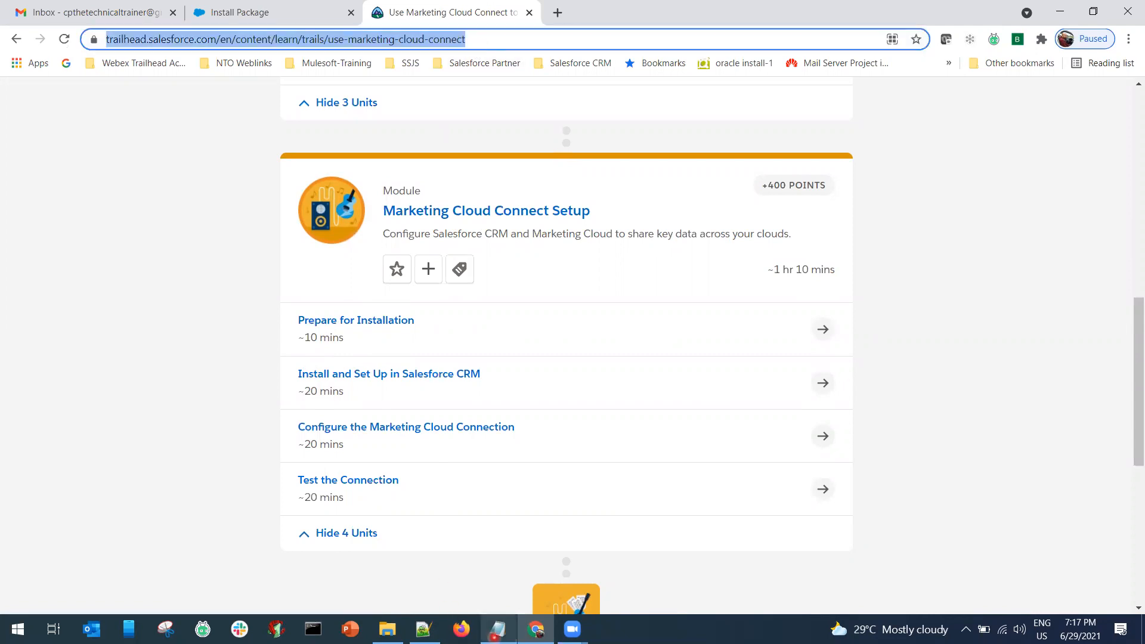
left_click(498, 630)
Paste the Trailhead trail link on a new line below the step list.
left_click(412, 477)
key("End")
key("Return")
key("Return")
key("Return")
key("Return")
key("ctrl+v")
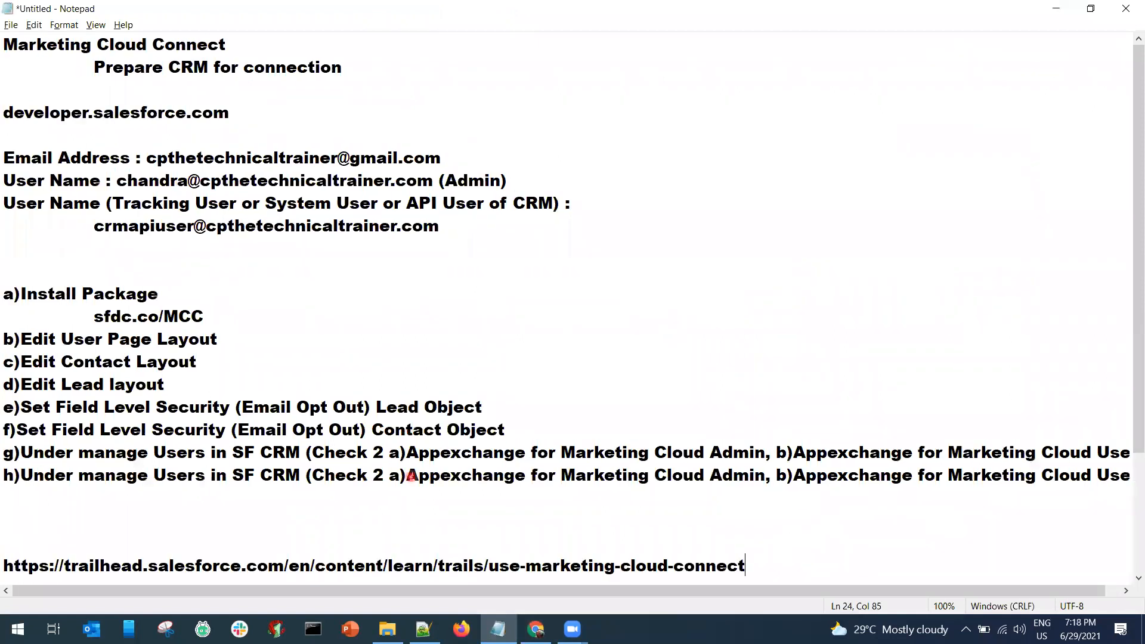
key("Return")
Move the g) and h) user-management steps up after Install Package, relettered as b) and c).
key("shift+Down")
key("shift+Down")
key("ctrl+c")
key("Delete")
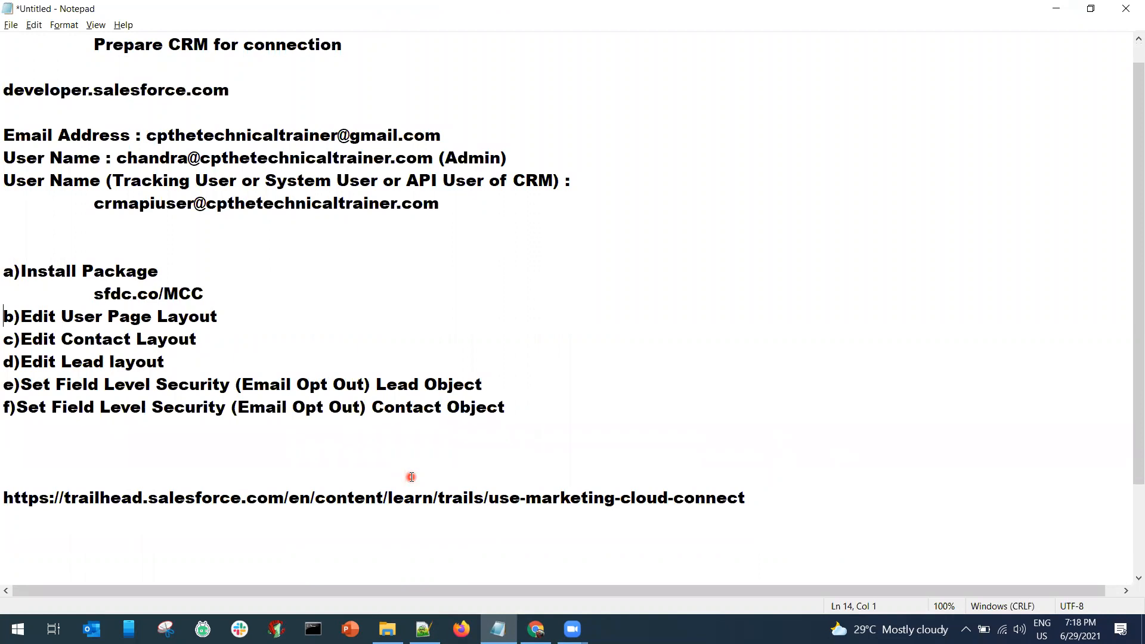
key("Return")
key("ctrl+v")
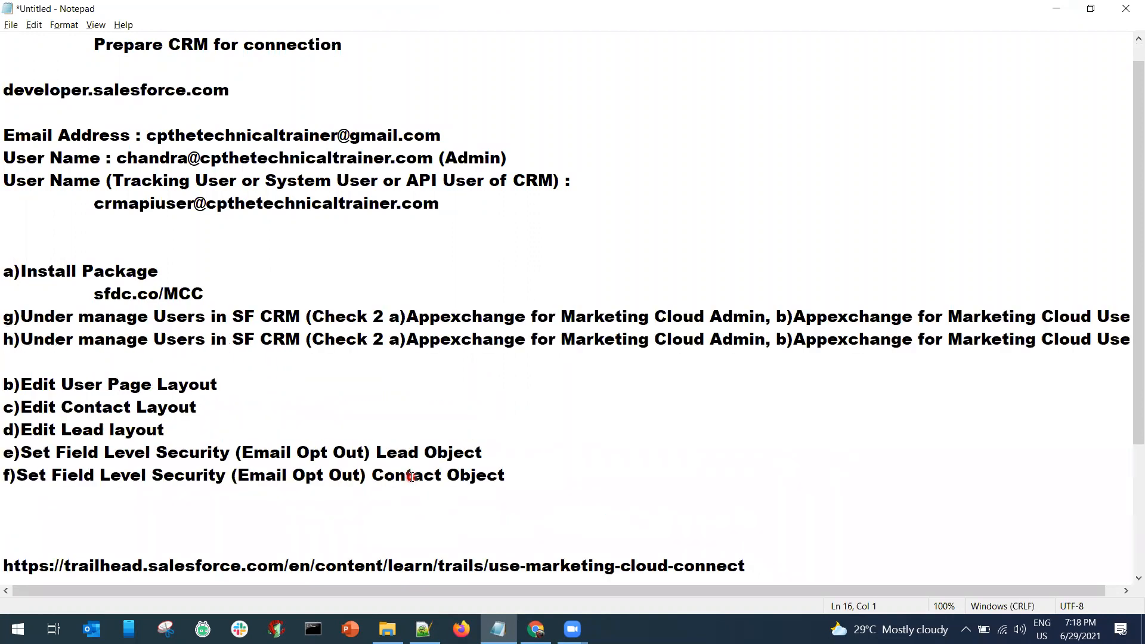
key("BackSpace")
type("b")
key("Down")
key("BackSpace")
type("c")
key("BackSpace")
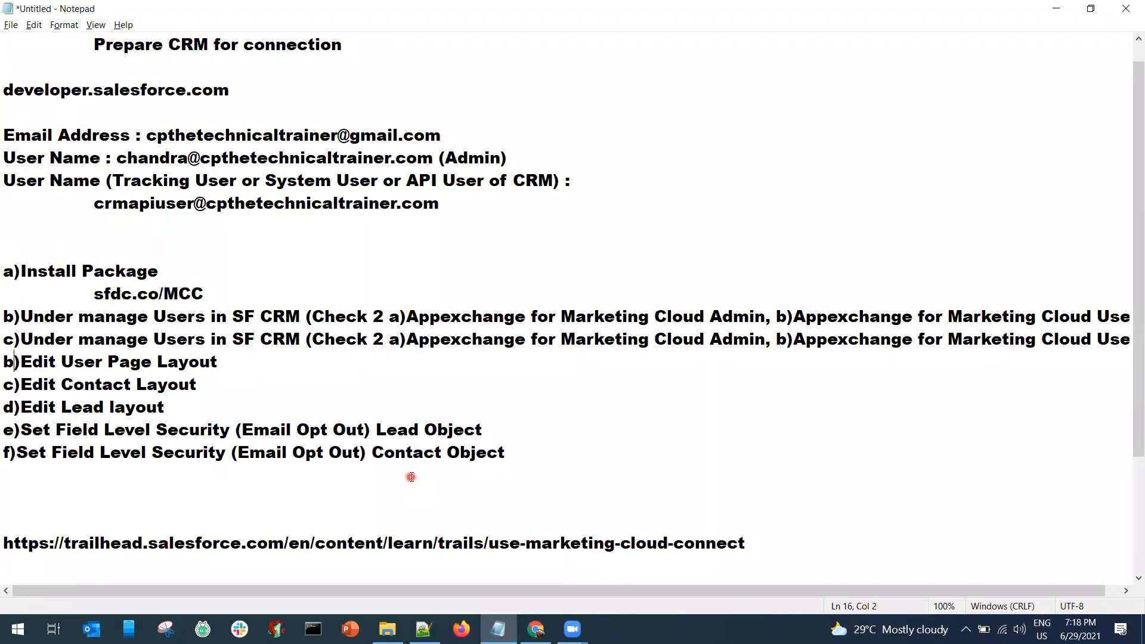
Reletter the remaining layout and object steps as e), f), f) and g).
key("BackSpace")
type("e")
key("Down")
key("BackSpace")
type("f")
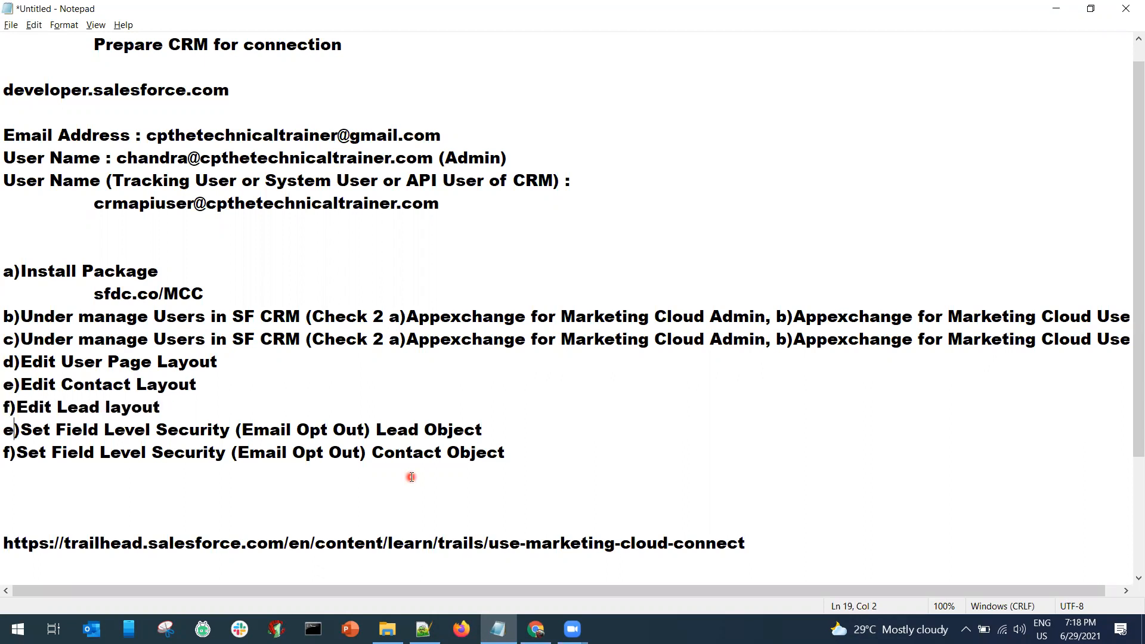
key("BackSpace")
type("f")
key("BackSpace")
type("g")
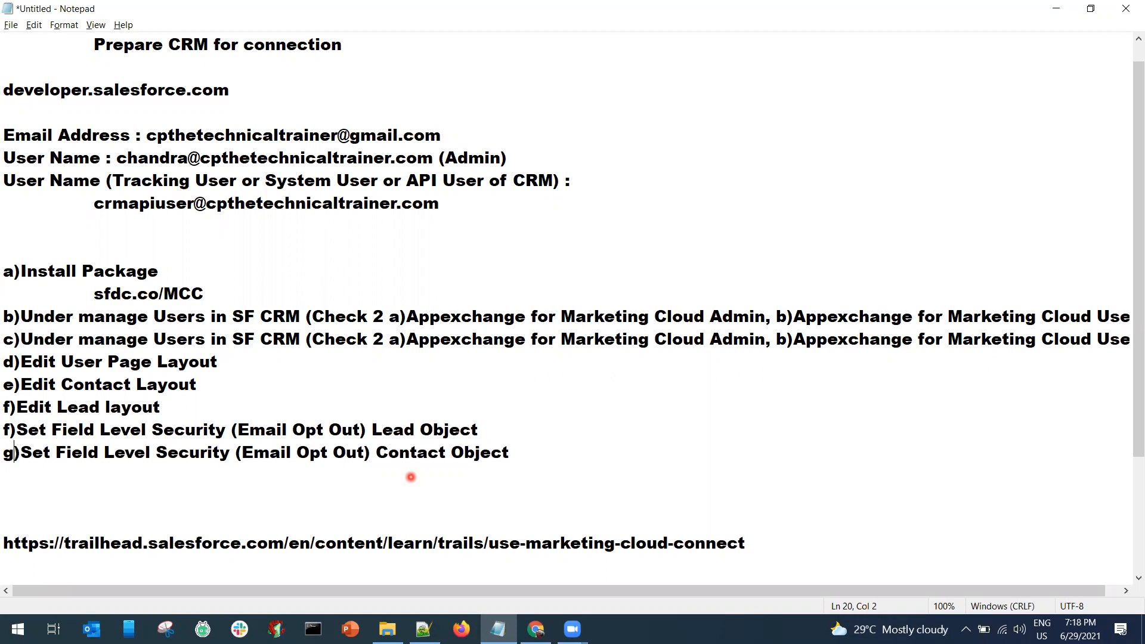
left_click(511, 460)
left_click_drag(524, 451, 22, 265)
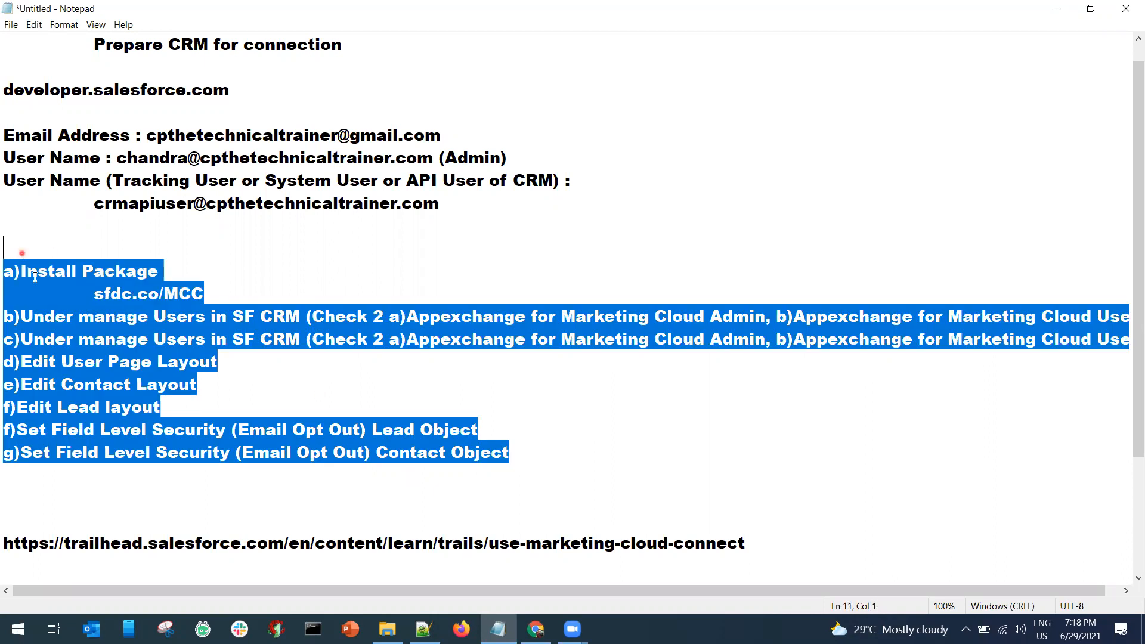
left_click(308, 386)
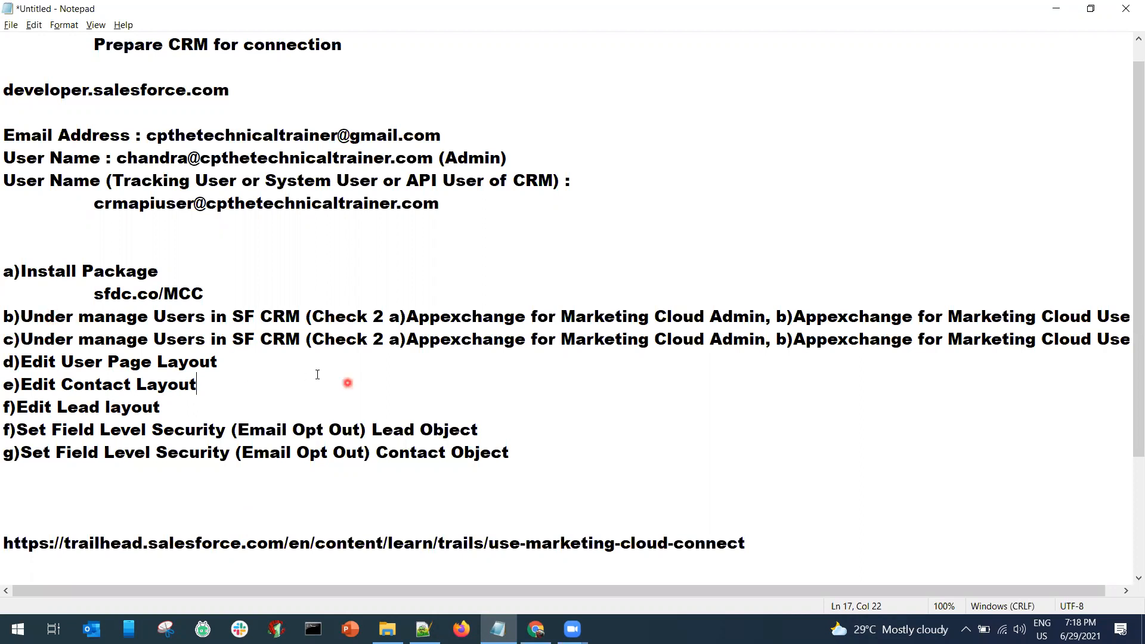
Prefix step b) with 'Admin User -' and step c) with 'System User -'.
left_click(22, 319)
type("Admin ")
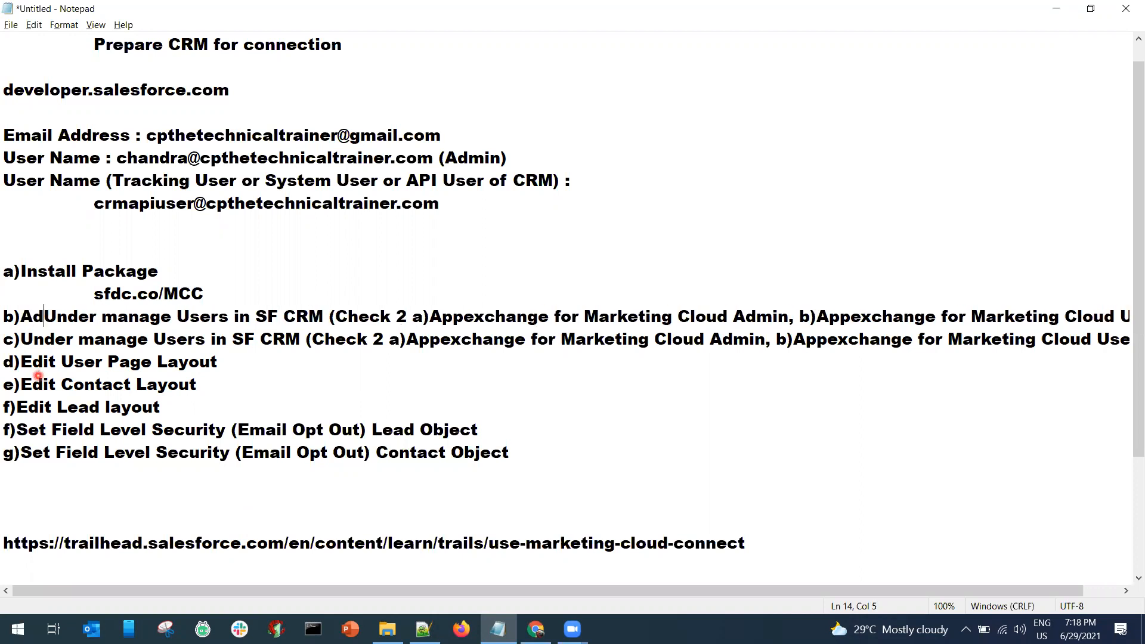
type("-")
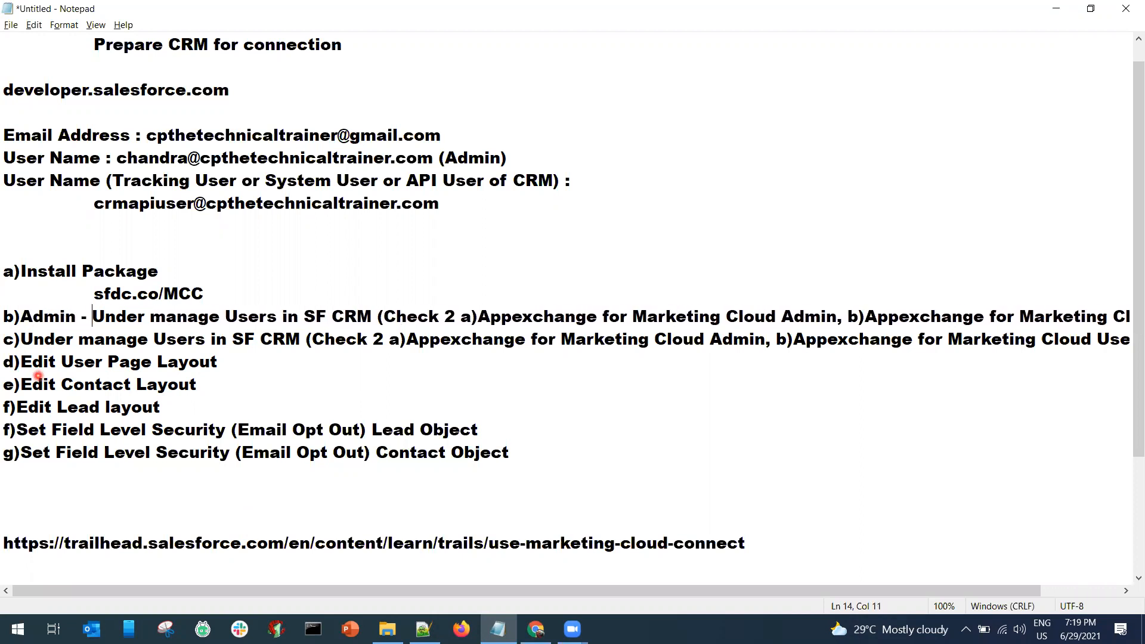
key("BackSpace")
key("BackSpace")
type("User ")
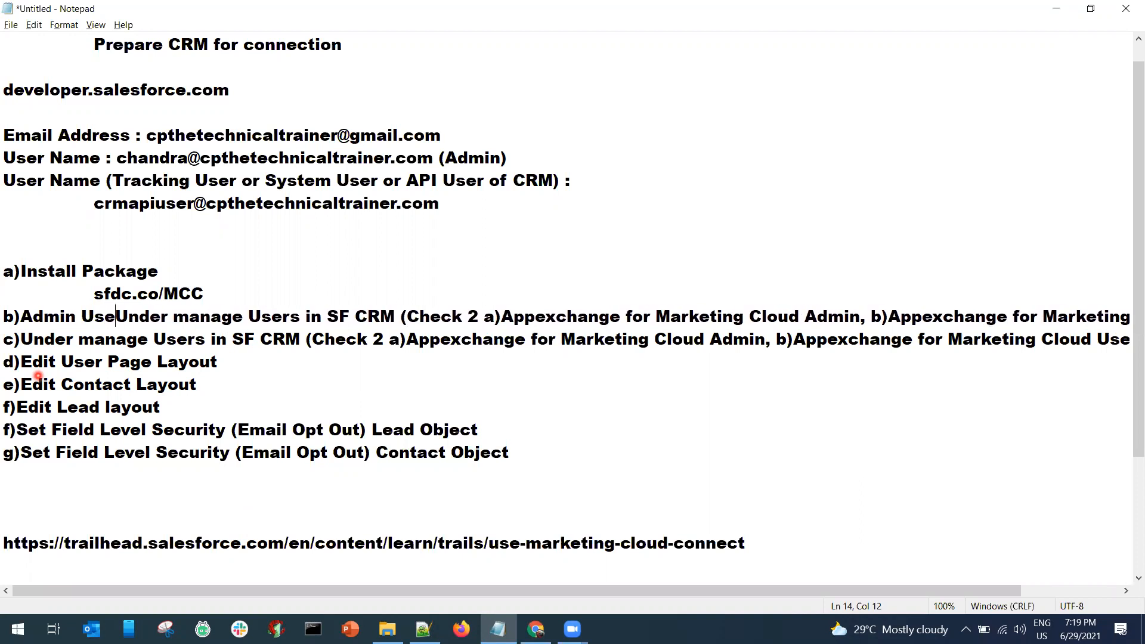
type("- ")
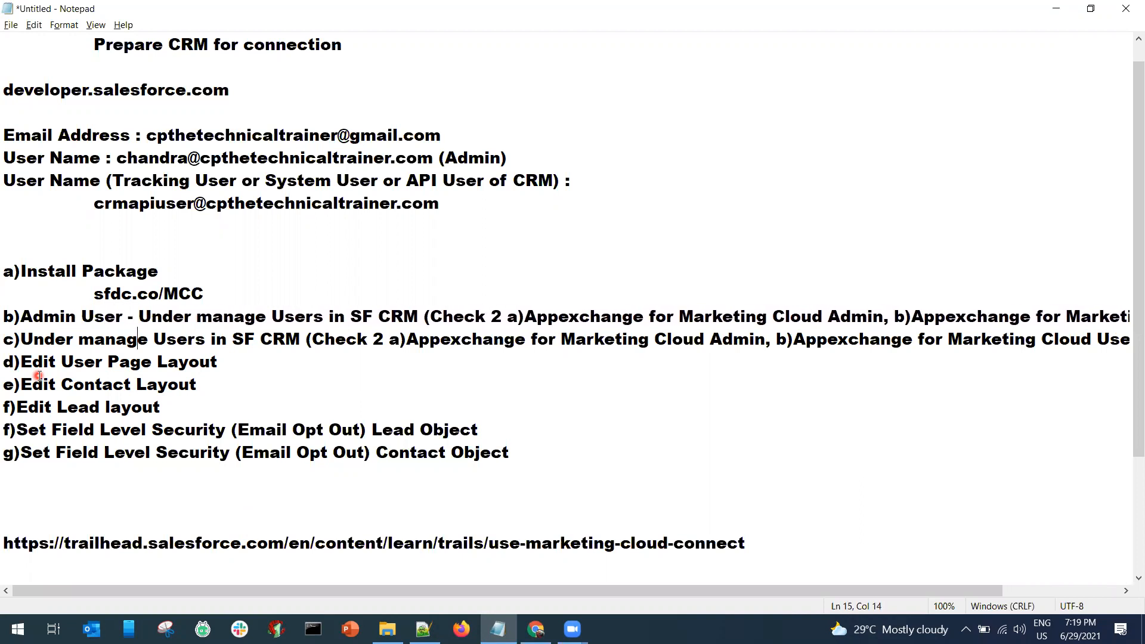
type("API Us")
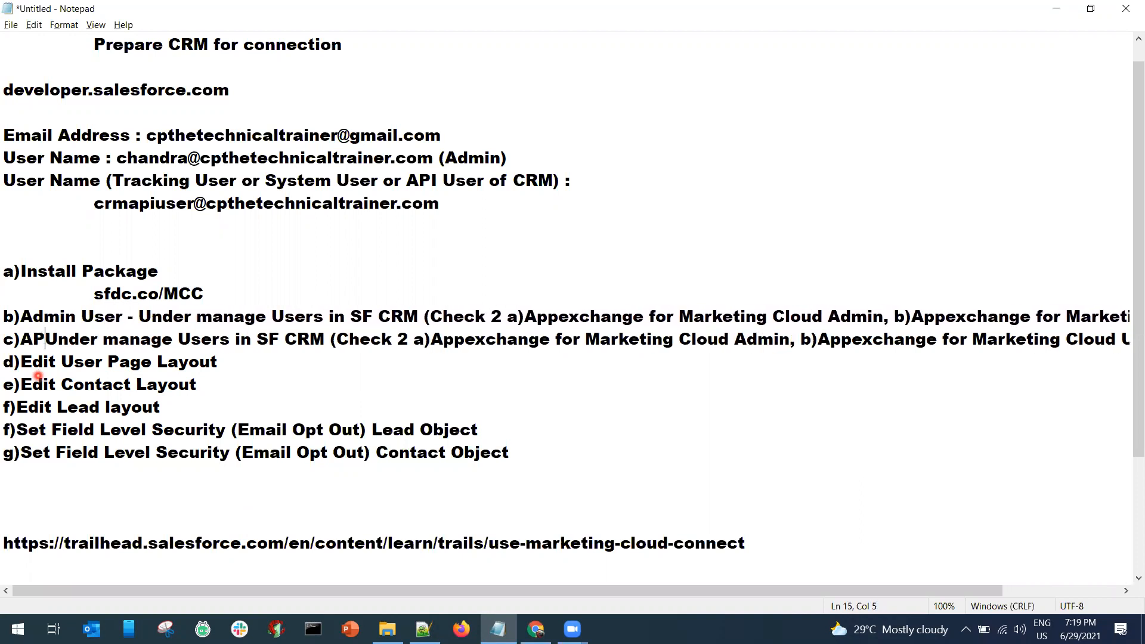
type("er U")
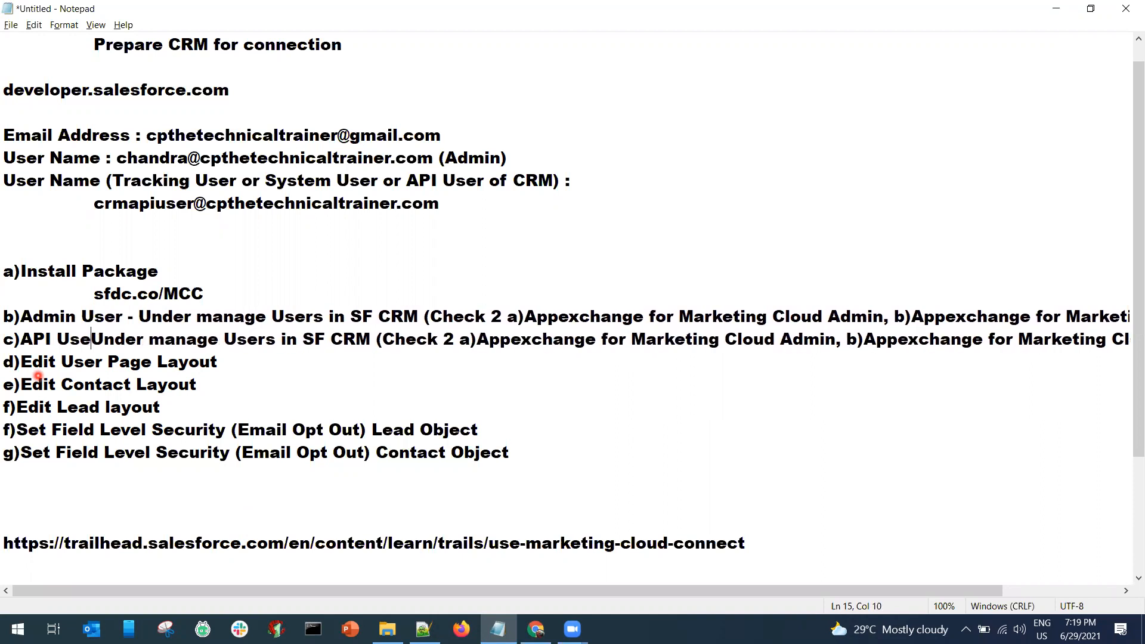
key("BackSpace")
key("BackSpace")
key("BackSpace")
key("BackSpace")
key("BackSpace")
key("BackSpace")
key("BackSpace")
key("BackSpace")
key("BackSpace")
key("BackSpace")
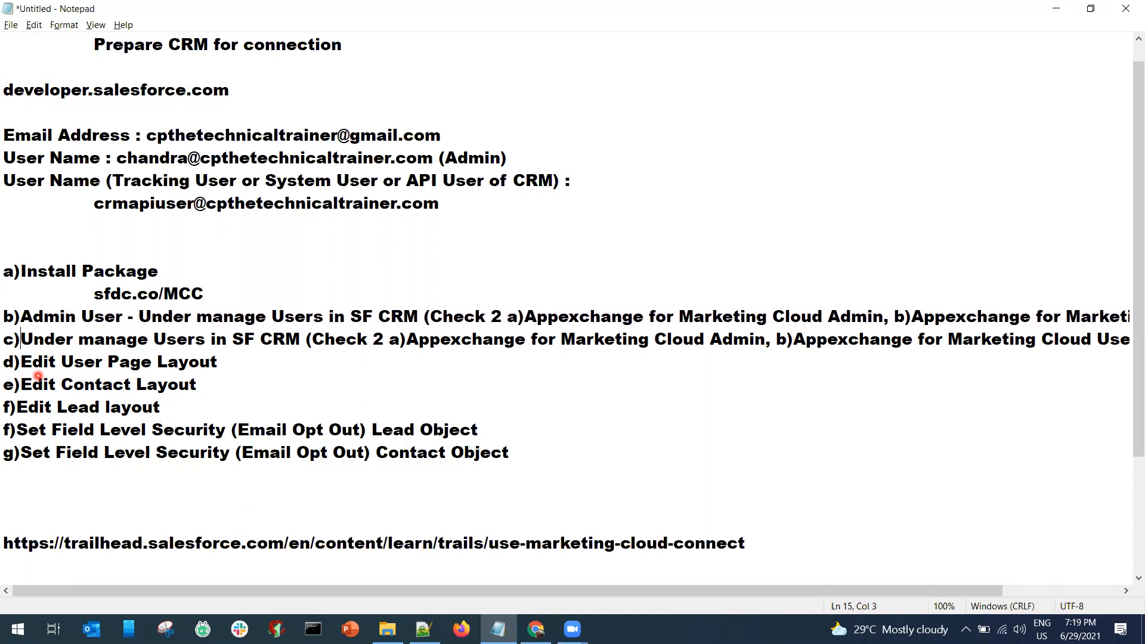
type("System Use")
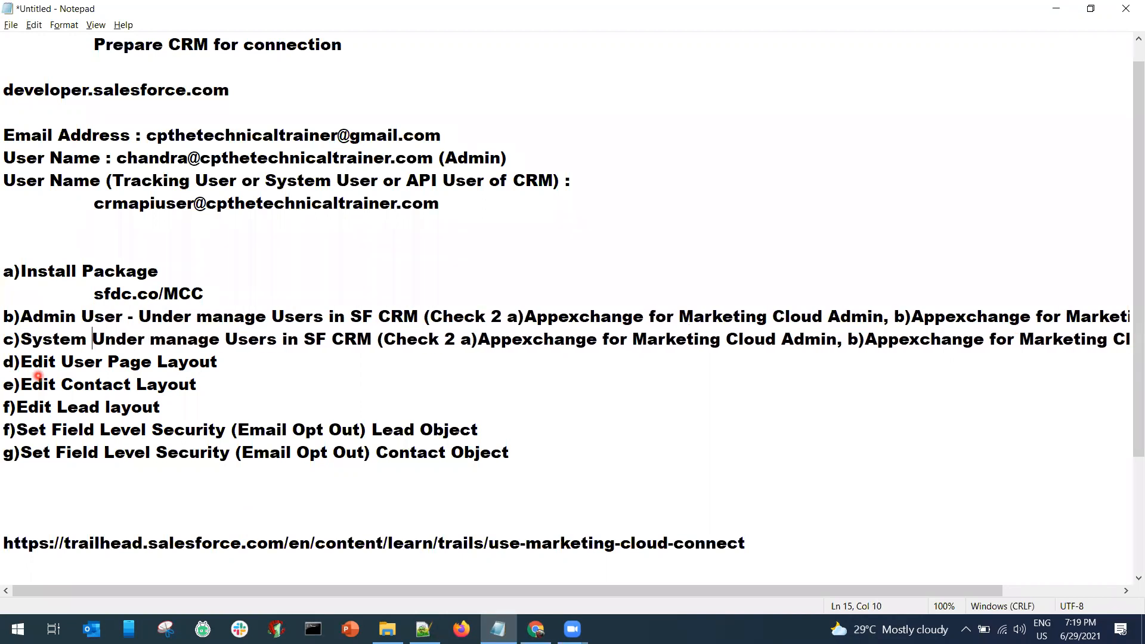
type("r - A")
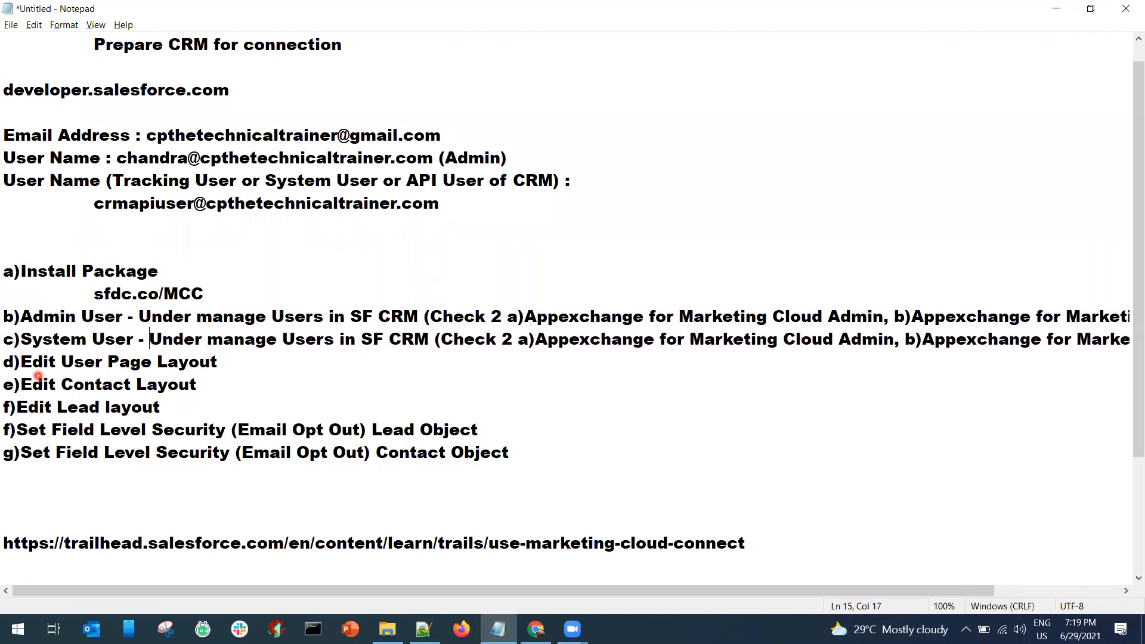
type("p")
key("BackSpace")
key("BackSpace")
key("BackSpace")
key("BackSpace")
type("-")
Close the Trailhead tab and dismiss the long-install notice.
left_click(539, 555)
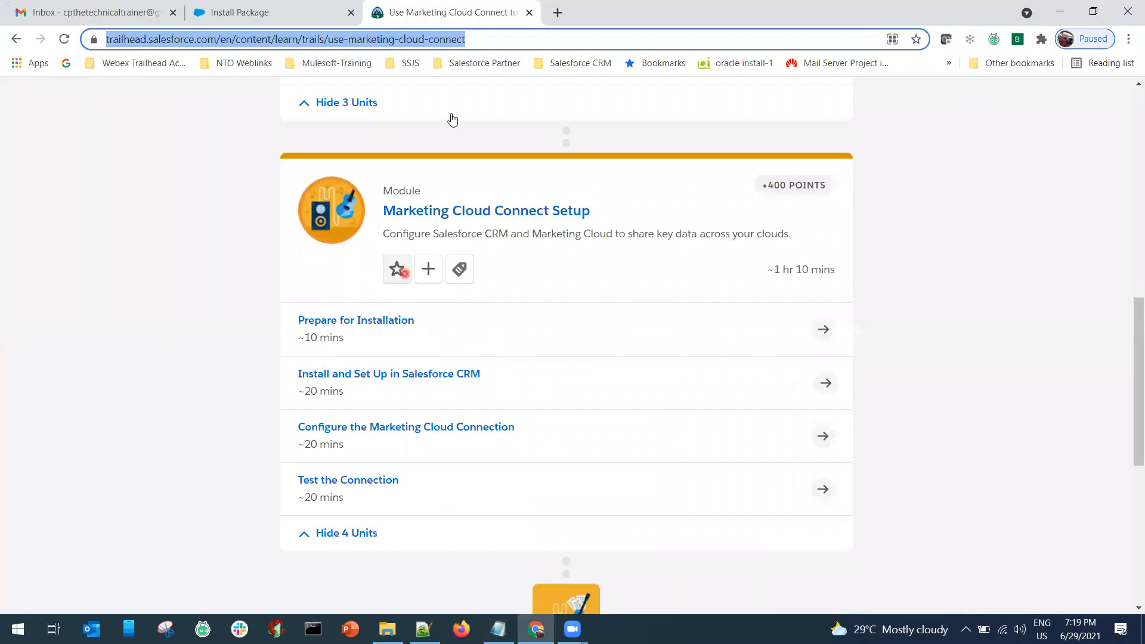
key("ctrl+w")
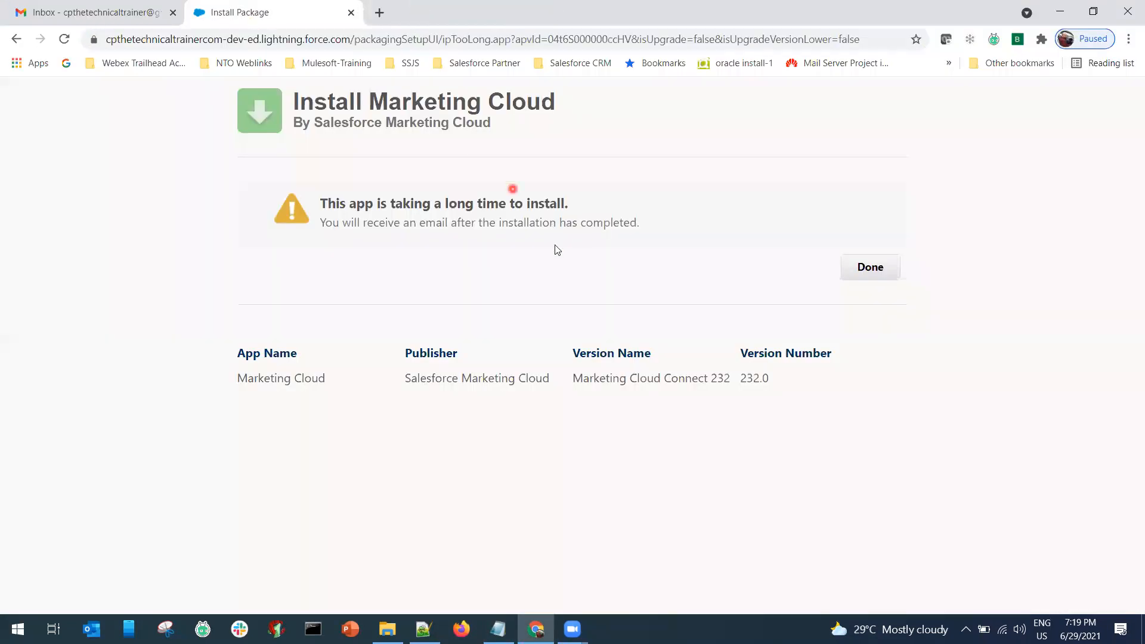
left_click(871, 272)
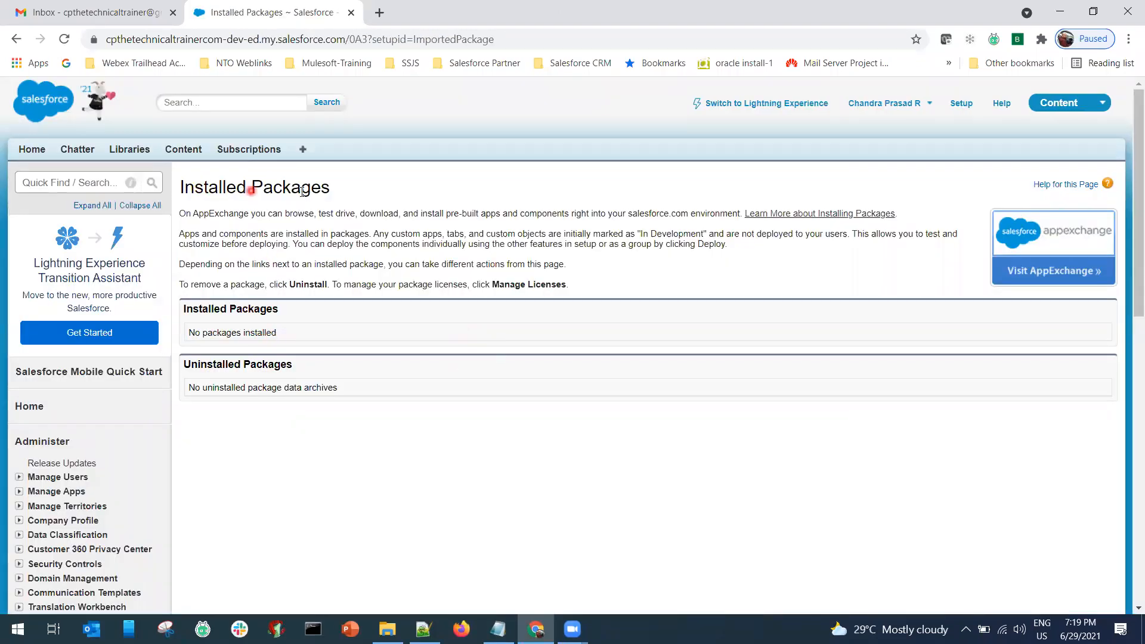
left_click(79, 12)
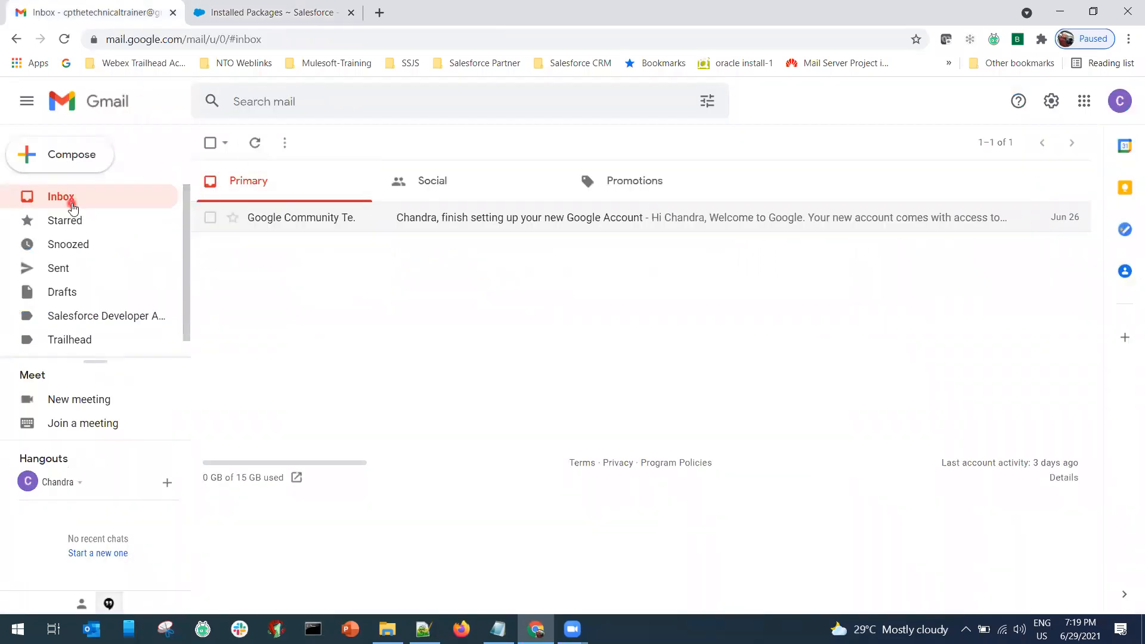
Reopen Installed Packages via Quick Find 'inst', confirming none are installed, then open a blank tab.
left_click(261, 14)
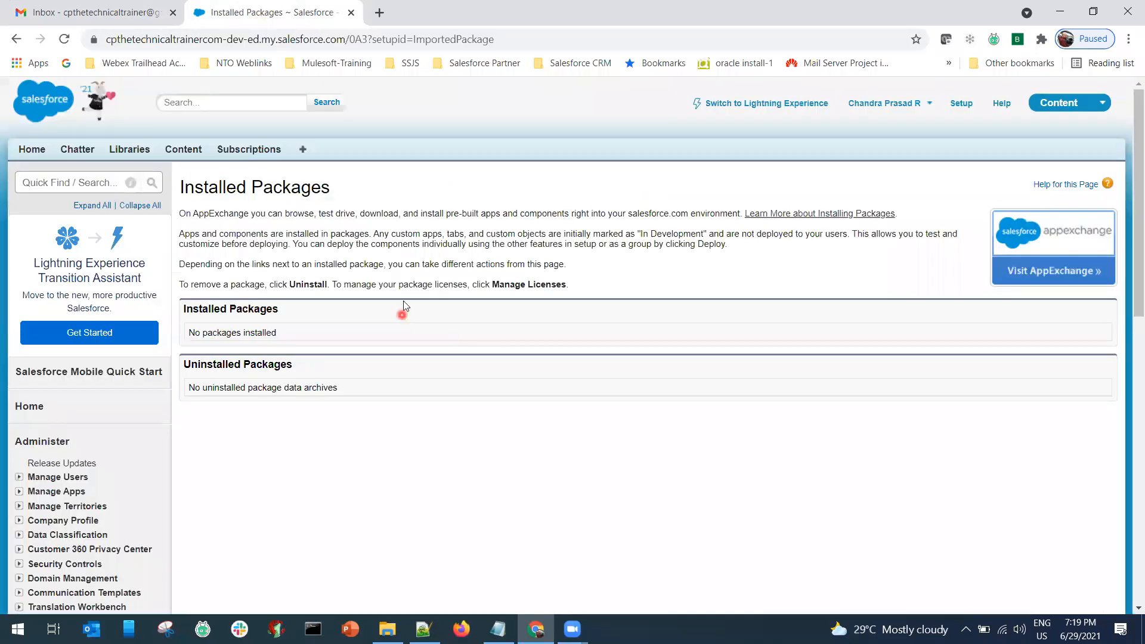
left_click(75, 188)
type("install")
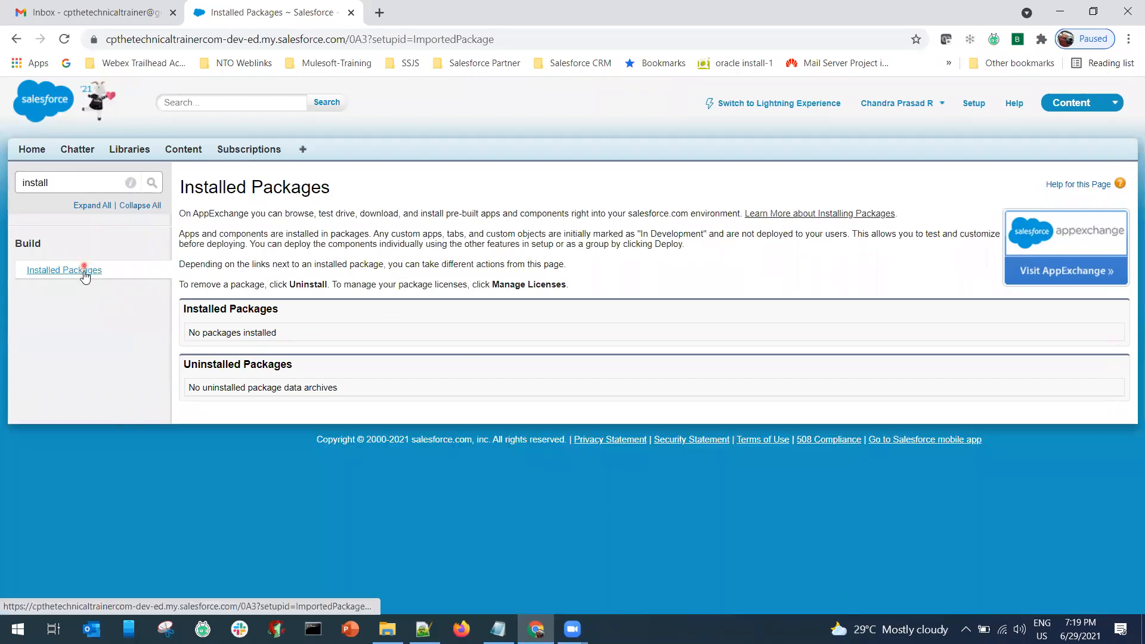
left_click(85, 270)
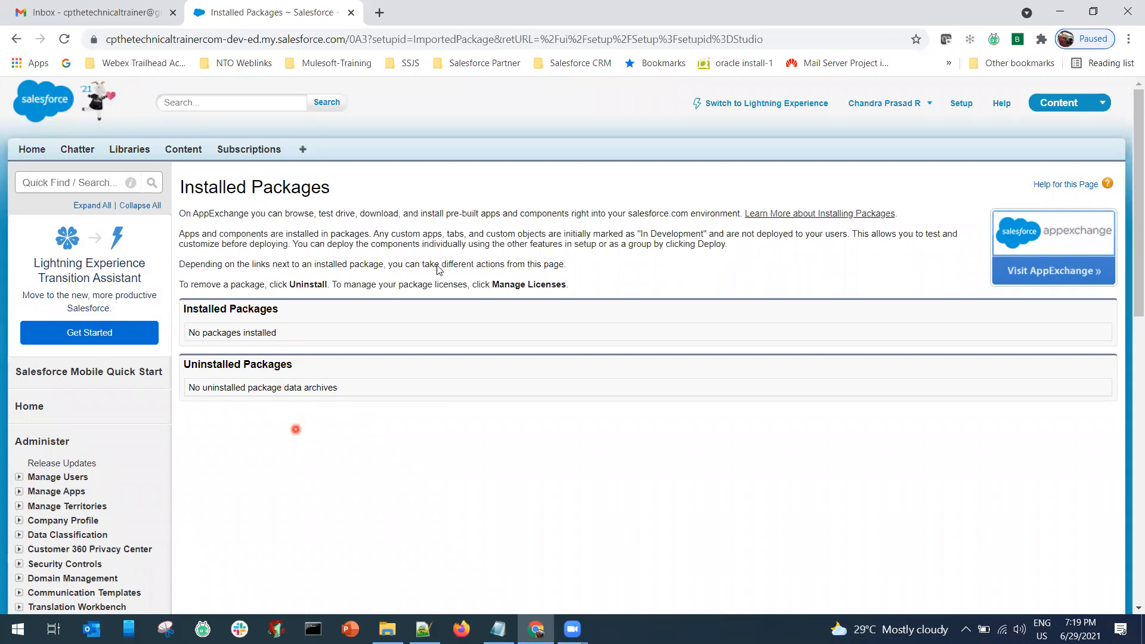
left_click(379, 14)
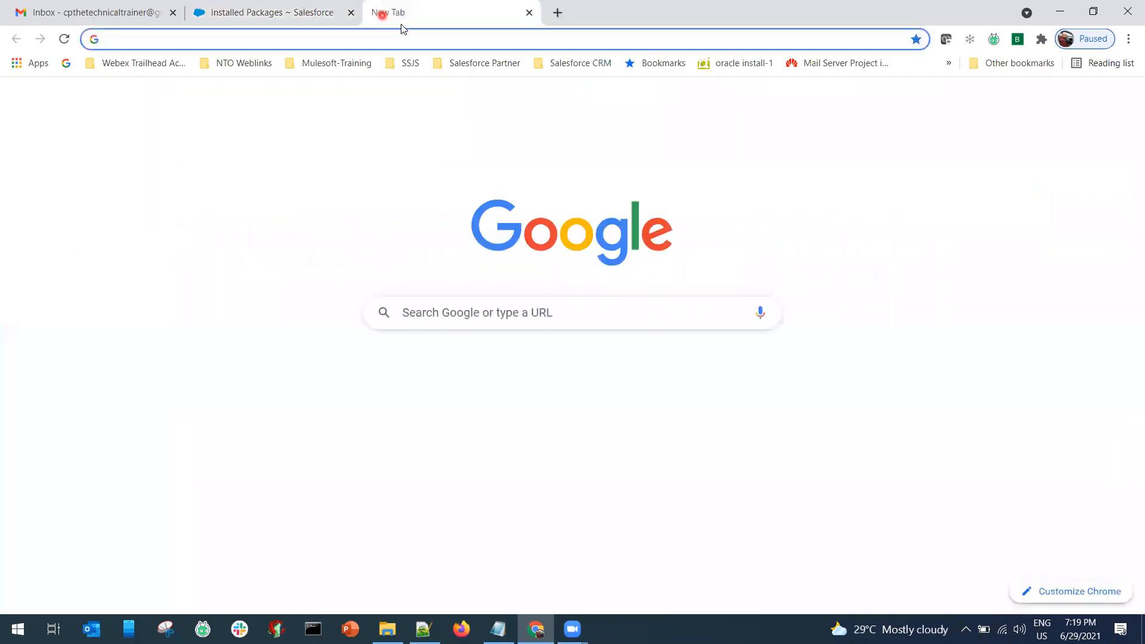
Load Salesforce Help, dismiss the maintenance and Help Beta banners, and search 'marketng cloud connect'.
type("help")
key("Return")
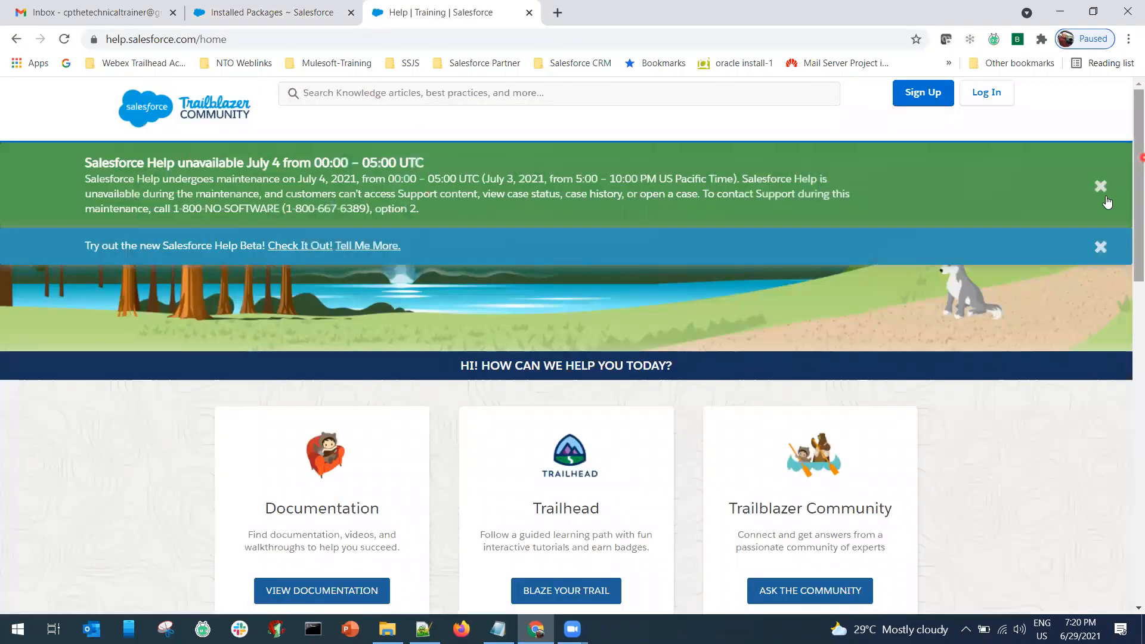
left_click(1100, 187)
left_click(1101, 164)
left_click(481, 95)
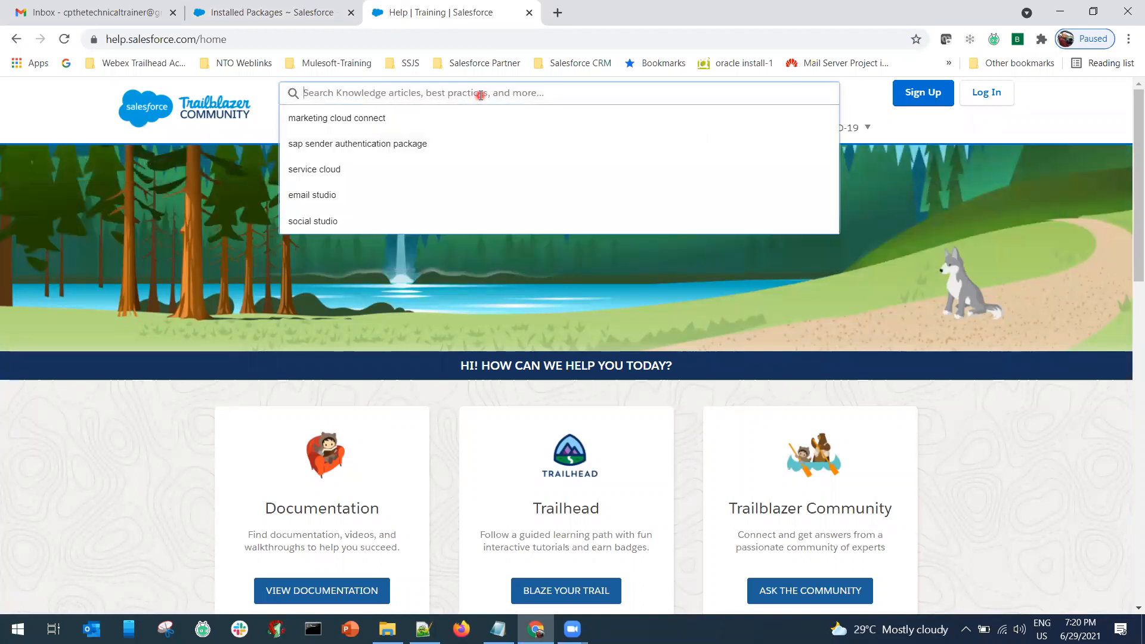
type("ma")
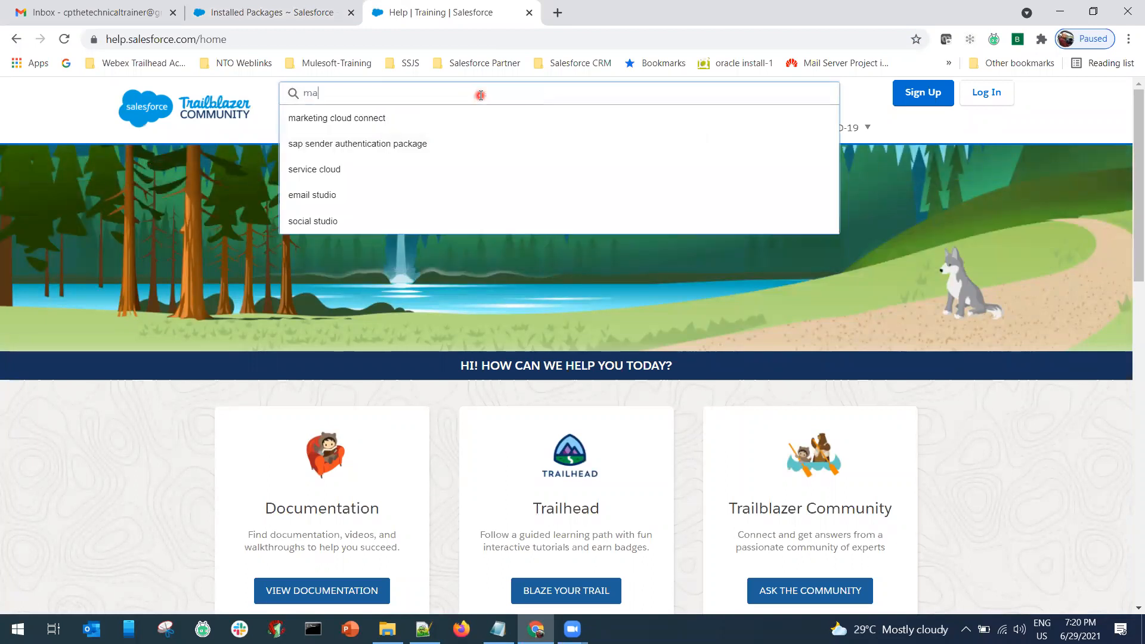
type("rket")
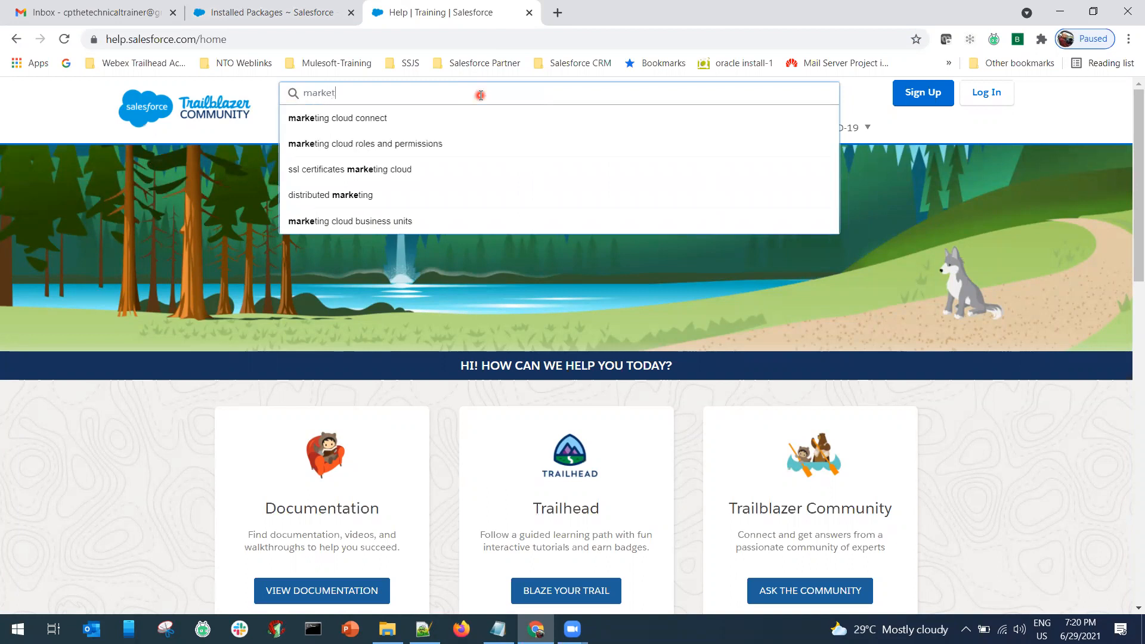
type("ng cloud connect")
key("Return")
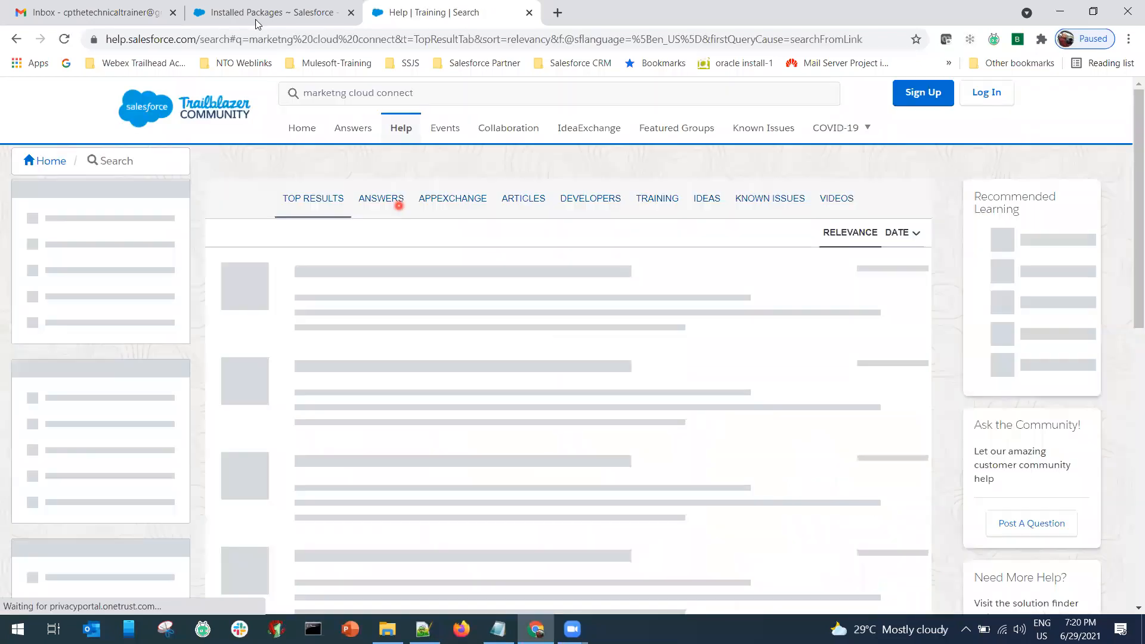
Re-search as 'marketing cloud connect email' and open the Marketing Cloud Connect article in a new tab.
left_click(126, 14)
left_click(254, 145)
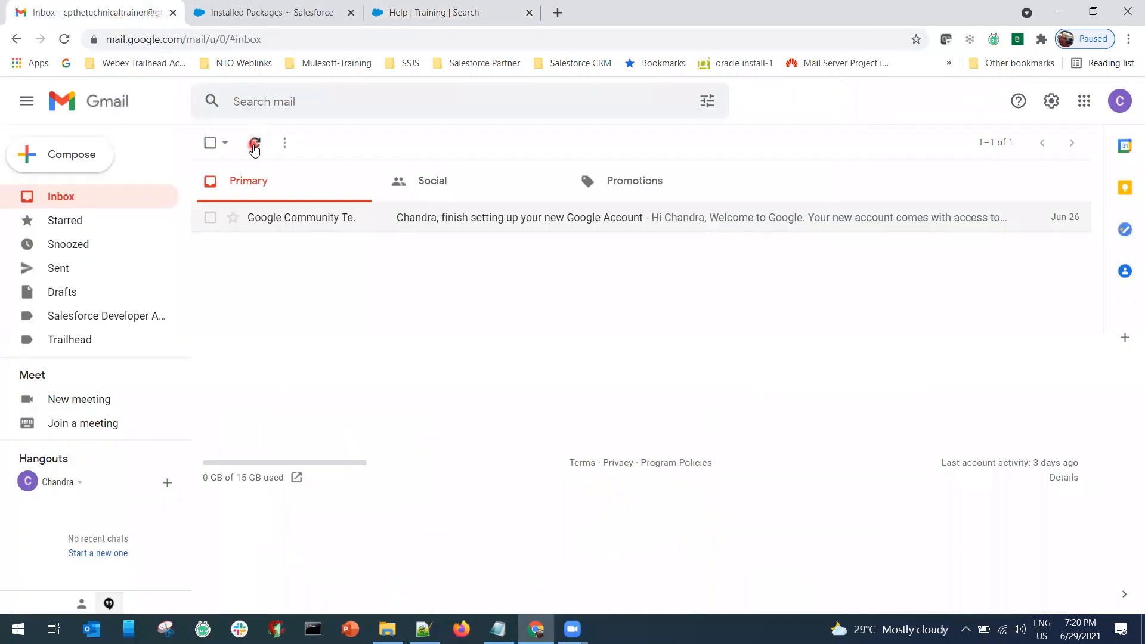
left_click(418, 12)
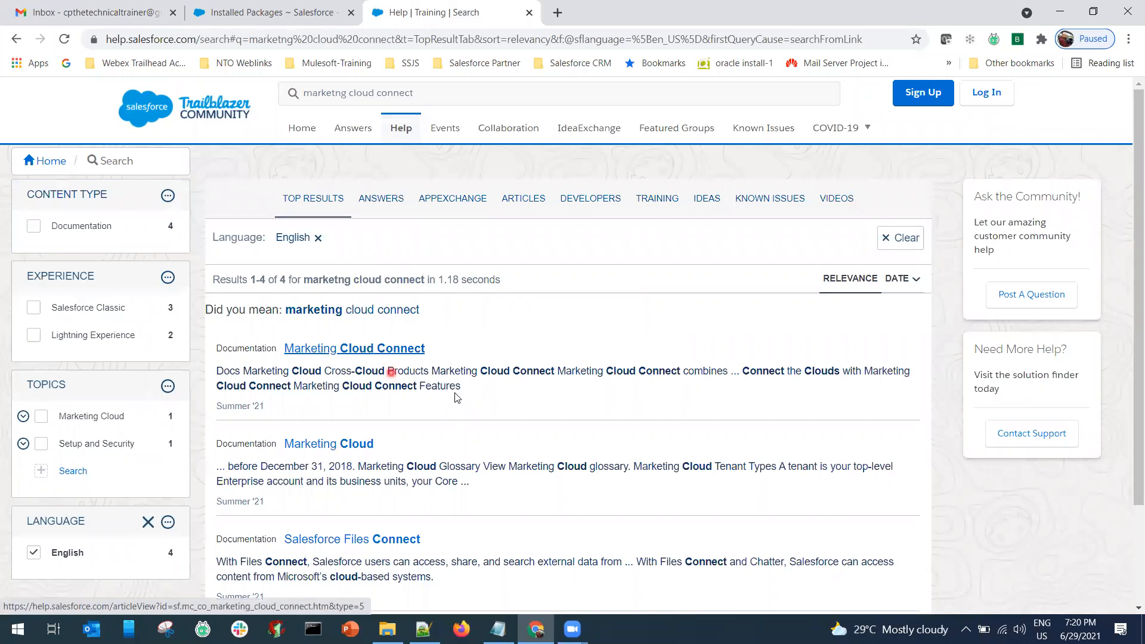
left_click(438, 96)
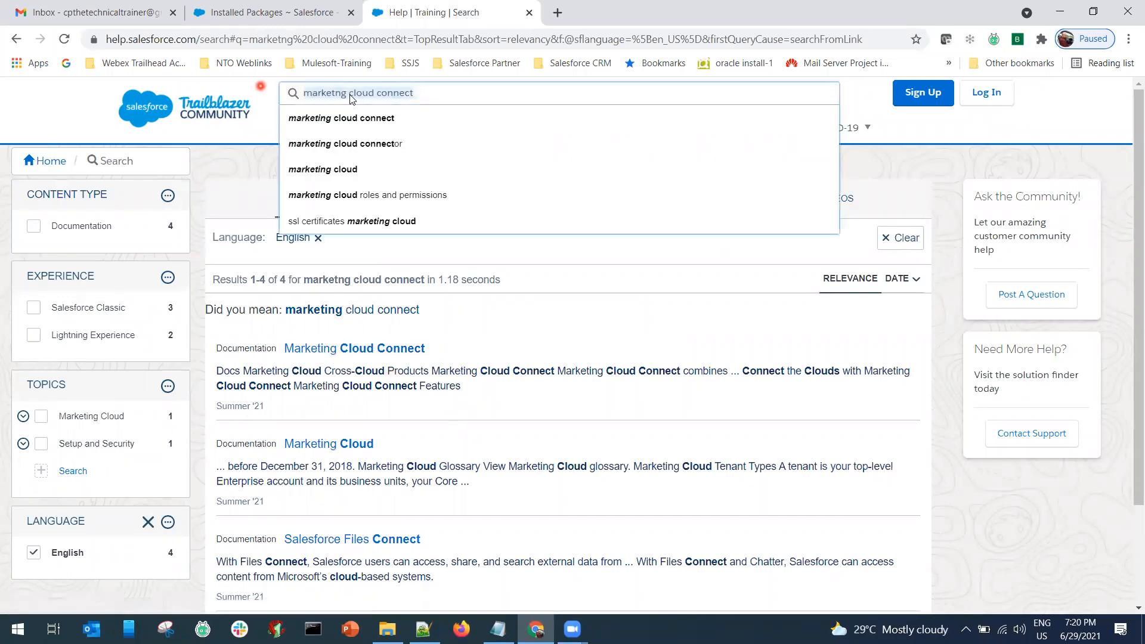
double_click(316, 94)
type("ma")
type("rketing")
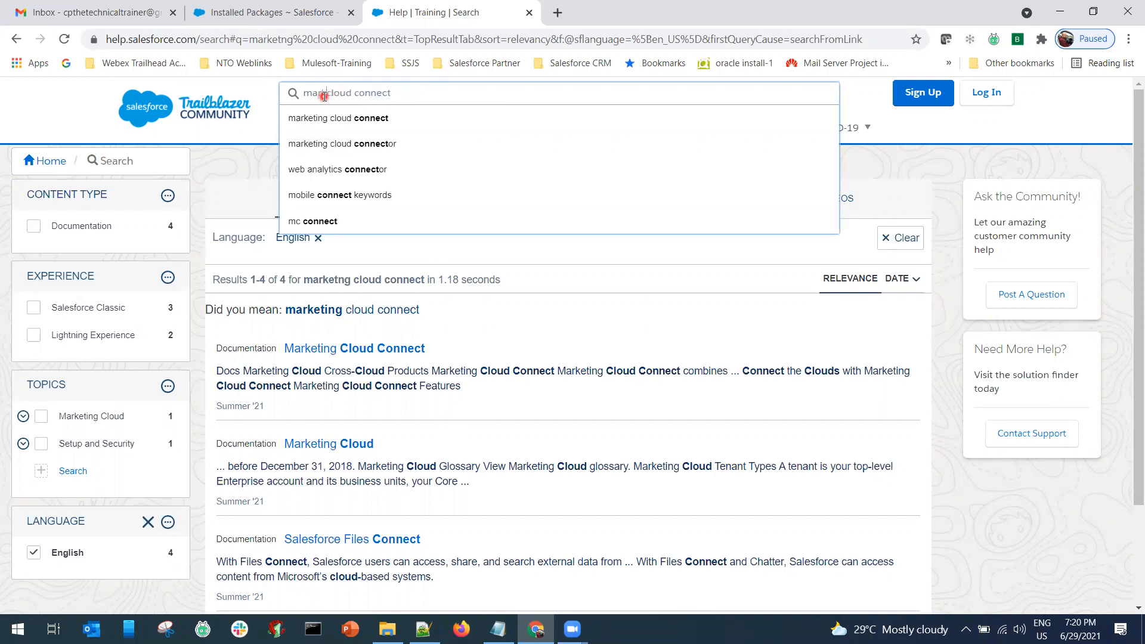
type(" cloud")
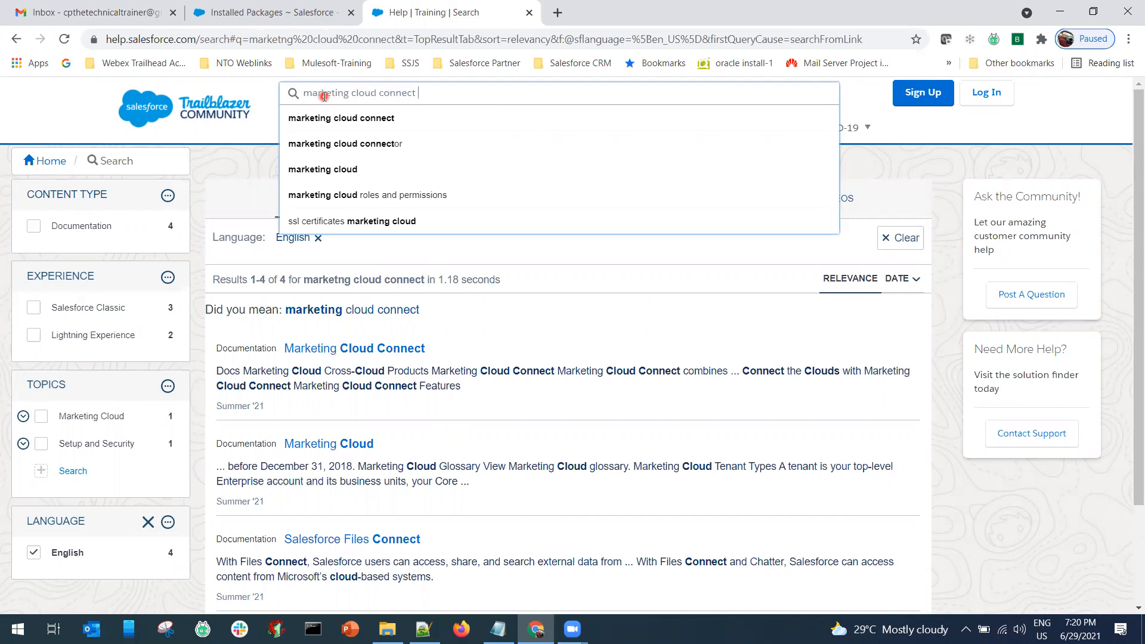
type(" connect email")
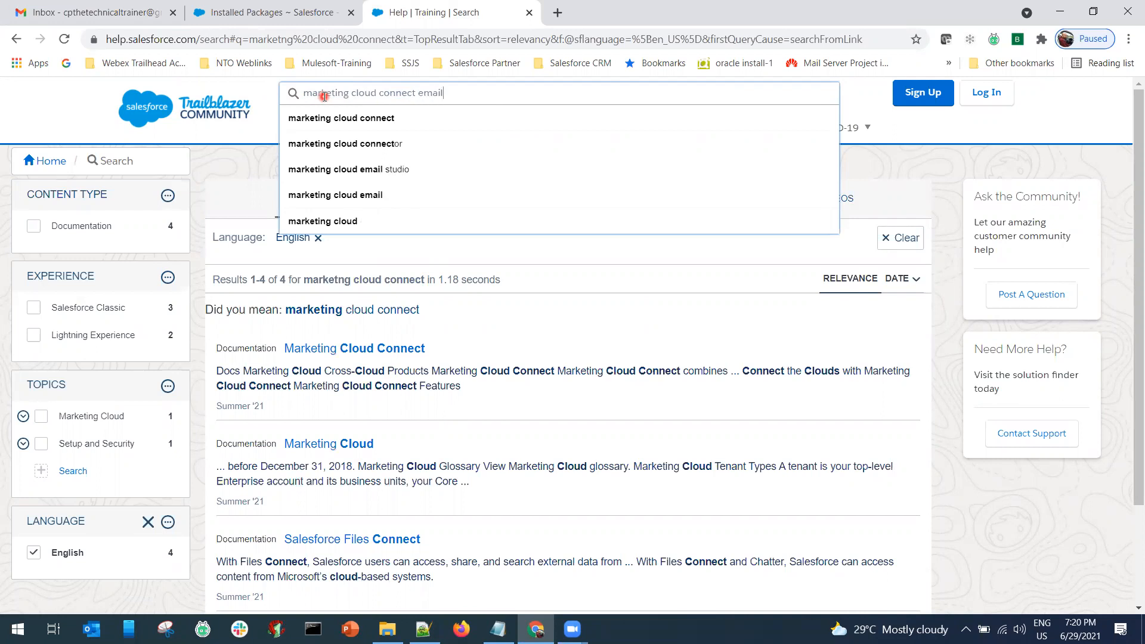
key("Return")
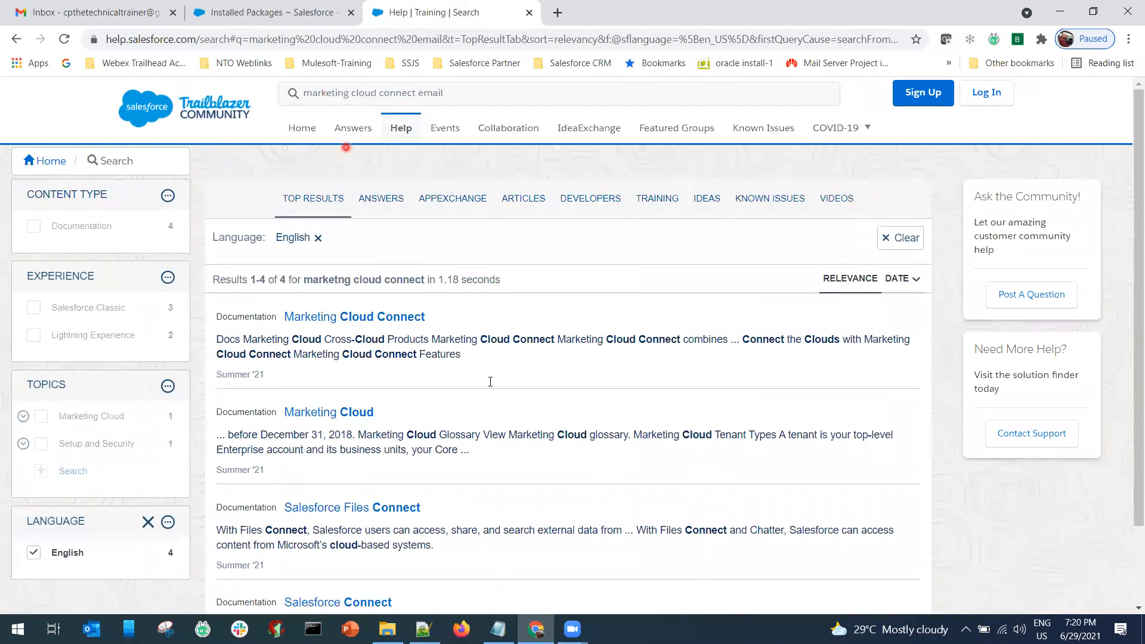
left_click(366, 317, "ctrl")
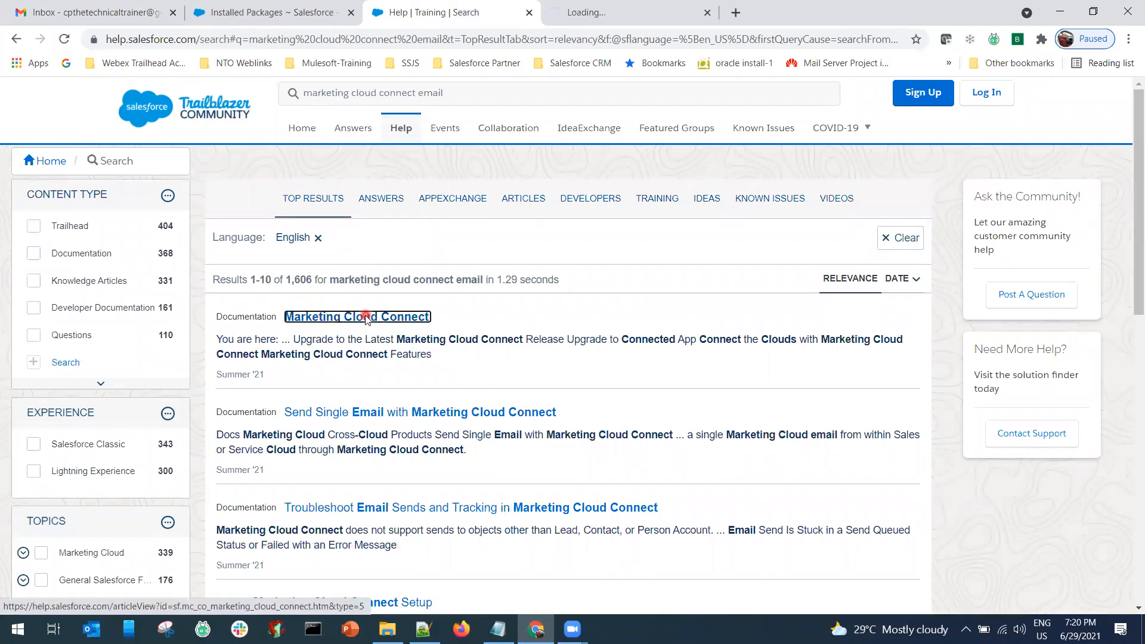
Open Troubleshoot Email Sends in a new tab, then browse the Marketing Cloud Connect article's topic tree.
left_click(448, 510, "ctrl")
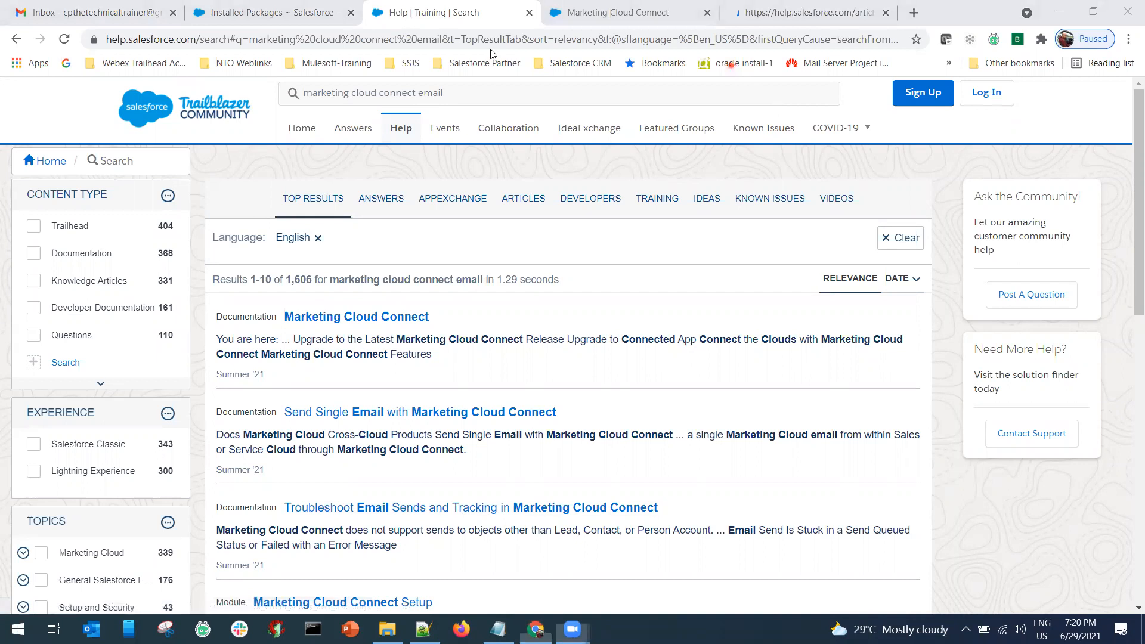
key("ctrl+Tab")
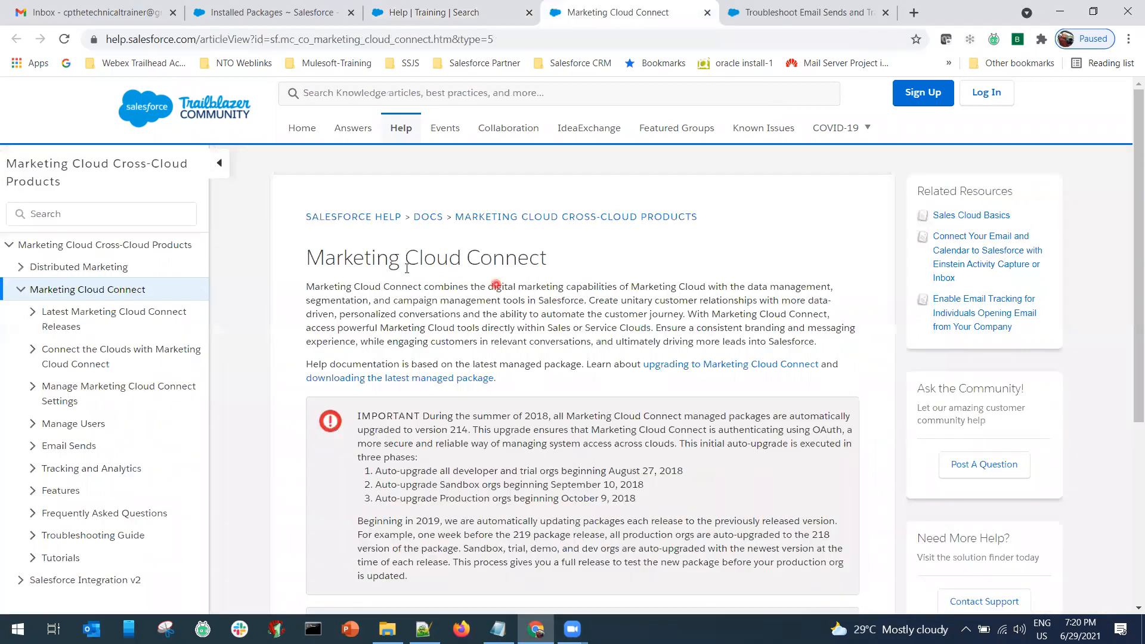
left_click(22, 290)
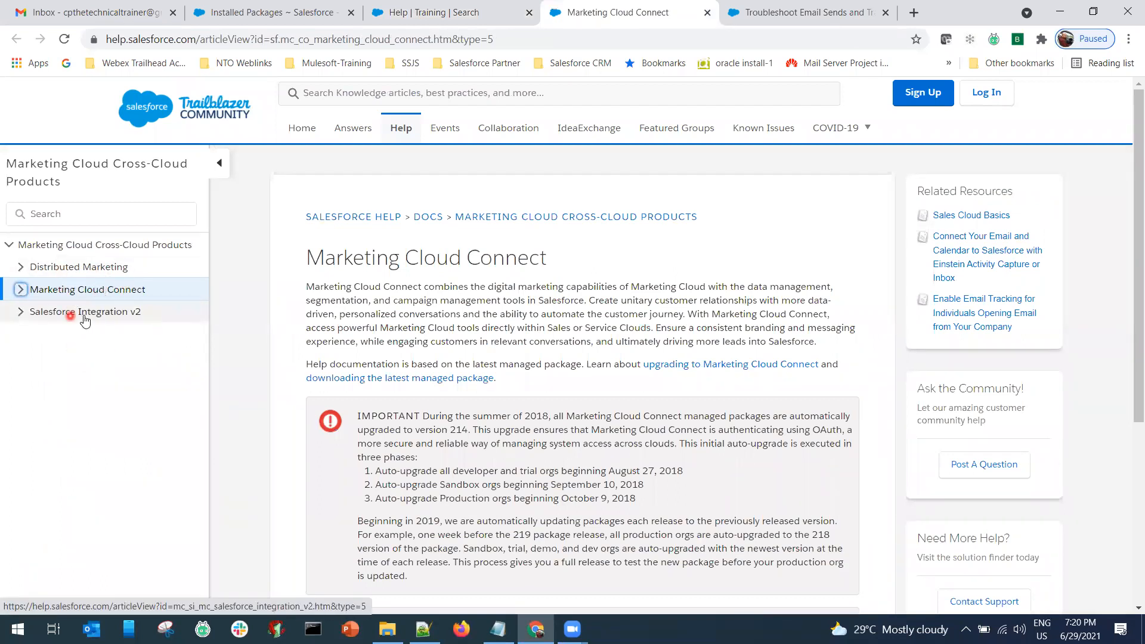
left_click(20, 312)
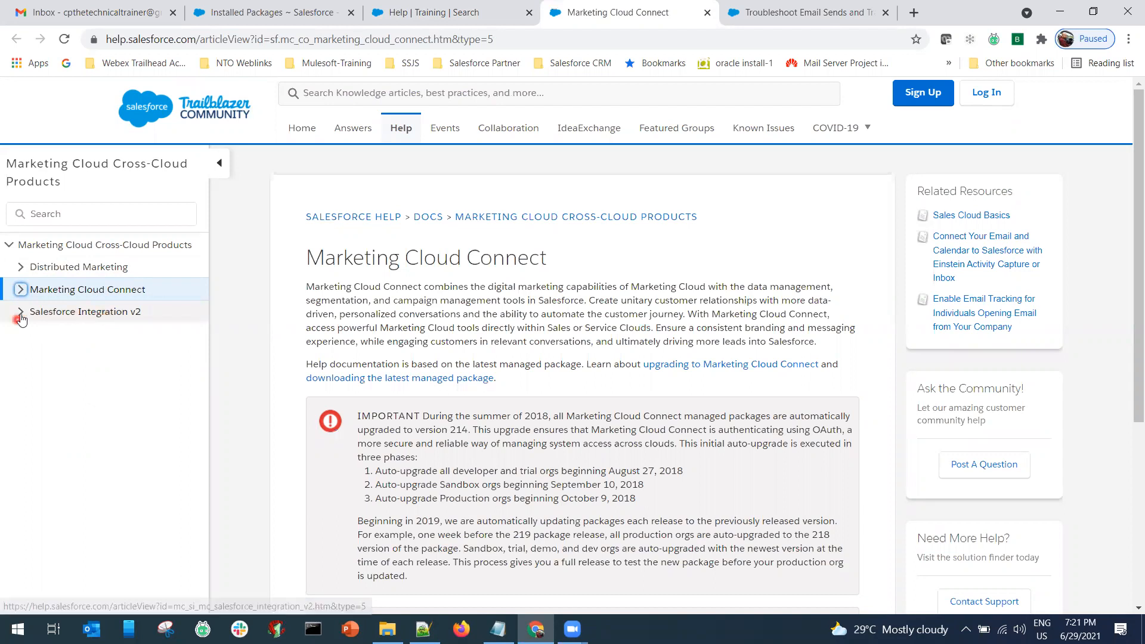
left_click(20, 312)
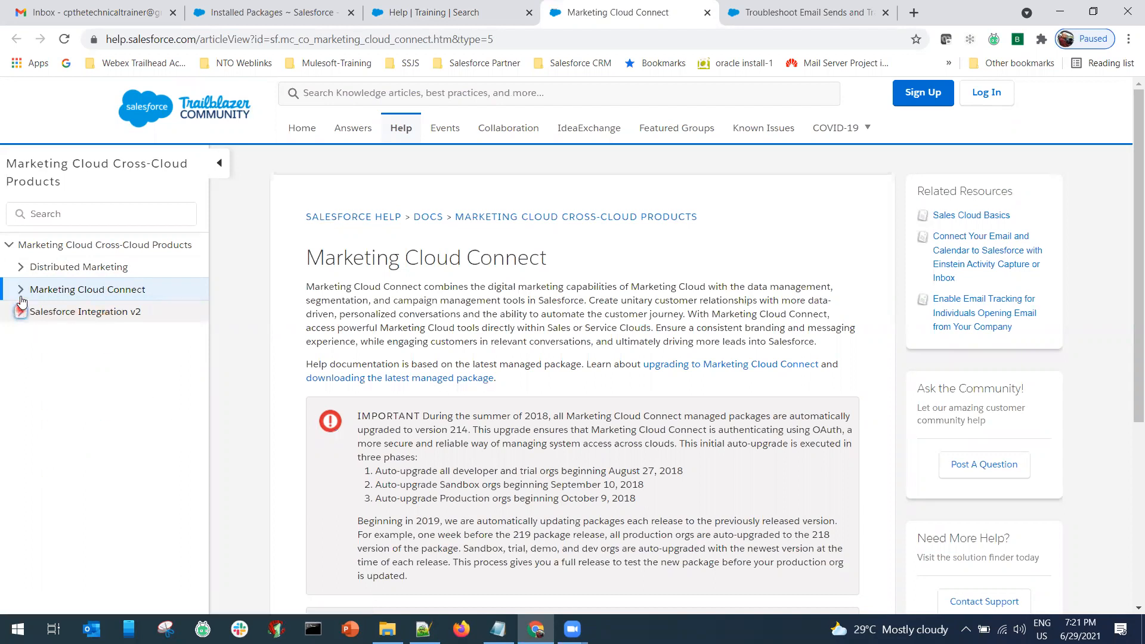
left_click(21, 290)
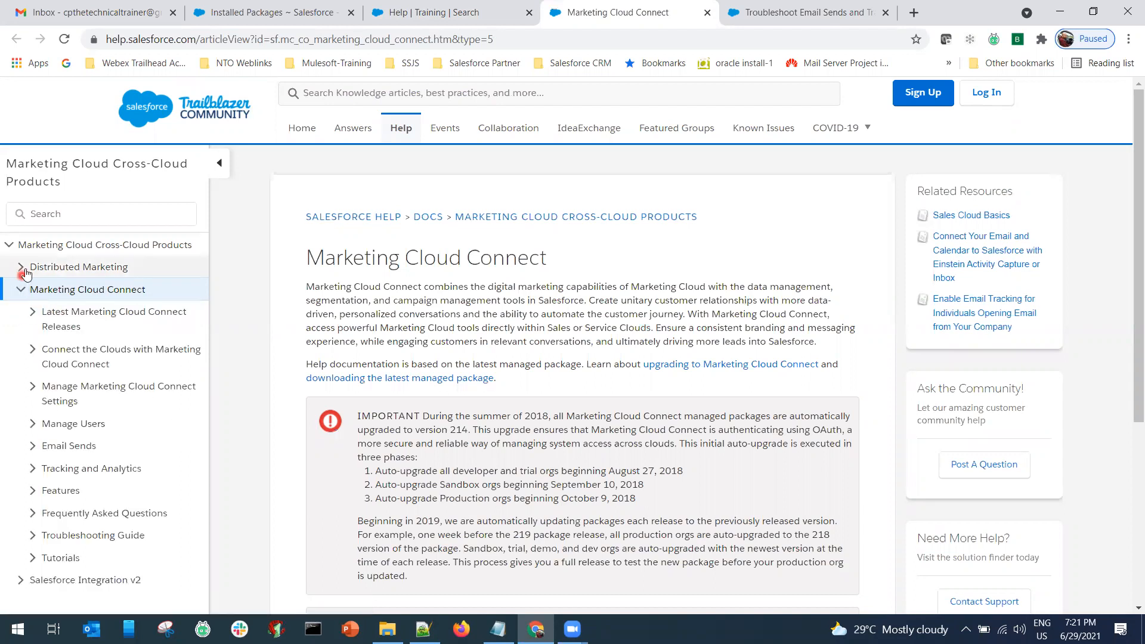
left_click(22, 267)
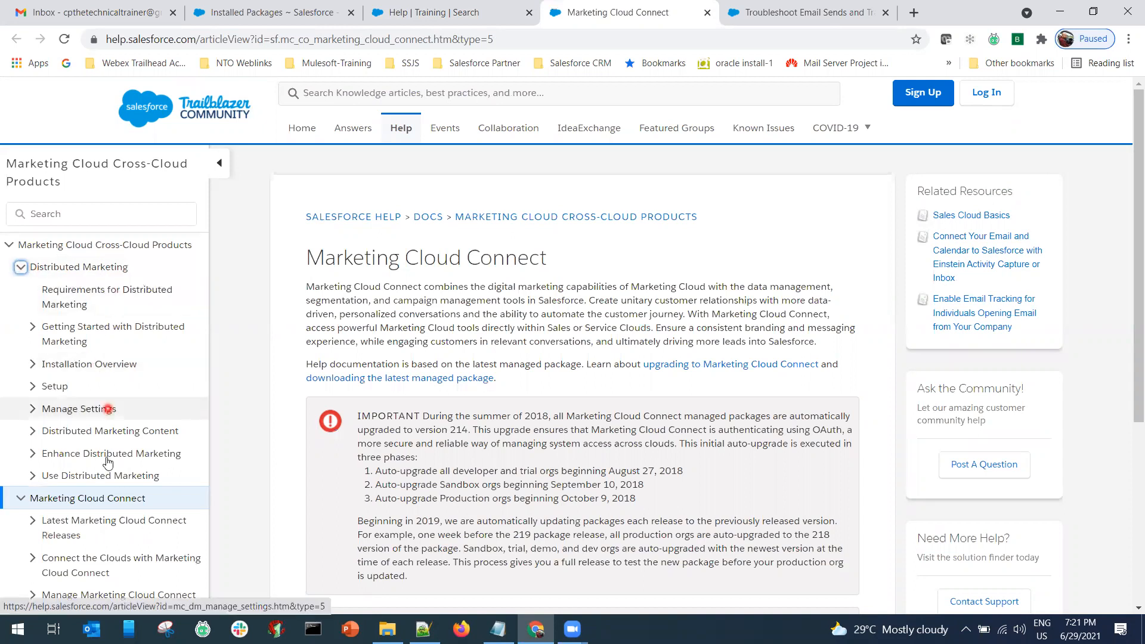
left_click(21, 268)
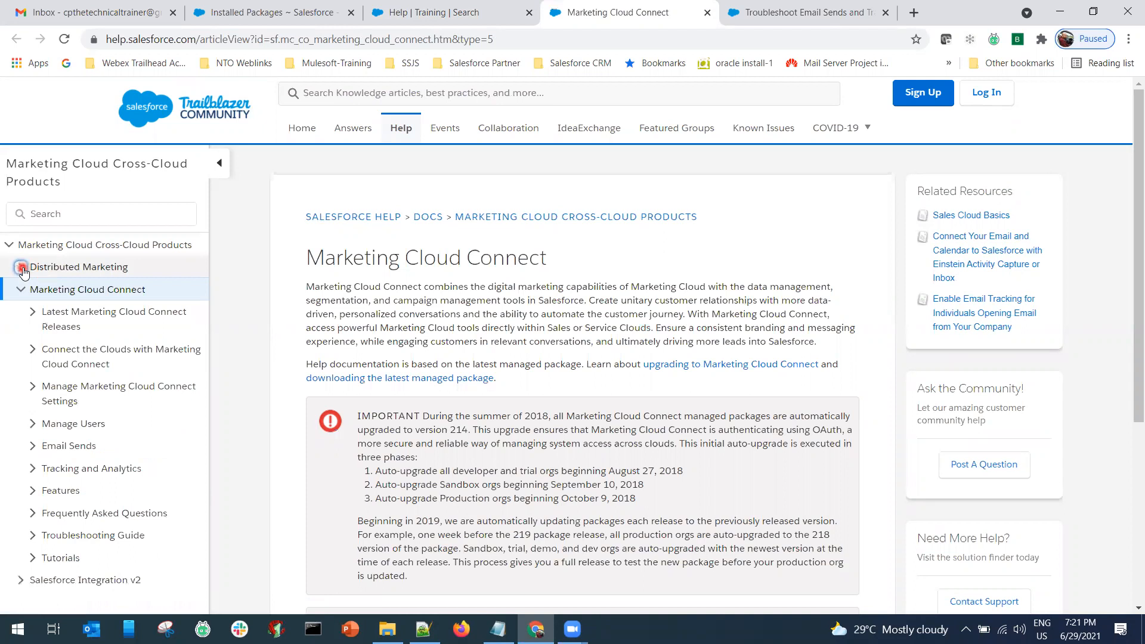
left_click(20, 290)
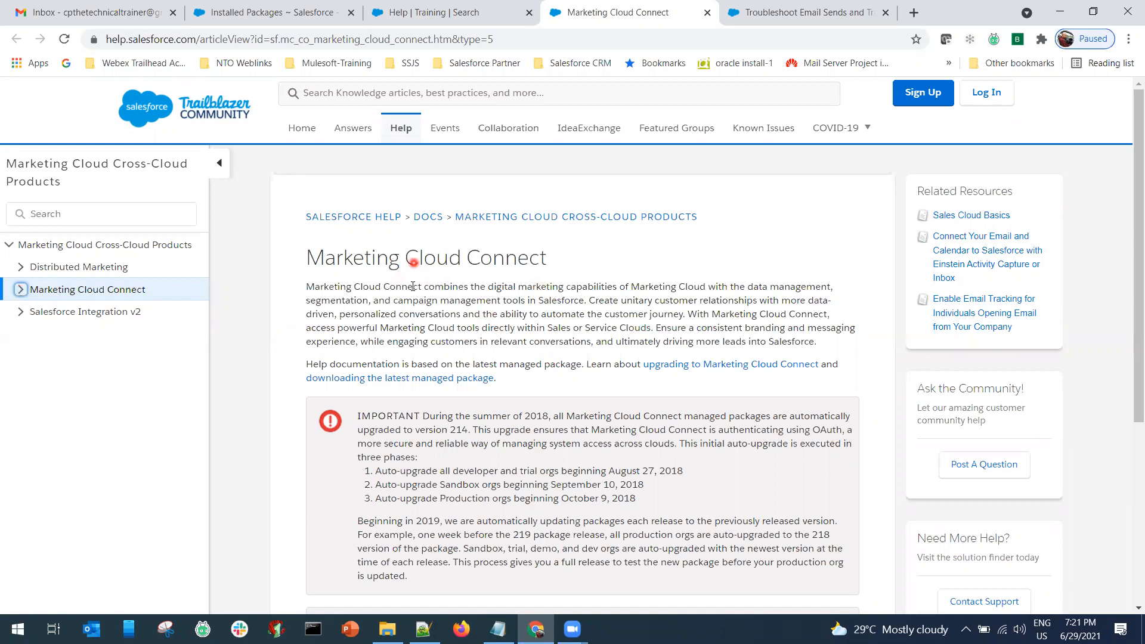
Check the Gmail inbox and reload the Salesforce Installed Packages page.
left_click(96, 12)
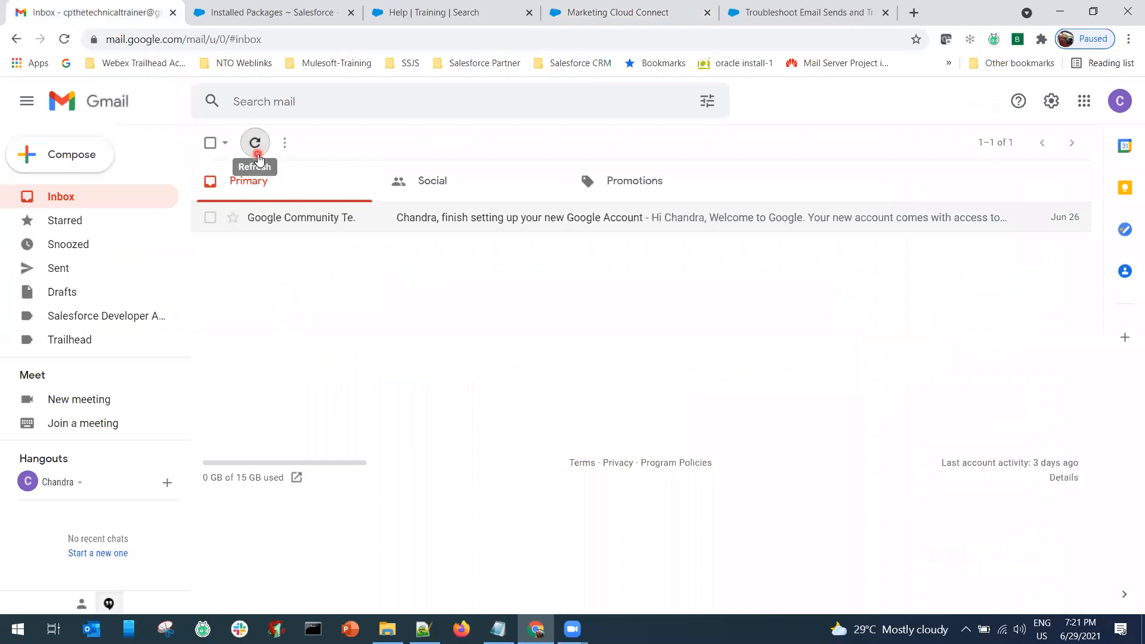
left_click(309, 13)
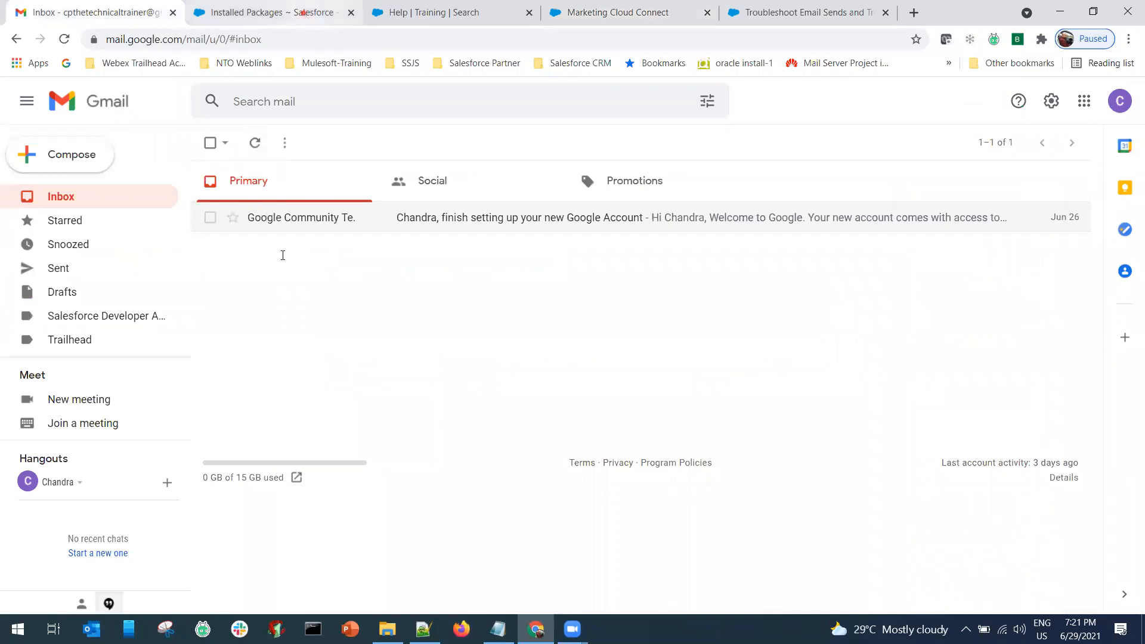
left_click(64, 39)
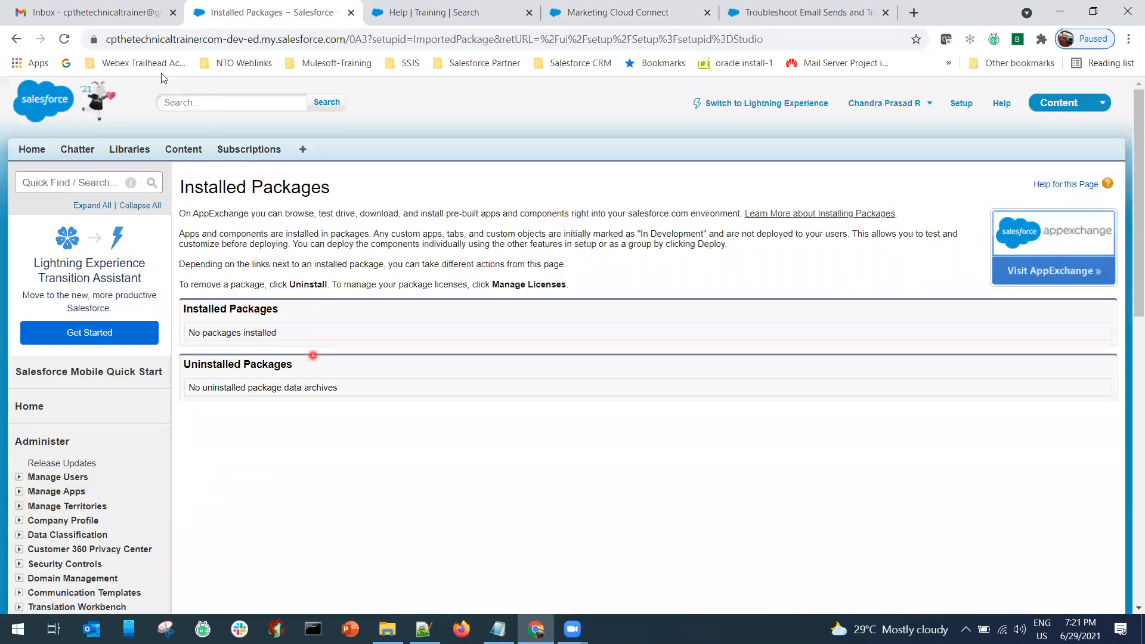
left_click(121, 18)
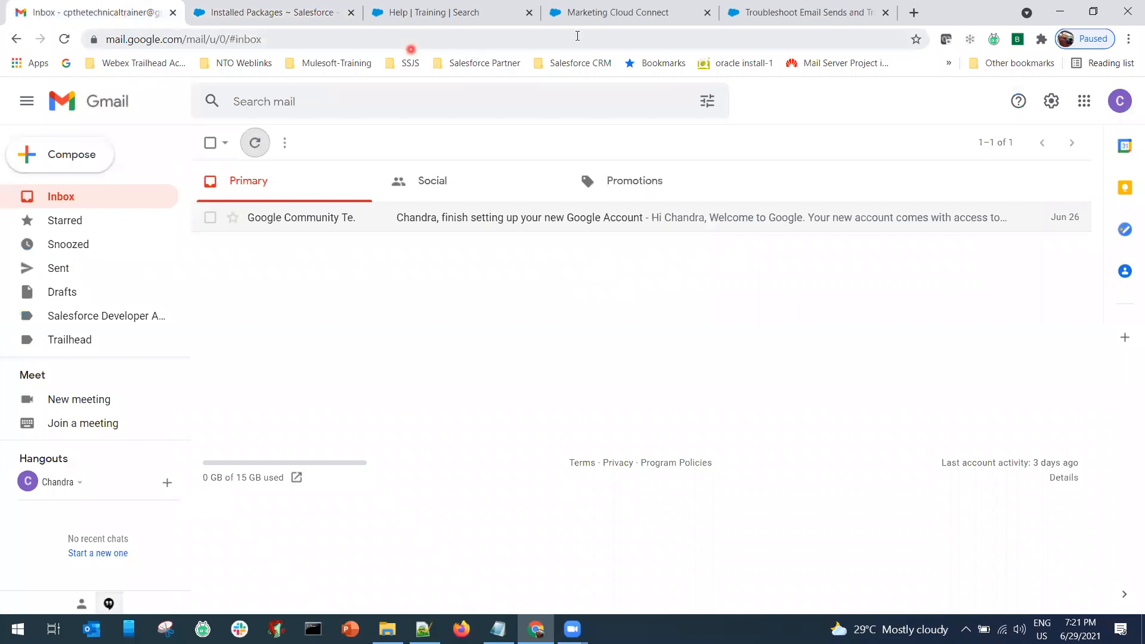
Return to the Marketing Cloud Connect help article and scroll through its contents.
left_click(644, 14)
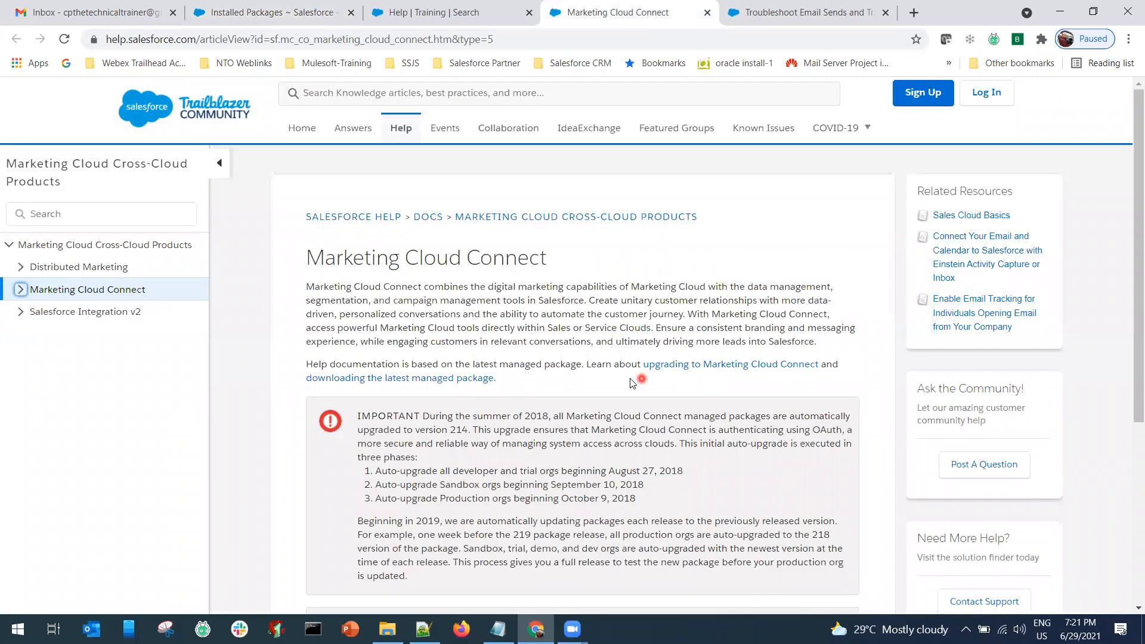
scroll(617, 386, "down", 1)
scroll(617, 386, "down", 1)
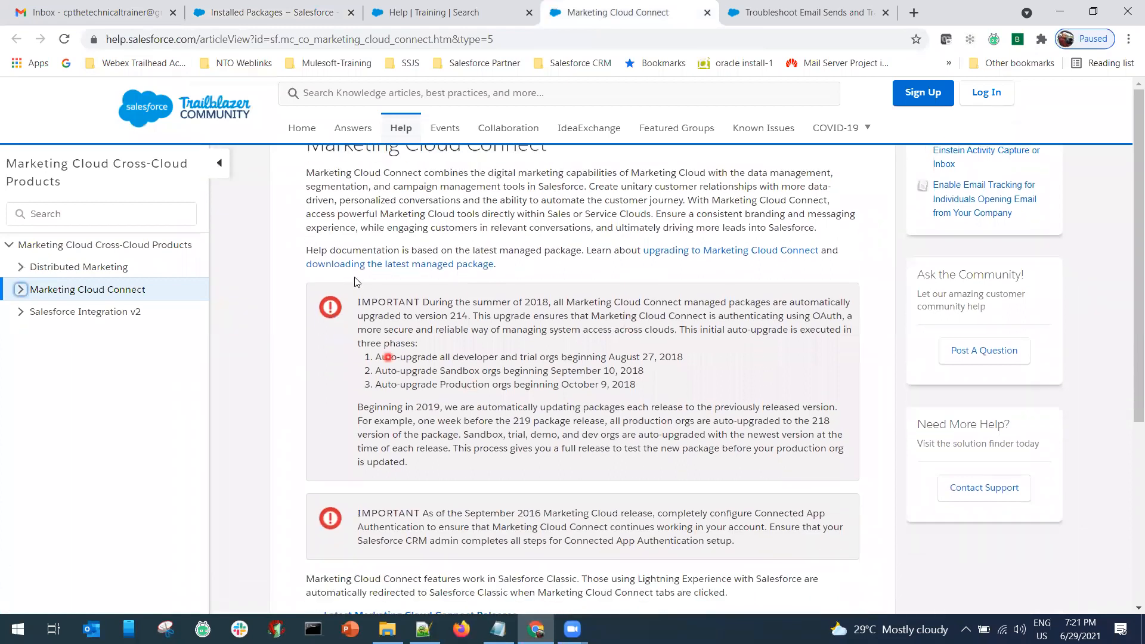
left_click_drag(357, 267, 410, 429)
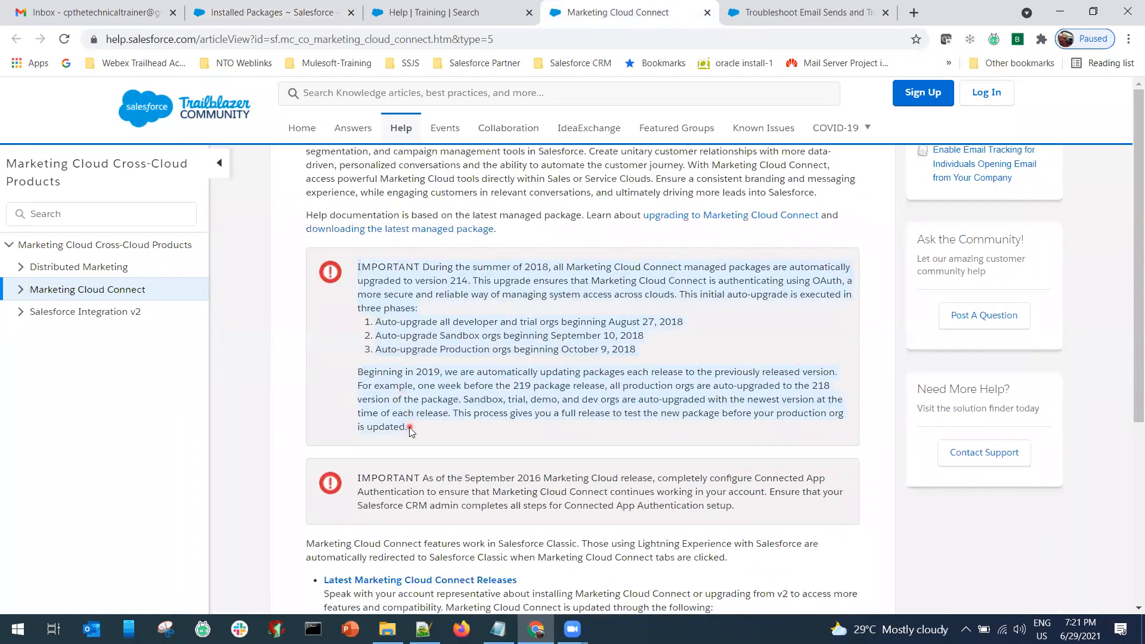
scroll(480, 413, "down", 1)
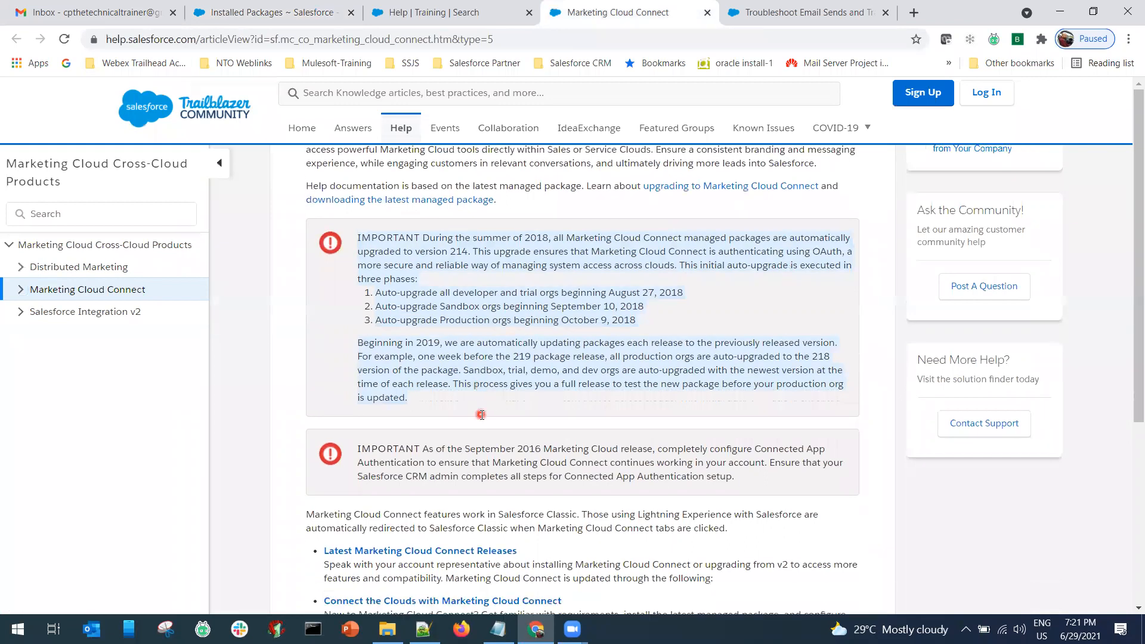
scroll(432, 392, "down", 3)
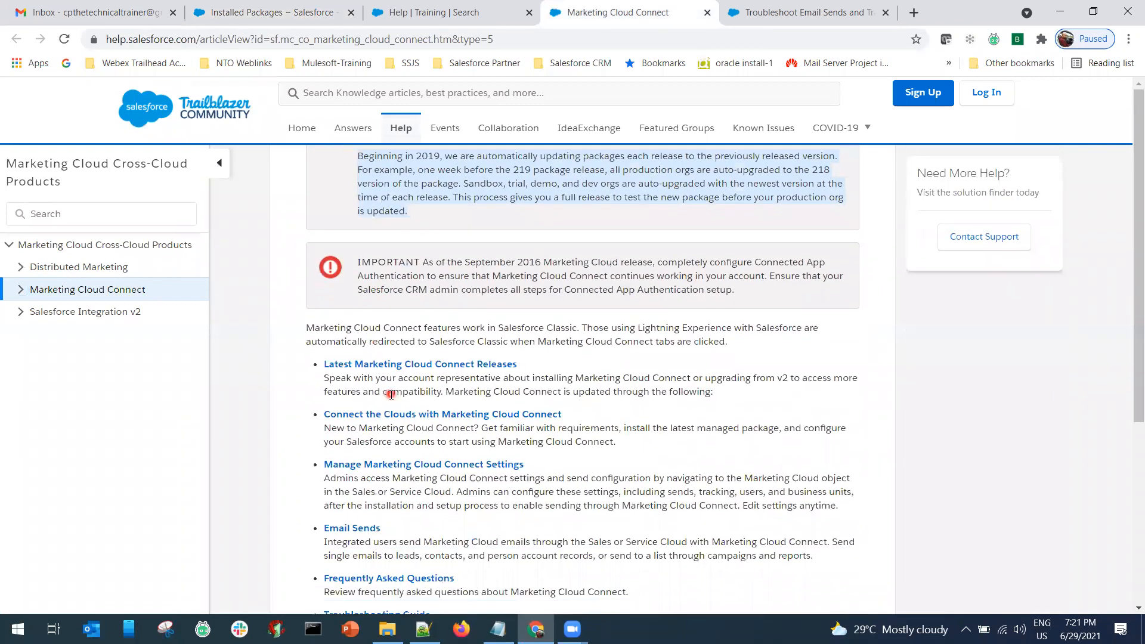
scroll(391, 394, "down", 3)
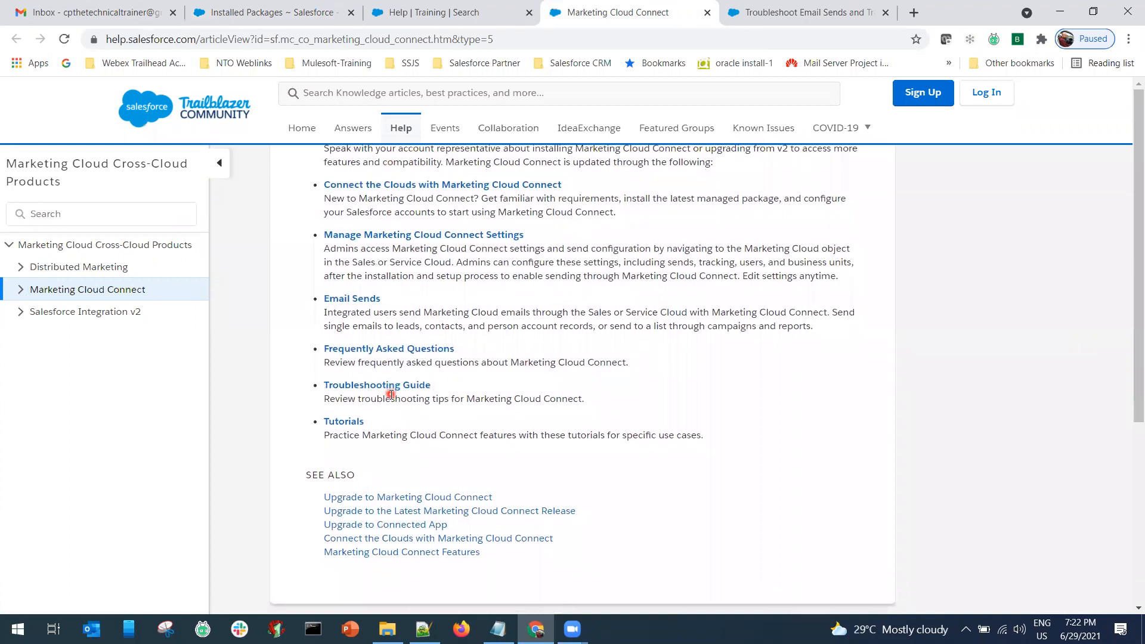
scroll(391, 394, "up", 1)
scroll(390, 395, "up", 2)
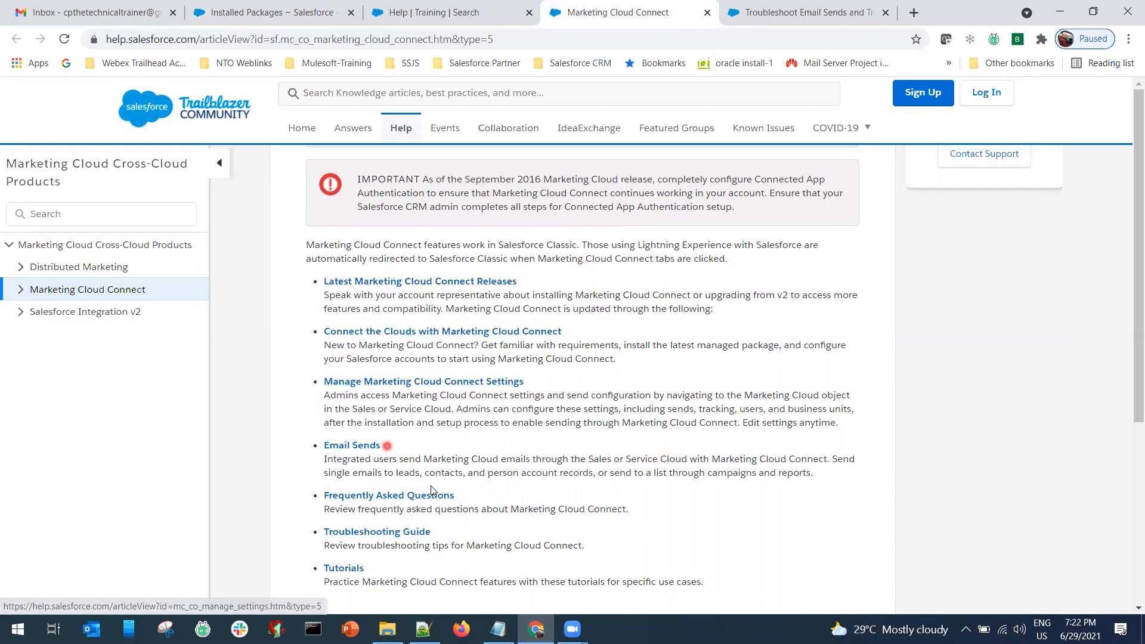
scroll(441, 500, "down", 2)
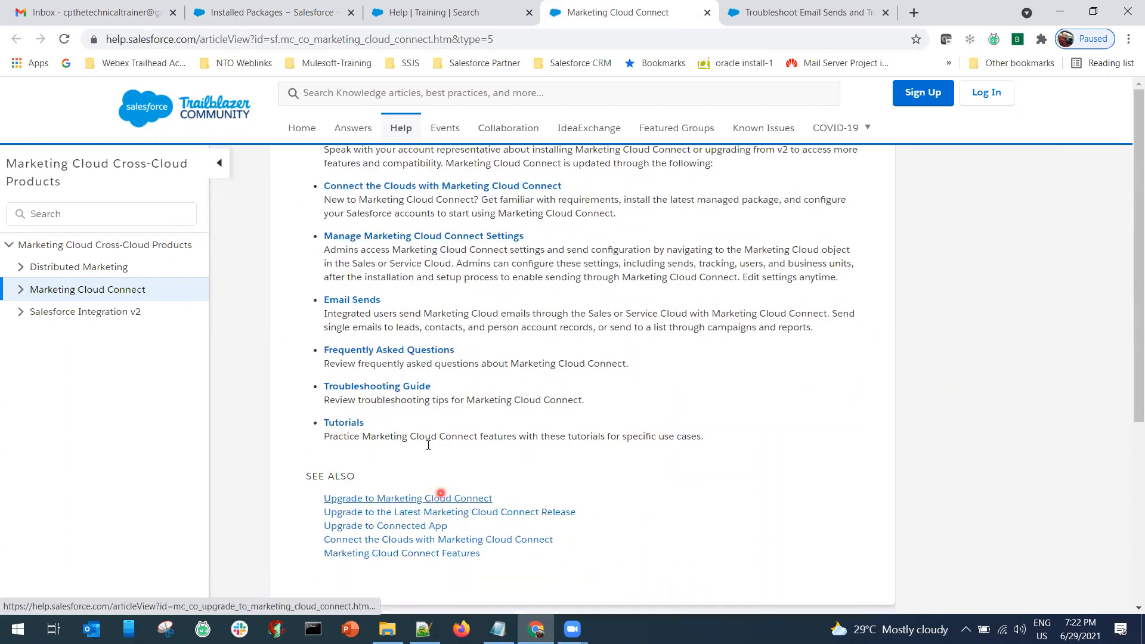
View the Tutorials page, go back to Marketing Cloud Connect, and copy its address.
left_click(339, 420)
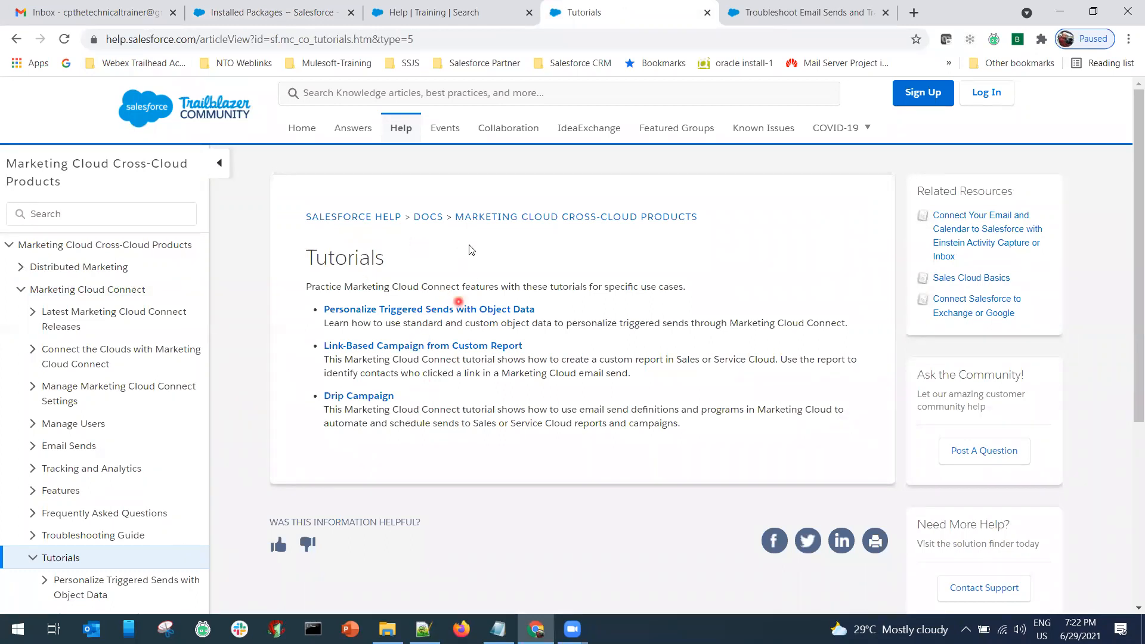
left_click(15, 40)
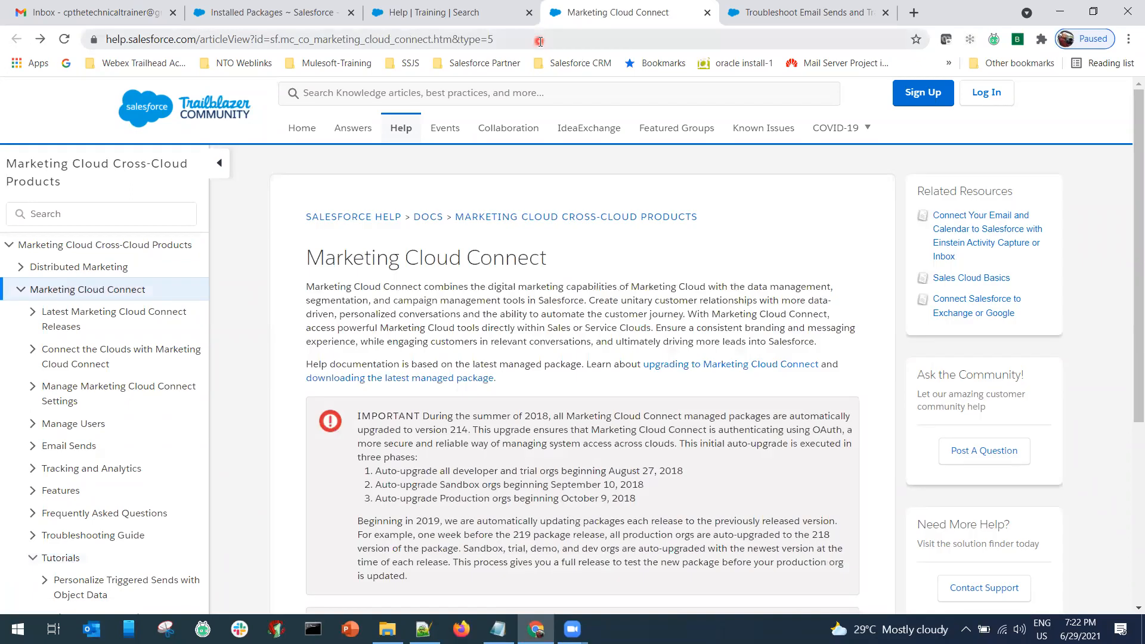
left_click(540, 41)
key("ctrl+c")
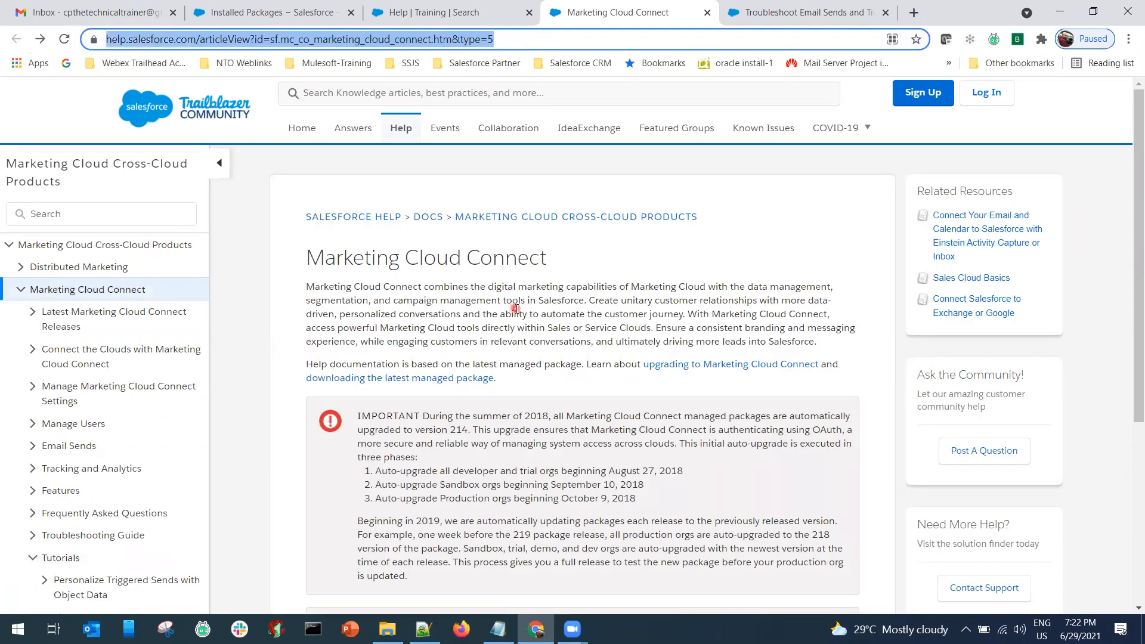
left_click(516, 309)
In Notepad, paste the help address below the Trailhead link under HELP.SALESFORCE.COM and Trailhead Trail headings.
key("alt+Tab")
key("Tab")
key("Tab")
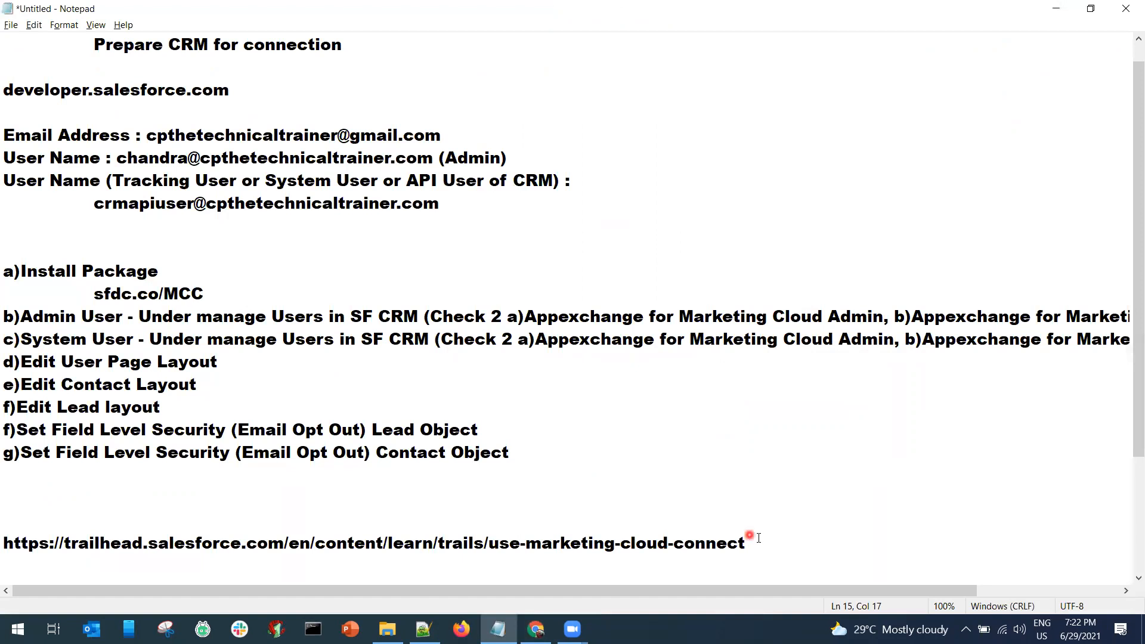
left_click(759, 539)
key("Return")
key("Return")
key("Return")
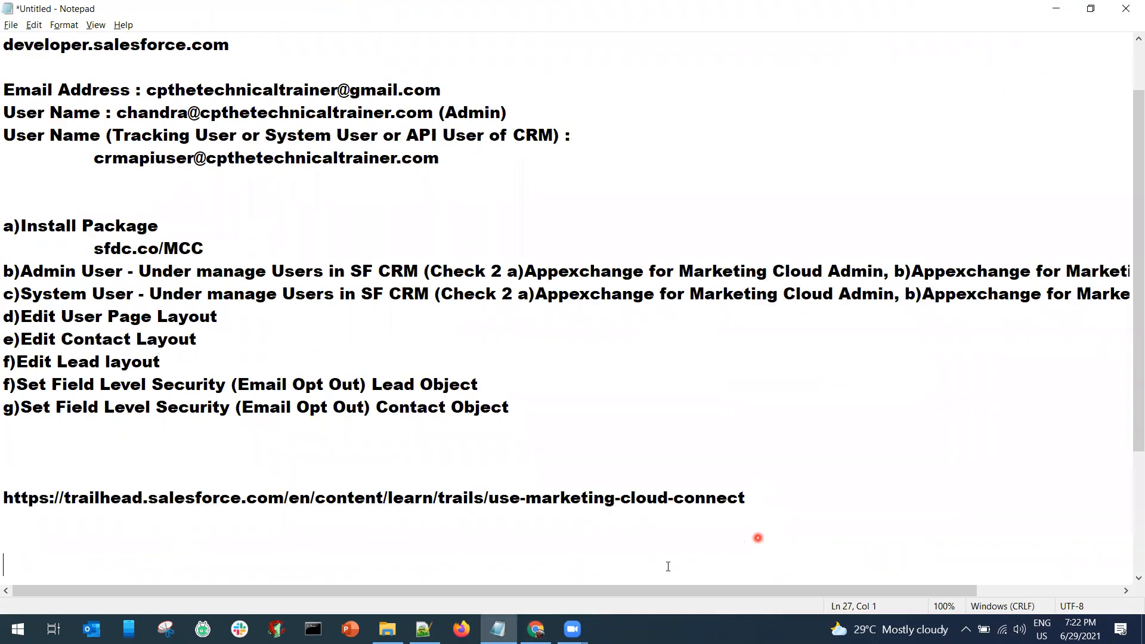
key("ctrl+v")
left_click(99, 538)
type("HELP.SALES")
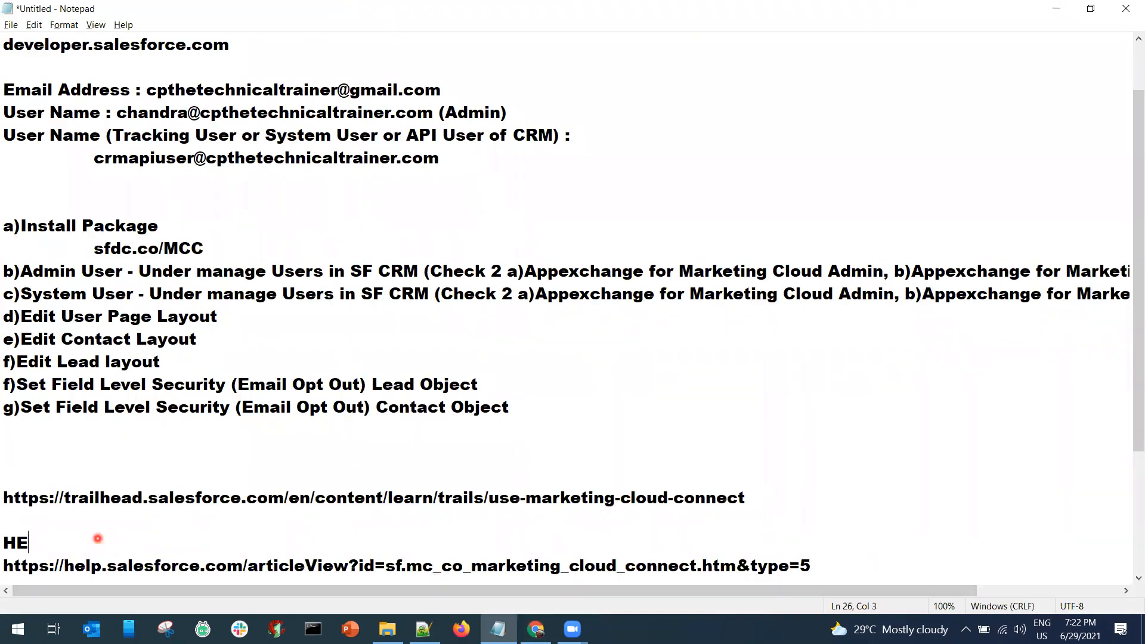
type("FORCE.COM")
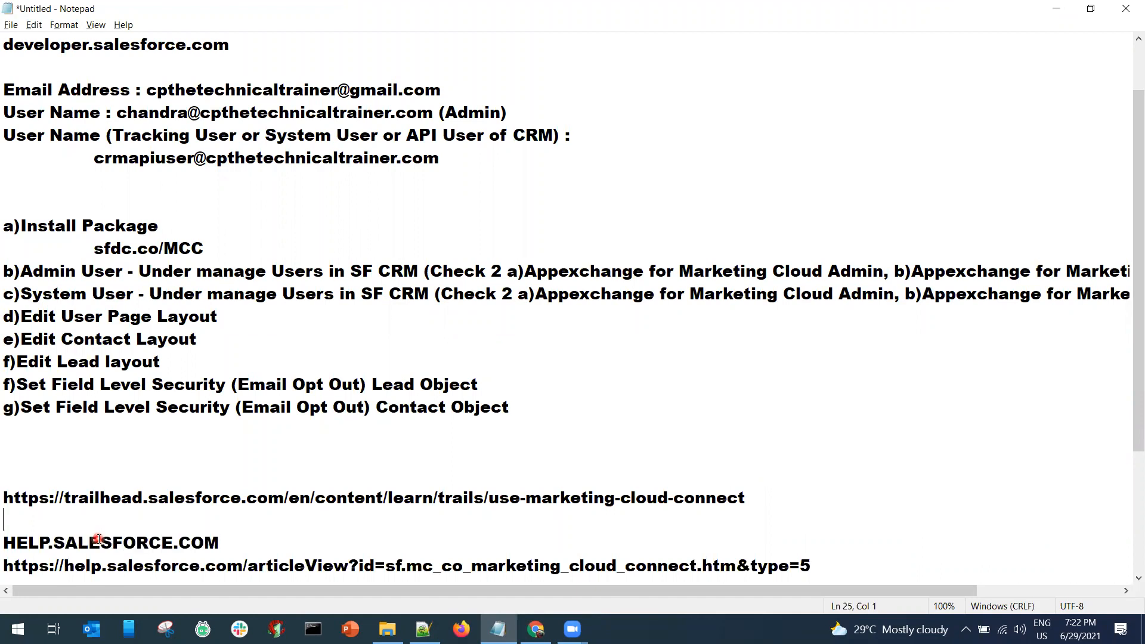
type("ailhead Trail")
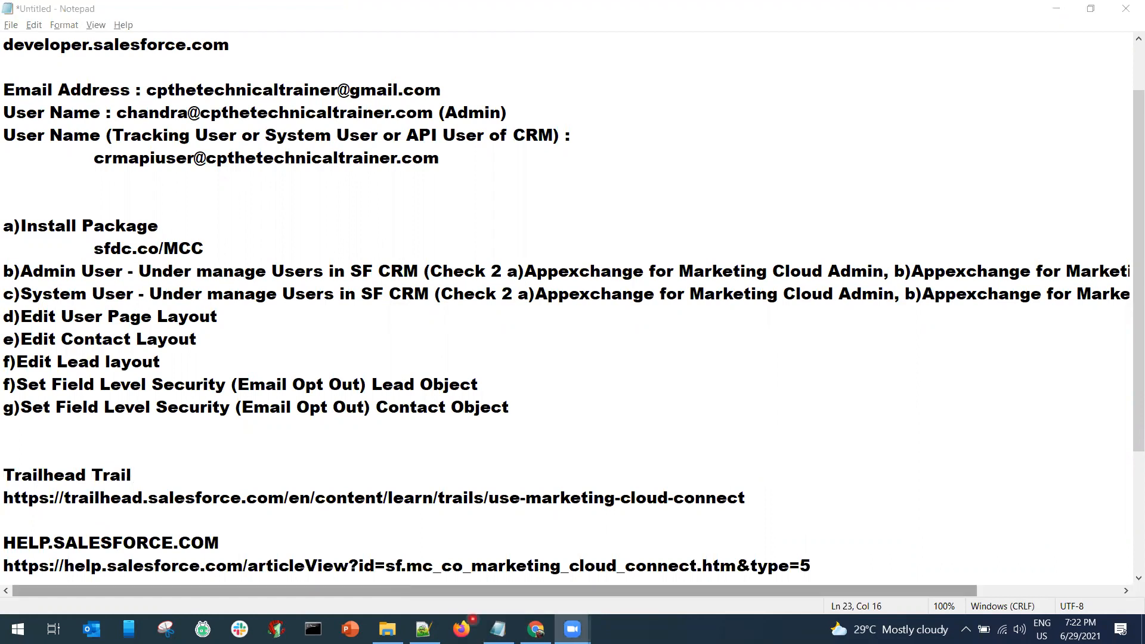
Back in Chrome, close the finished Marketing Cloud Connect article tab.
left_click(535, 630)
left_click(641, 12)
key("ctrl+w")
key("ctrl+w")
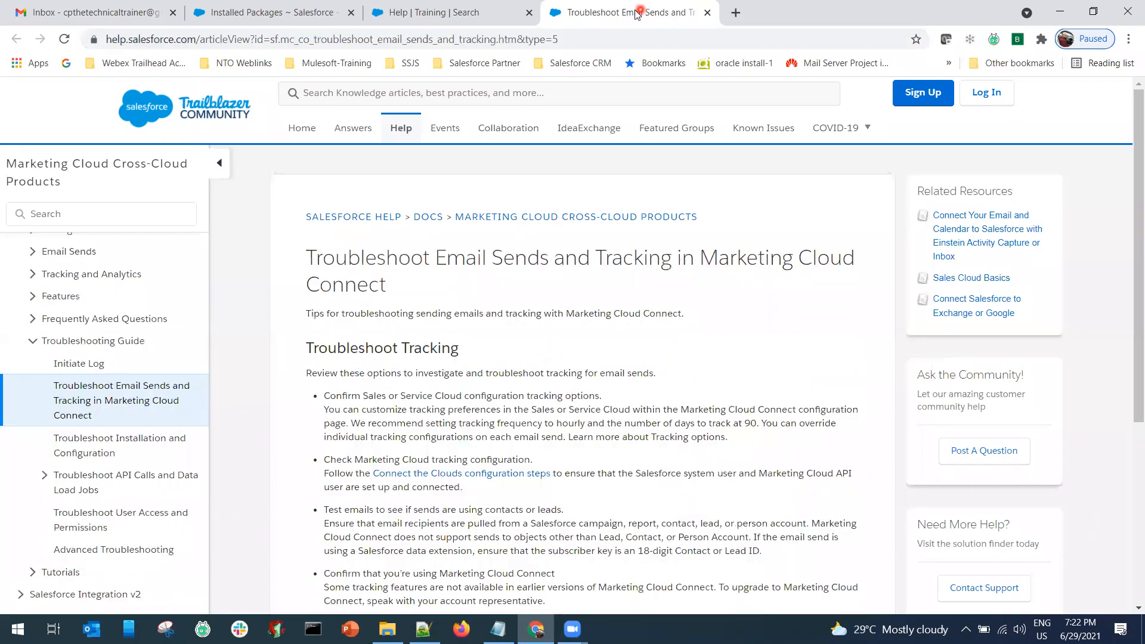
Reopen the accidentally closed Troubleshoot Email Sends and Tracking article tab.
right_click(555, 13)
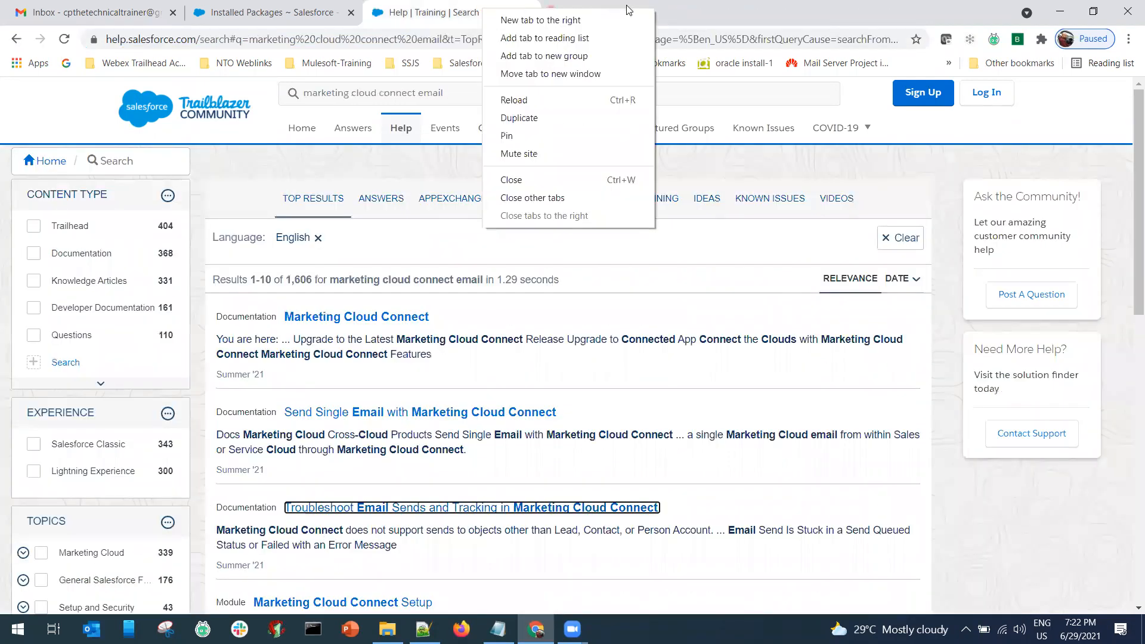
left_click(555, 15)
right_click(554, 13)
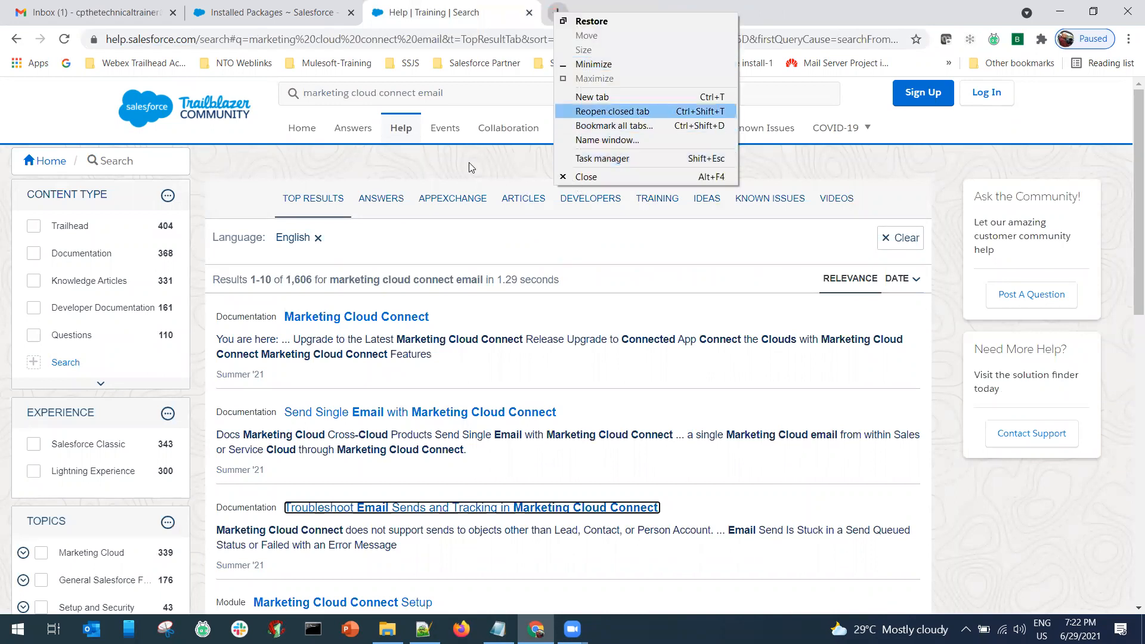
key("Return")
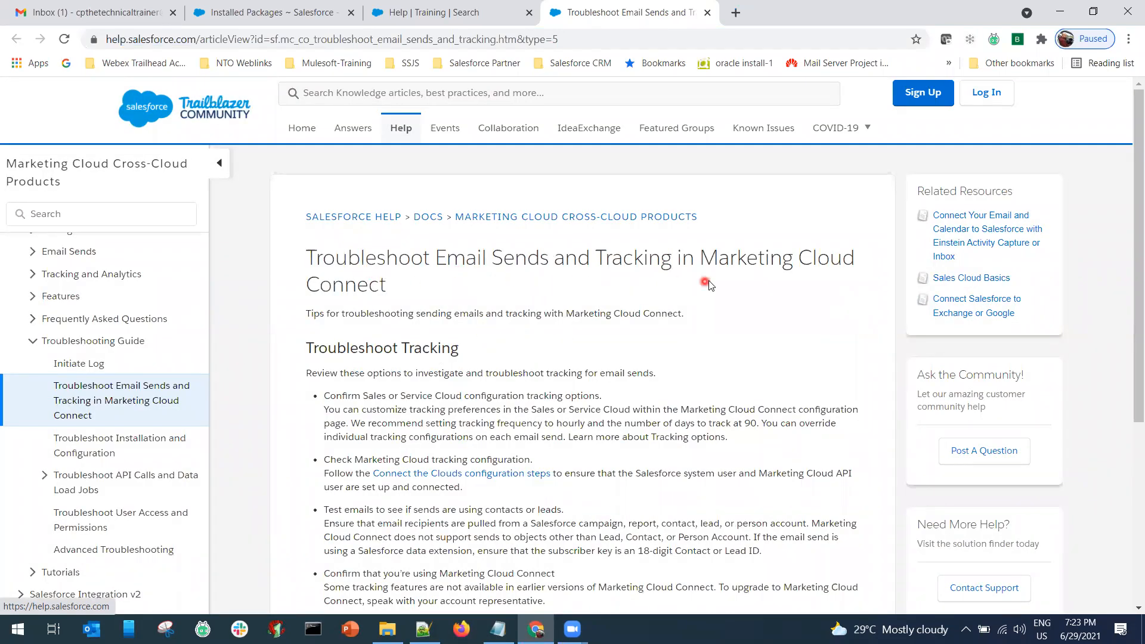
Copy the troubleshooting article's address and switch back to Notepad.
scroll(502, 308, "down", 1)
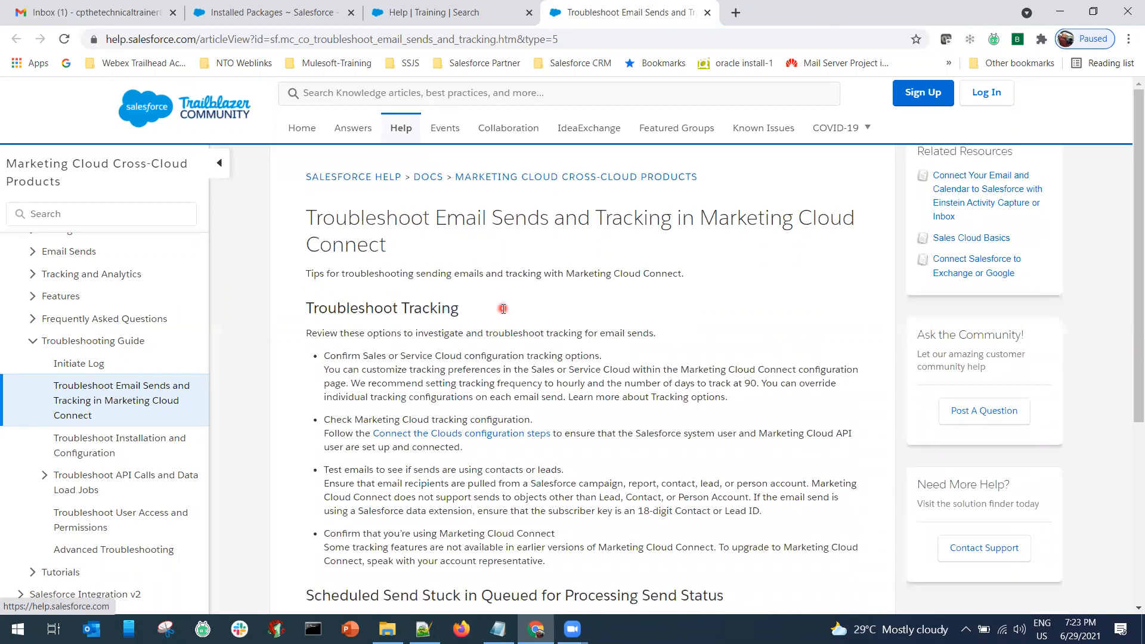
scroll(502, 309, "down", 13)
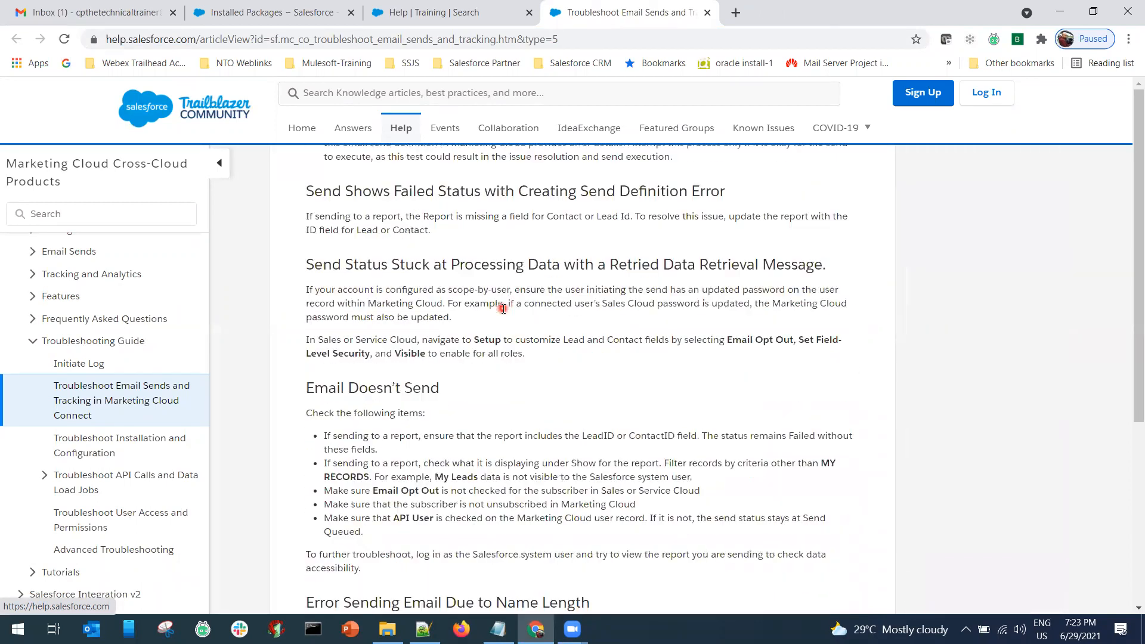
scroll(503, 308, "down", 5)
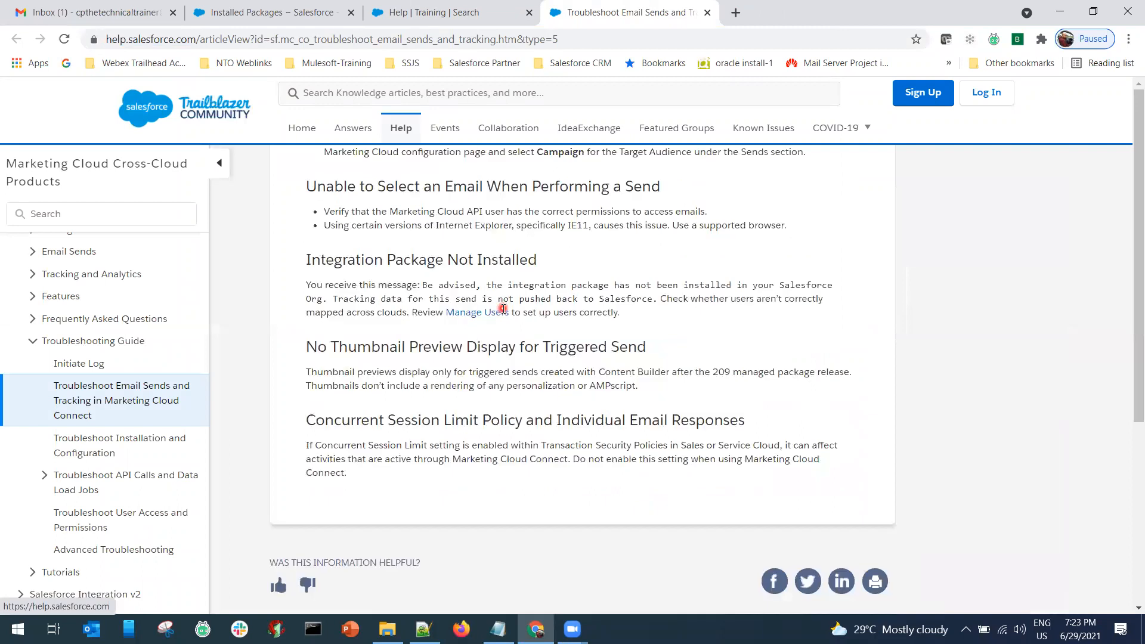
scroll(503, 309, "up", 15)
key("ctrl+l")
key("ctrl+c")
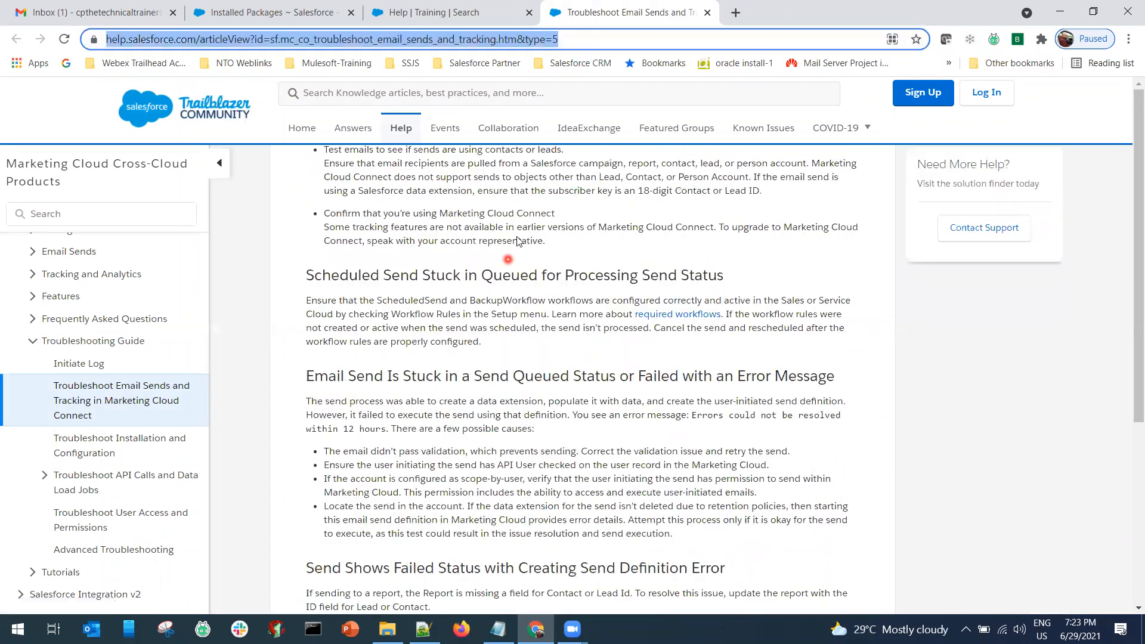
left_click(272, 482)
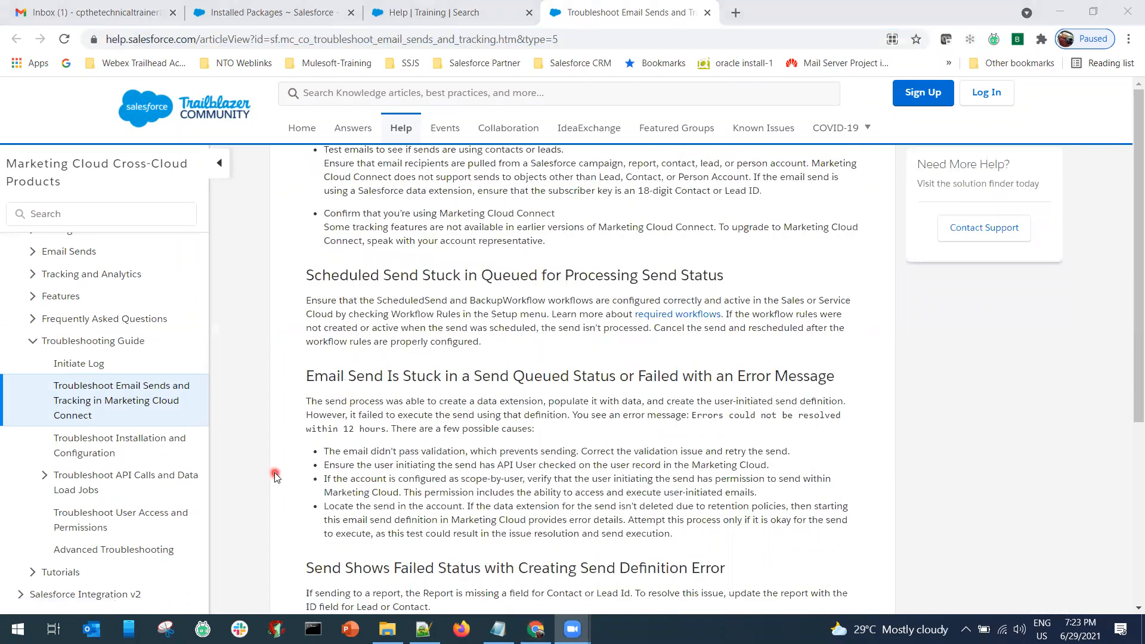
key("alt+Tab")
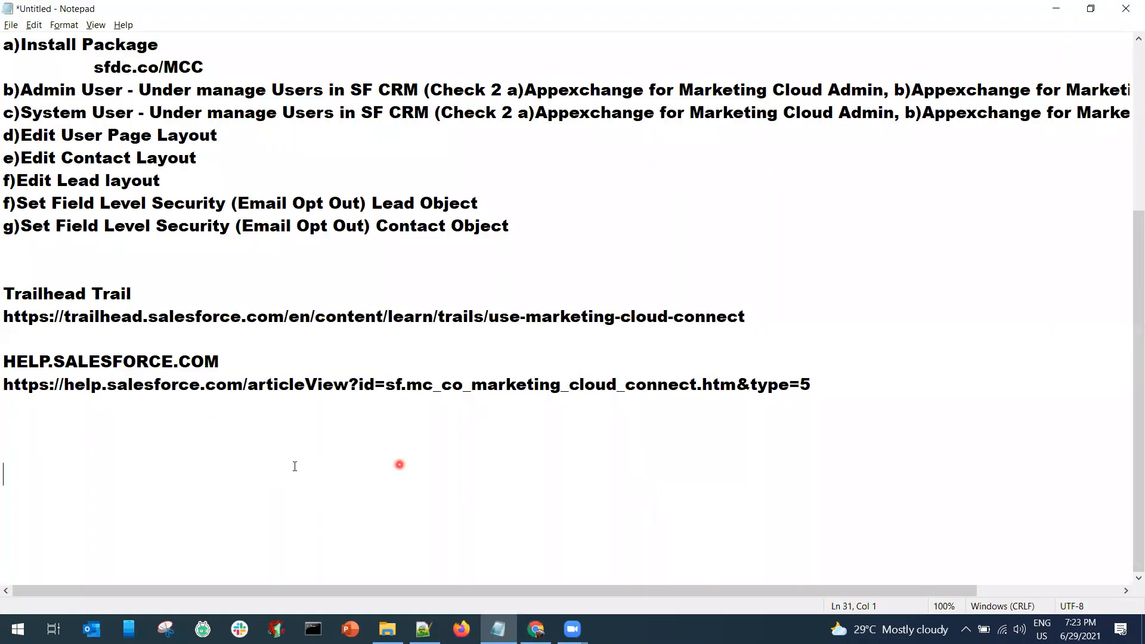
Add a 'Traouble Shooting' heading with the article address, then bring up the Gmail inbox.
left_click(49, 431)
type("Traouble Shooting")
key("Return")
key("ctrl+v")
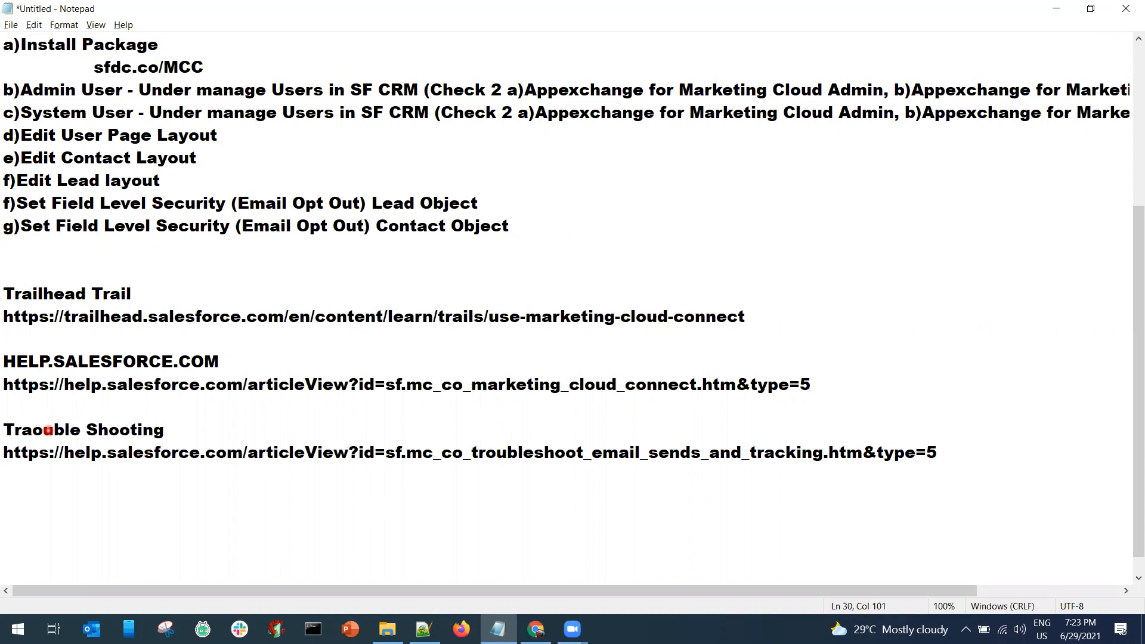
key("alt+Tab")
key("alt+Tab")
left_click(34, 9)
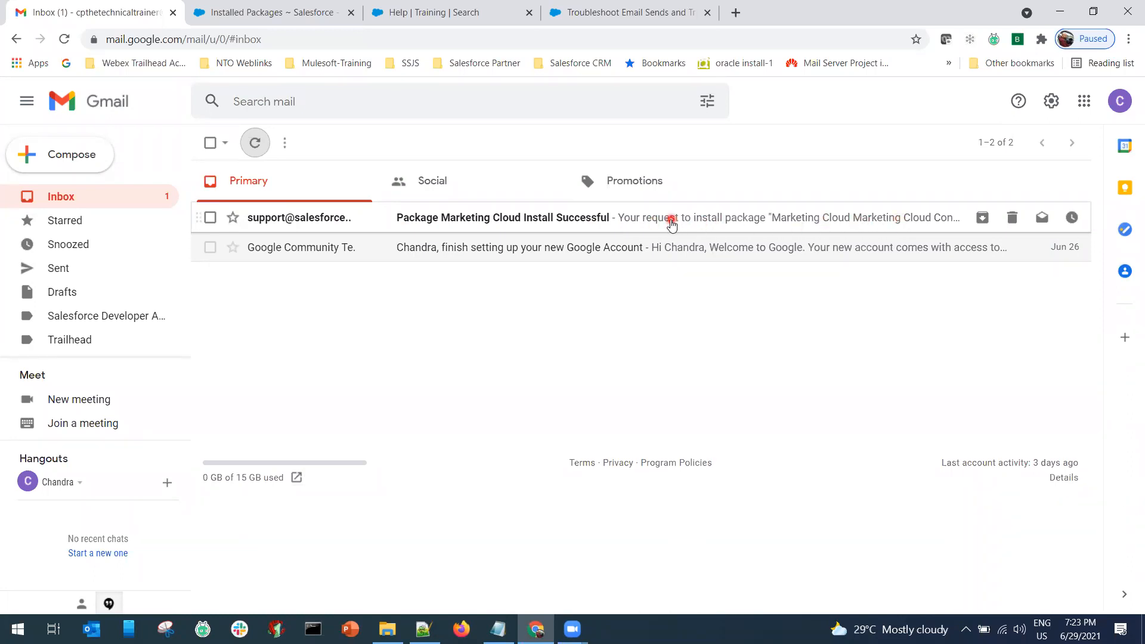
Read the Package Marketing Cloud Install Successful email and file it under Salesforce Developer Accounts.
mouse_move(295, 223)
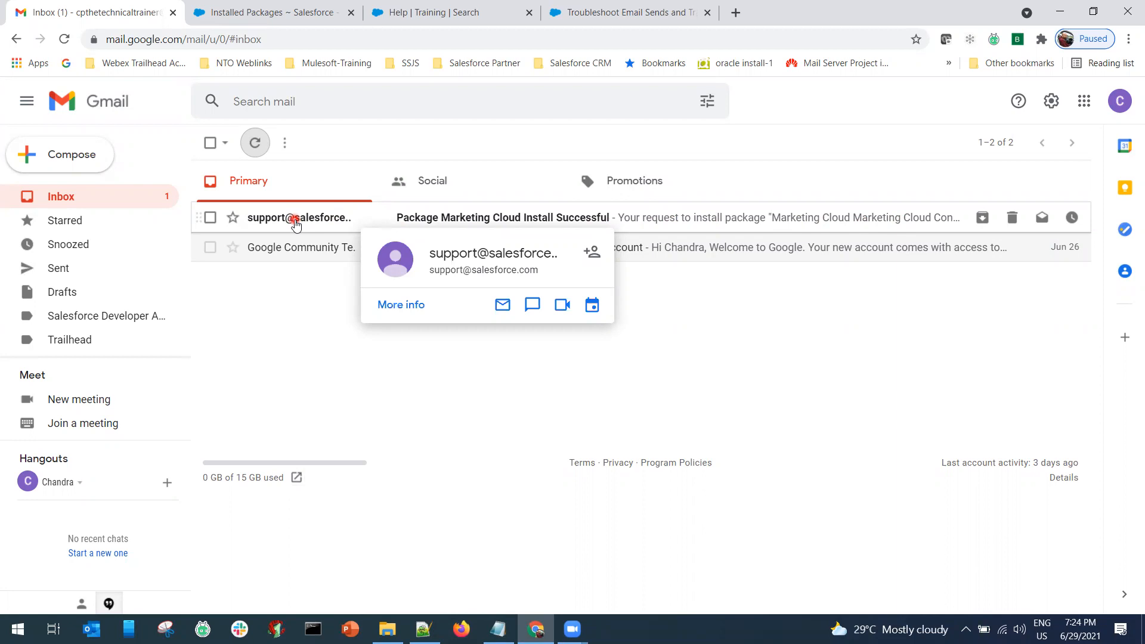
left_click(295, 222)
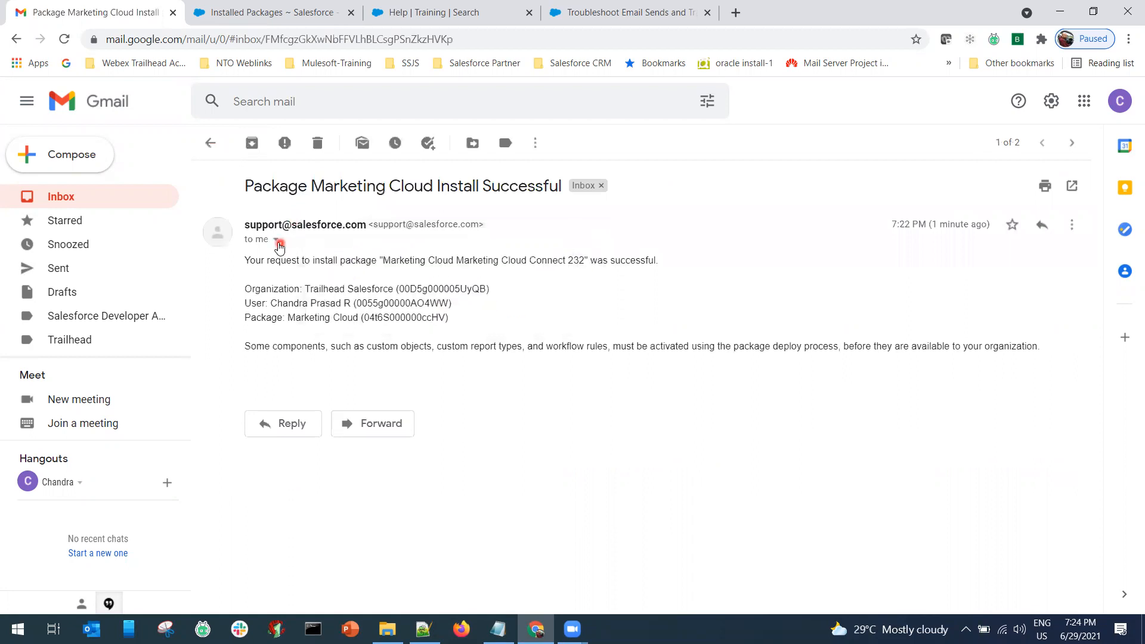
left_click(278, 241)
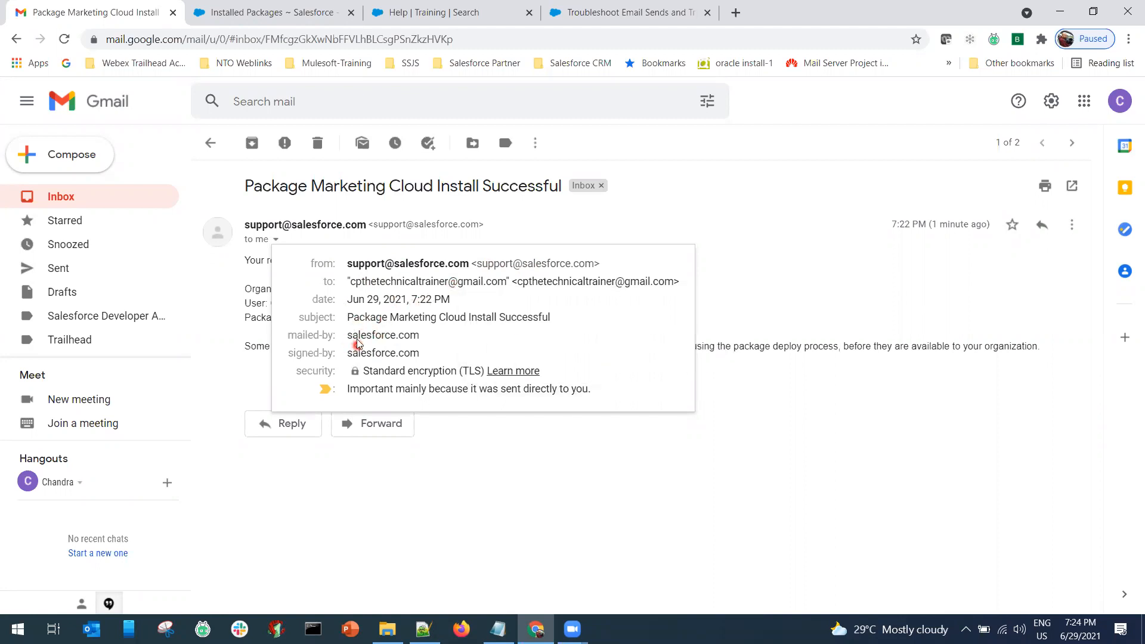
left_click(487, 490)
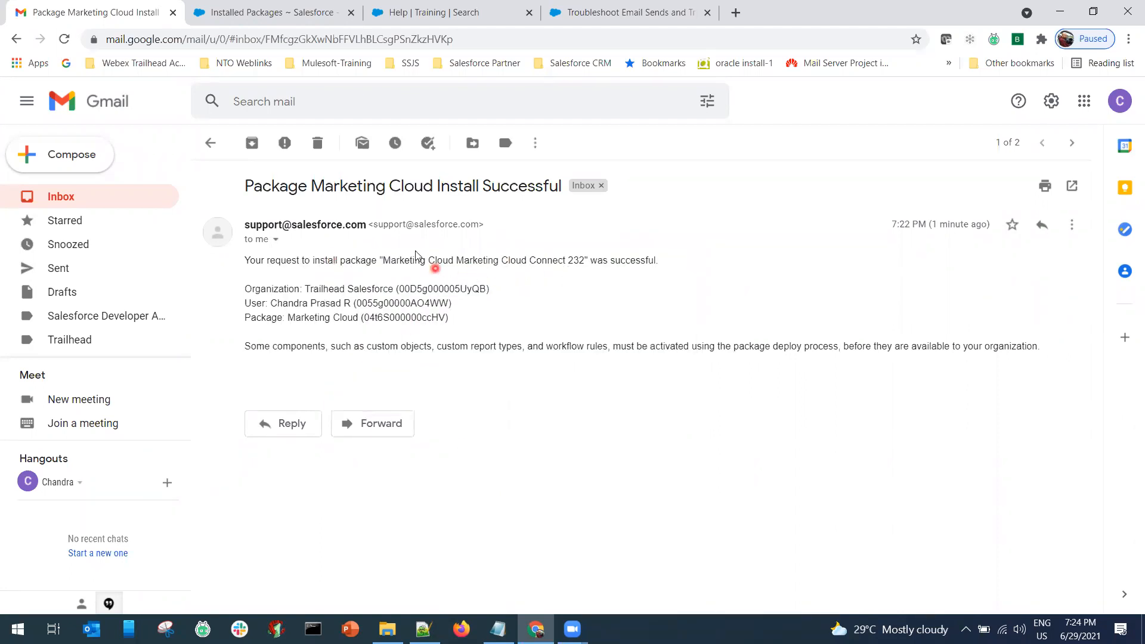
left_click(211, 143)
left_click_drag(309, 242, 90, 316)
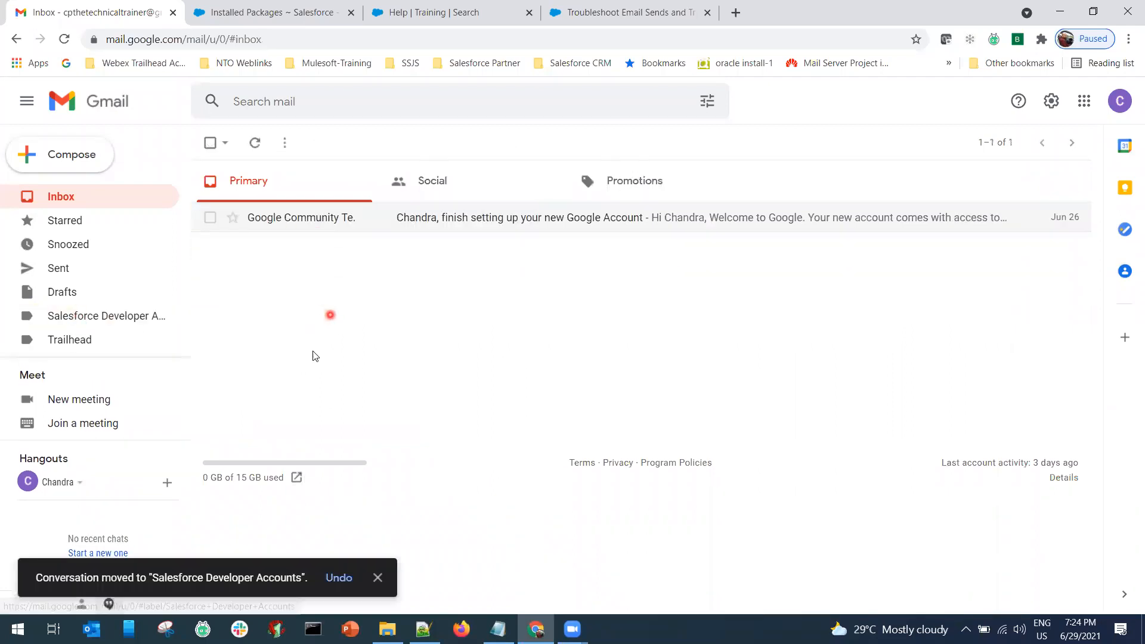
Reload Installed Packages via Quick Find 'ins' to confirm Marketing Cloud 232.0 is Active.
left_click(280, 12)
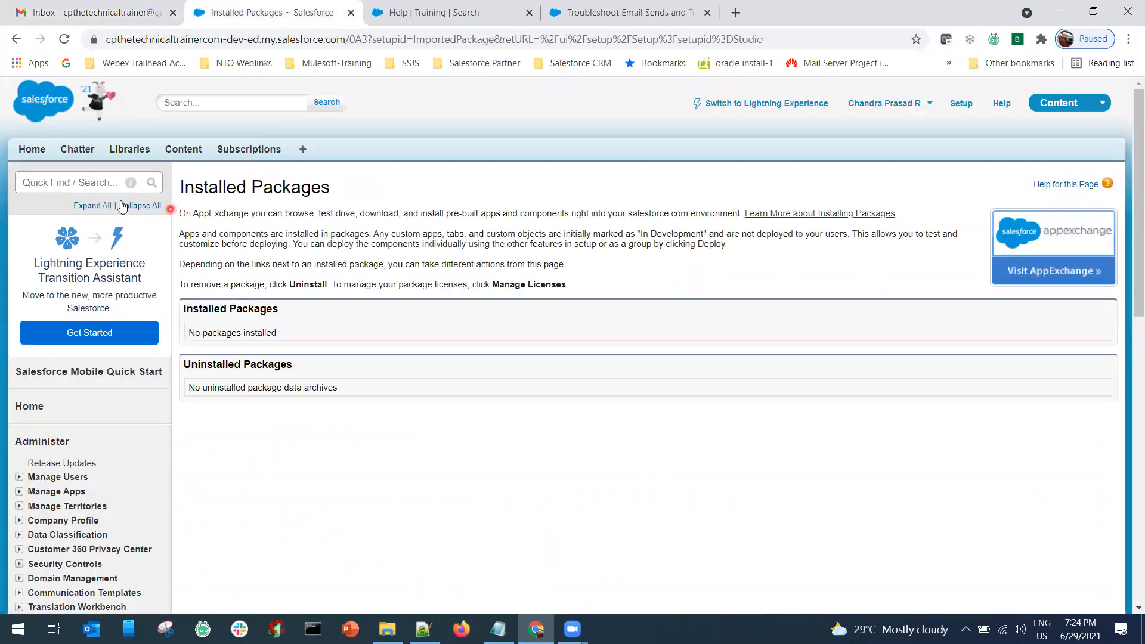
left_click(107, 185)
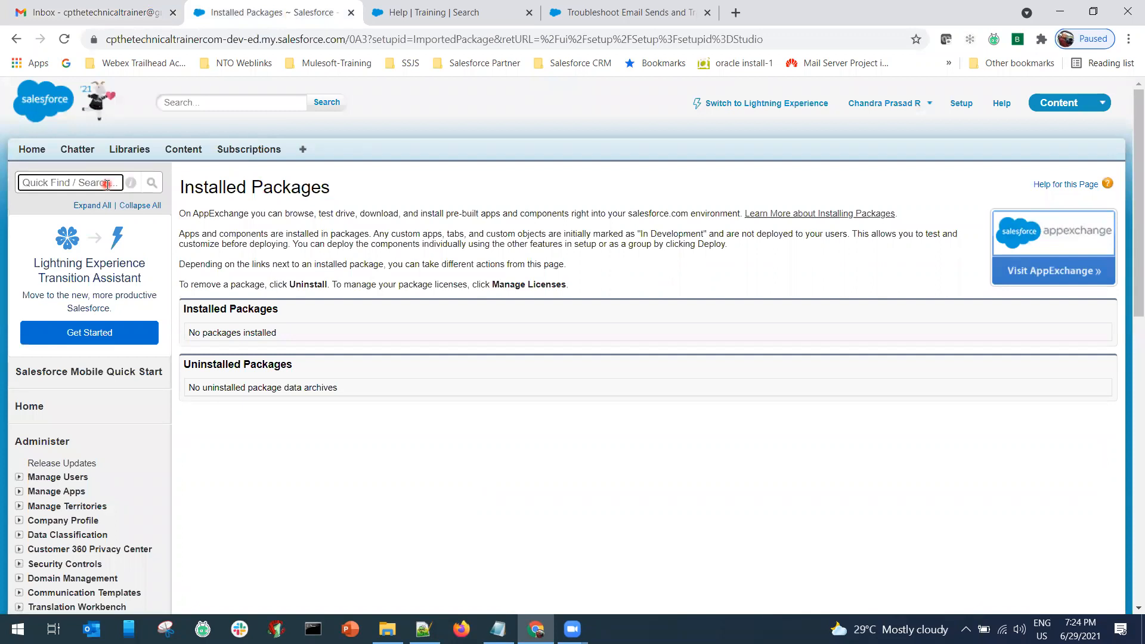
type("ins")
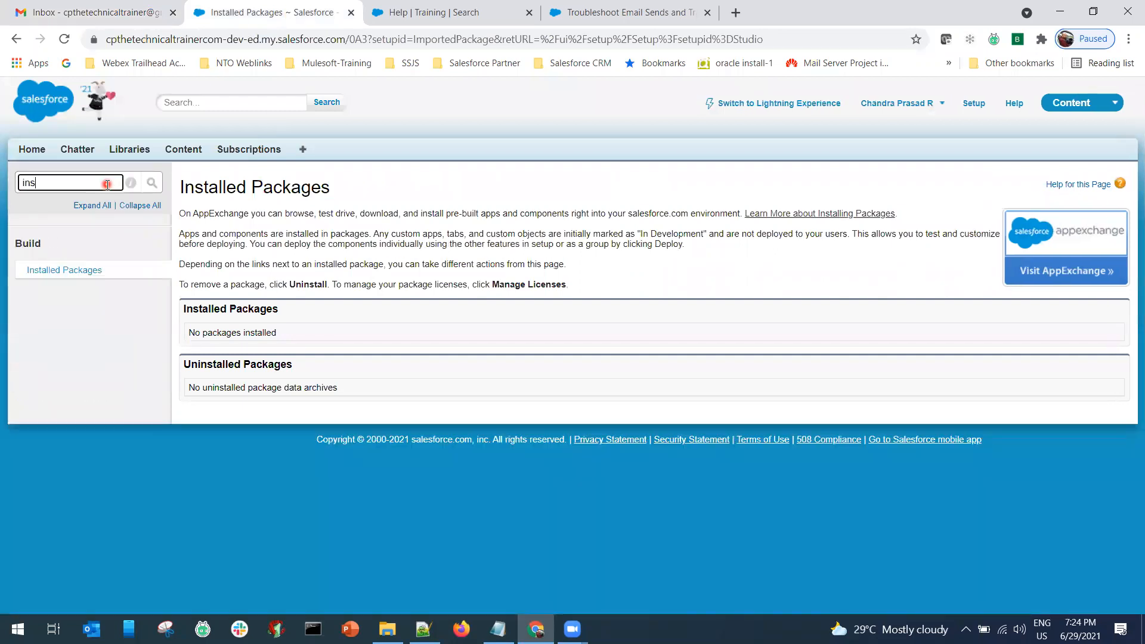
left_click(84, 271)
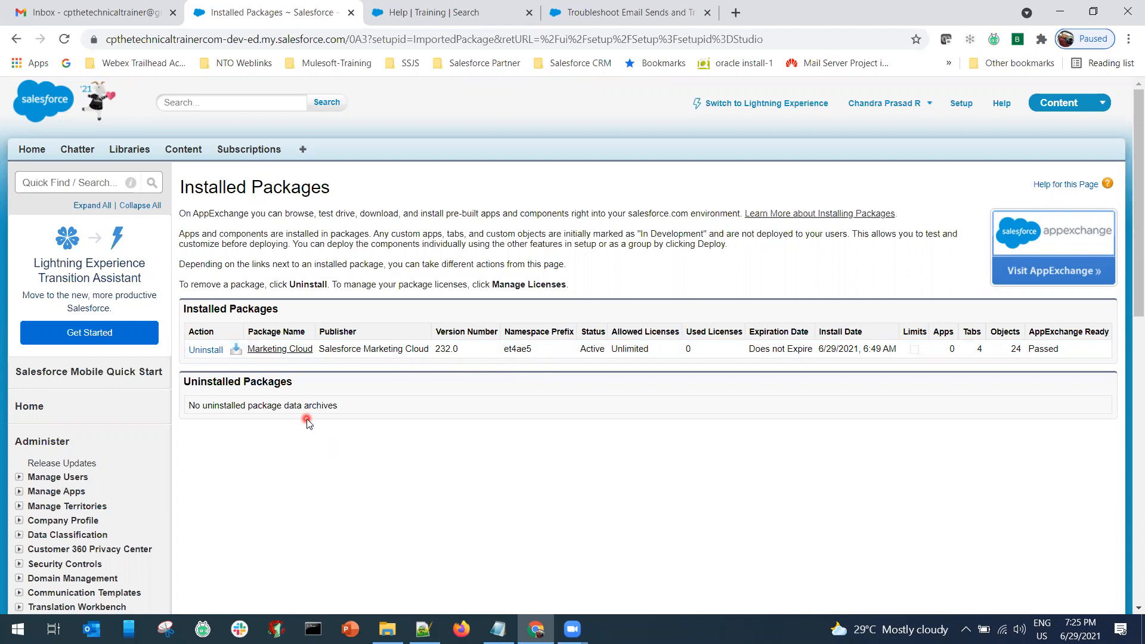
key("alt+Tab")
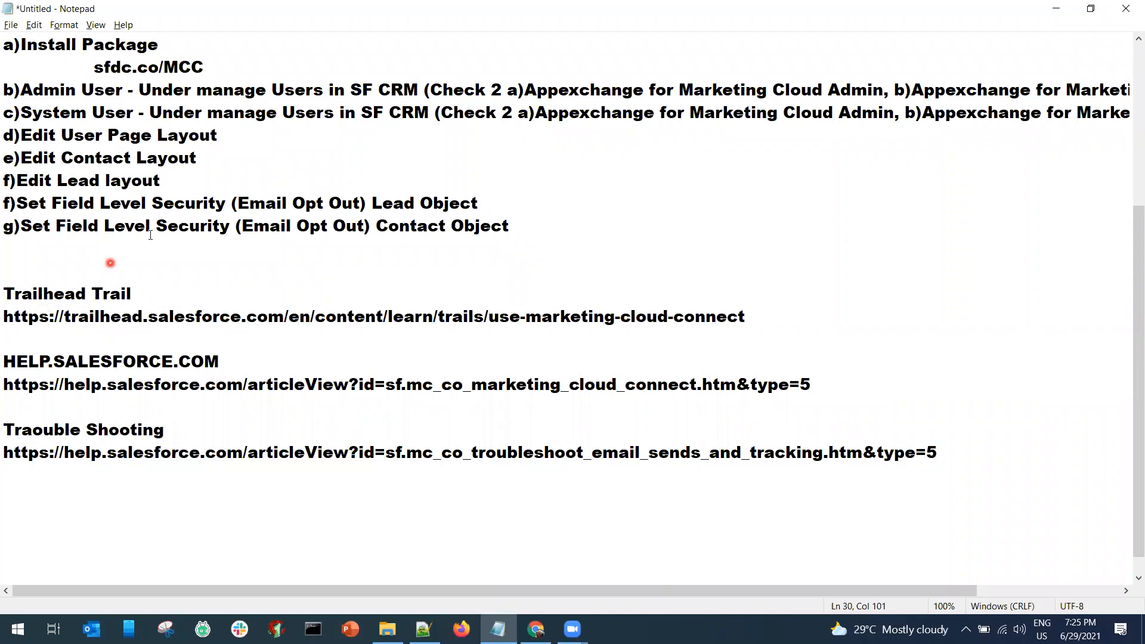
Move the 'd)Edit User Page Layout' line to just below sfdc.co/MCC.
scroll(54, 313, "up", 4)
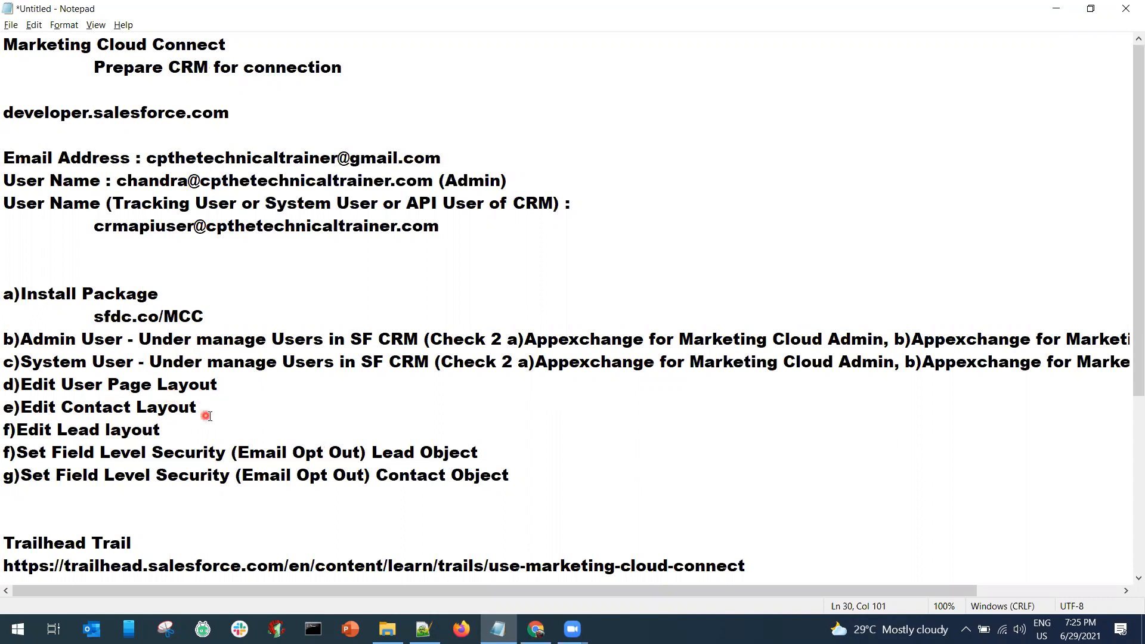
left_click_drag(241, 386, 6, 390)
key("ctrl+c")
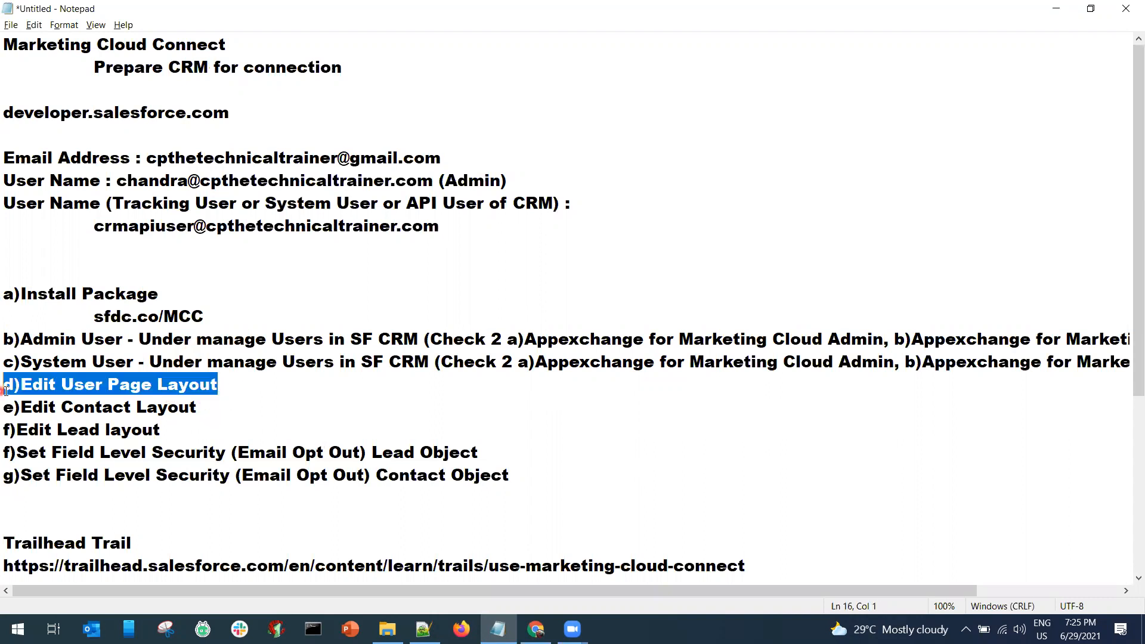
key("Delete")
left_click(217, 319)
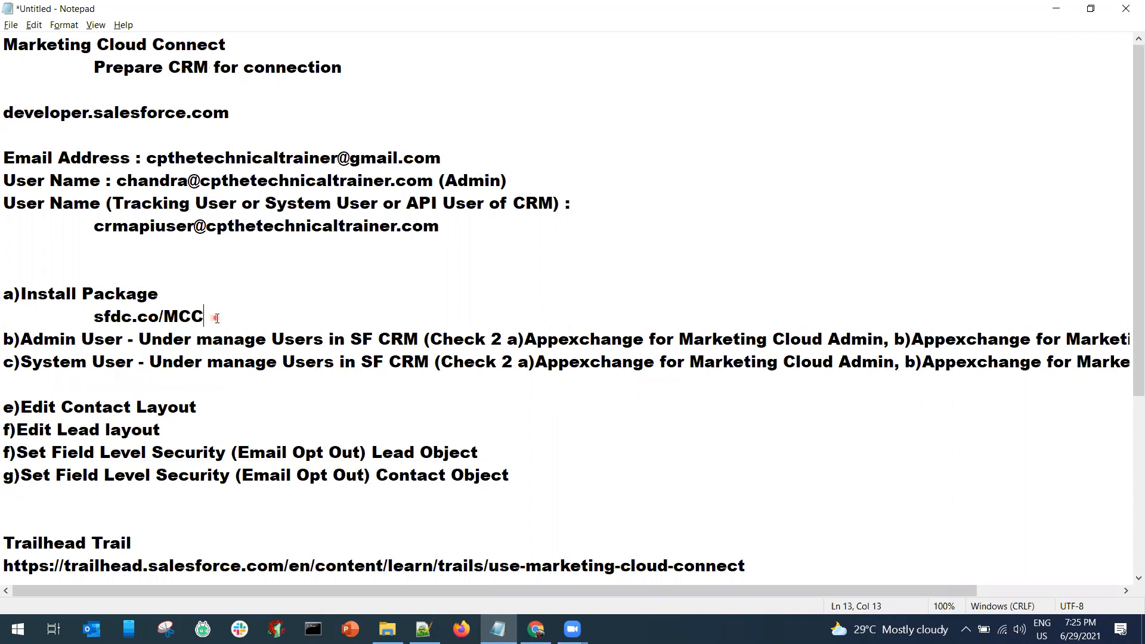
key("Return")
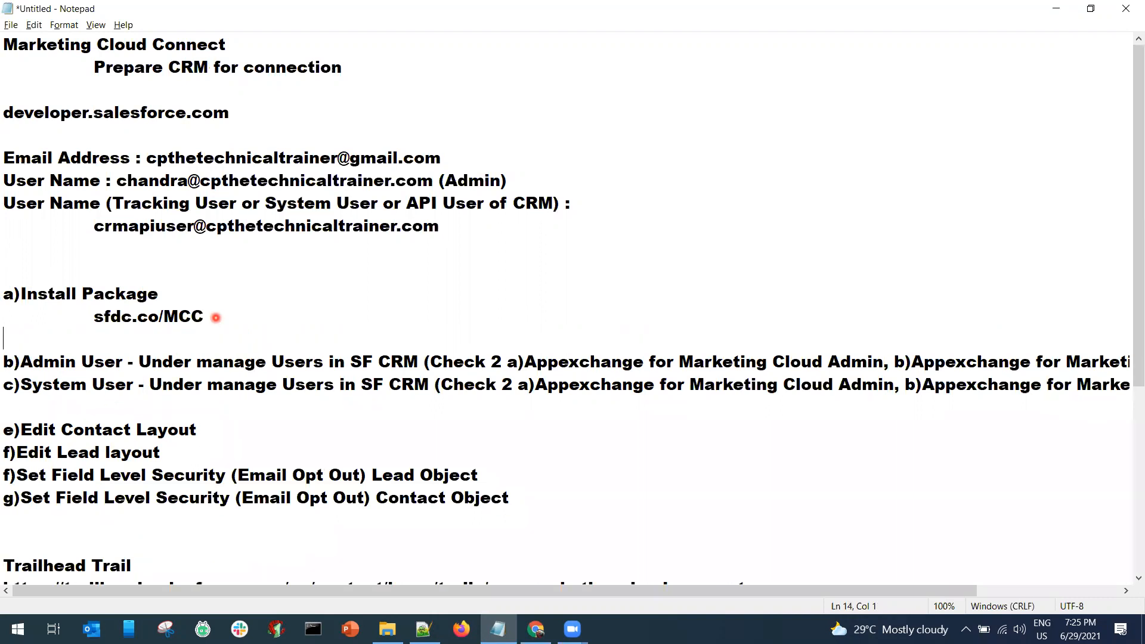
key("ctrl+v")
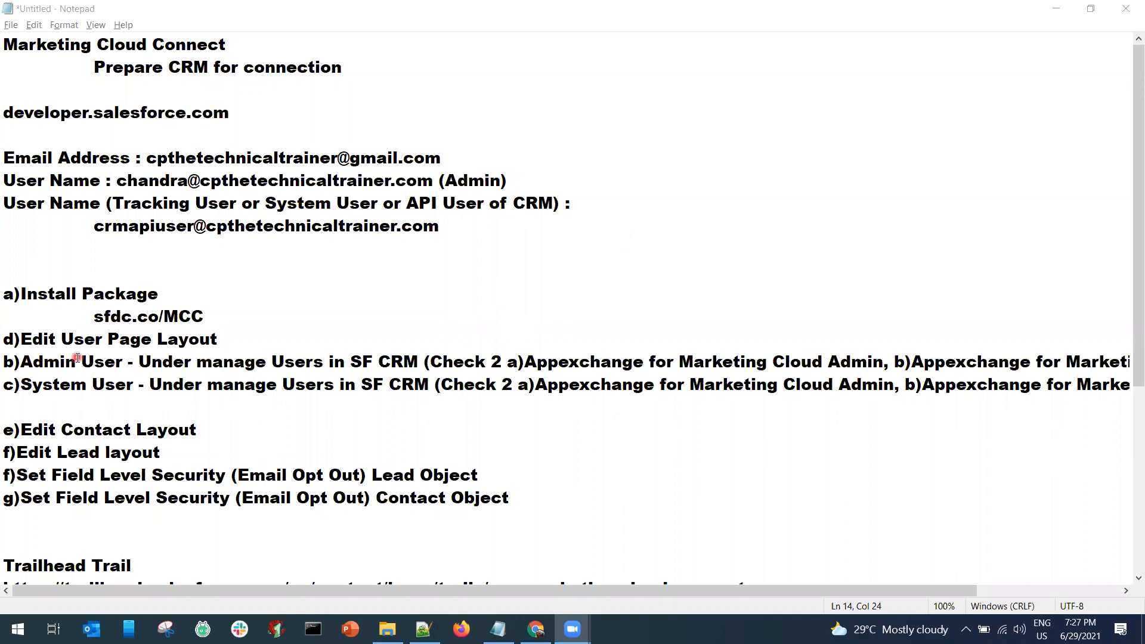
Reletter the steps so Edit User Page Layout is b) and Admin User is c).
left_click(17, 342)
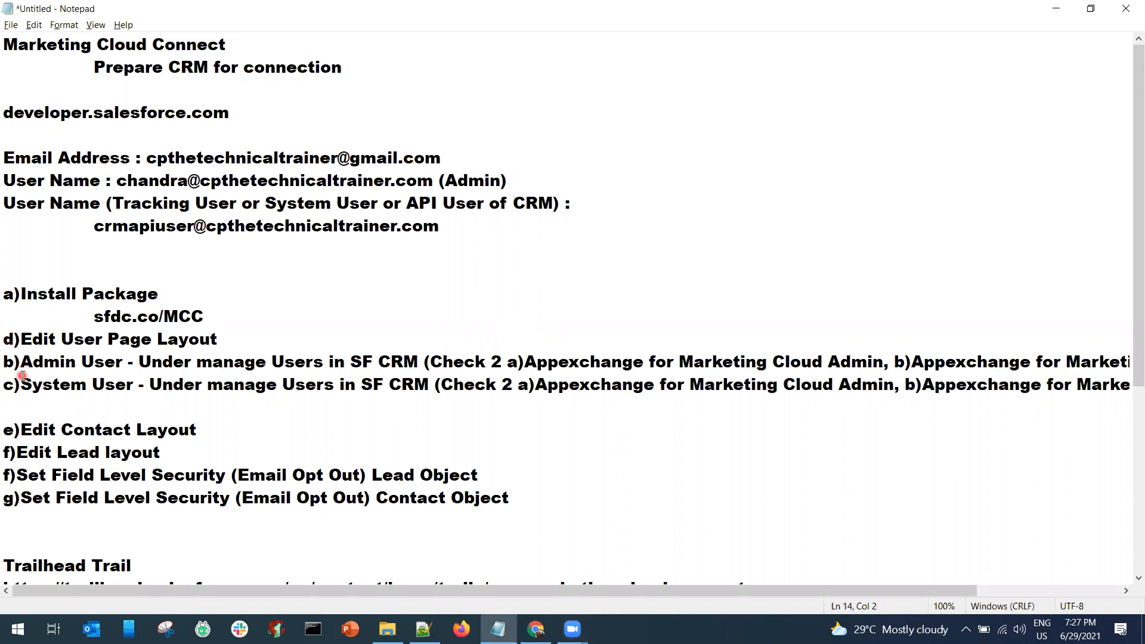
key("BackSpace")
type("b")
key("BackSpace")
type("c")
Go to Salesforce Setup and expand Build > Customize.
left_click(536, 629)
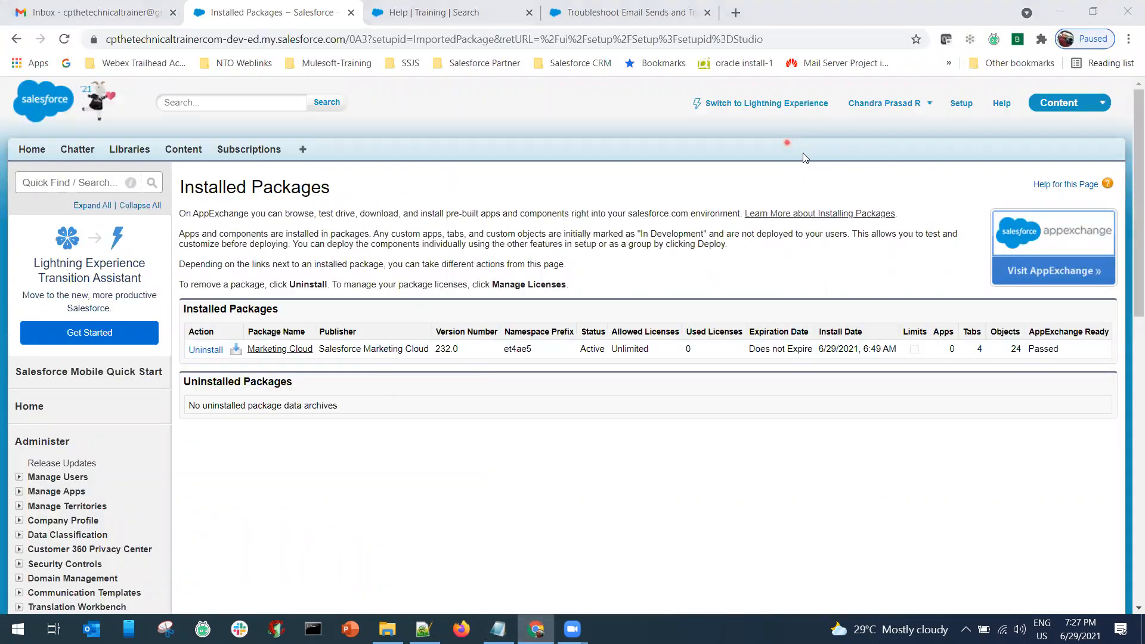
left_click(955, 107)
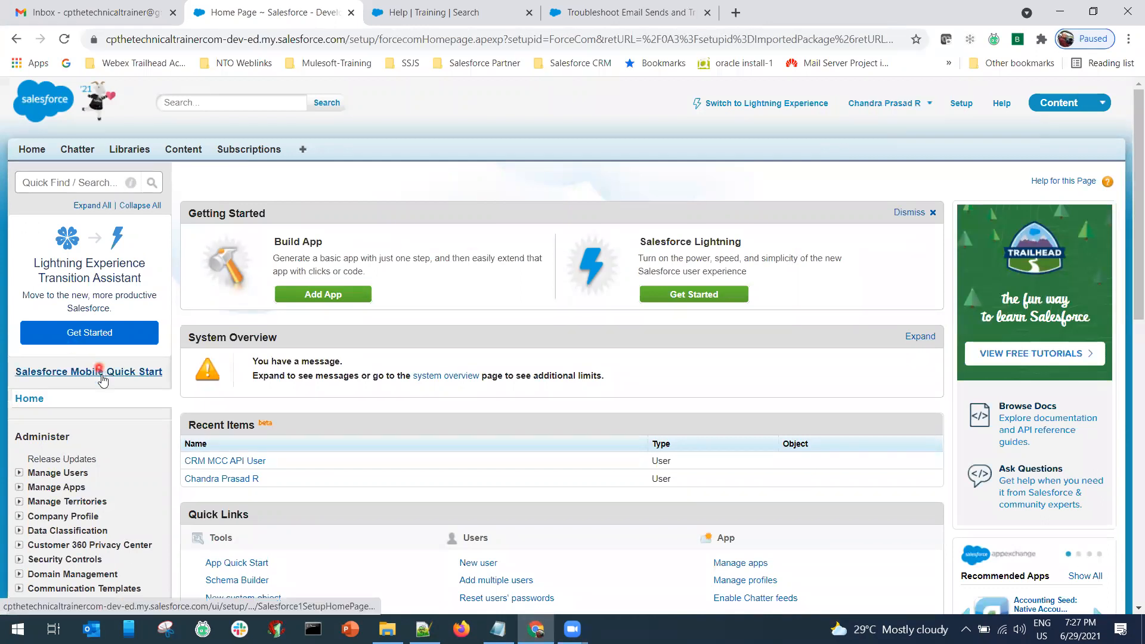
scroll(112, 413, "down", 1)
scroll(112, 412, "down", 4)
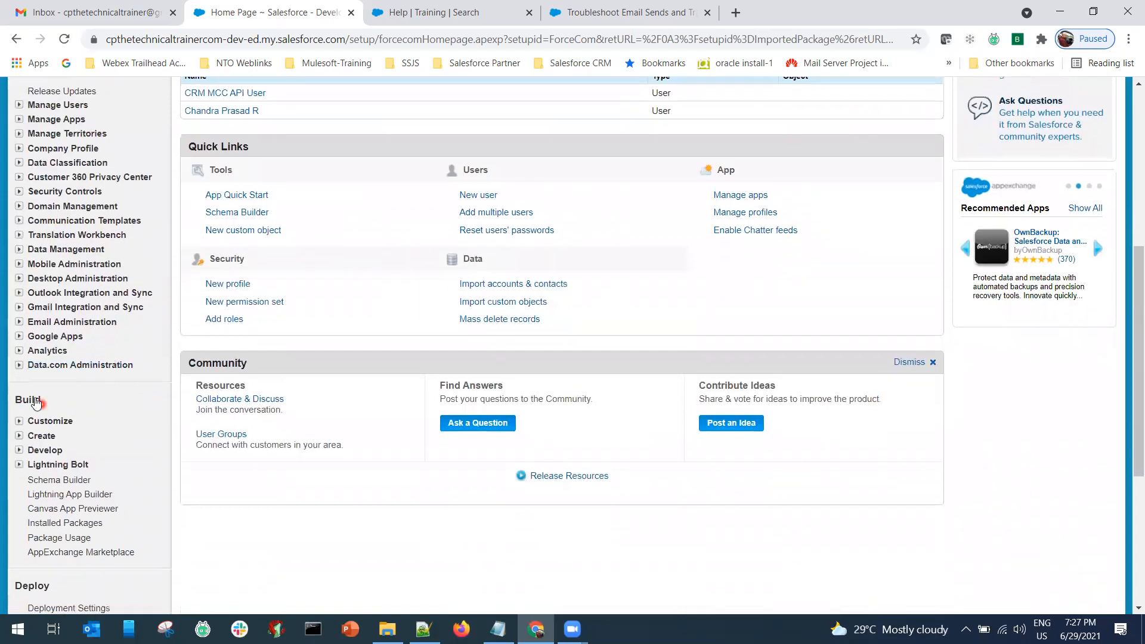
left_click(20, 418)
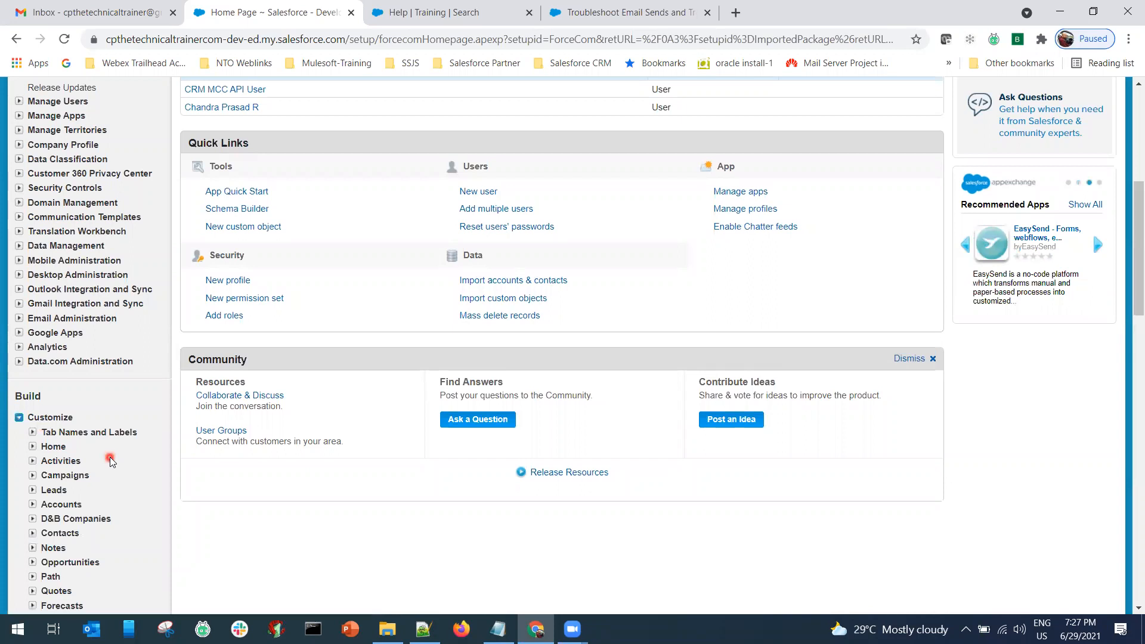
Expand Users and open Page Layouts, showing User Layout and User Profile Layout.
scroll(95, 460, "down", 1)
scroll(110, 460, "down", 3)
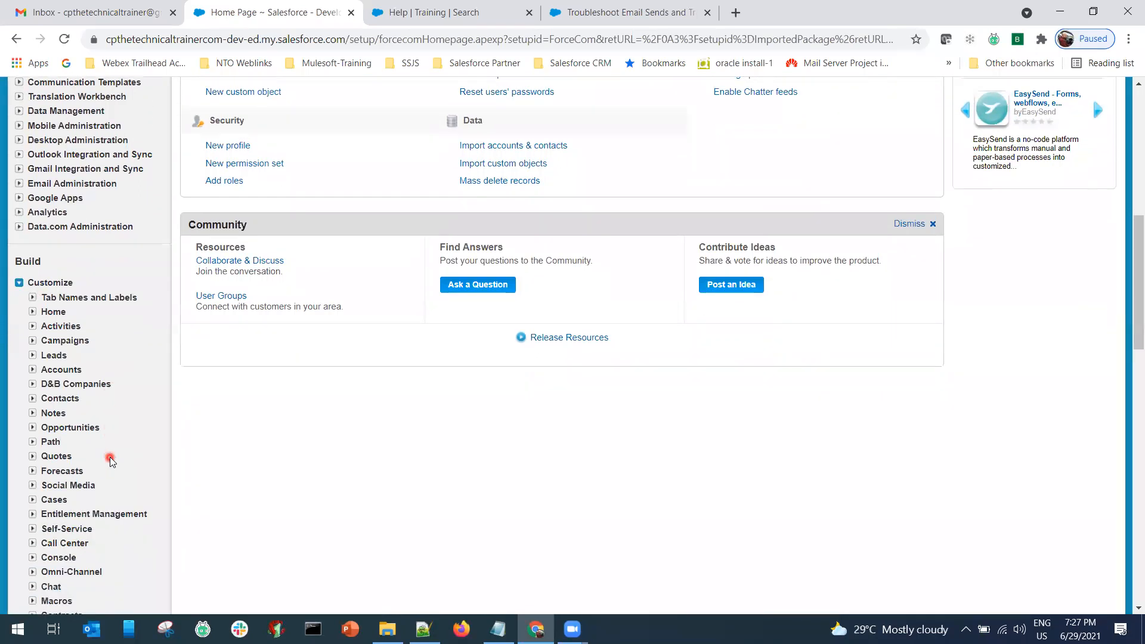
scroll(110, 461, "down", 2)
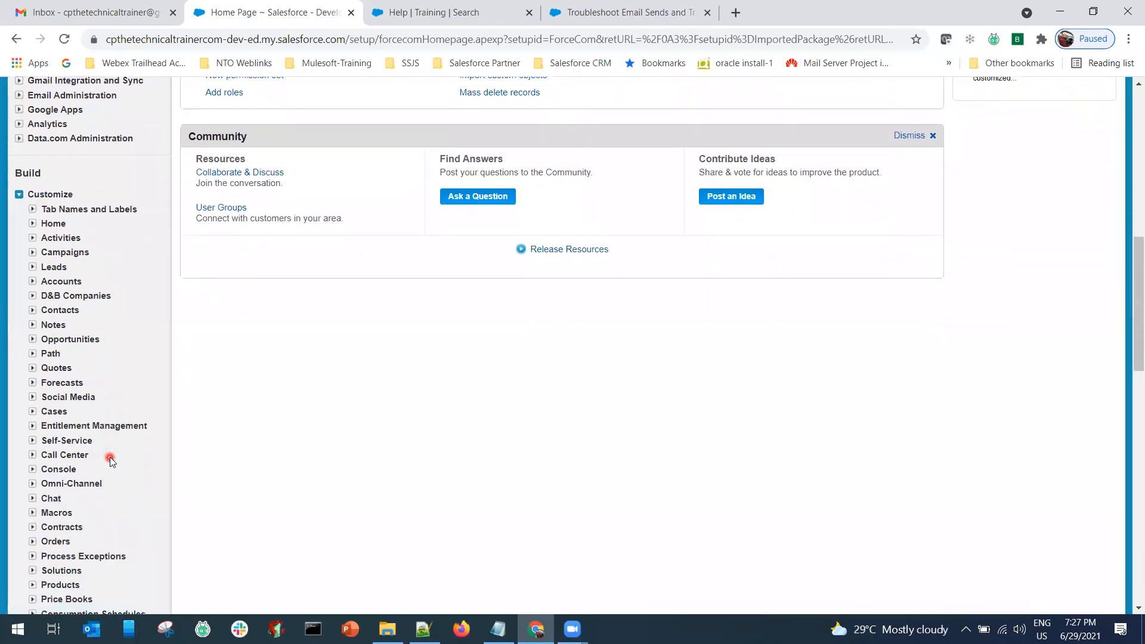
scroll(110, 460, "down", 3)
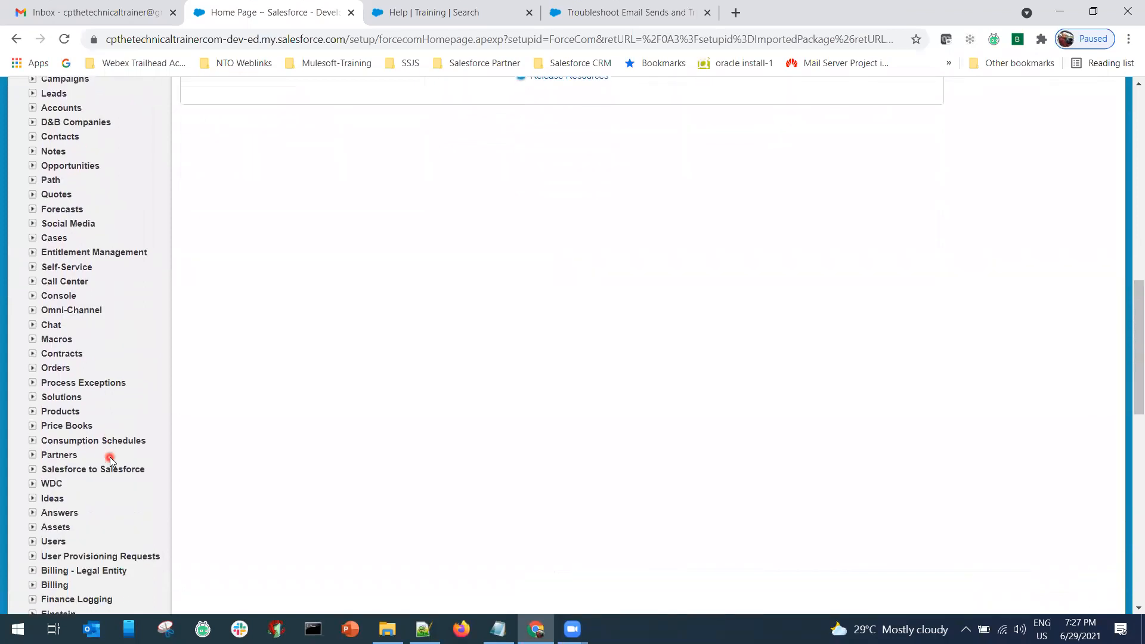
scroll(53, 492, "down", 1)
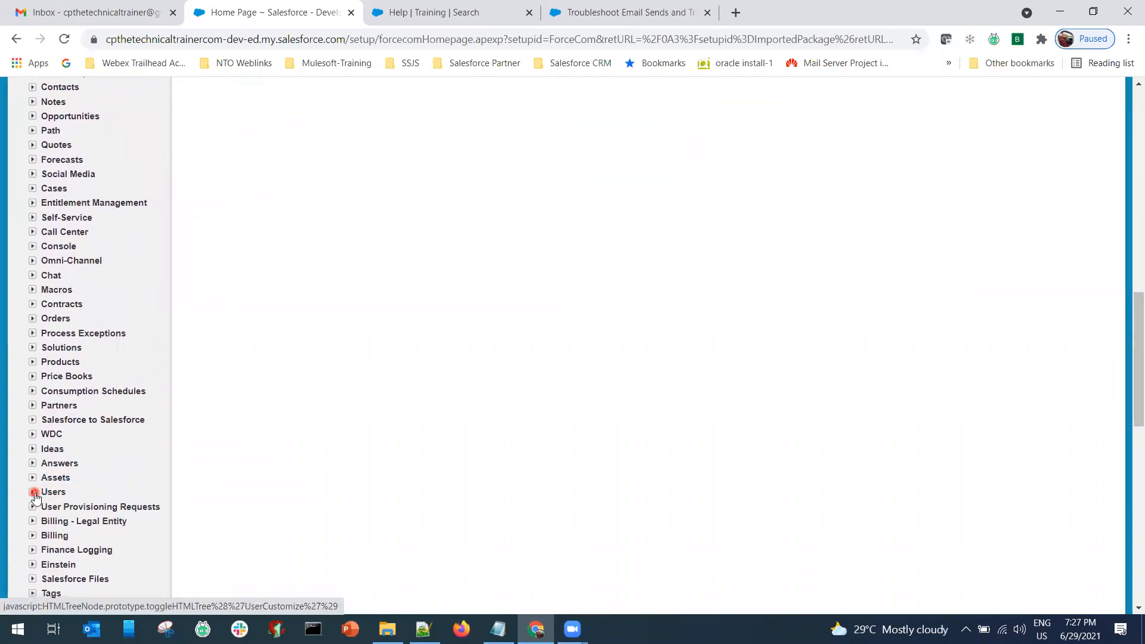
left_click(33, 492)
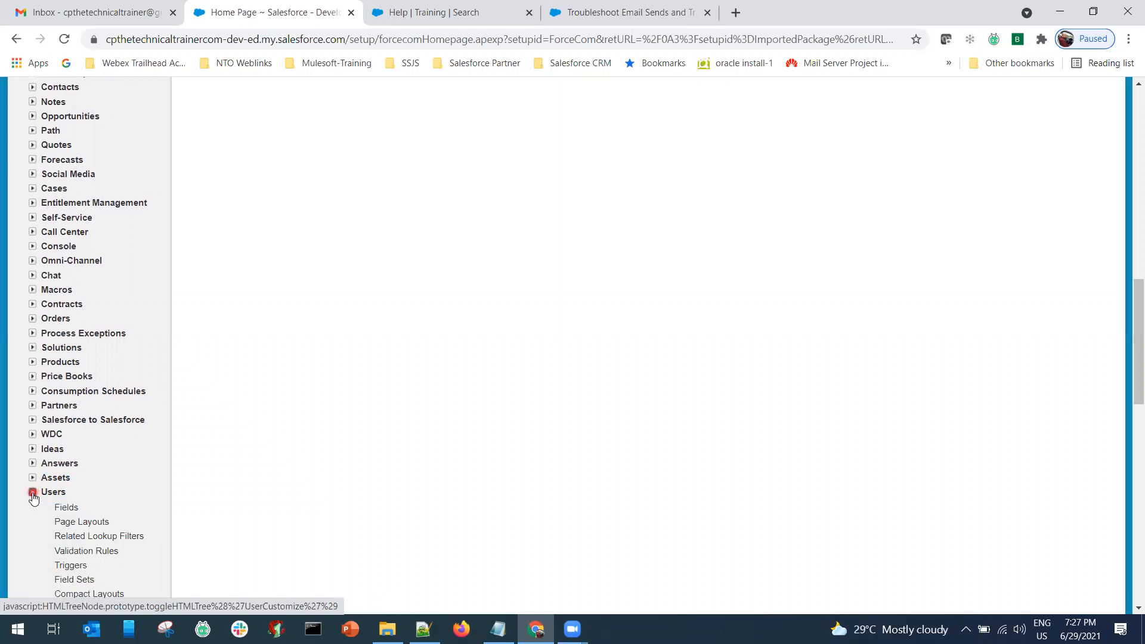
scroll(34, 499, "down", 3)
left_click(76, 374)
left_click(81, 374)
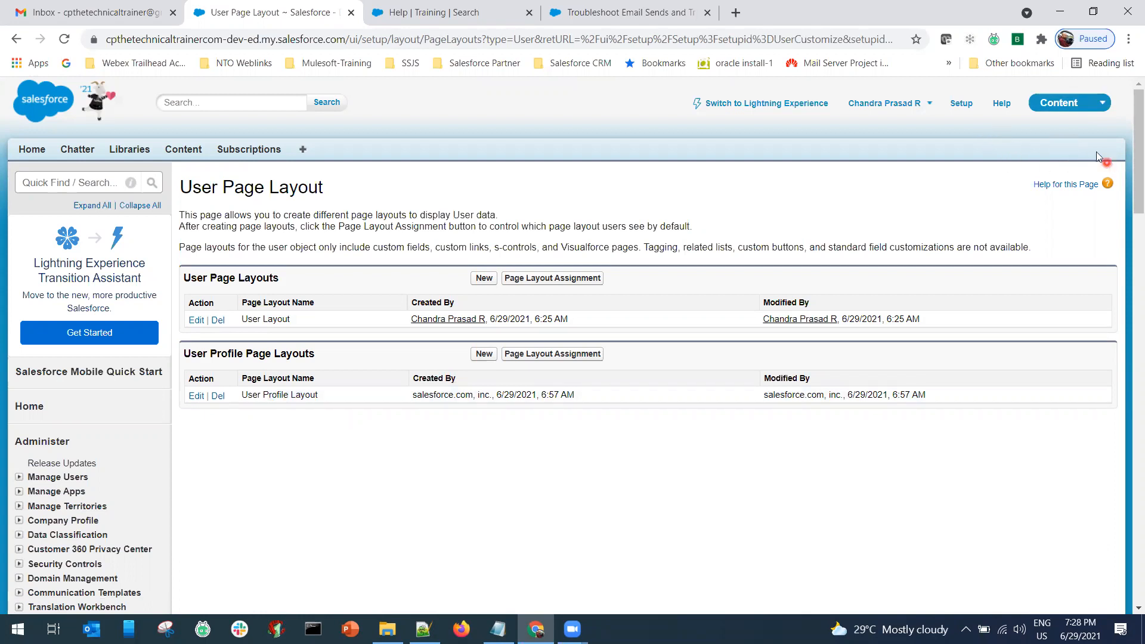
Drag Marketing Cloud for AppExchange Admin and User fields into User Layout's Additional Information, then cancel.
left_click(197, 322)
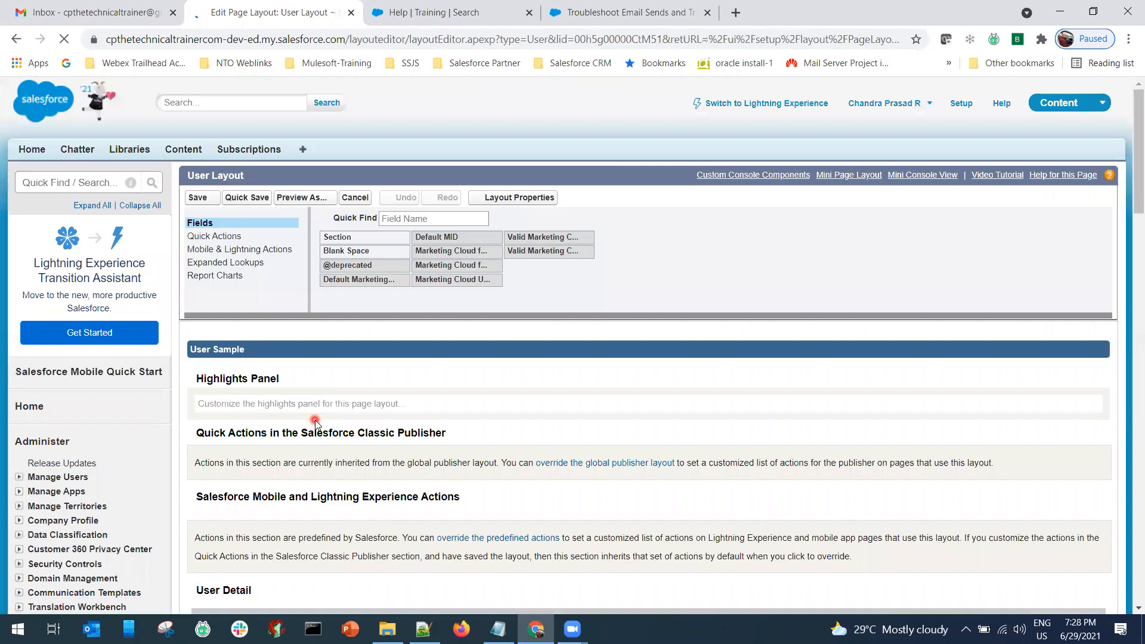
left_click(361, 316)
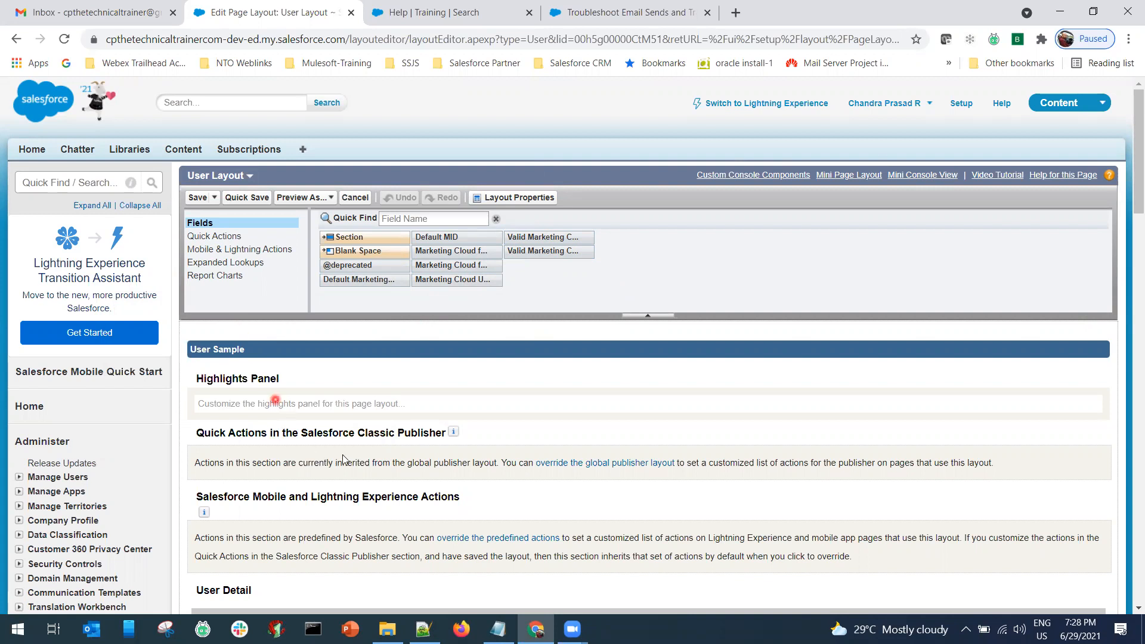
scroll(341, 456, "down", 3)
scroll(343, 456, "down", 3)
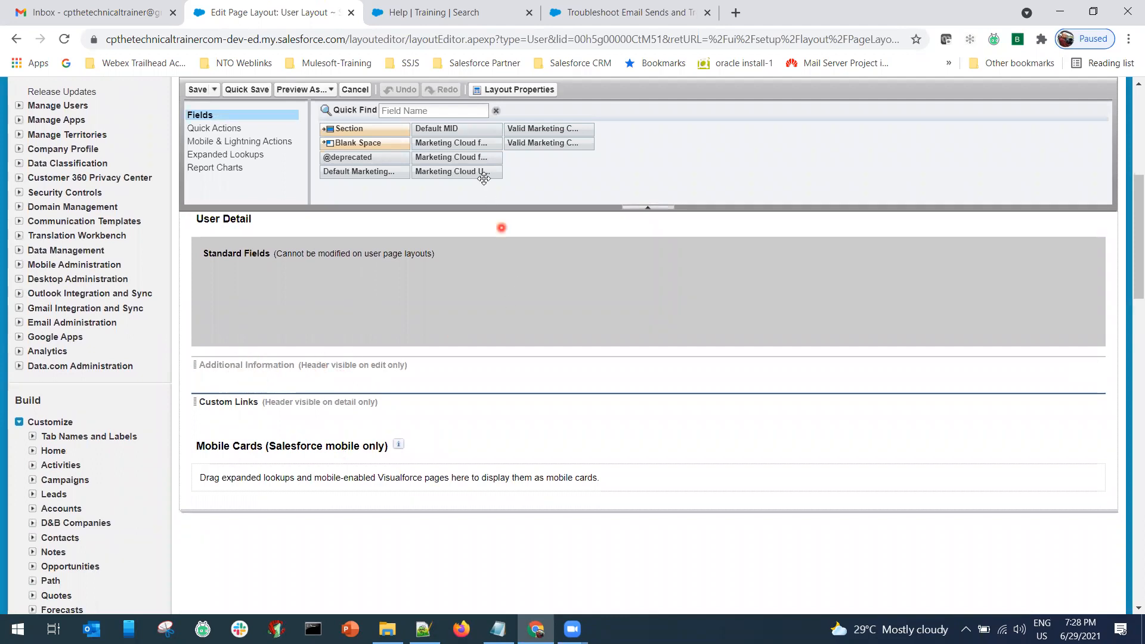
mouse_move(464, 145)
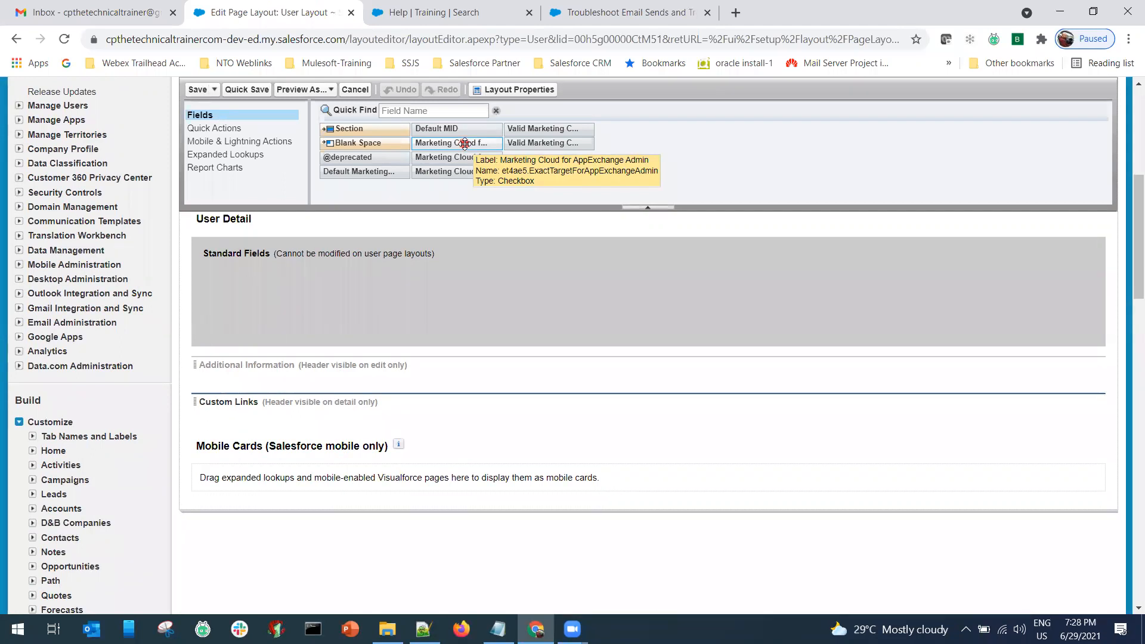
left_click_drag(368, 346, 319, 370)
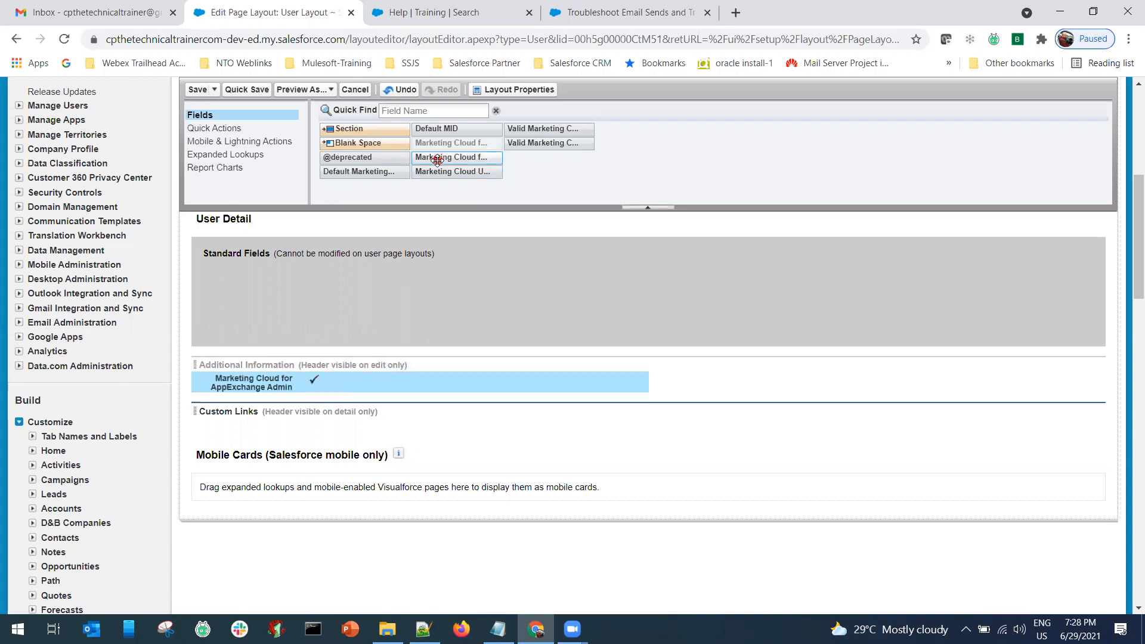
left_click_drag(438, 159, 335, 389)
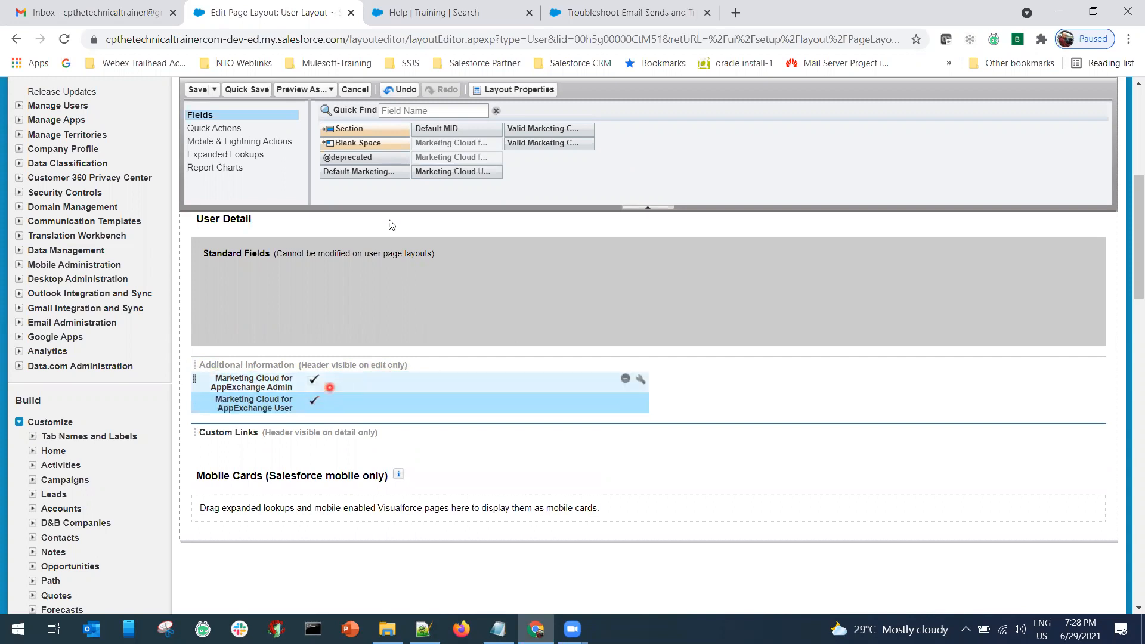
left_click(358, 90)
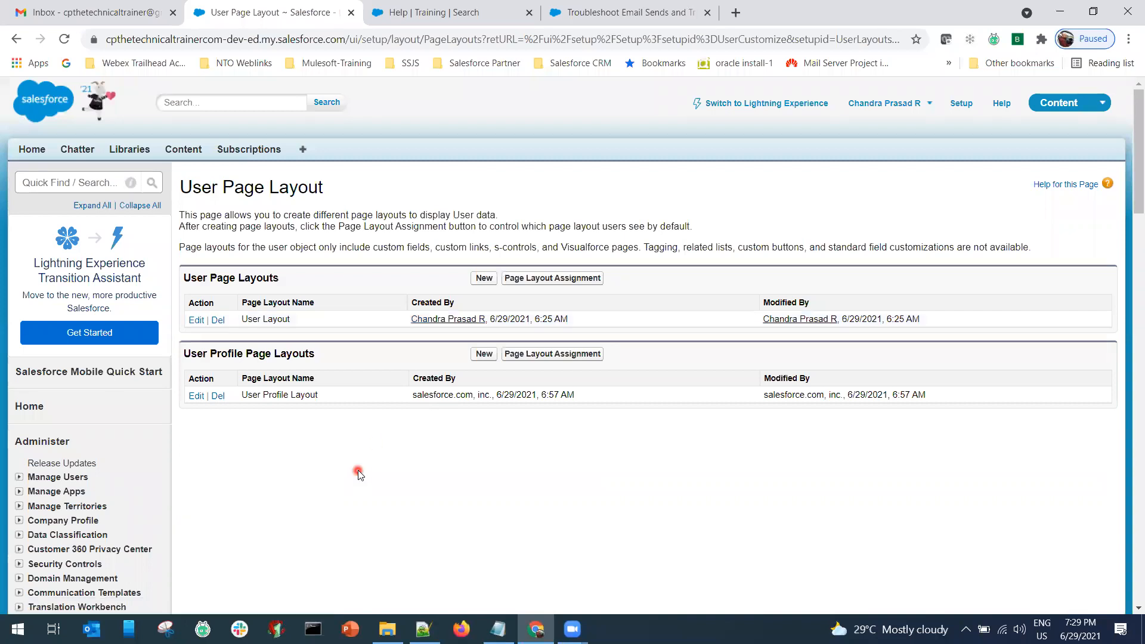
Correct item c) to name Marketing Cloud for Appexchange Admin and Marketing Cloud for Appexchange User.
mouse_move(499, 630)
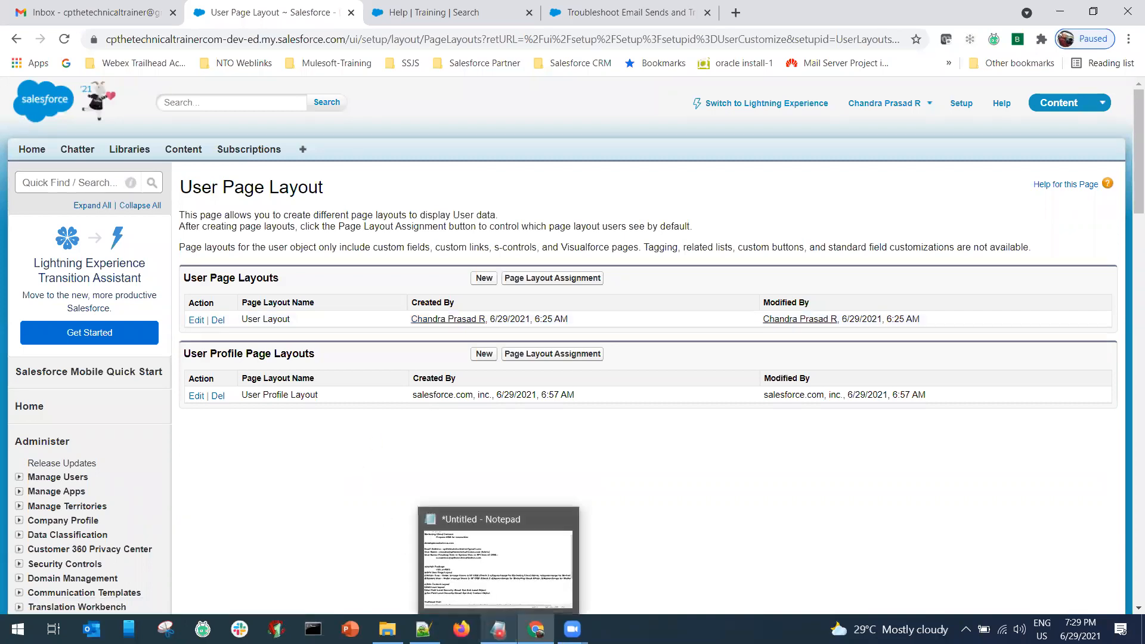
left_click(499, 631)
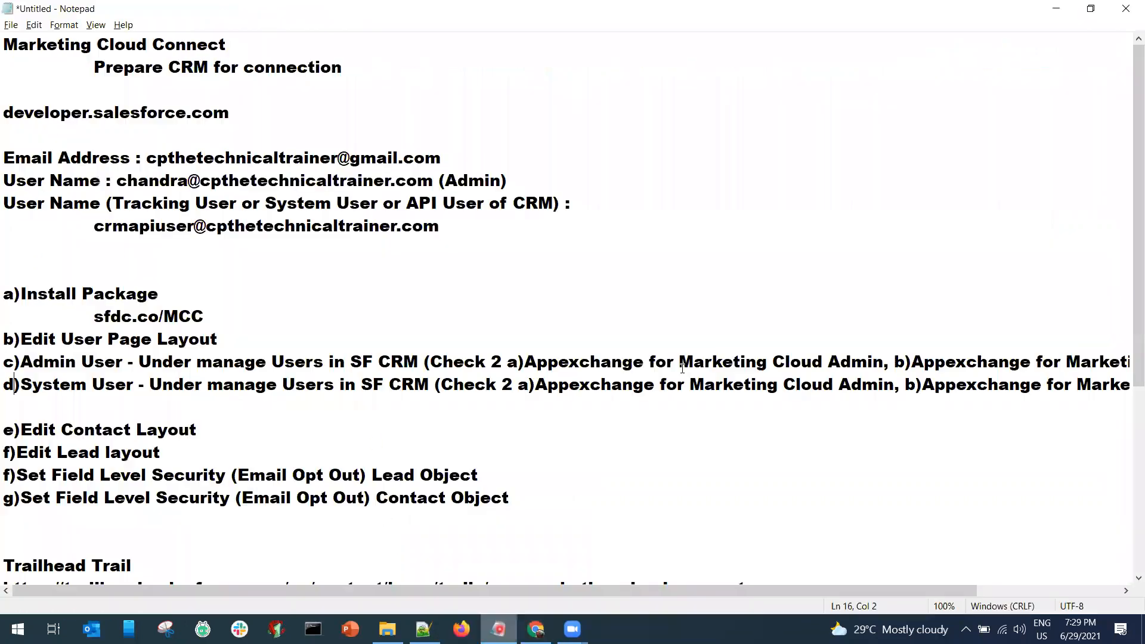
left_click_drag(526, 362, 882, 366)
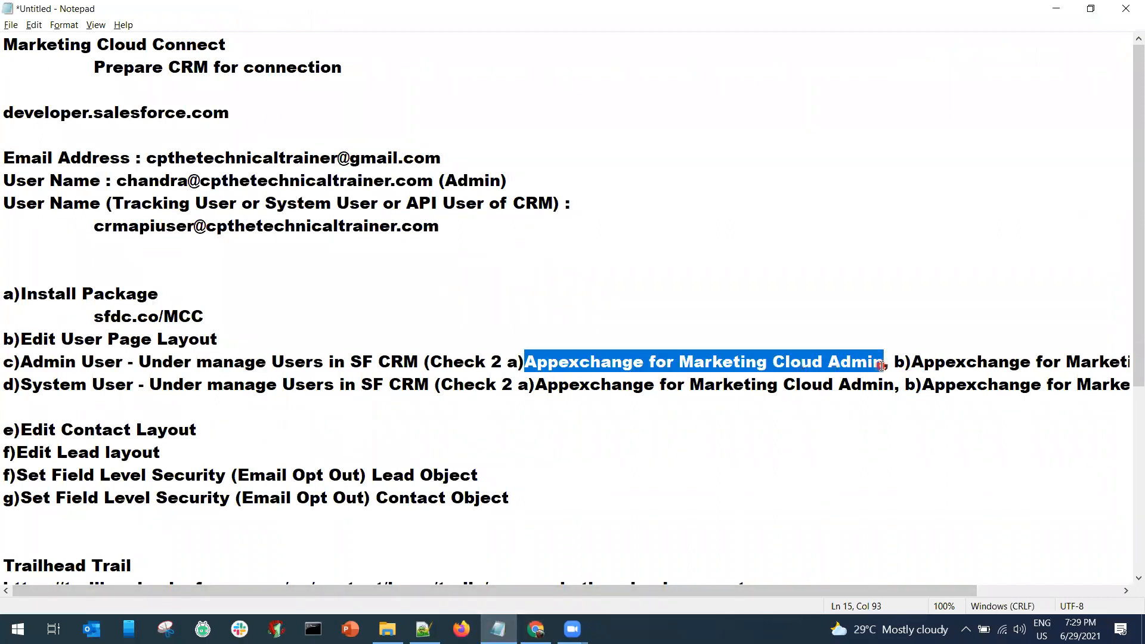
type("Marke")
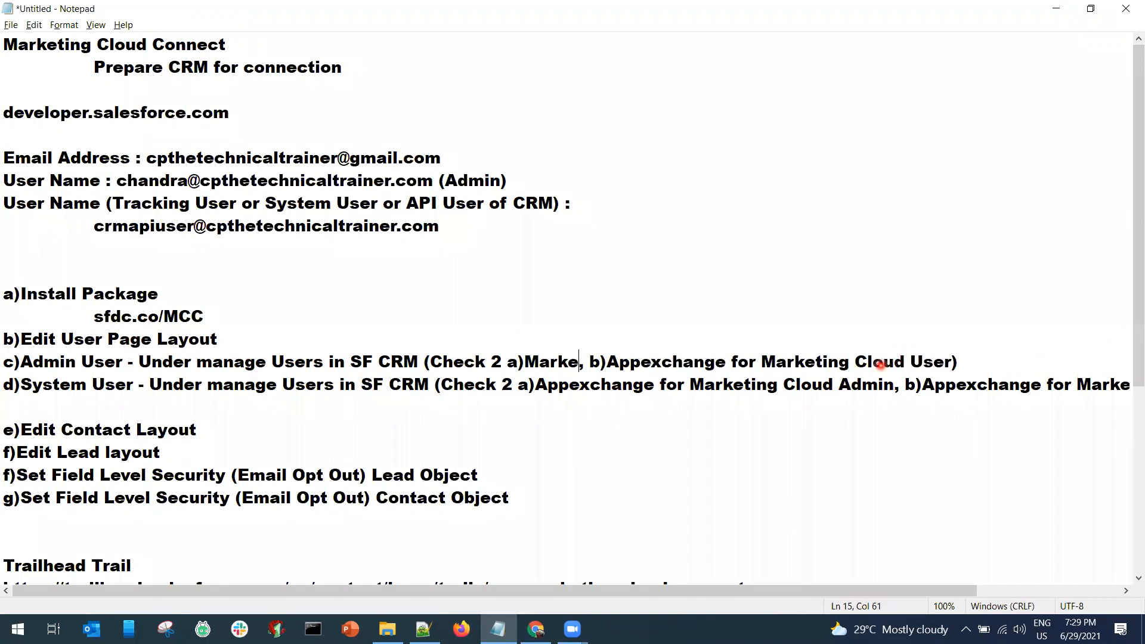
type("ting")
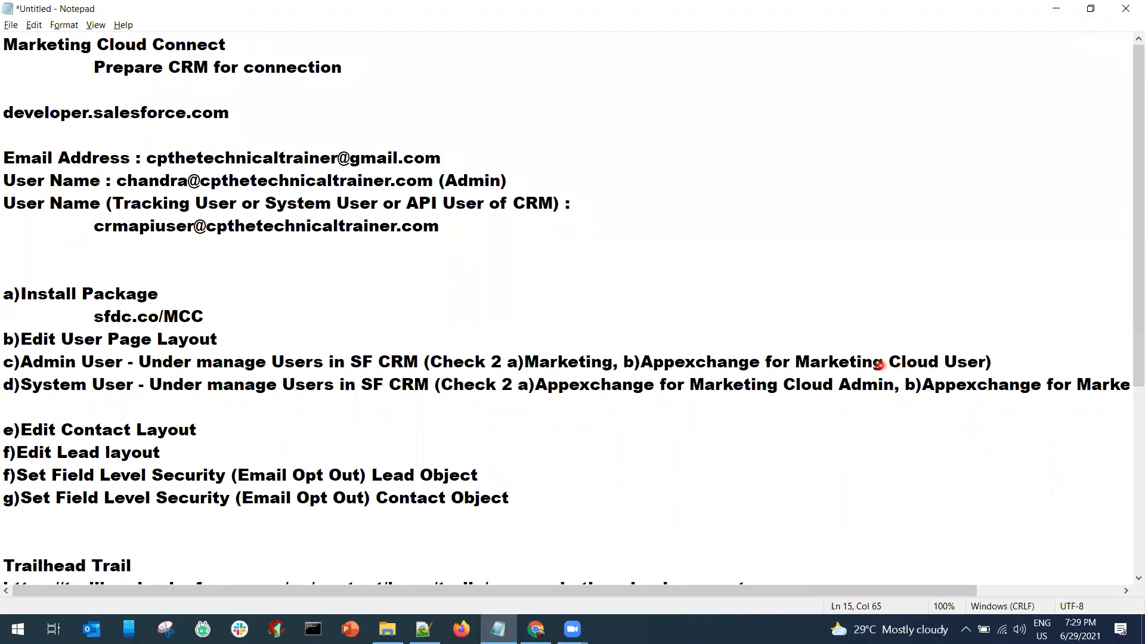
type(" Cloud ")
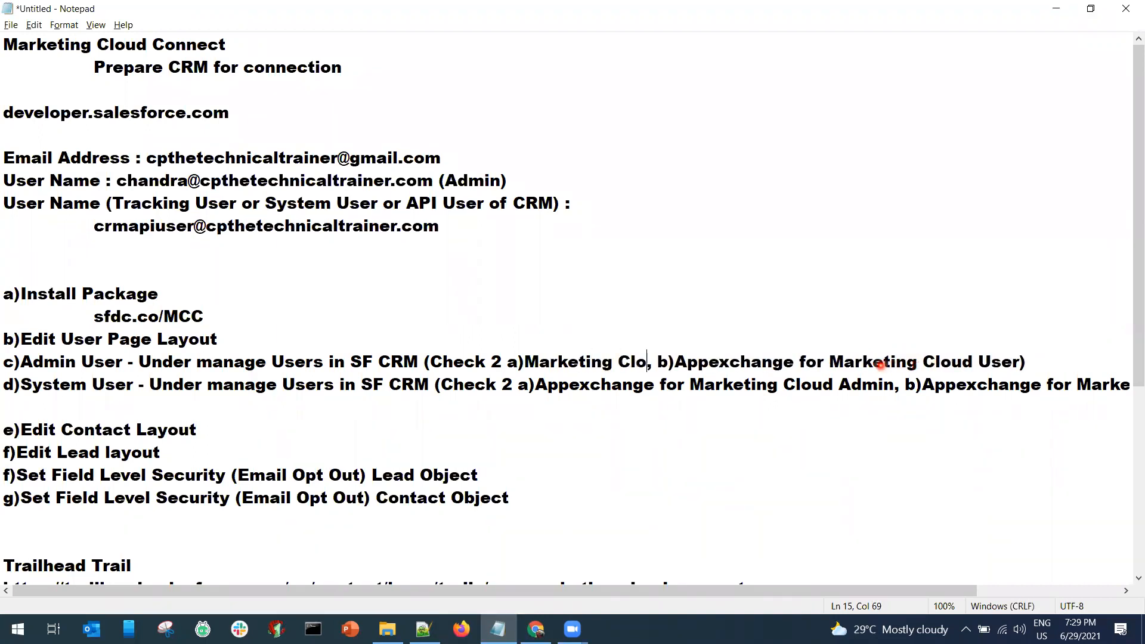
type("for Appex")
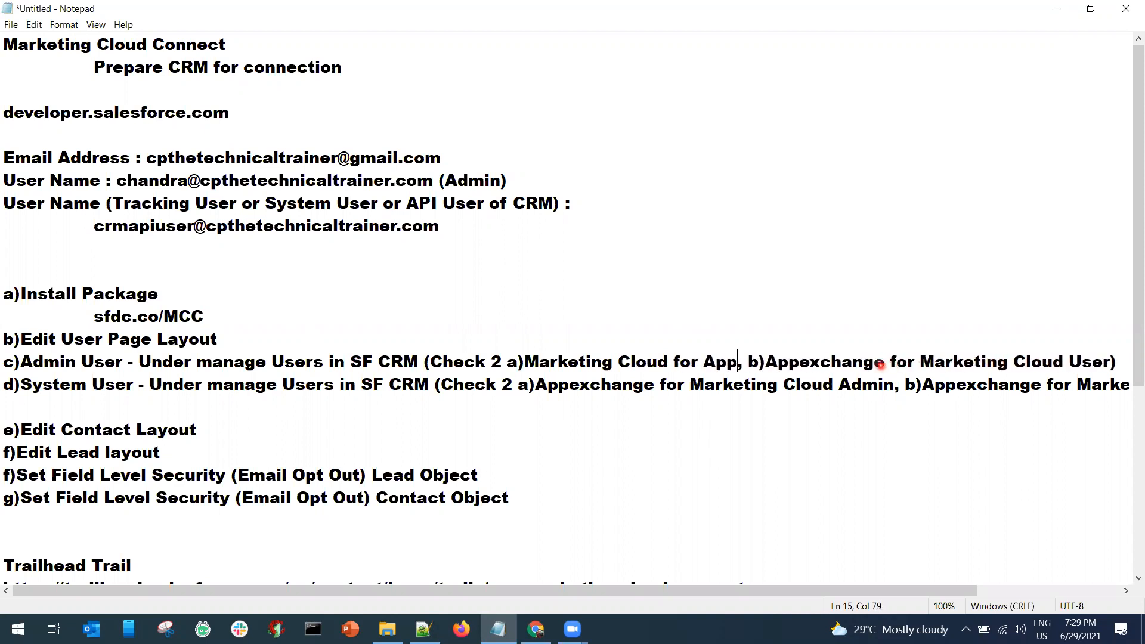
type("change A")
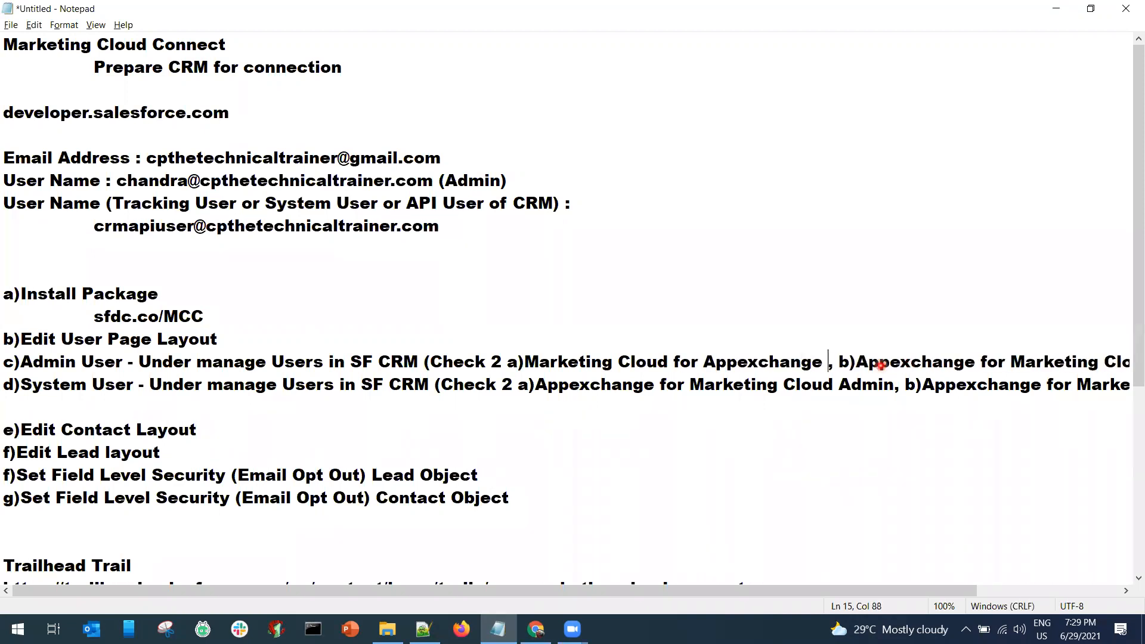
type("dmin")
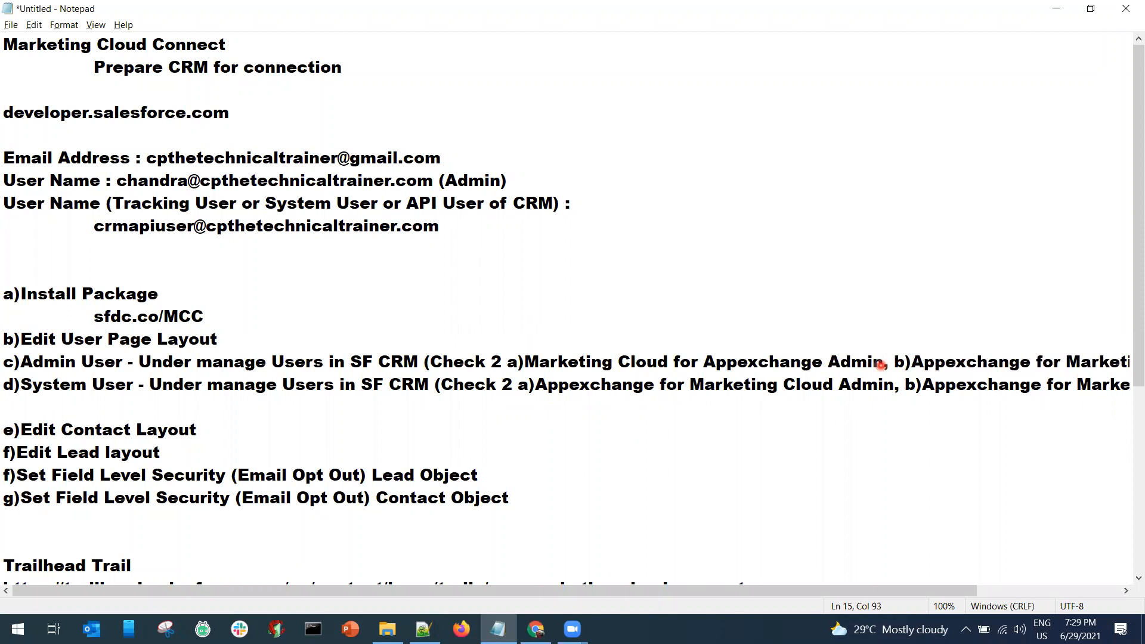
key("shift+Left")
key("shift+Left")
key("shift+Left")
key("shift+Left")
key("shift+Left")
key("shift+Left")
key("shift+Left")
key("shift+Left")
key("shift+Left")
key("shift+Left")
key("shift+Left")
key("shift+Left")
key("shift+Left")
key("shift+Left")
key("shift+Left")
key("shift+Left")
key("shift+Left")
key("shift+Left")
key("shift+Left")
key("shift+Left")
key("ctrl+c")
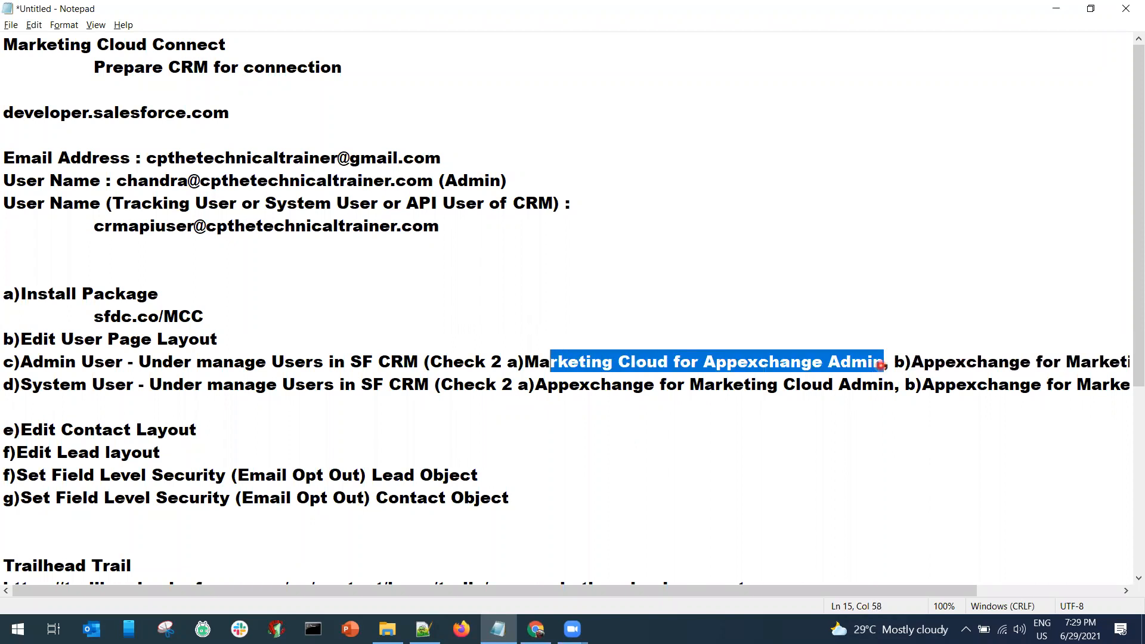
key("End")
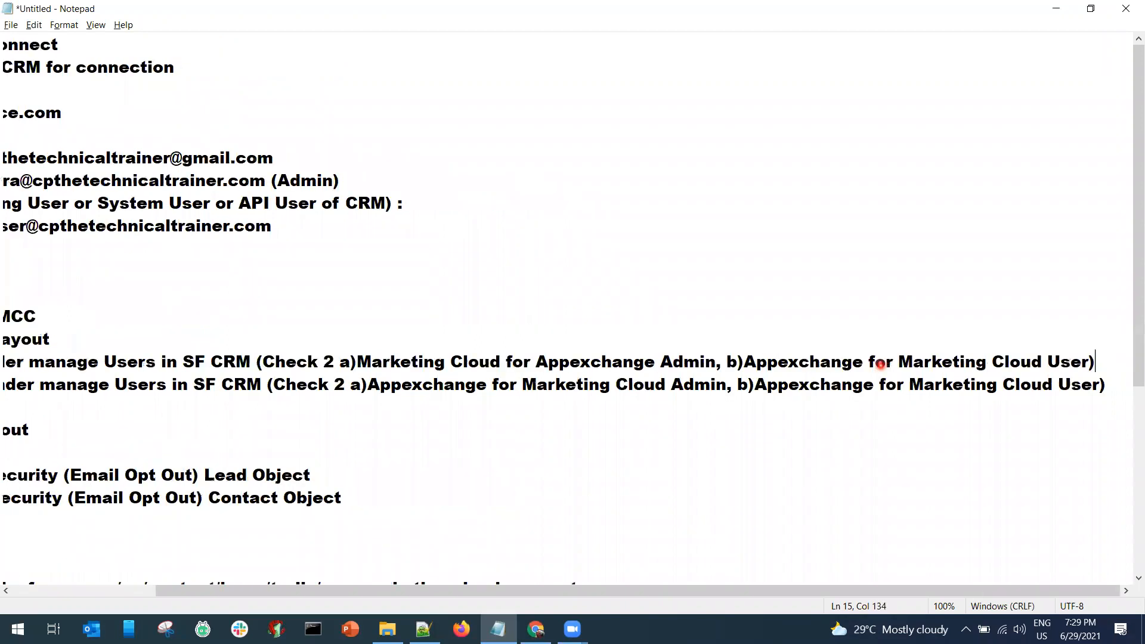
key("shift+Left")
key("shift+Left")
key("shift+Left")
key("shift+Left")
key("shift+Left")
key("shift+Left")
key("shift+Left")
key("shift+Left")
key("shift+Left")
key("shift+Left")
key("shift+Left")
key("shift+Left")
key("shift+Left")
key("shift+Left")
key("shift+Left")
key("shift+Left")
key("shift+Left")
key("shift+Left")
key("shift+Left")
key("shift+Left")
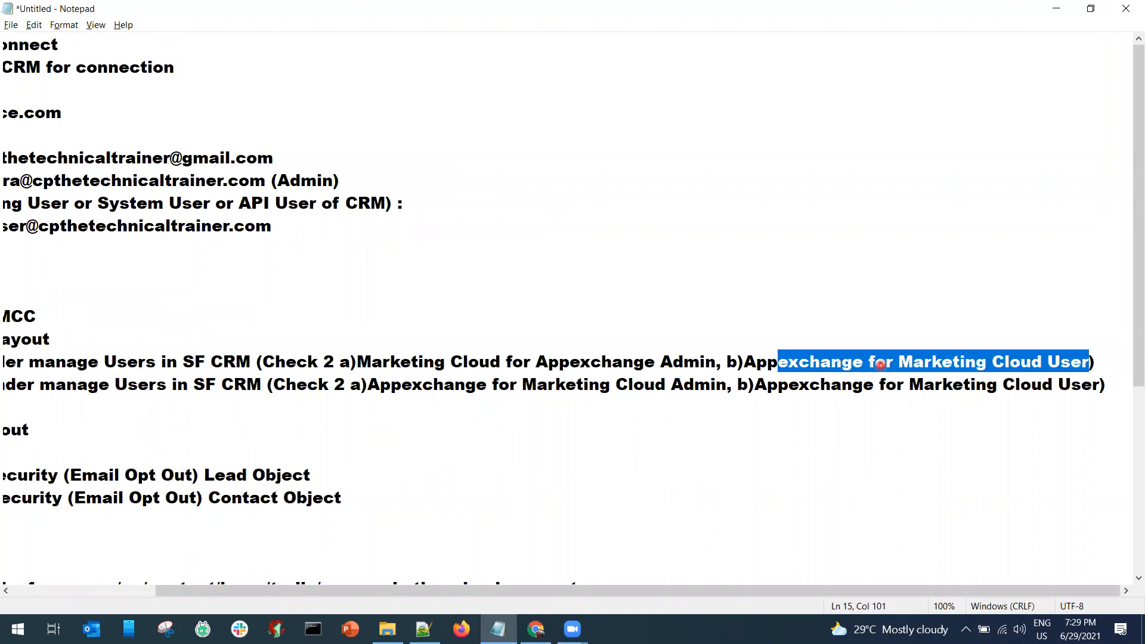
key("ctrl+v")
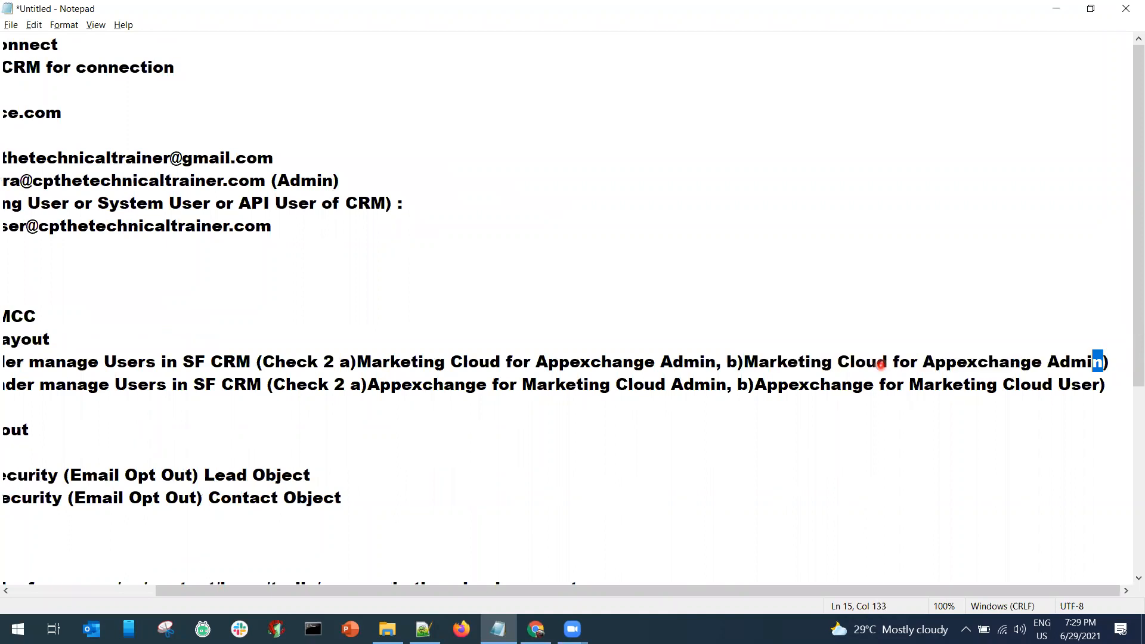
key("shift+Left")
key("shift+Left")
key("shift+Left")
key("shift+Left")
type("U")
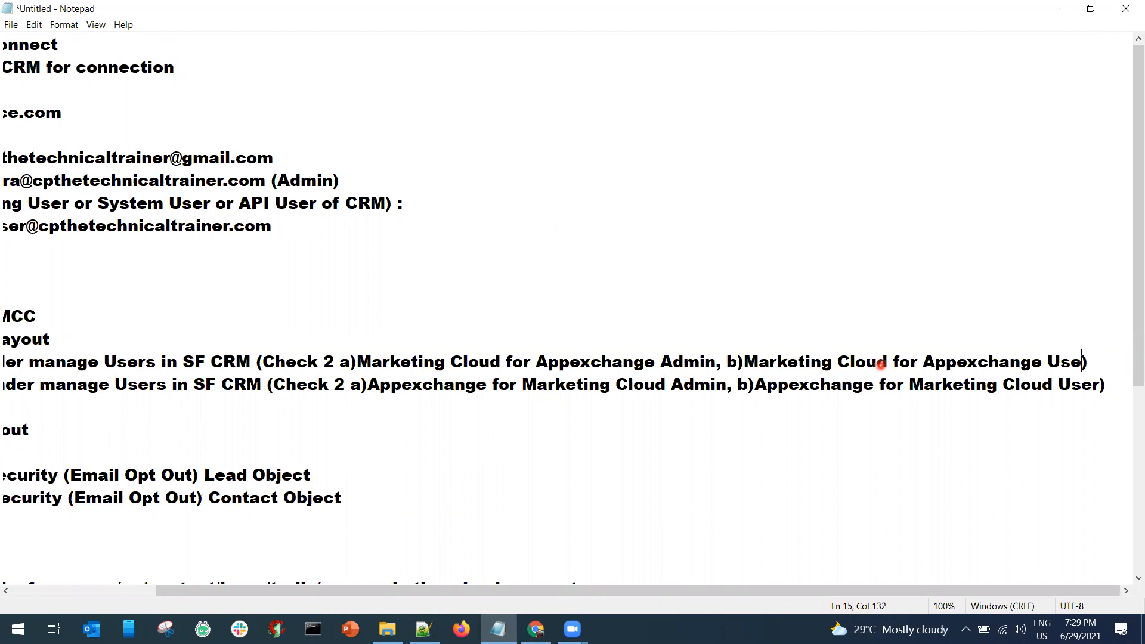
Apply the same Admin and User field names to item d), then return to Salesforce.
key("shift+Left")
key("shift+Left")
key("shift+Left")
key("shift+Left")
key("shift+Left")
key("shift+Left")
key("shift+Left")
key("shift+Left")
key("shift+Left")
key("shift+Left")
key("shift+Left")
key("shift+Left")
key("shift+Left")
key("shift+Left")
key("shift+Left")
key("shift+Left")
key("shift+Left")
key("shift+Left")
key("shift+Left")
key("shift+Left")
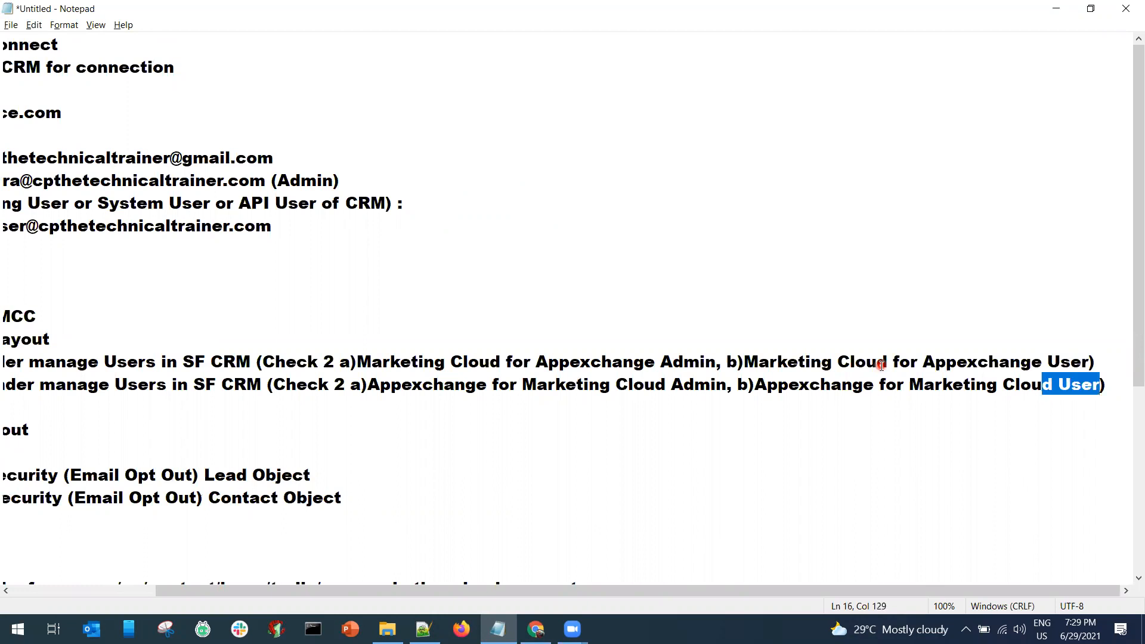
key("ctrl+v")
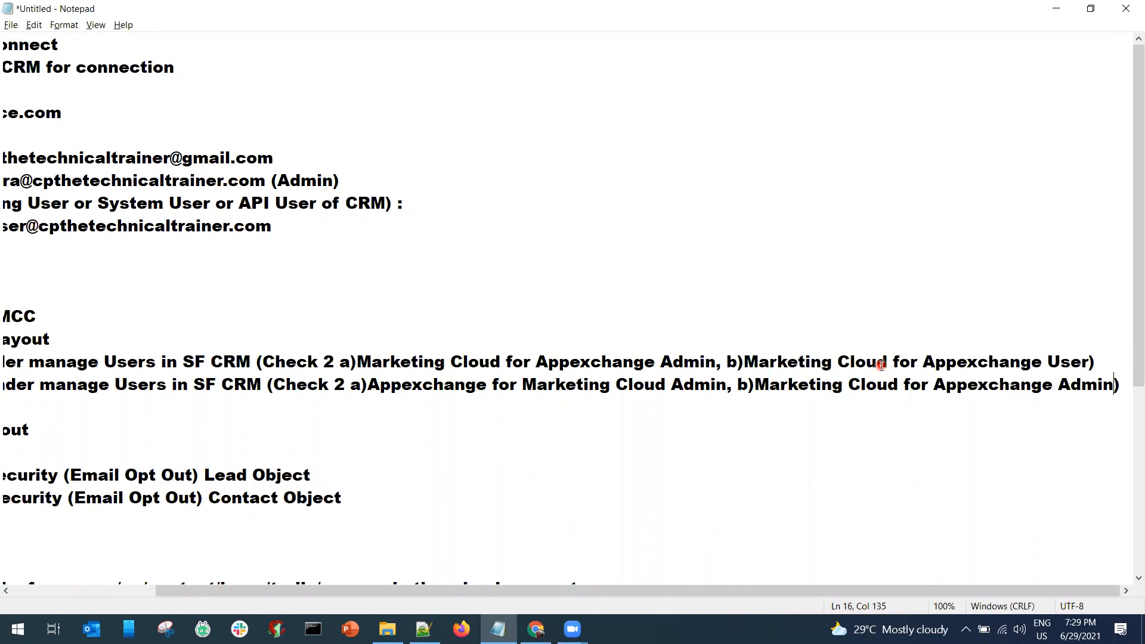
key("shift+Left")
key("shift+Left")
key("shift+Left")
key("shift+Left")
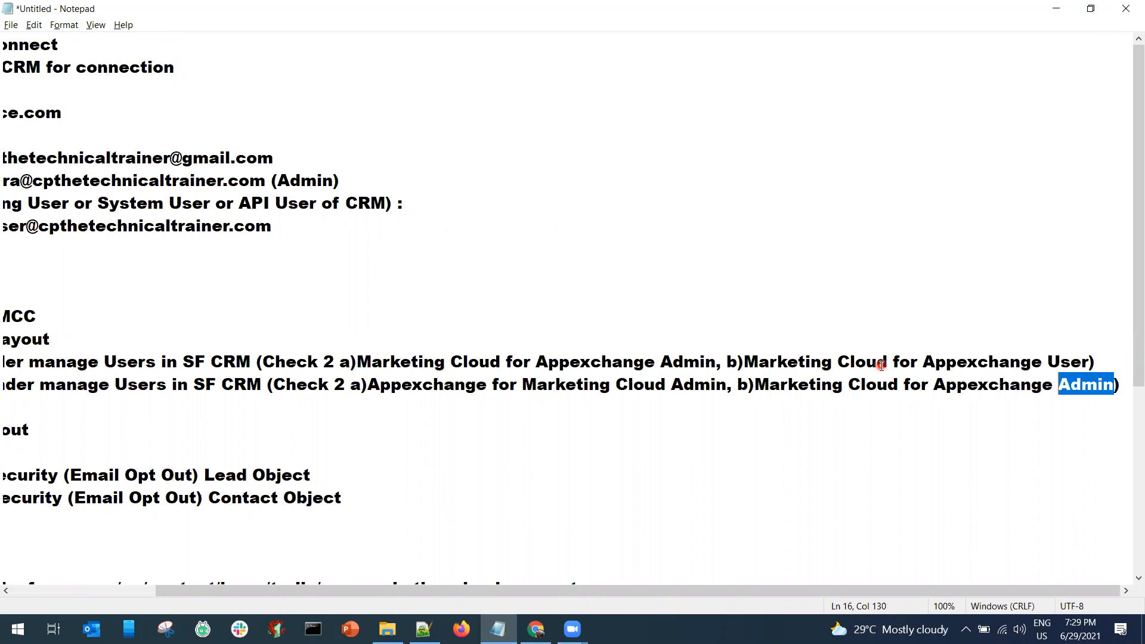
type("Use")
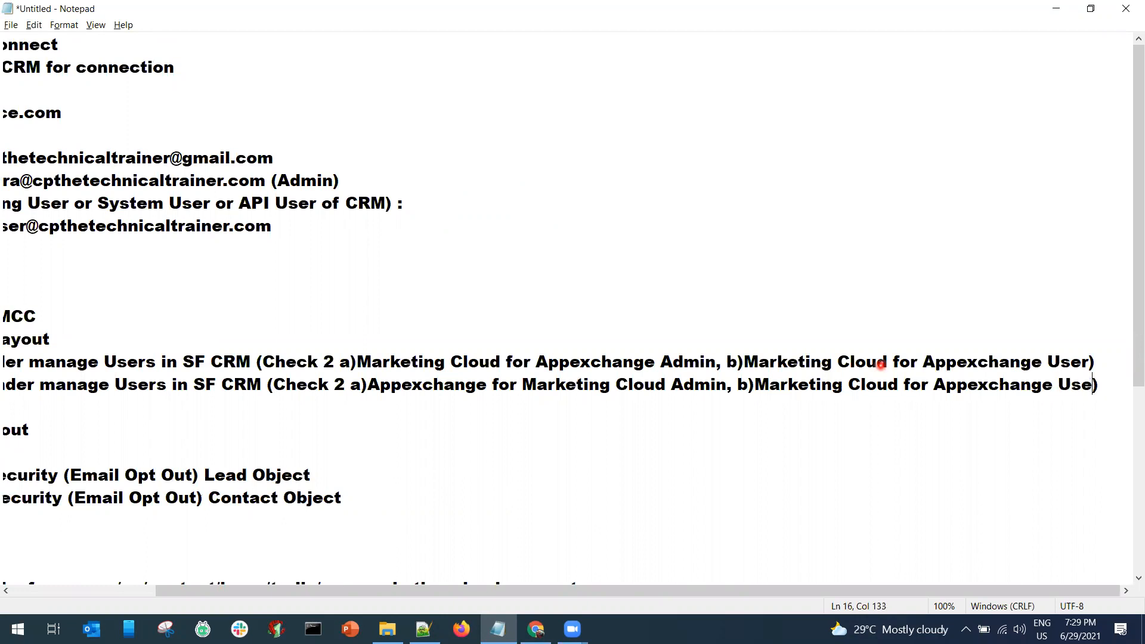
key("Left")
key("Left")
key("Left")
key("Left")
key("Left")
key("Left")
key("Left")
key("Left")
key("Left")
key("Left")
key("Left")
key("Left")
key("Left")
key("Left")
key("Left")
key("Left")
key("Left")
key("Left")
key("Left")
key("Left")
key("shift+Left")
key("shift+Left")
key("shift+Left")
key("shift+Left")
key("shift+Left")
key("shift+Left")
key("shift+Left")
key("shift+Left")
key("shift+Left")
key("shift+Left")
key("shift+Left")
key("shift+Left")
key("shift+Left")
key("shift+Left")
key("shift+Left")
key("shift+Left")
key("shift+Left")
key("shift+Left")
key("shift+Left")
key("shift+Left")
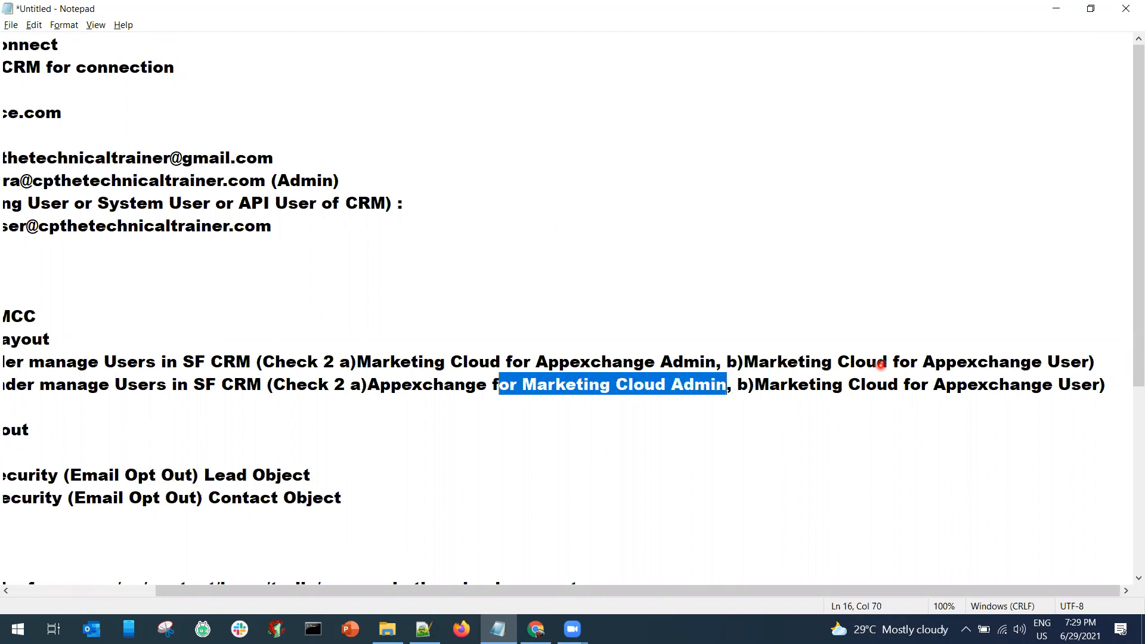
key("ctrl+v")
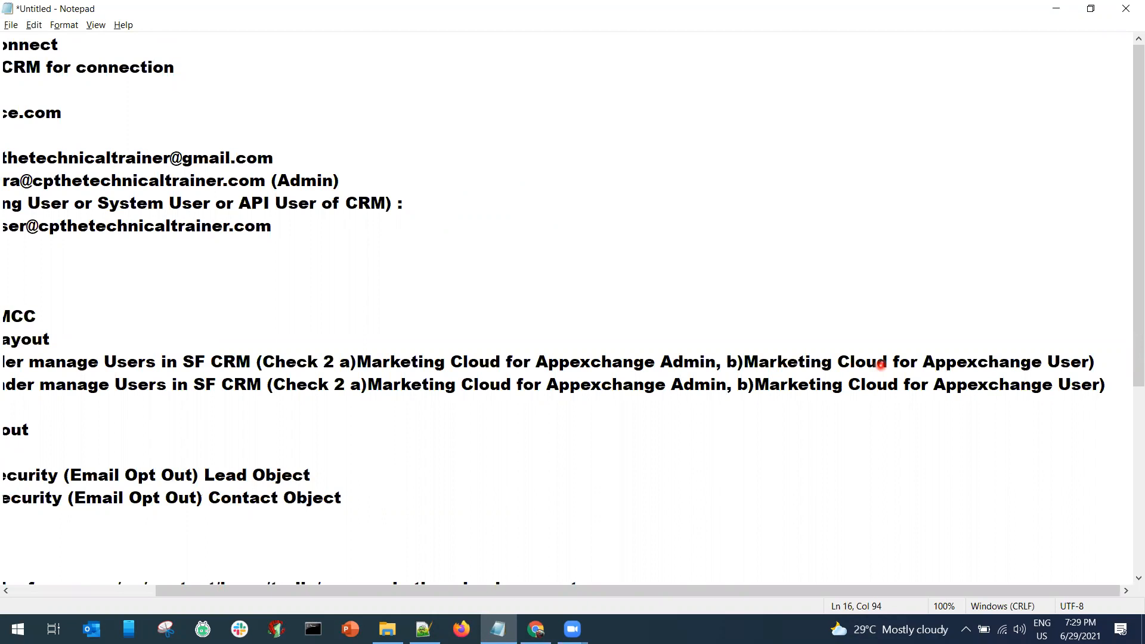
key("alt+Tab")
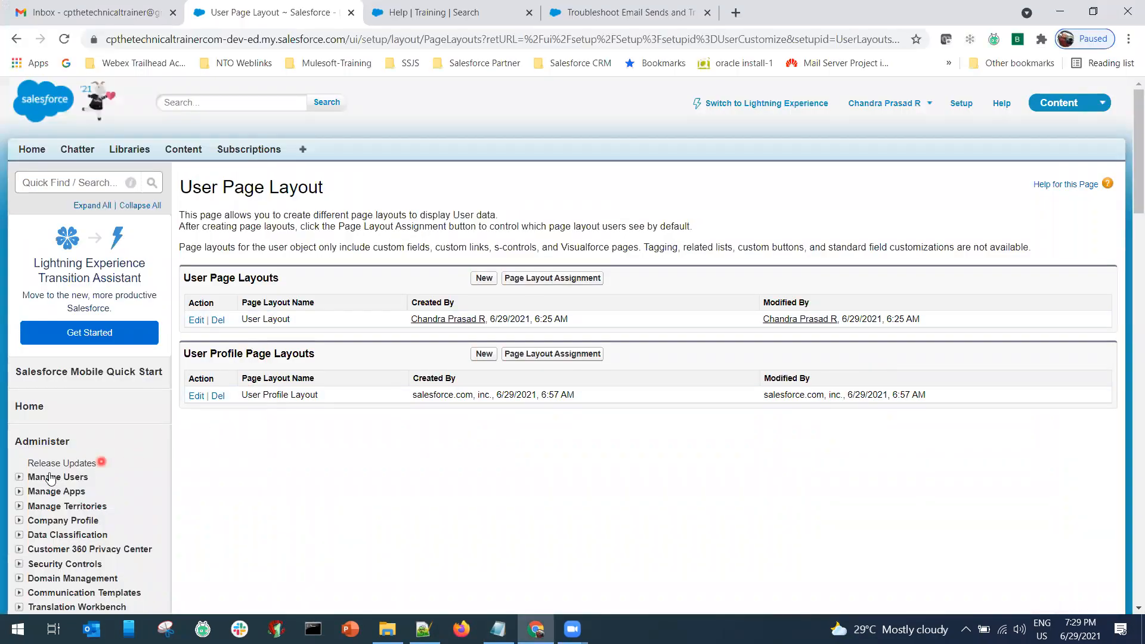
Browse the Users list under Manage Users in Setup.
left_click(19, 478)
left_click(53, 492)
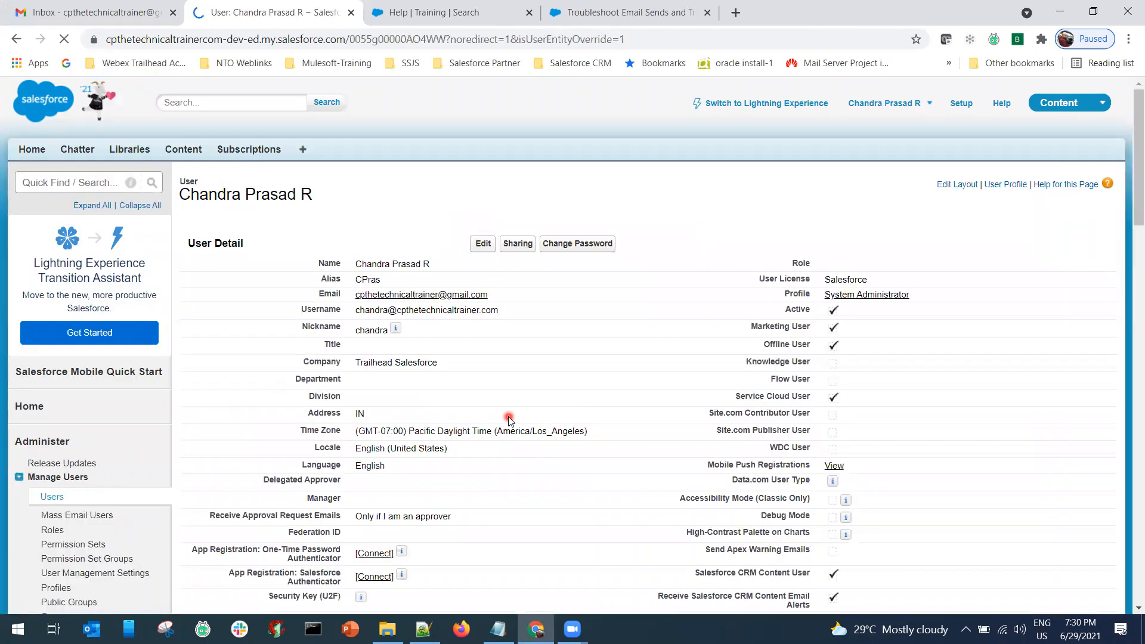
scroll(510, 420, "down", 1)
scroll(510, 421, "down", 10)
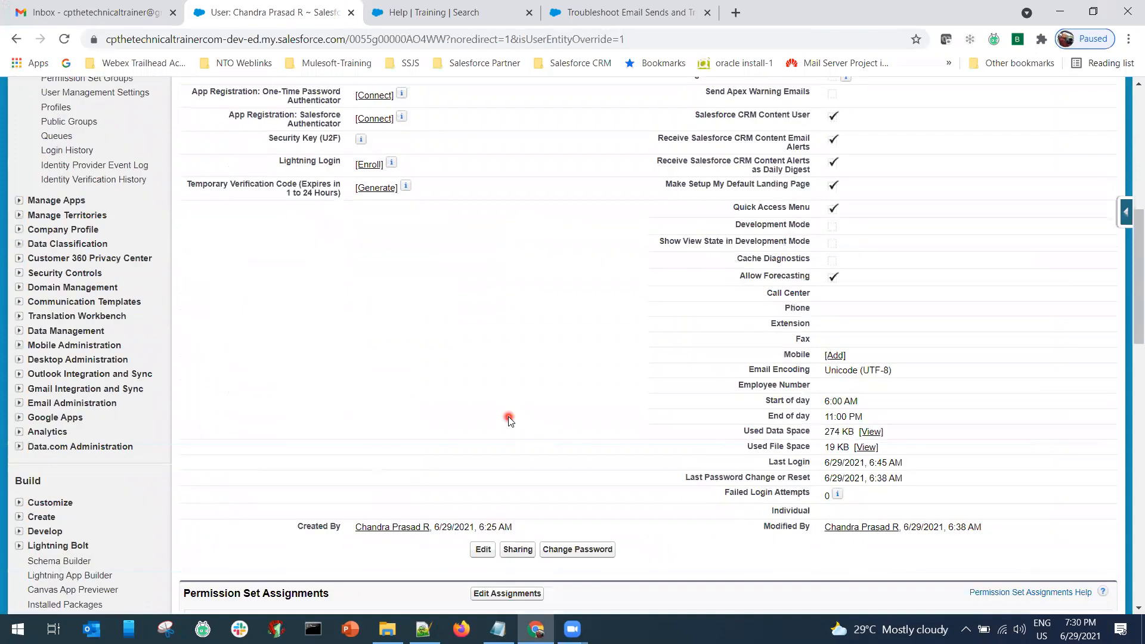
scroll(510, 421, "down", 1)
scroll(507, 411, "up", 4)
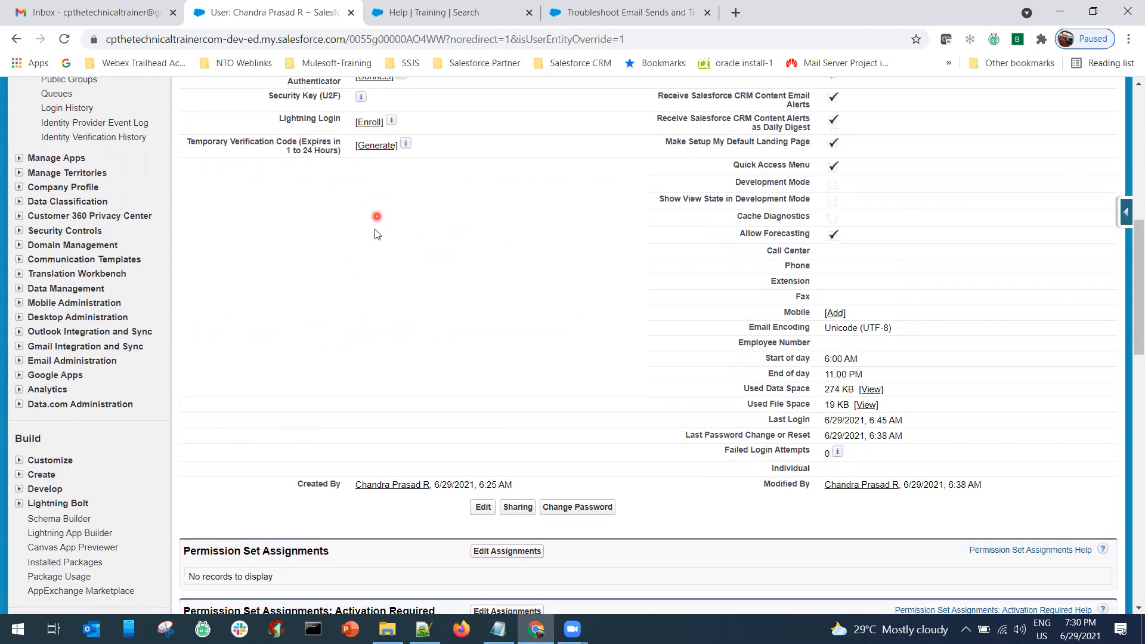
scroll(133, 281, "up", 3)
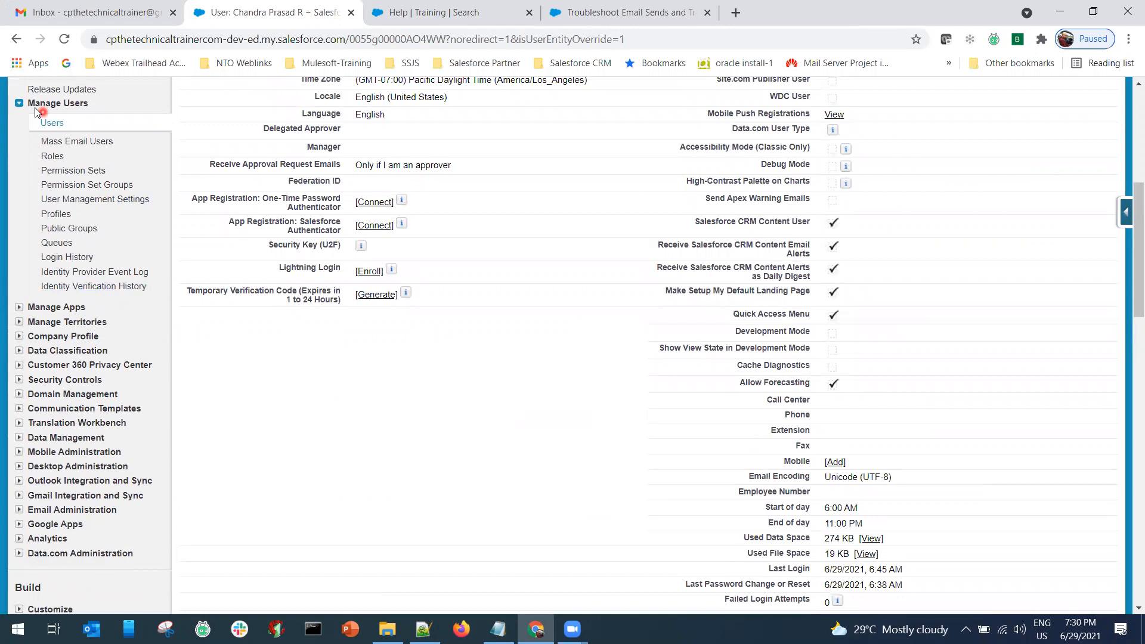
Open the User Layout for editing from Customize > Users > Page Layouts.
left_click(20, 104)
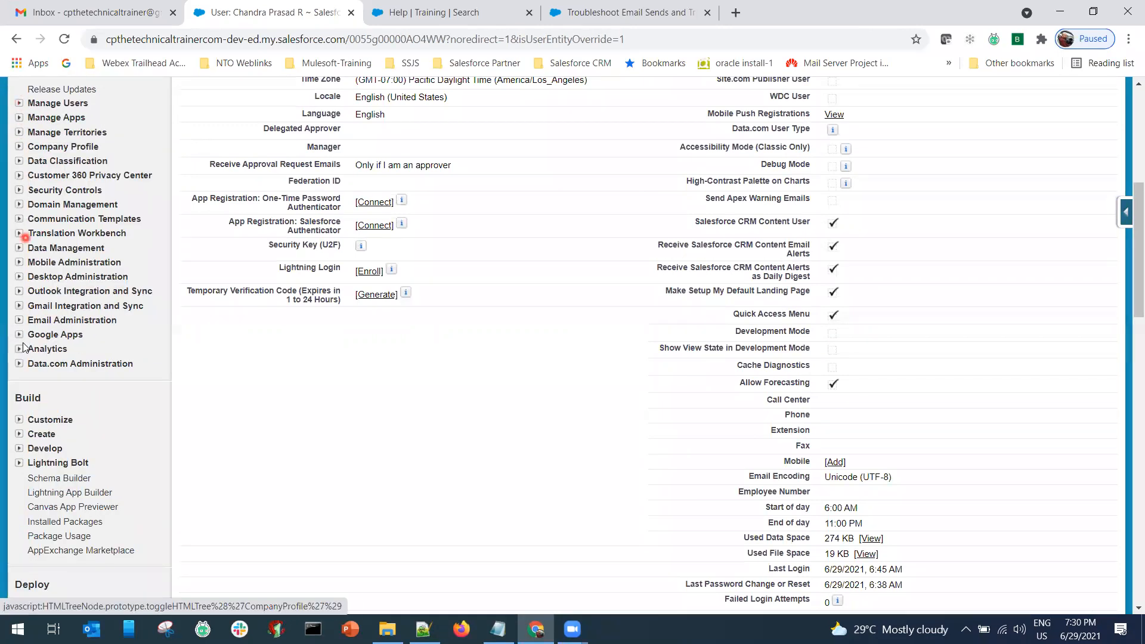
left_click(20, 419)
scroll(132, 355, "down", 2)
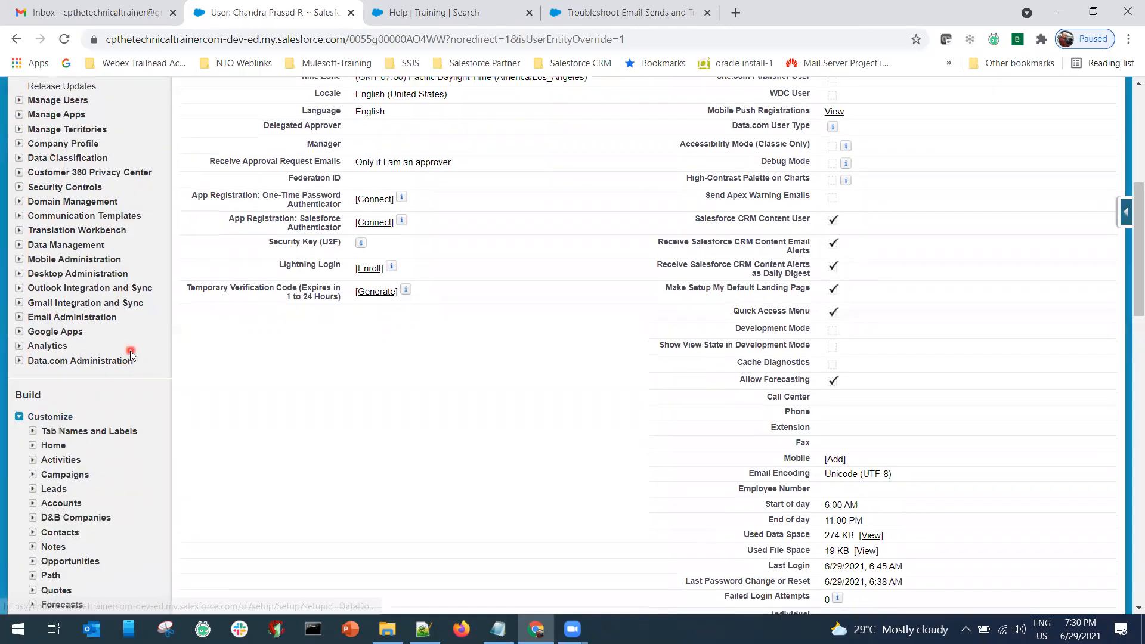
scroll(131, 354, "down", 7)
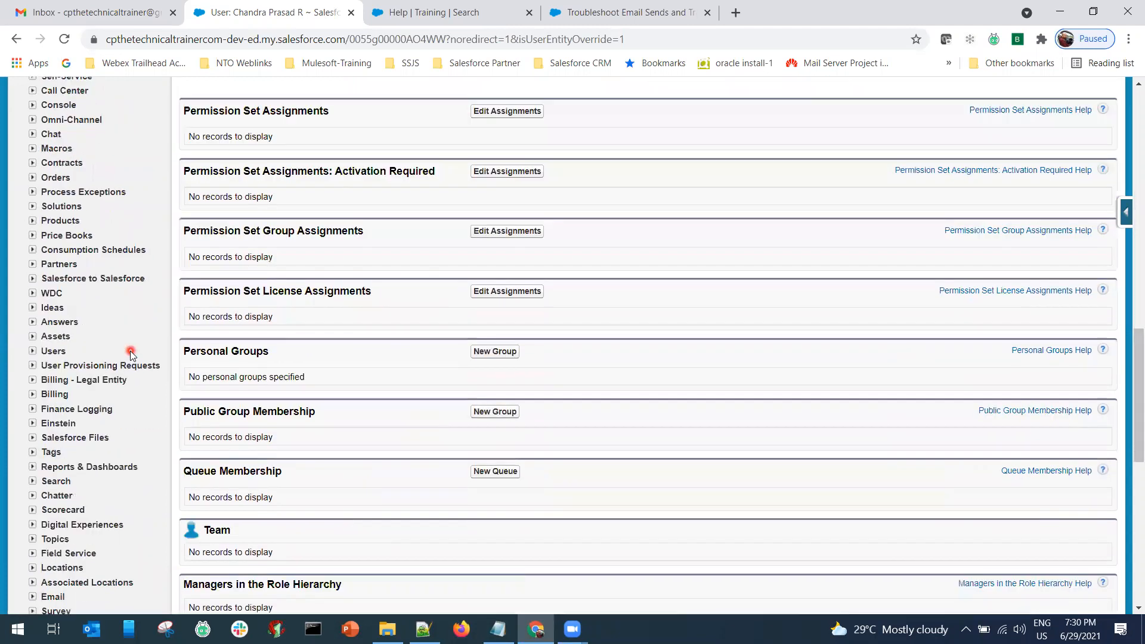
left_click(32, 346)
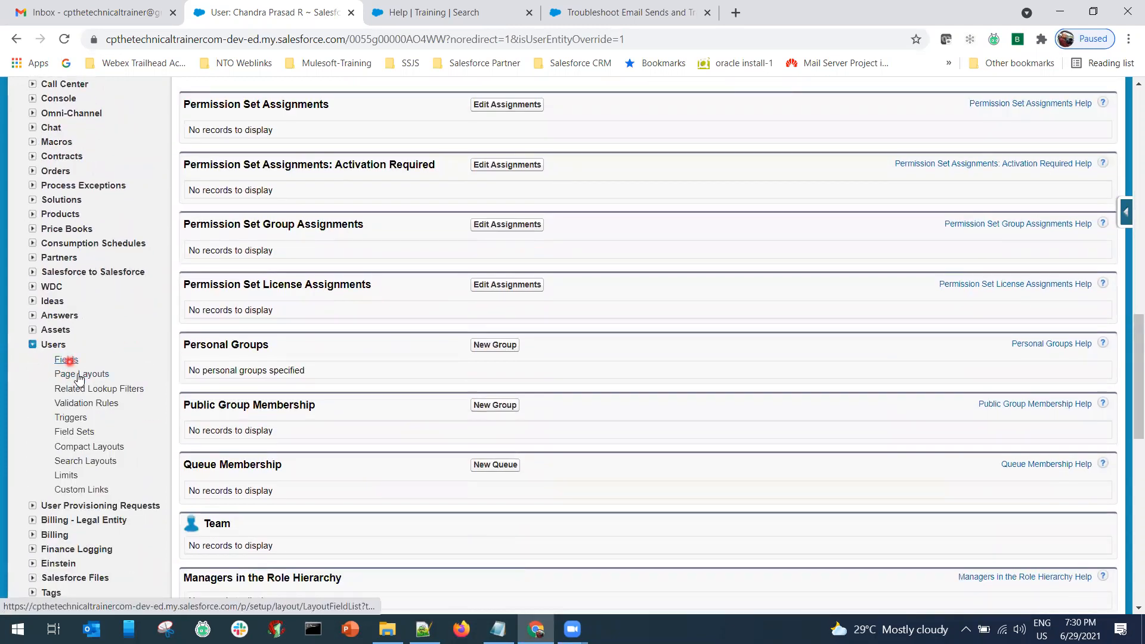
left_click(81, 376)
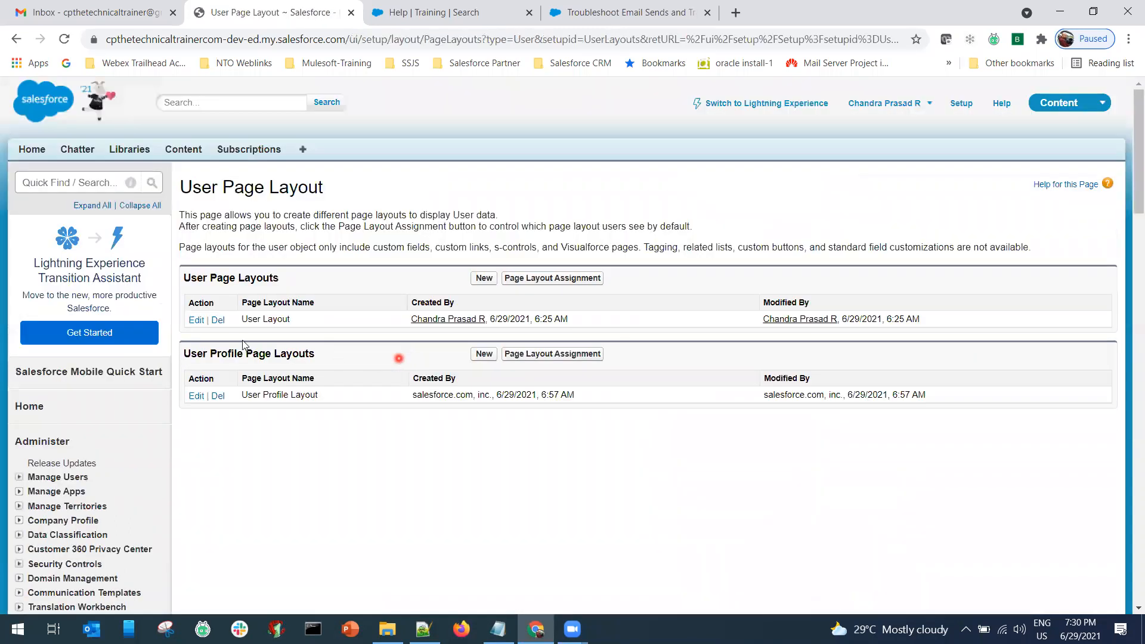
left_click(195, 321)
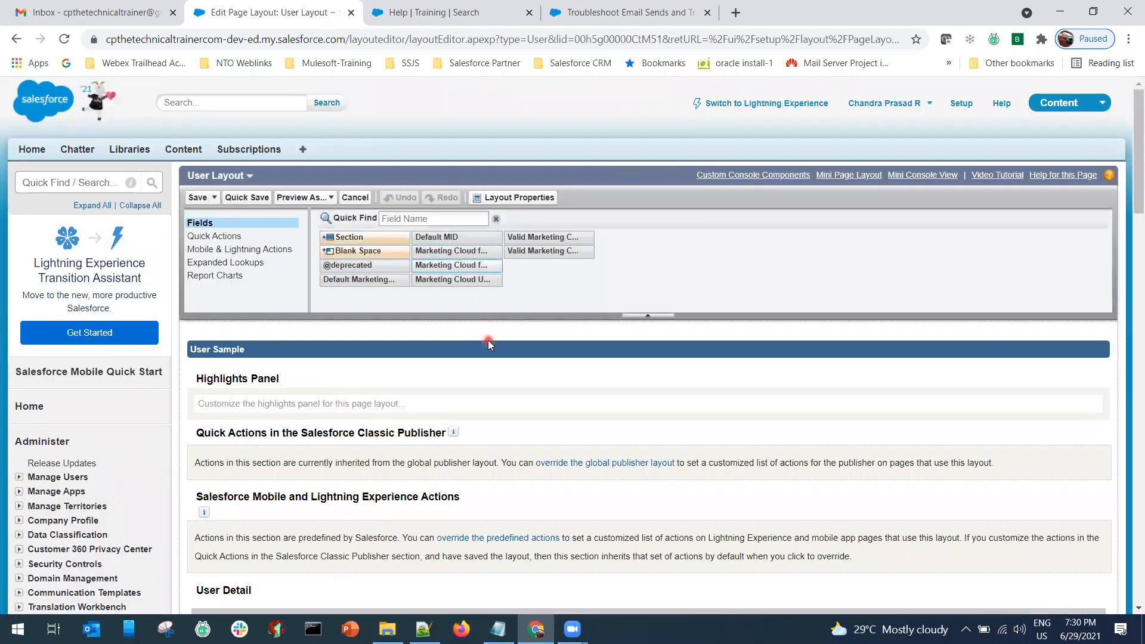
Add a section below Additional Information named 'Marketing Cloud Connect Section'.
scroll(488, 343, "down", 2)
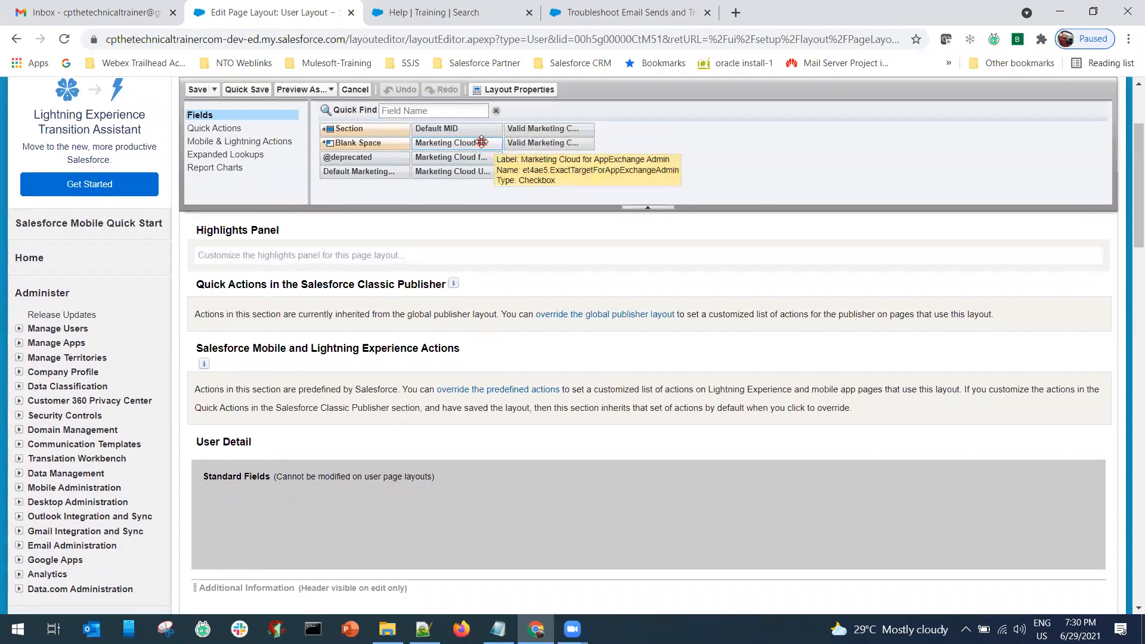
scroll(442, 370, "down", 3)
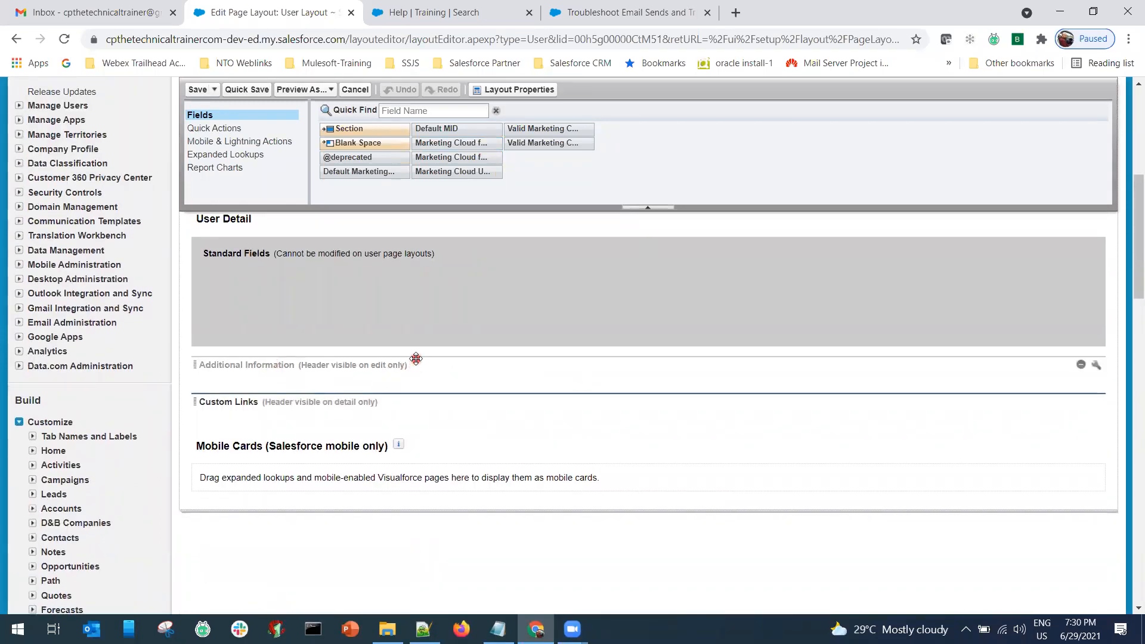
left_click_drag(353, 128, 301, 383)
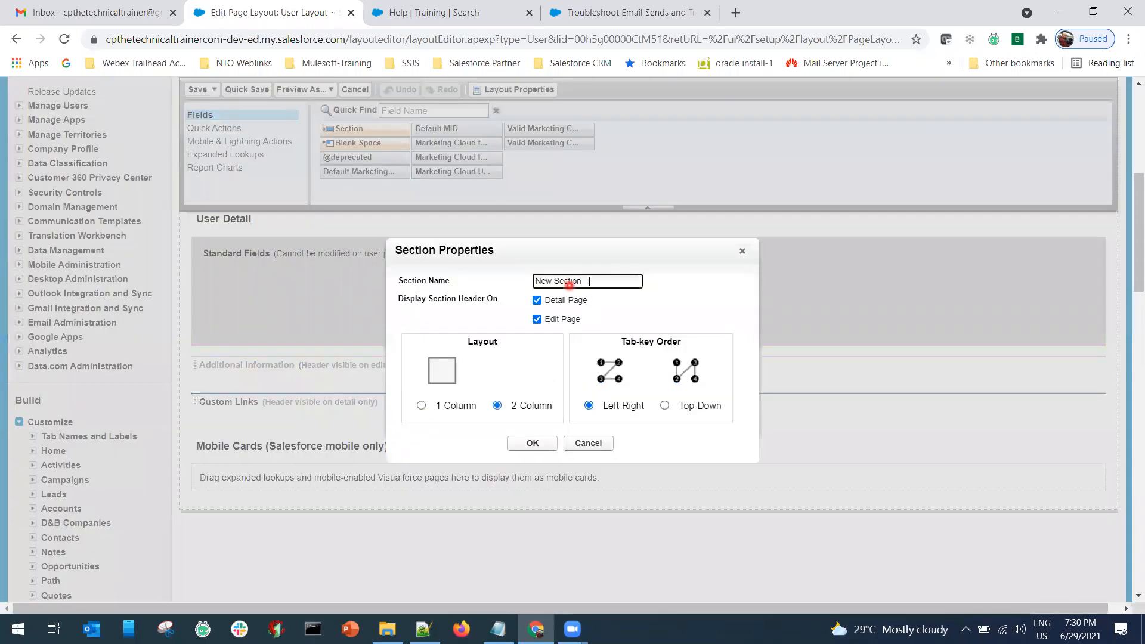
left_click_drag(591, 281, 487, 292)
type("Marketing Cloud")
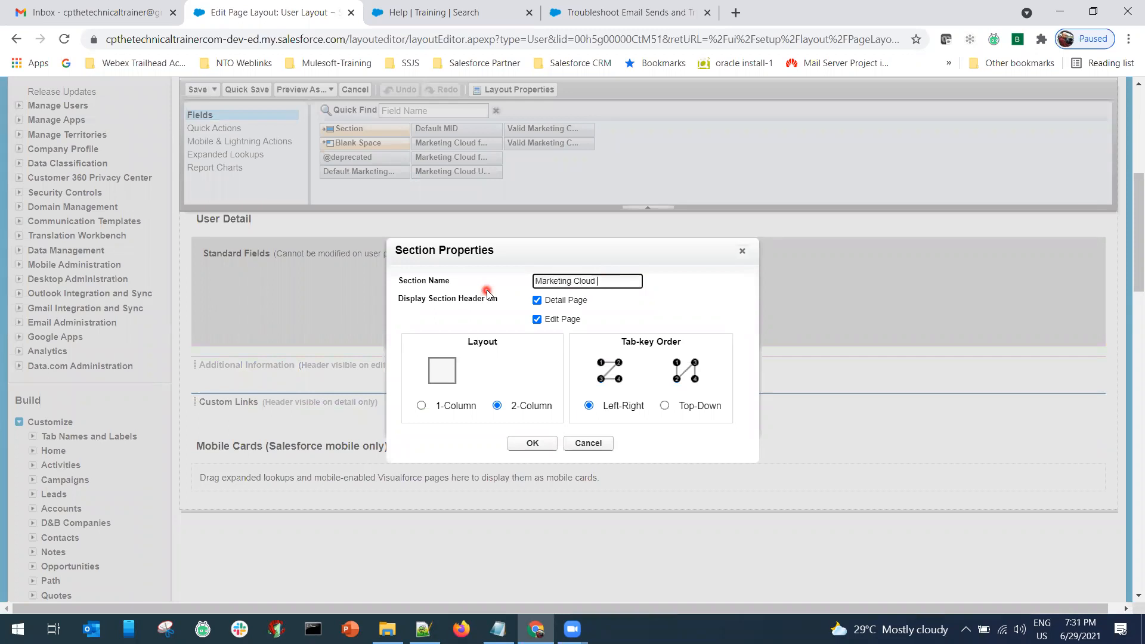
type("Connect")
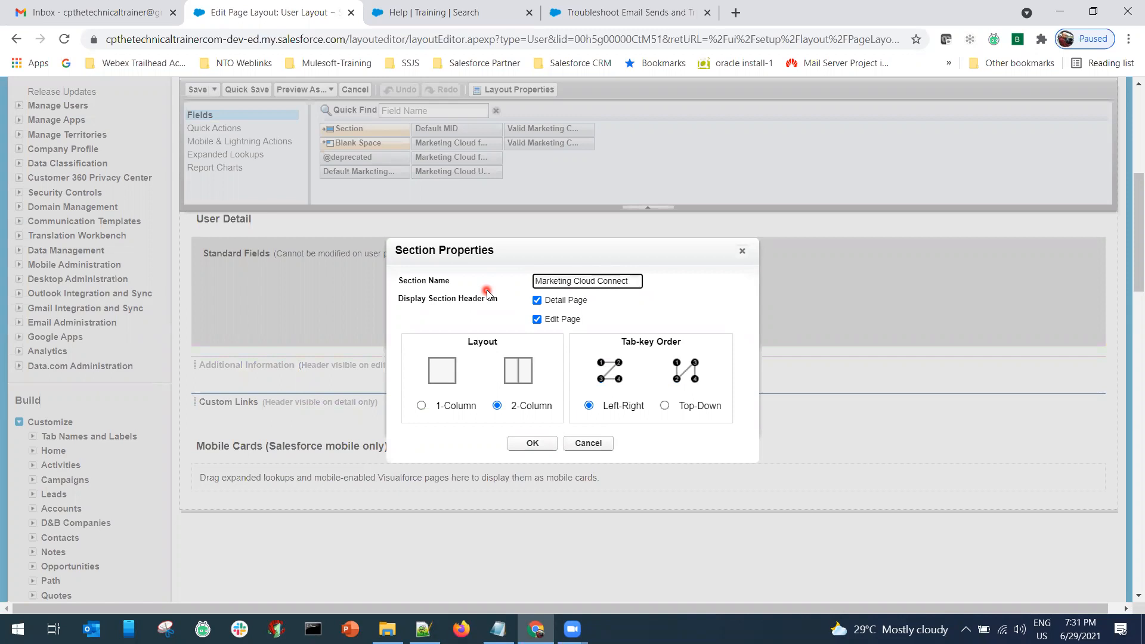
type(" Section")
Keep the section at 2 columns with Top-Down tab order.
left_click(421, 406)
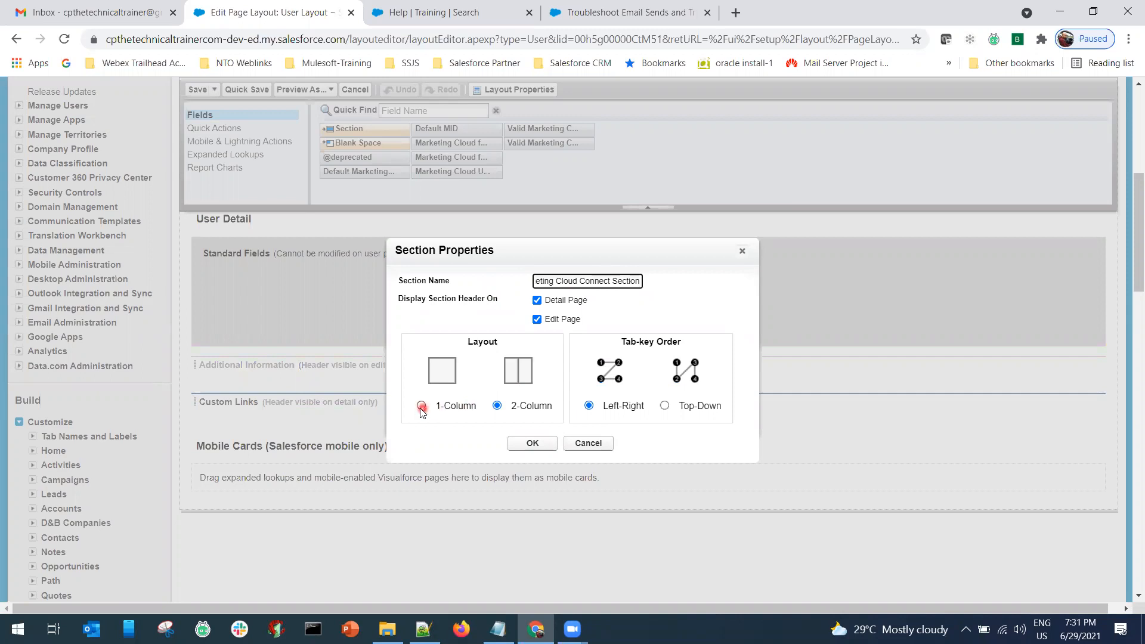
left_click(497, 408)
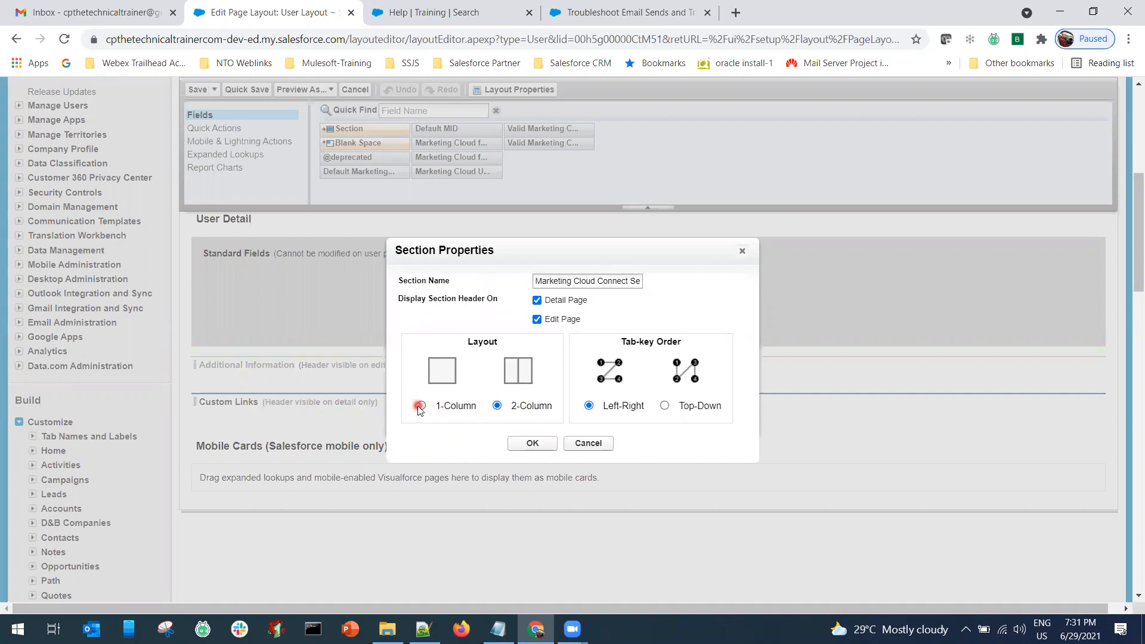
left_click(420, 407)
left_click(498, 408)
left_click(587, 405)
left_click(664, 406)
Fill the section with AppExchange Admin/User, Username, Valid Admin/User and Default Page fields, then save.
left_click(528, 442)
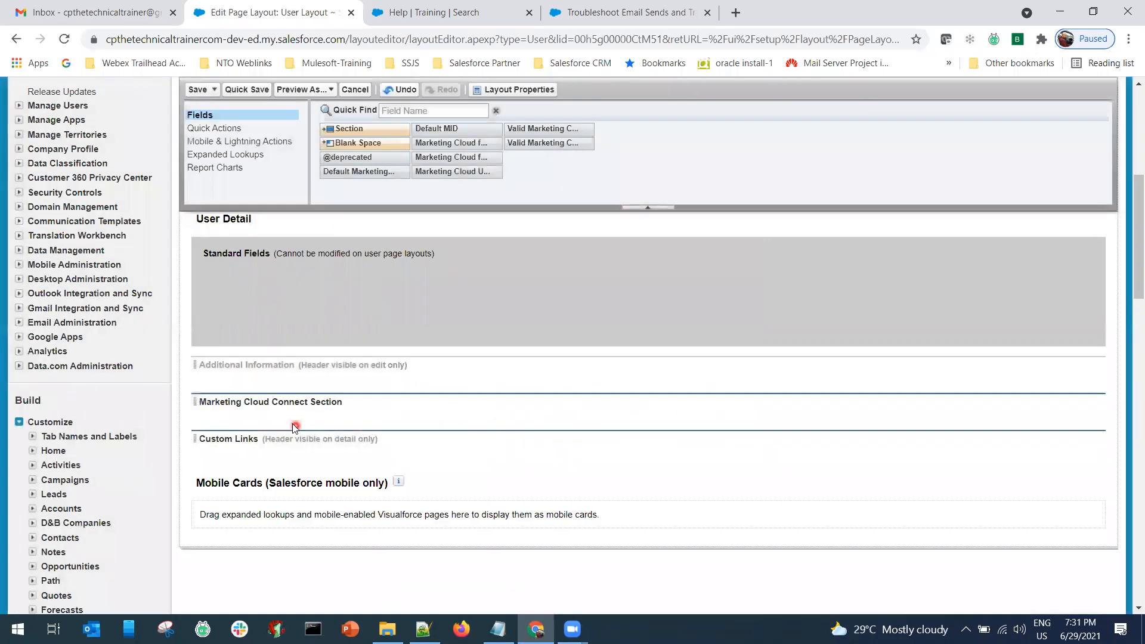
left_click_drag(456, 148, 279, 410)
left_click_drag(456, 157, 636, 426)
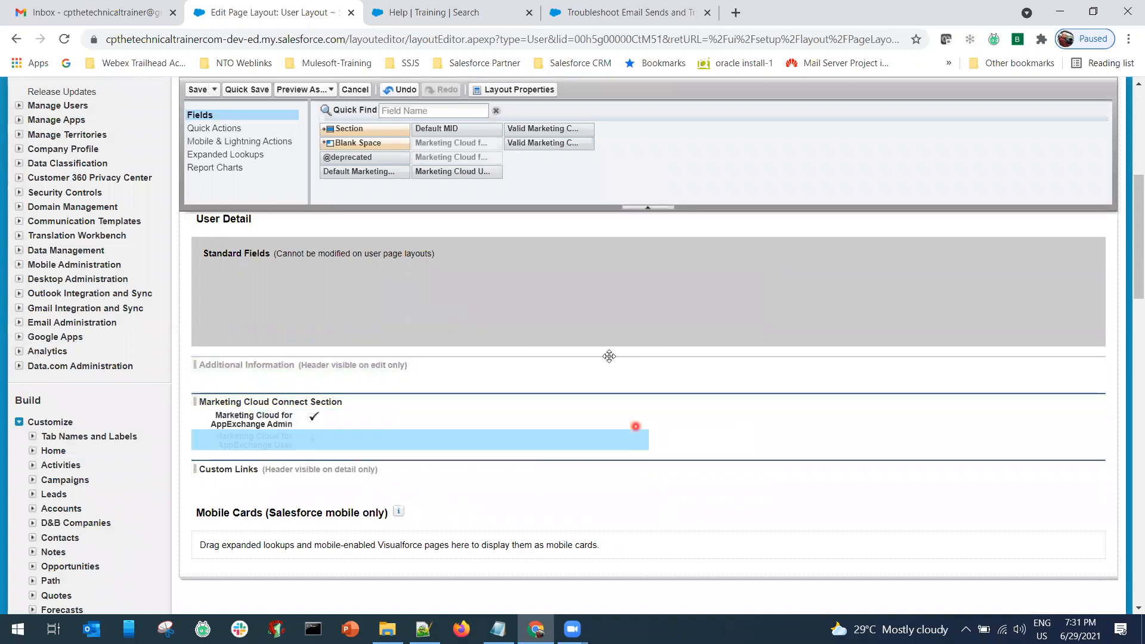
left_click_drag(456, 171, 775, 423)
left_click_drag(587, 130, 761, 444)
left_click_drag(545, 148, 416, 456)
left_click_drag(358, 451, 358, 451)
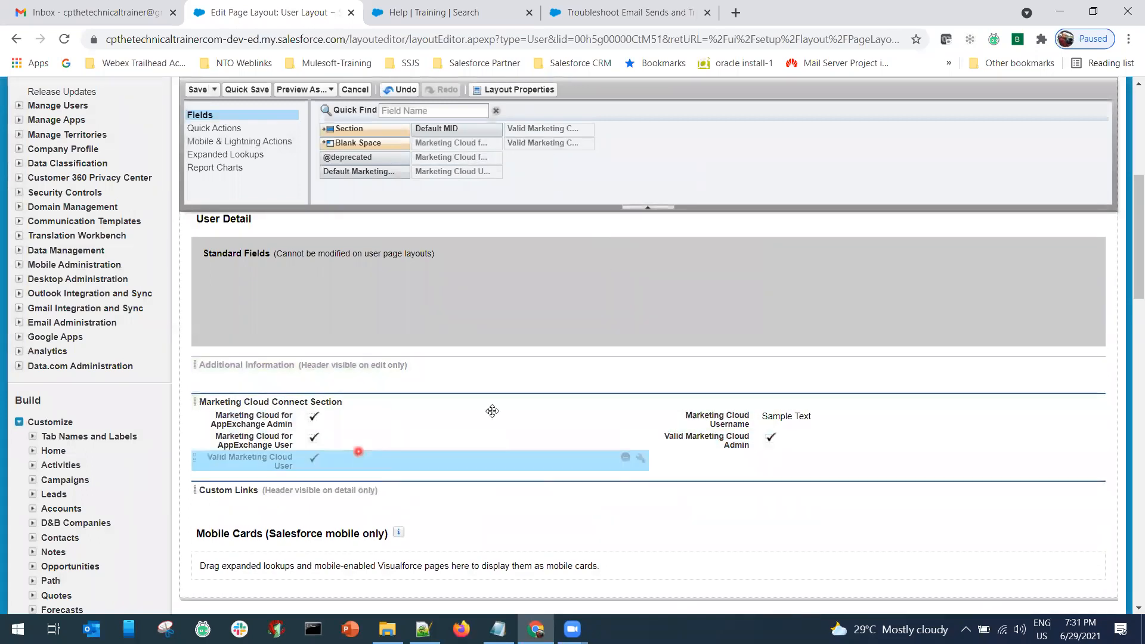
left_click_drag(433, 230, 769, 459)
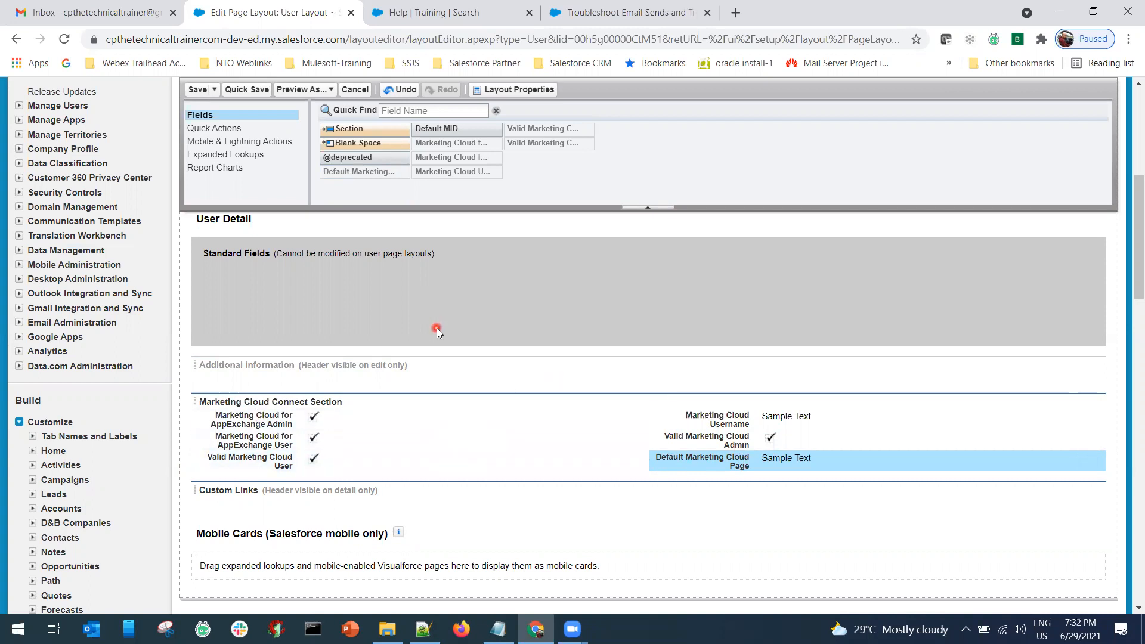
left_click(197, 91)
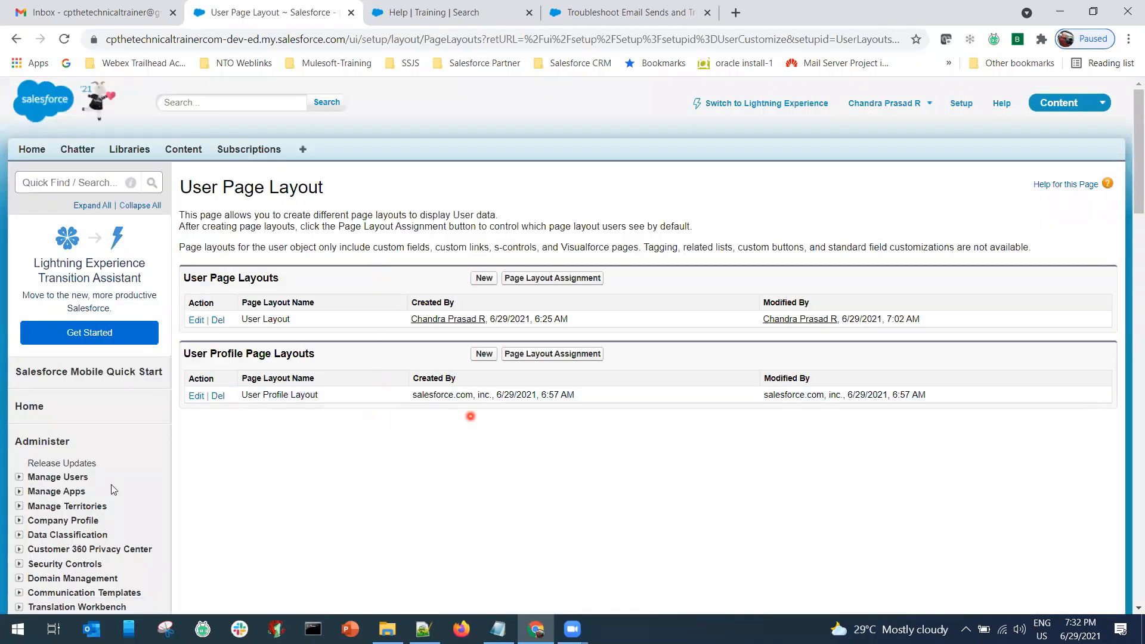
Open the admin user's record from Manage Users > Users for editing.
left_click(29, 477)
left_click(50, 493)
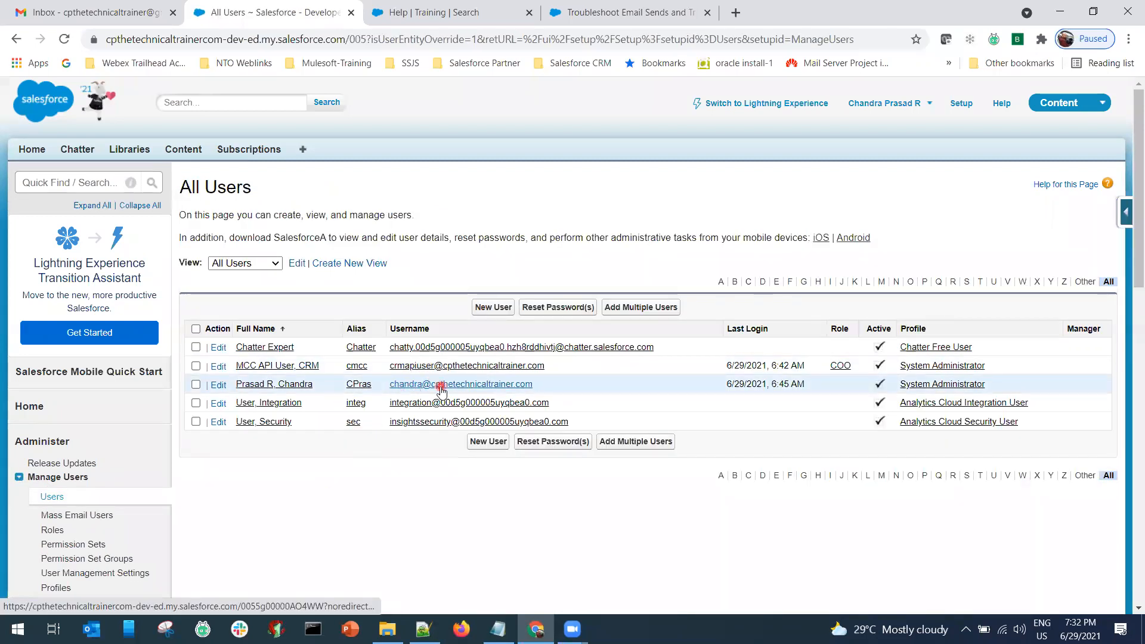
left_click(258, 386)
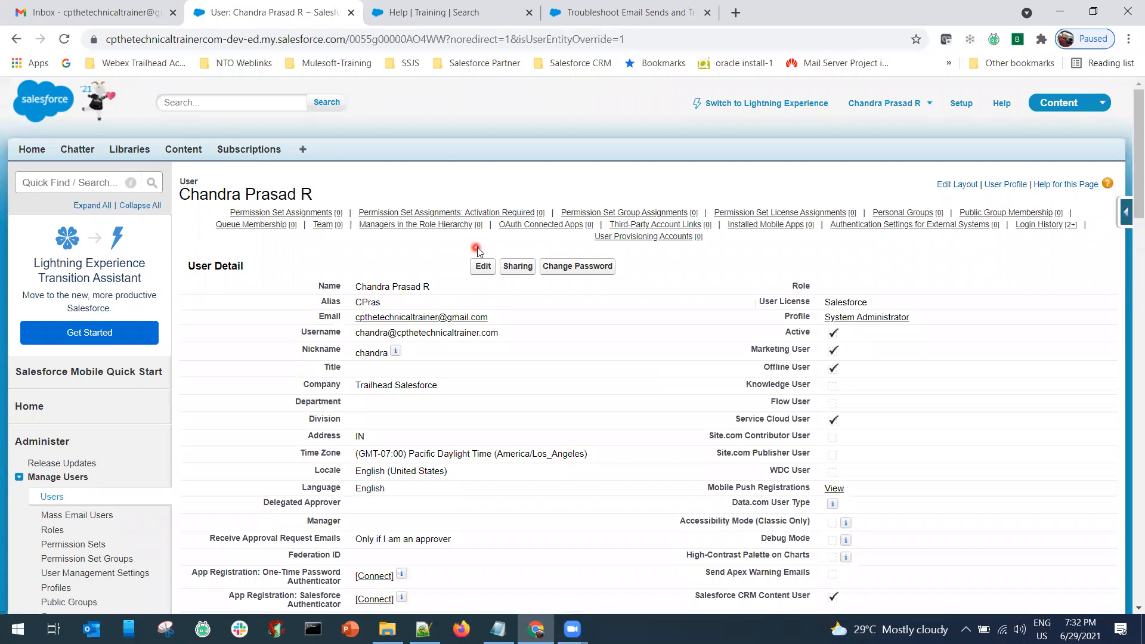
left_click(482, 266)
Tick Marketing Cloud for AppExchange Admin and save the admin user's record.
scroll(498, 425, "down", 1)
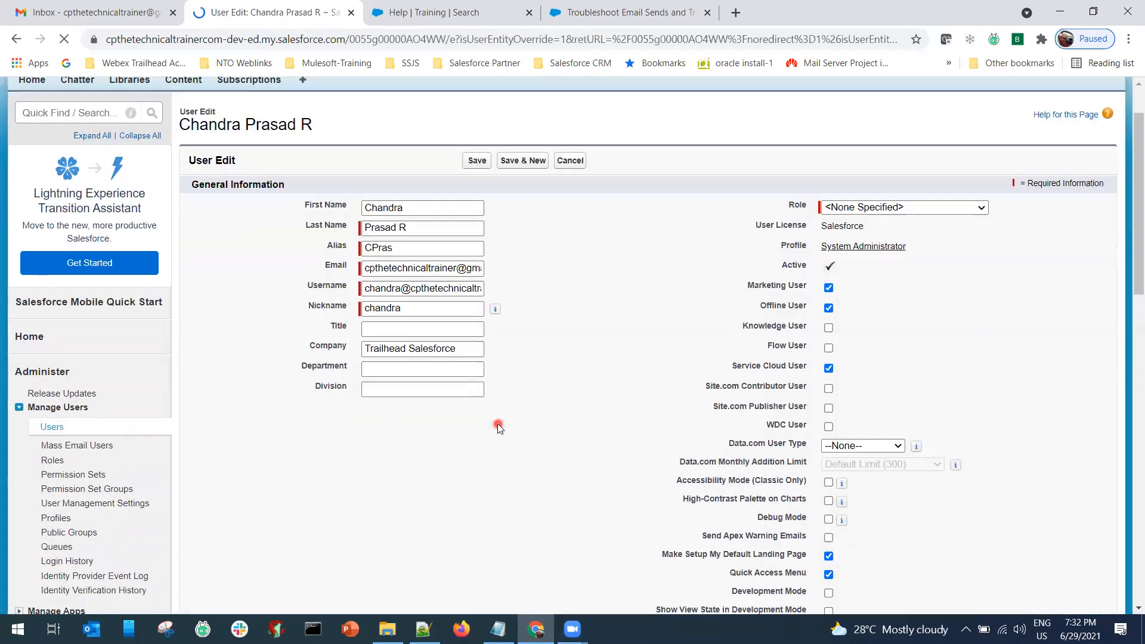
scroll(498, 423, "down", 9)
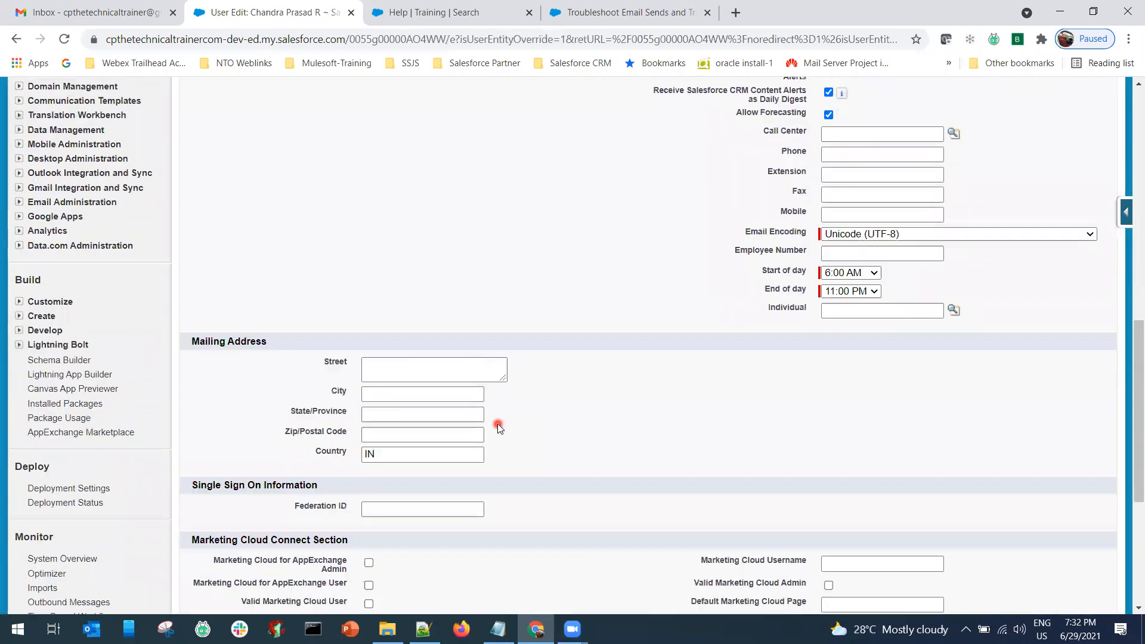
scroll(497, 423, "down", 3)
scroll(263, 339, "down", 1)
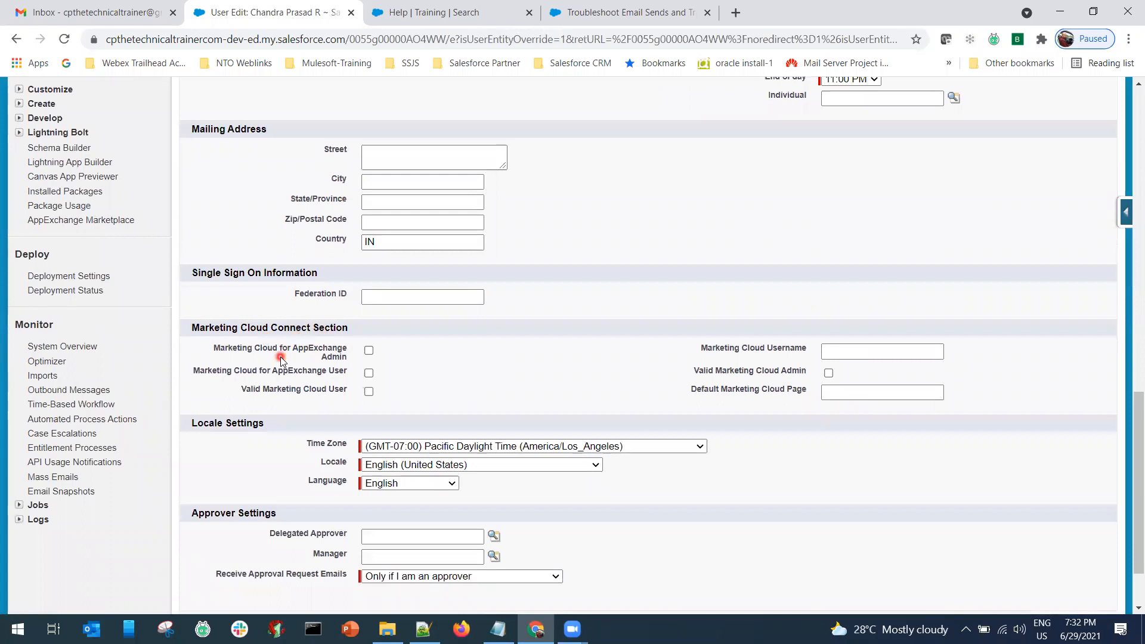
left_click(369, 351)
scroll(464, 409, "up", 15)
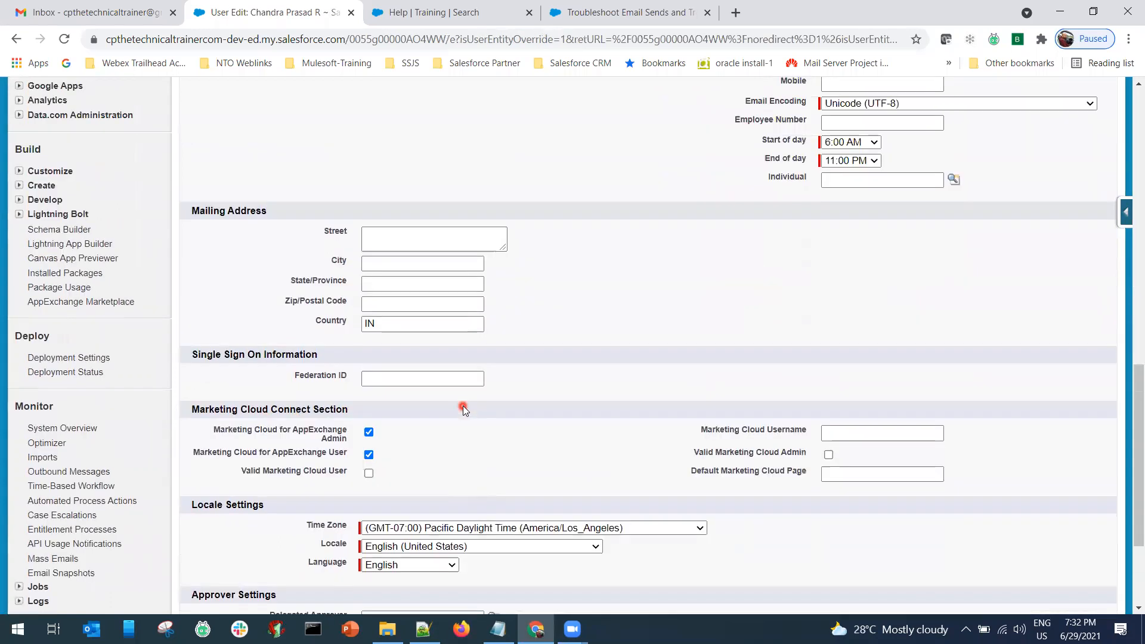
left_click(471, 233)
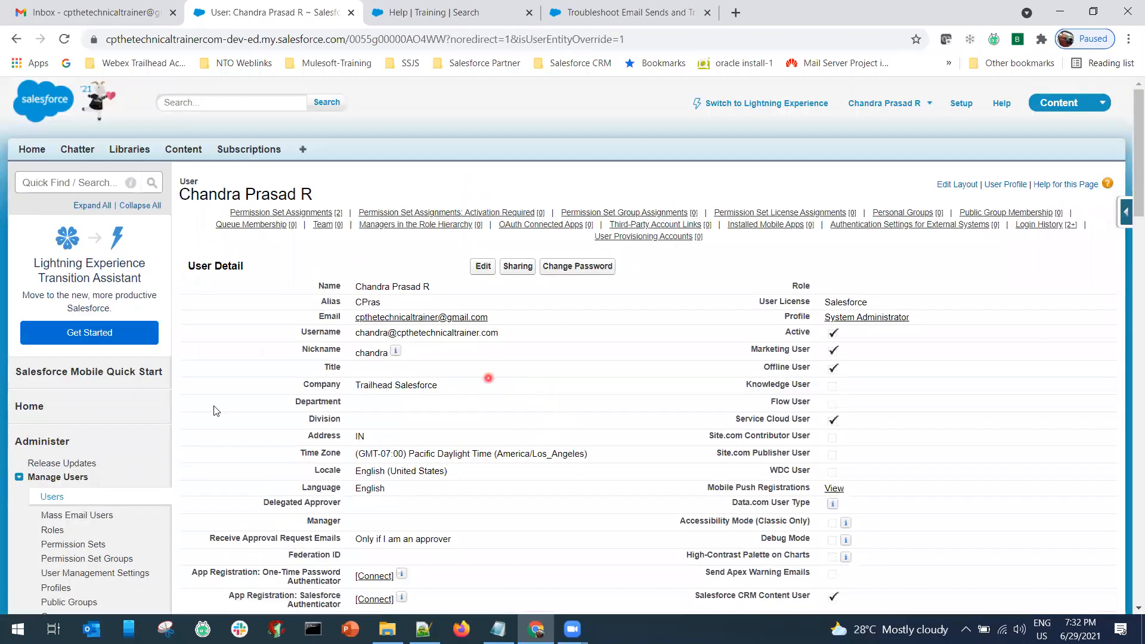
left_click(52, 498)
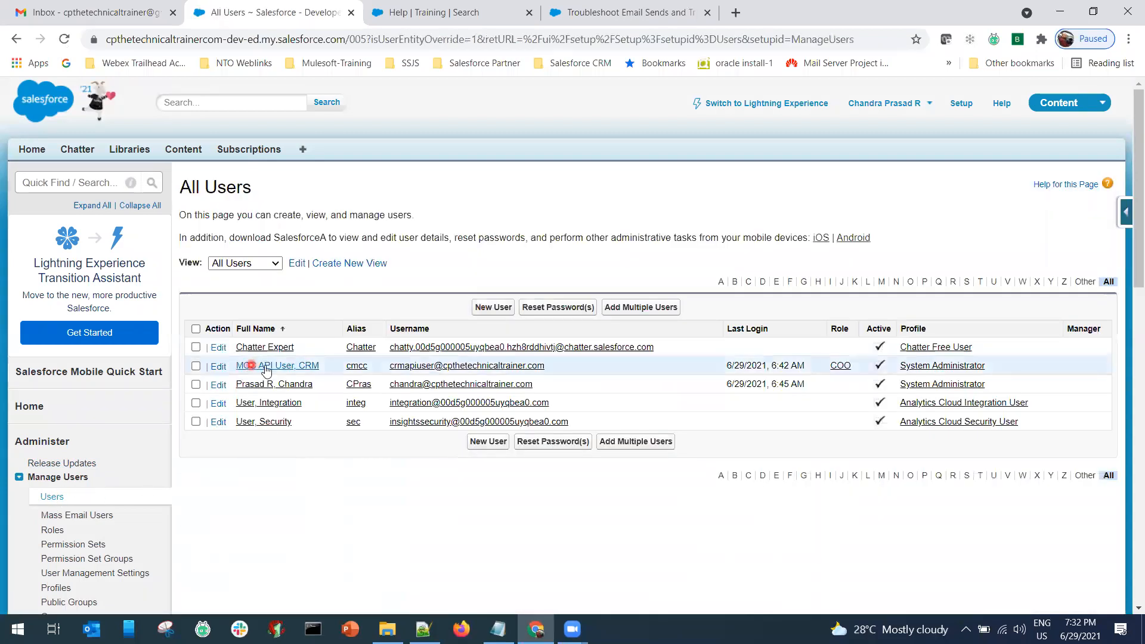
Tick Marketing Cloud for AppExchange User on CRM MCC API User and save the record.
left_click(266, 366)
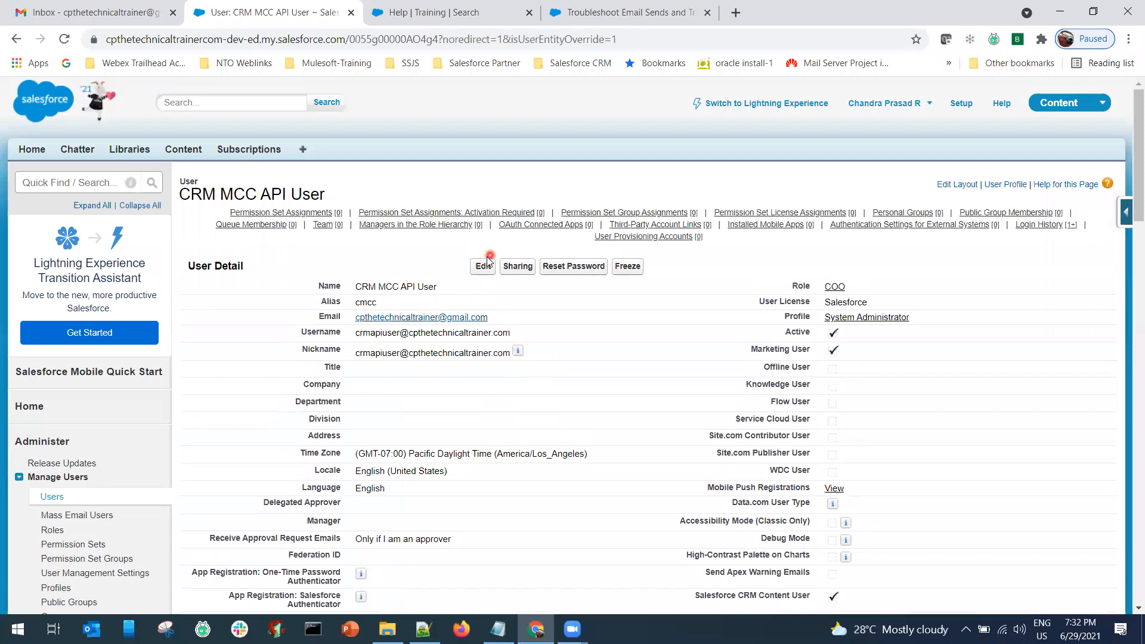
left_click(483, 267)
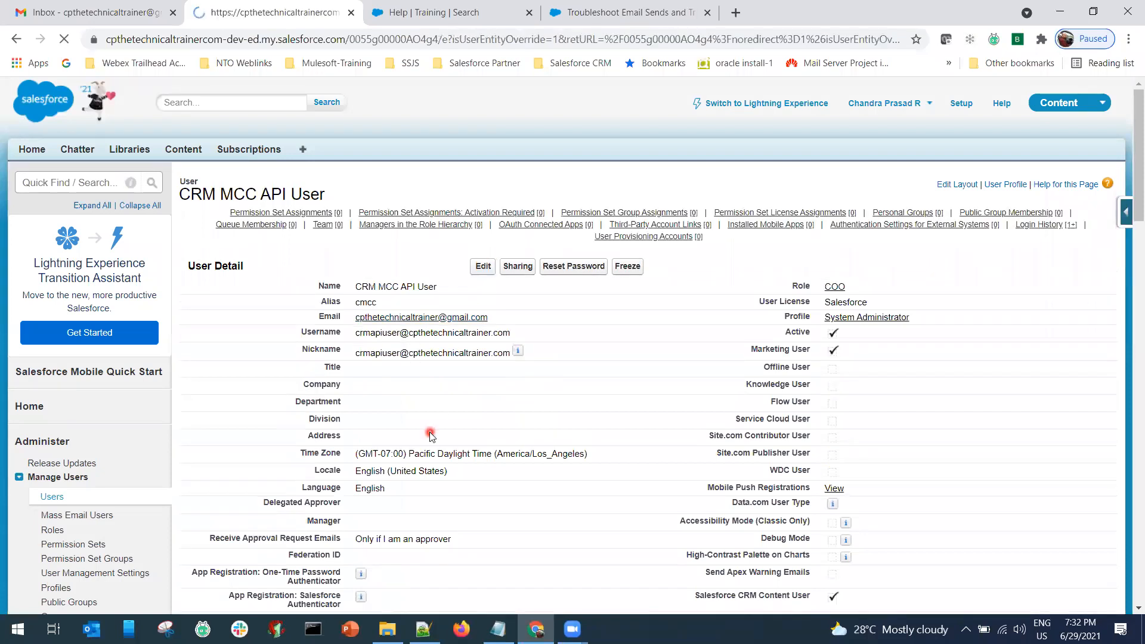
scroll(431, 435, "down", 2)
scroll(431, 436, "down", 20)
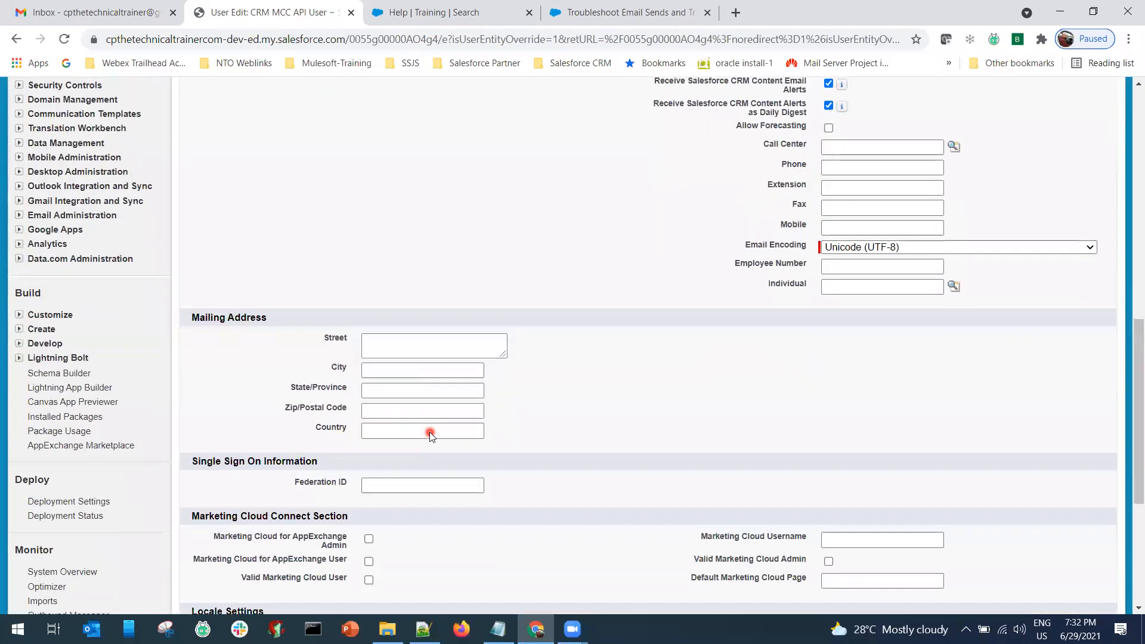
left_click(368, 275)
left_click(474, 543)
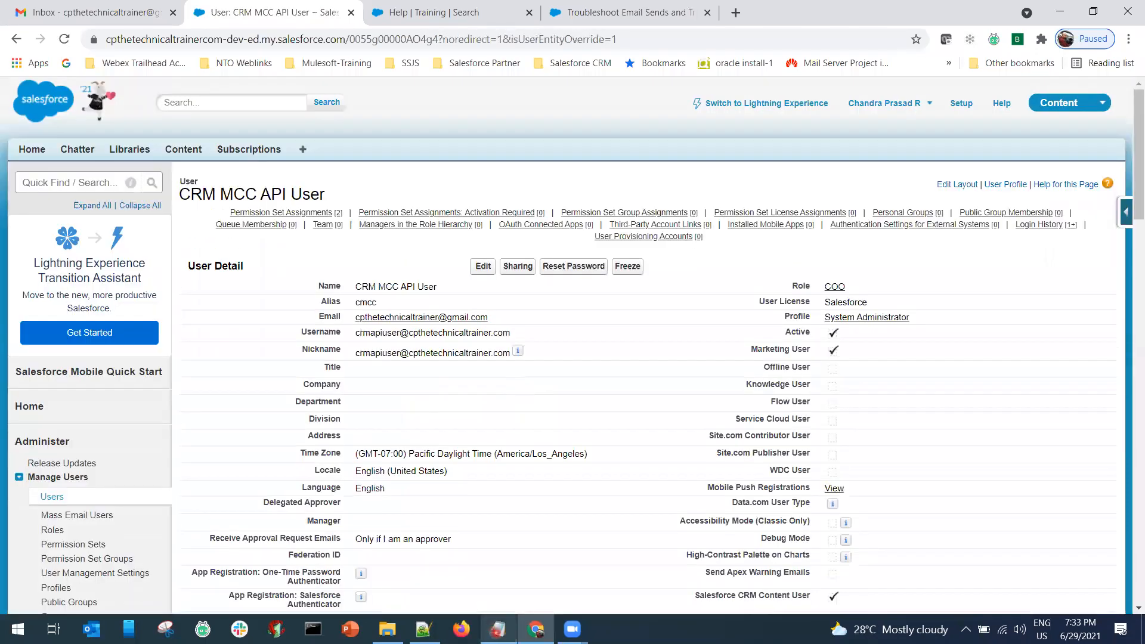
left_click(499, 629)
left_click_drag(260, 591, 56, 532)
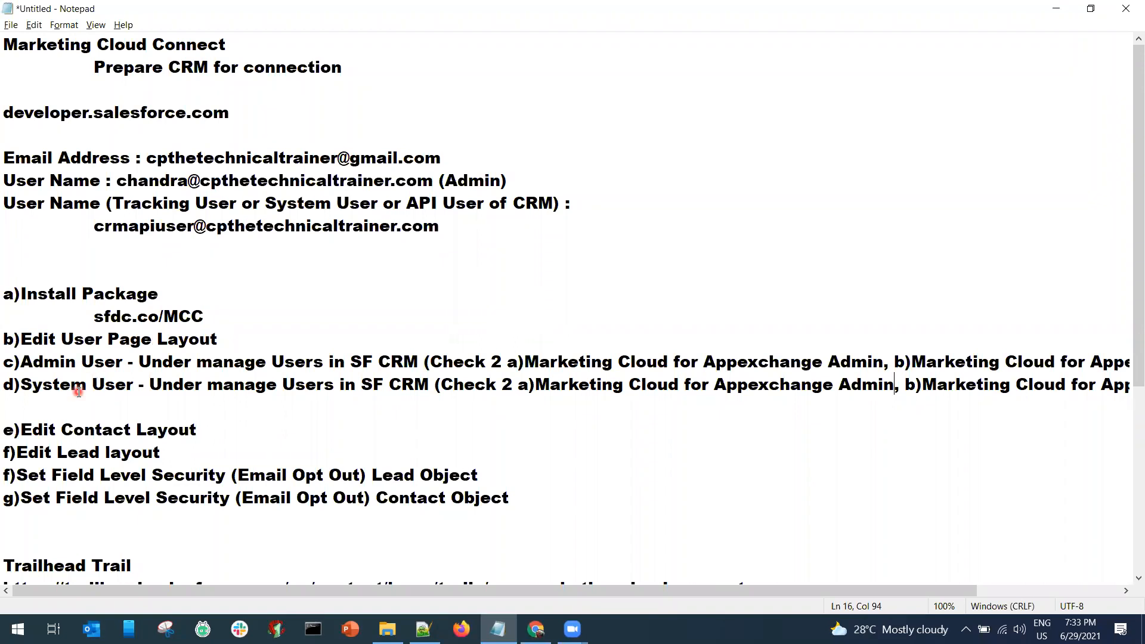
Reletter the Lead and Contact field-security steps as g) and h) in the Notepad checklist.
scroll(182, 398, "down", 2)
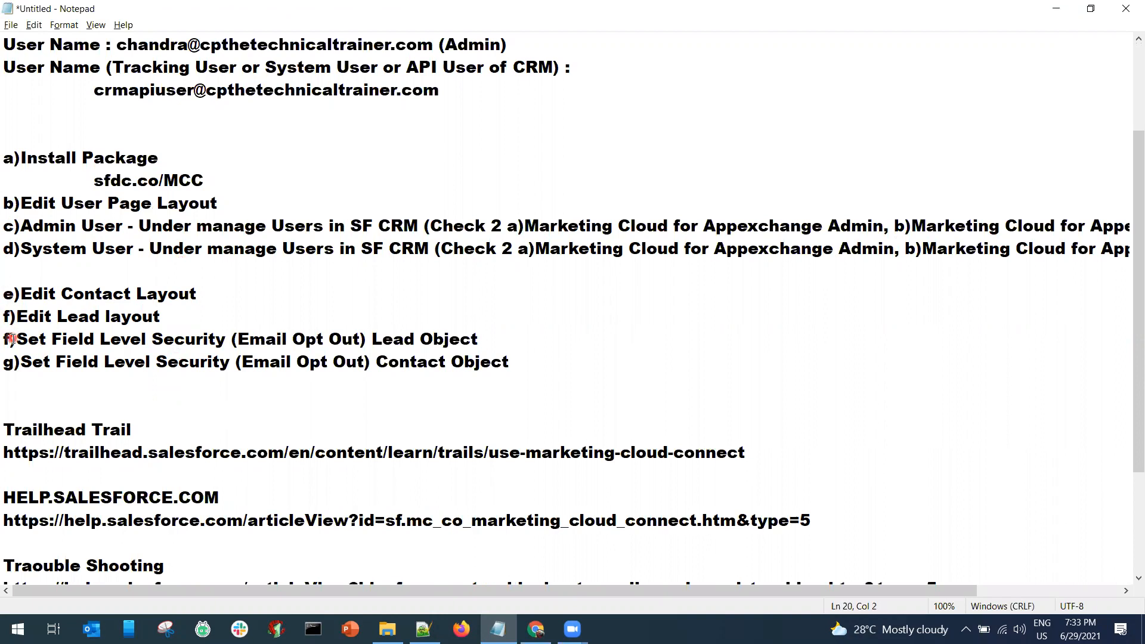
key("BackSpace")
type("g")
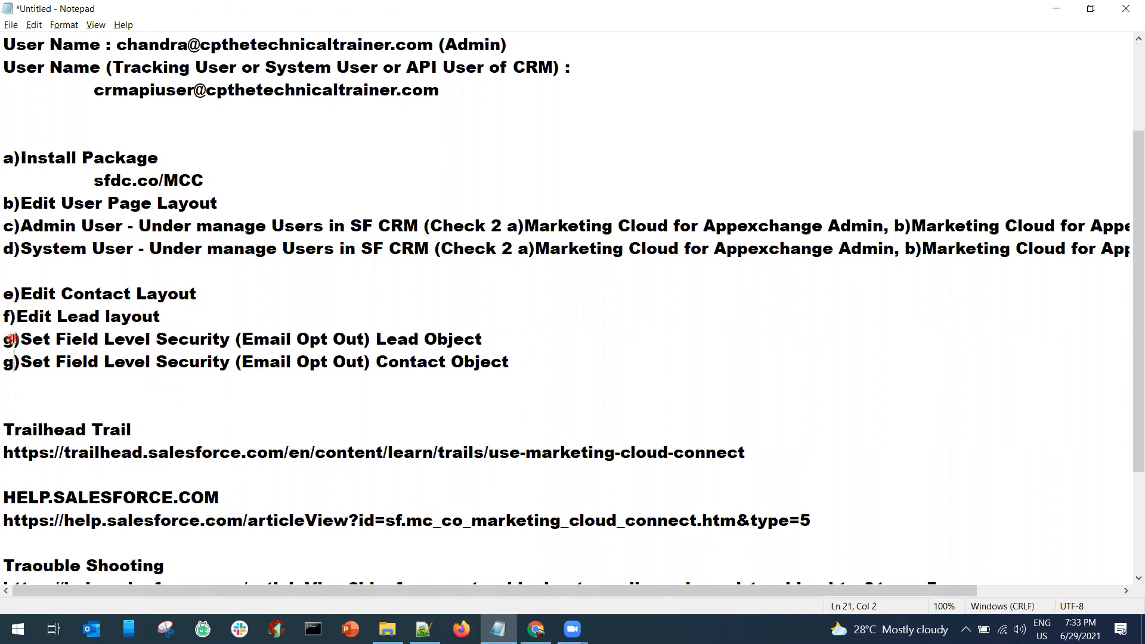
key("BackSpace")
type("h")
key("alt+Tab")
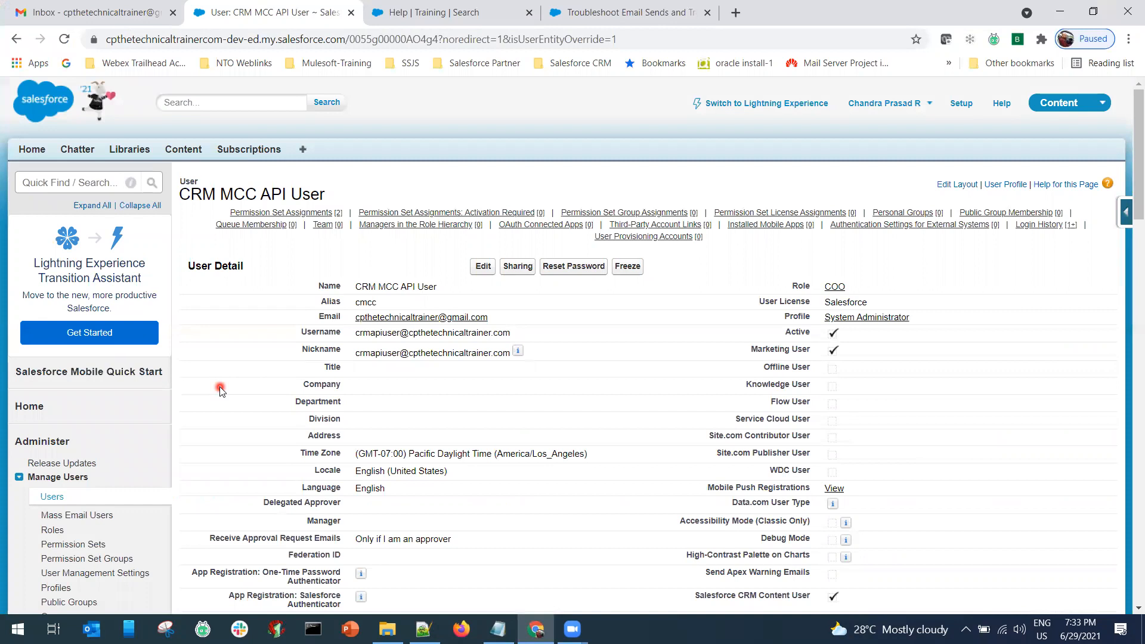
scroll(220, 391, "down", 3)
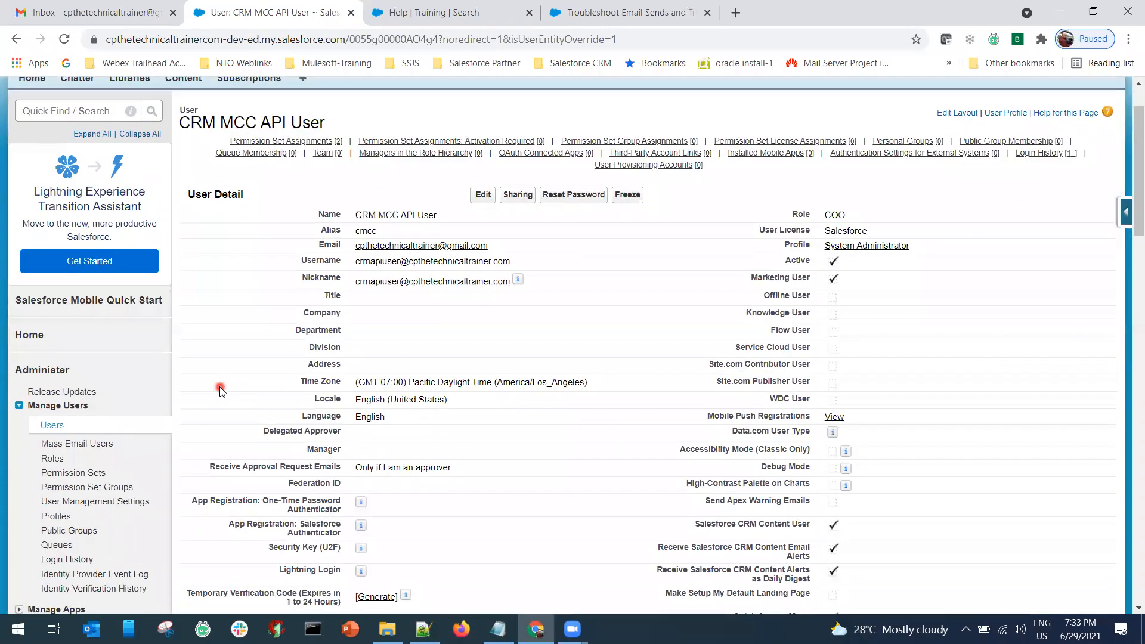
Go to Customize > Leads > Page Layouts in the Setup sidebar to list Lead layouts.
scroll(220, 391, "down", 5)
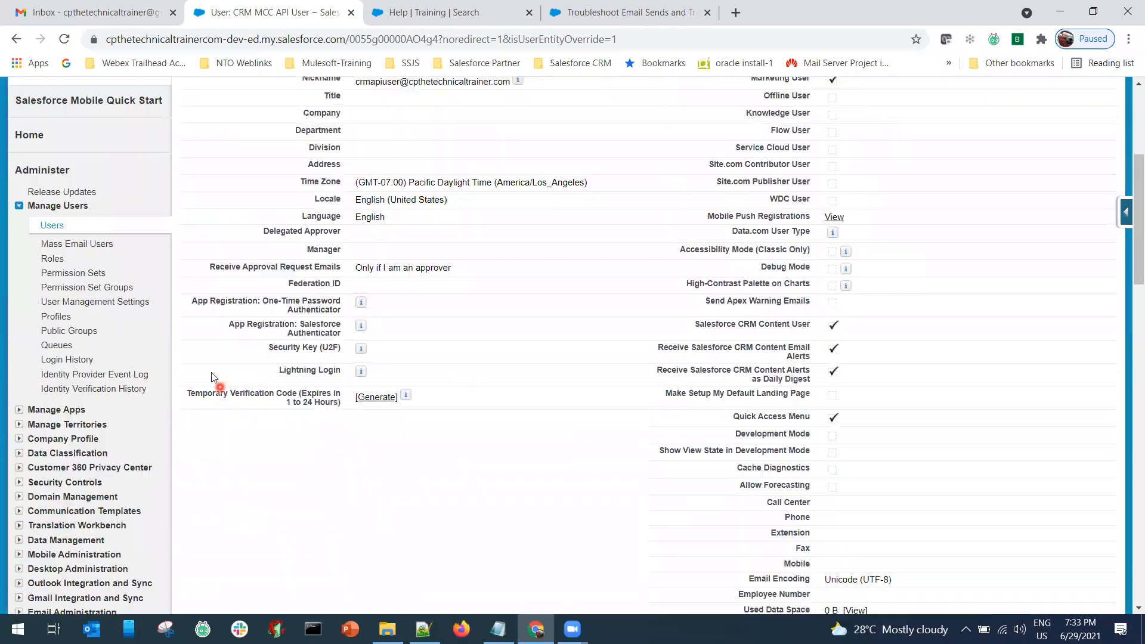
left_click(54, 105)
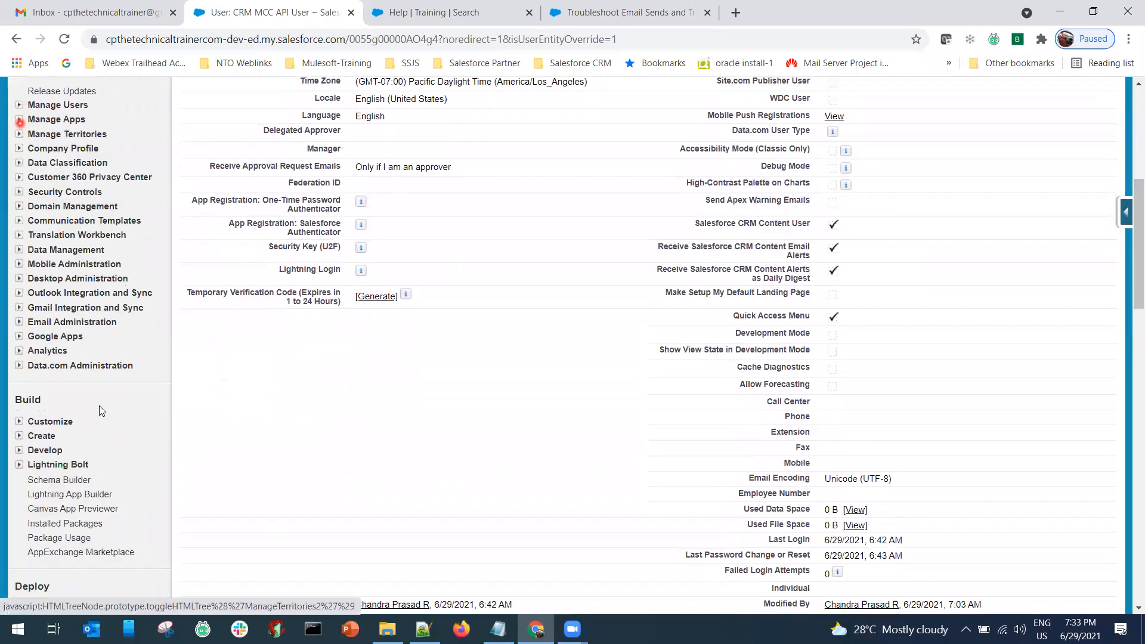
left_click(19, 421)
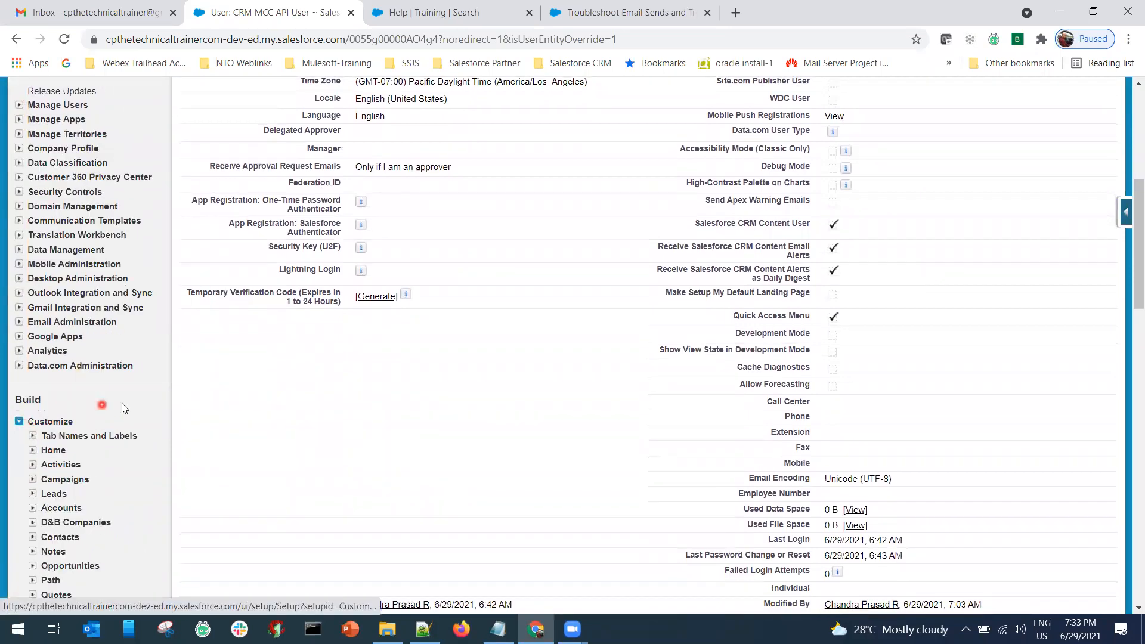
scroll(122, 407, "down", 5)
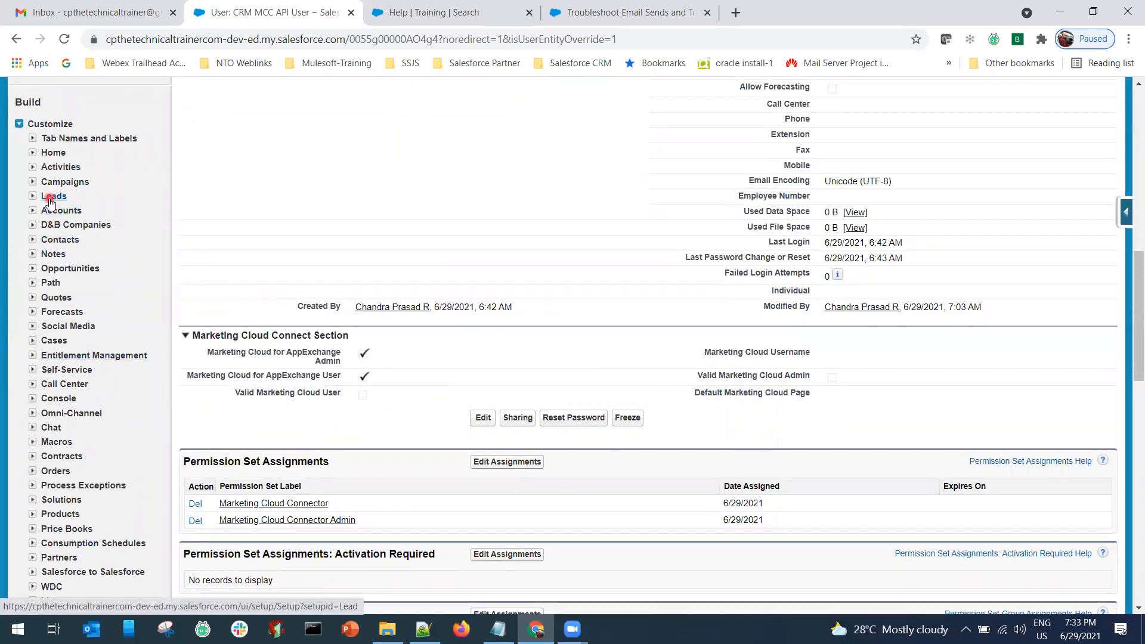
scroll(173, 393, "down", 5)
scroll(173, 393, "down", 5)
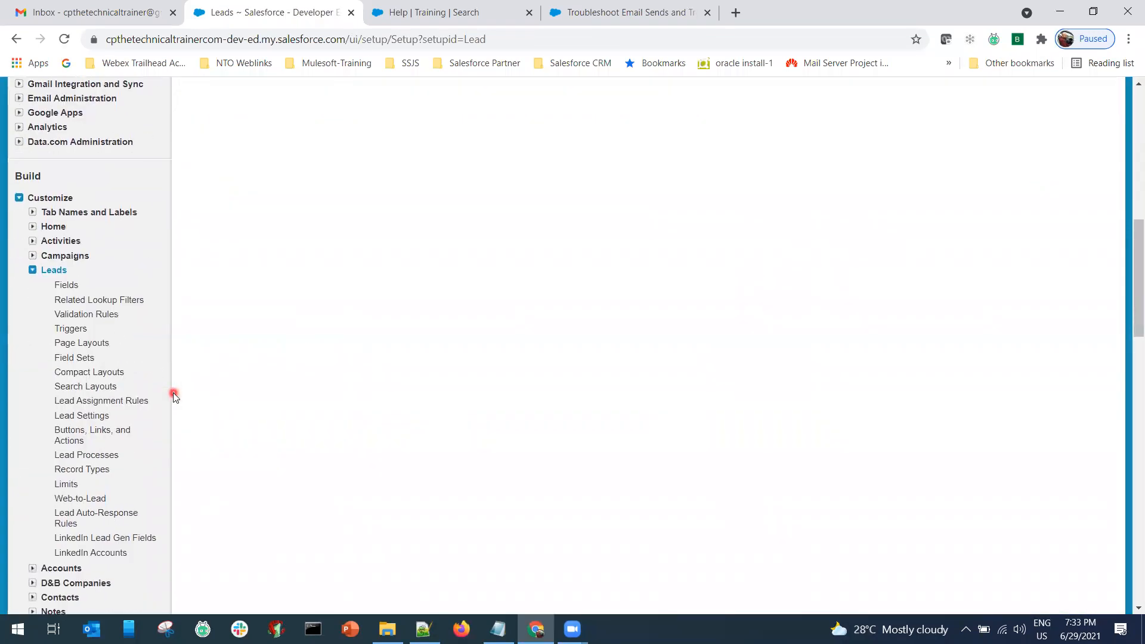
left_click(32, 270)
left_click(46, 270)
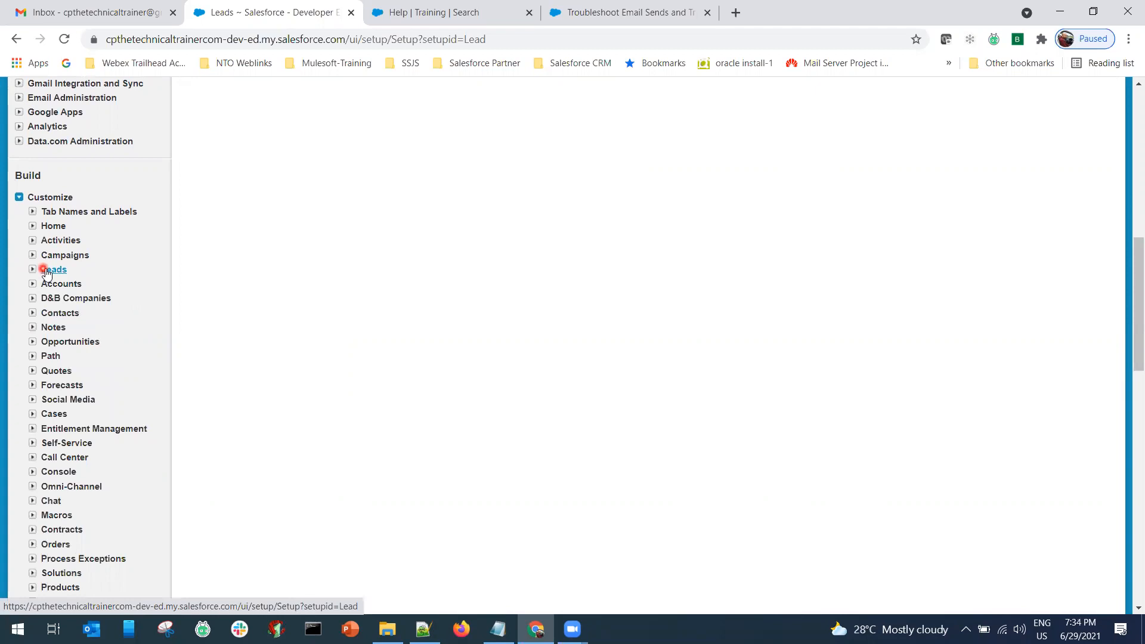
left_click(32, 269)
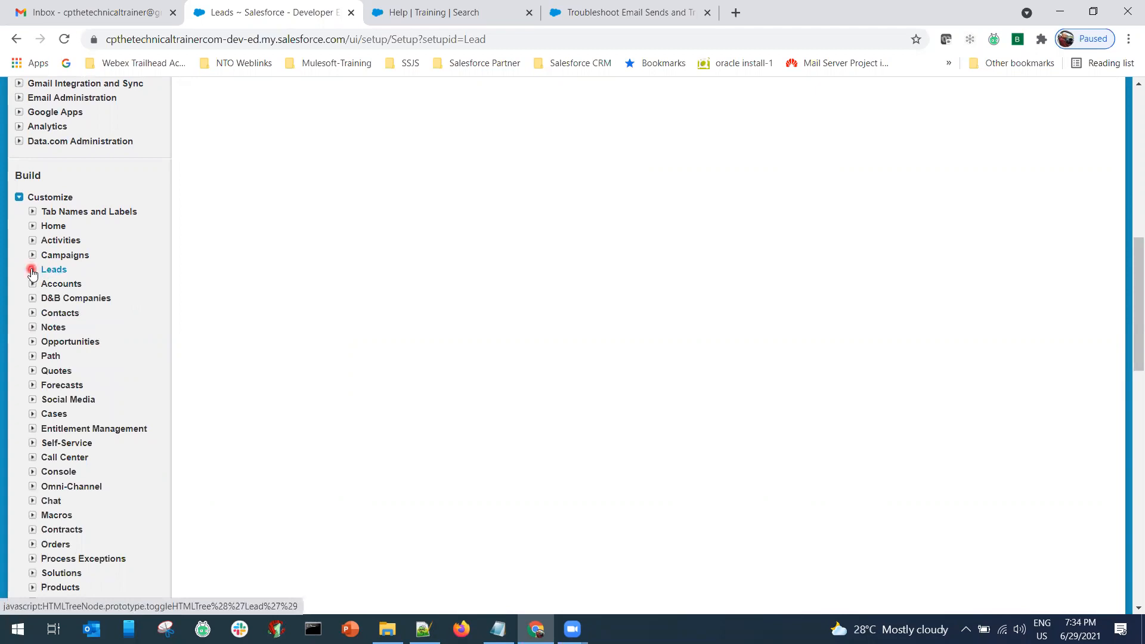
left_click(73, 343)
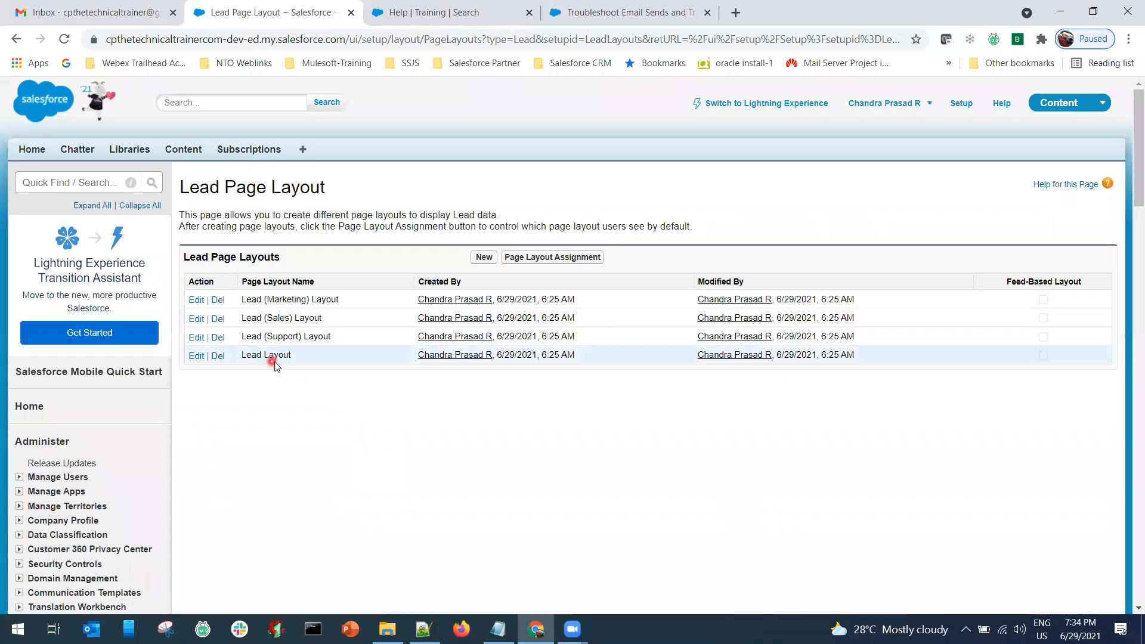
Open Lead Layout for editing and show the palette's Fields list.
left_click(197, 357)
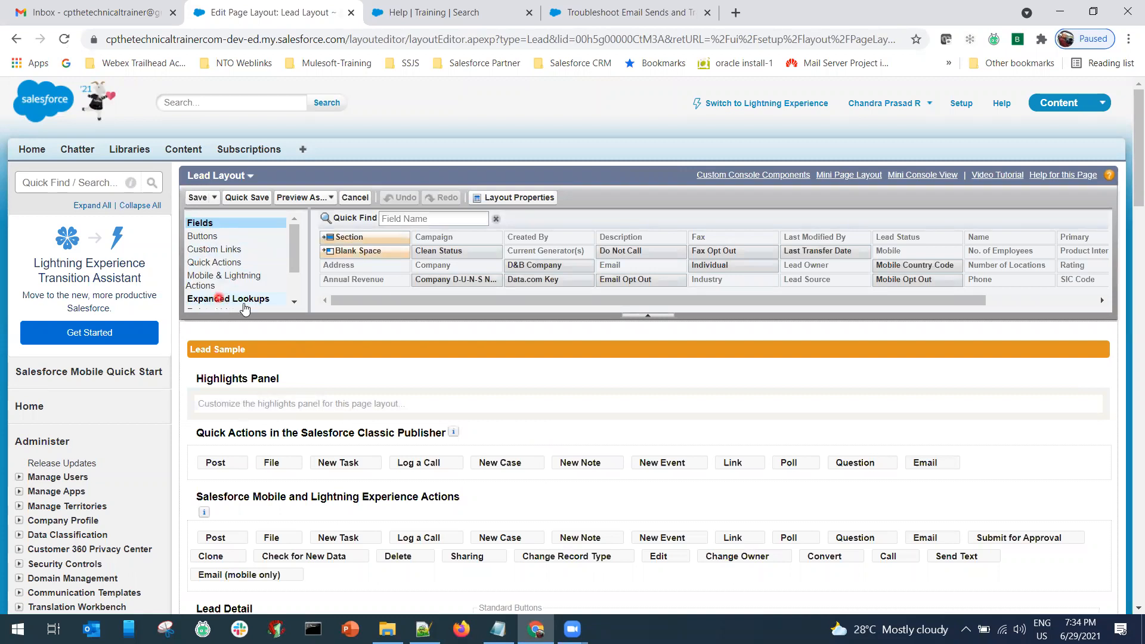
scroll(292, 302, "down", 3)
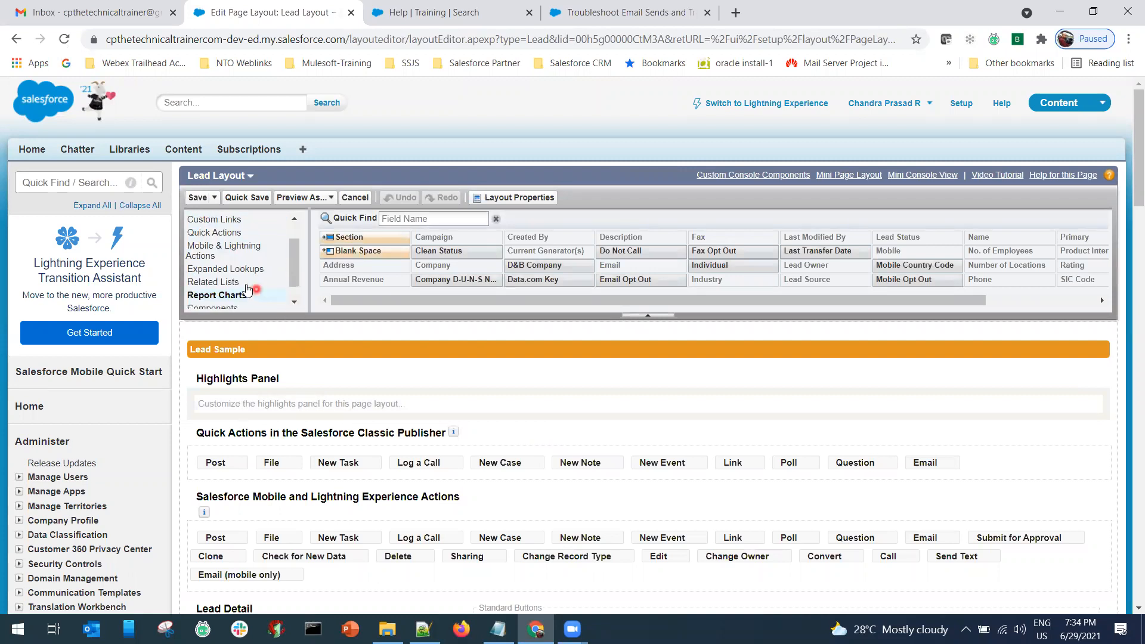
scroll(241, 281, "down", 9)
scroll(241, 281, "down", 10)
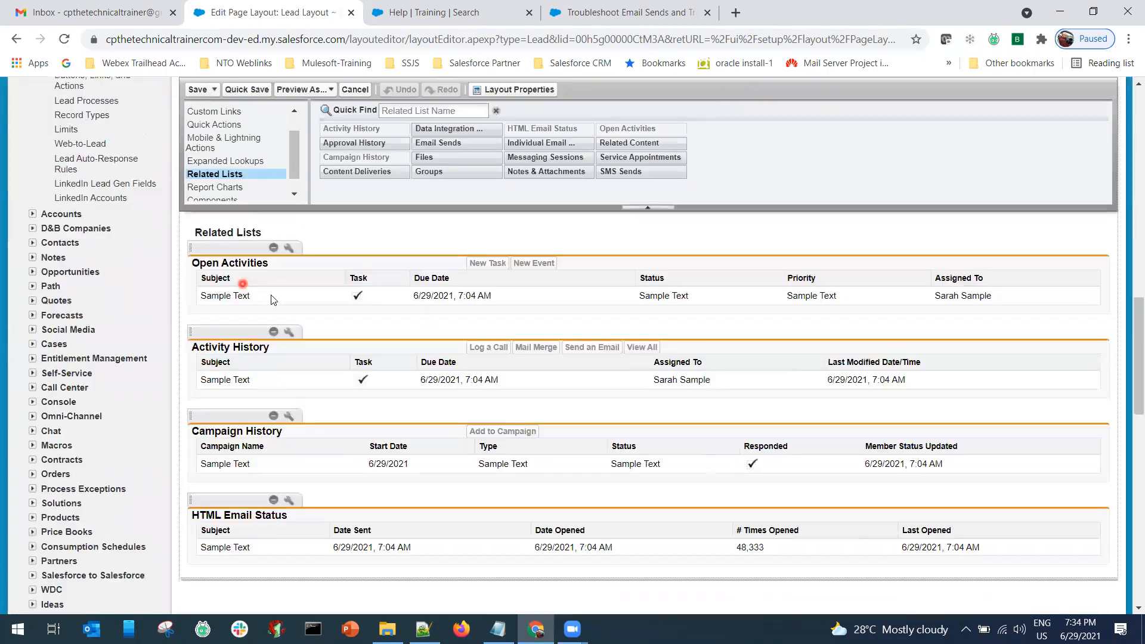
left_click(294, 195)
left_click(234, 195)
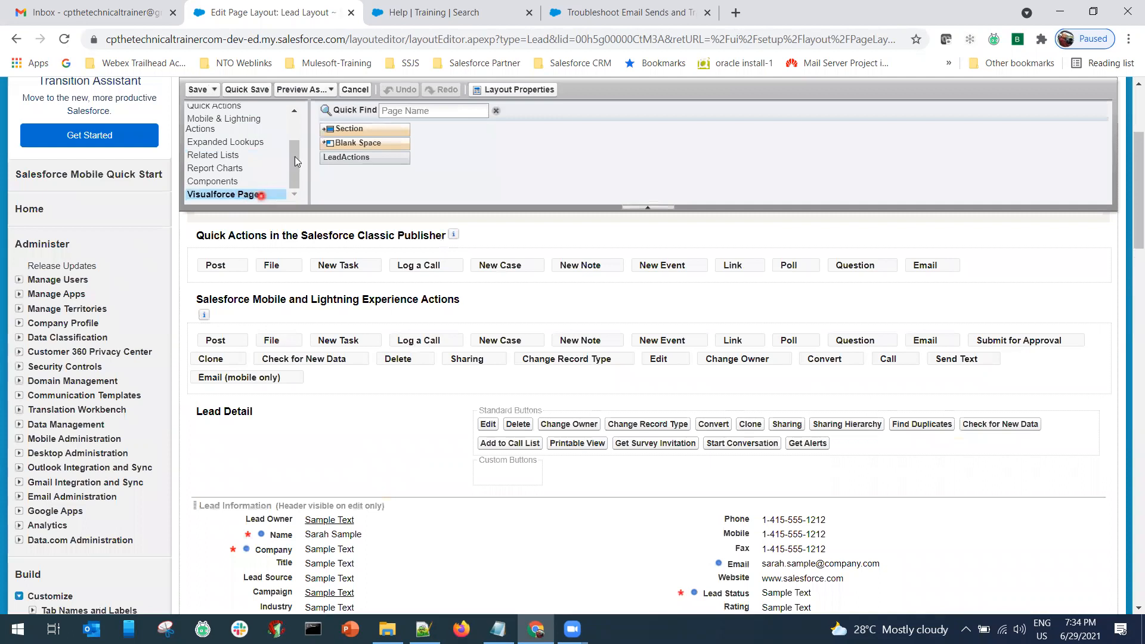
scroll(296, 122, "up", 2)
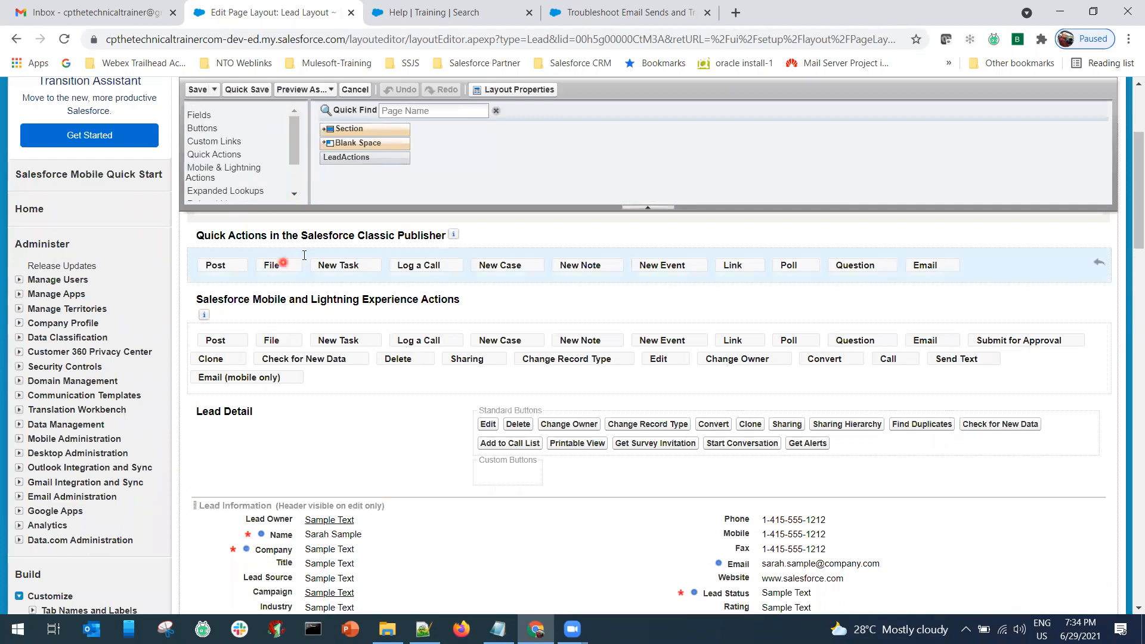
left_click(219, 118)
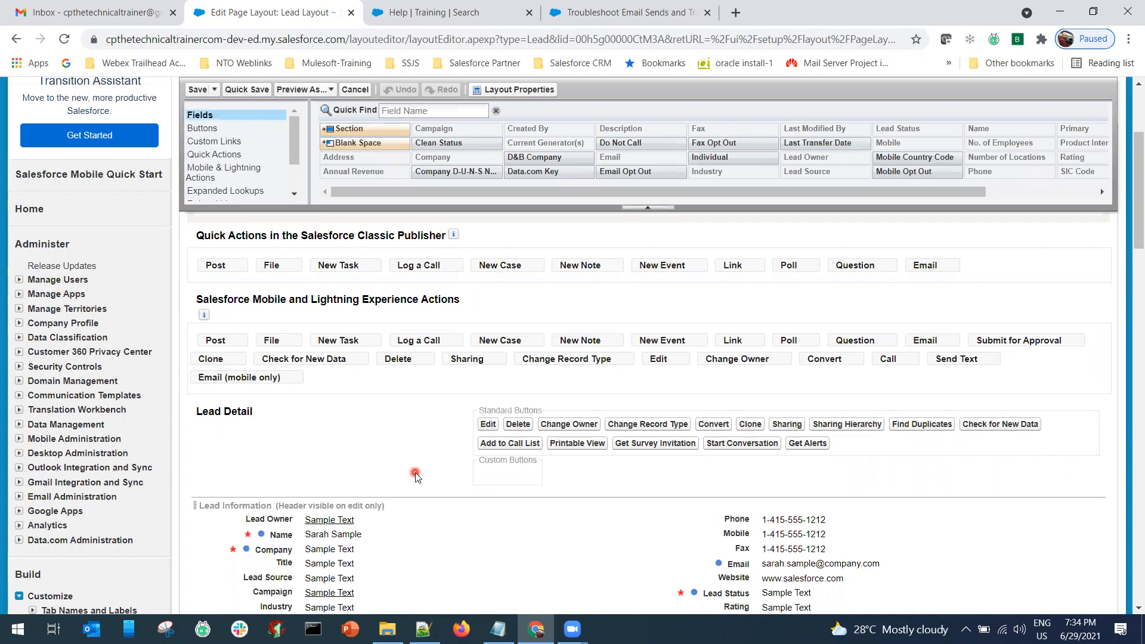
Place Email Opt Out below No. of Employees in Lead Information.
scroll(415, 476, "down", 6)
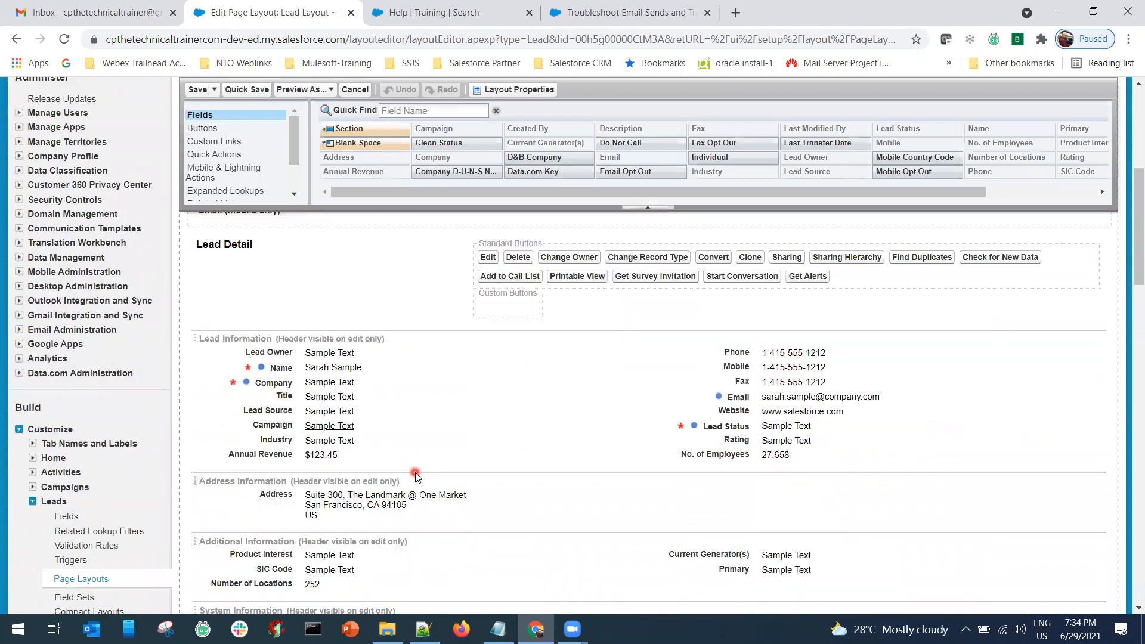
scroll(416, 475, "down", 3)
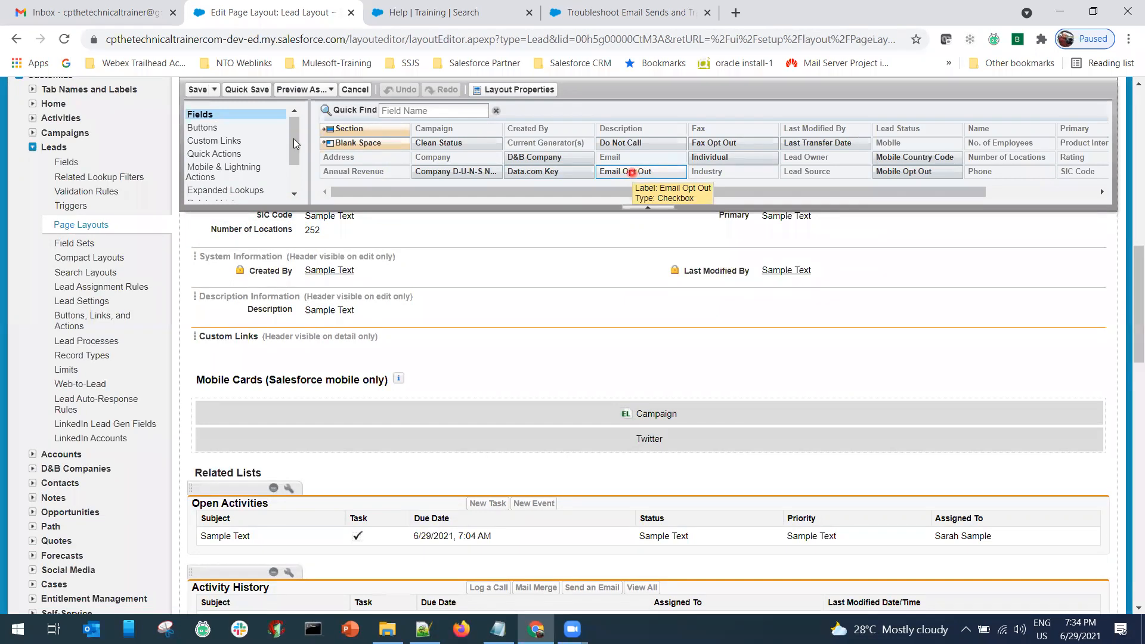
left_click_drag(294, 142, 294, 133)
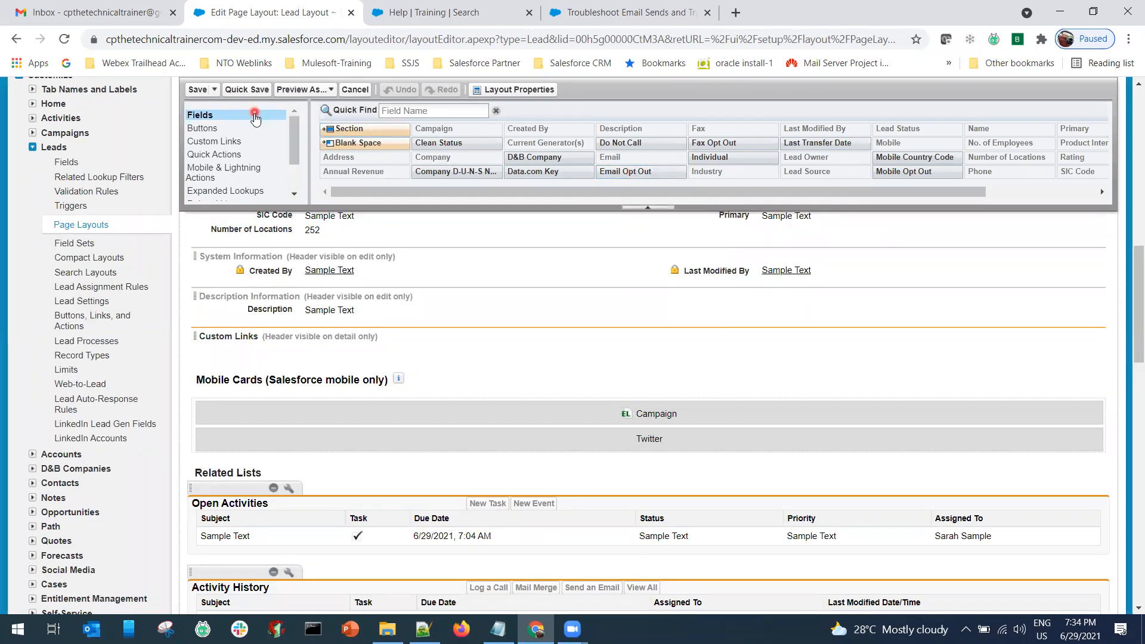
scroll(454, 356, "up", 9)
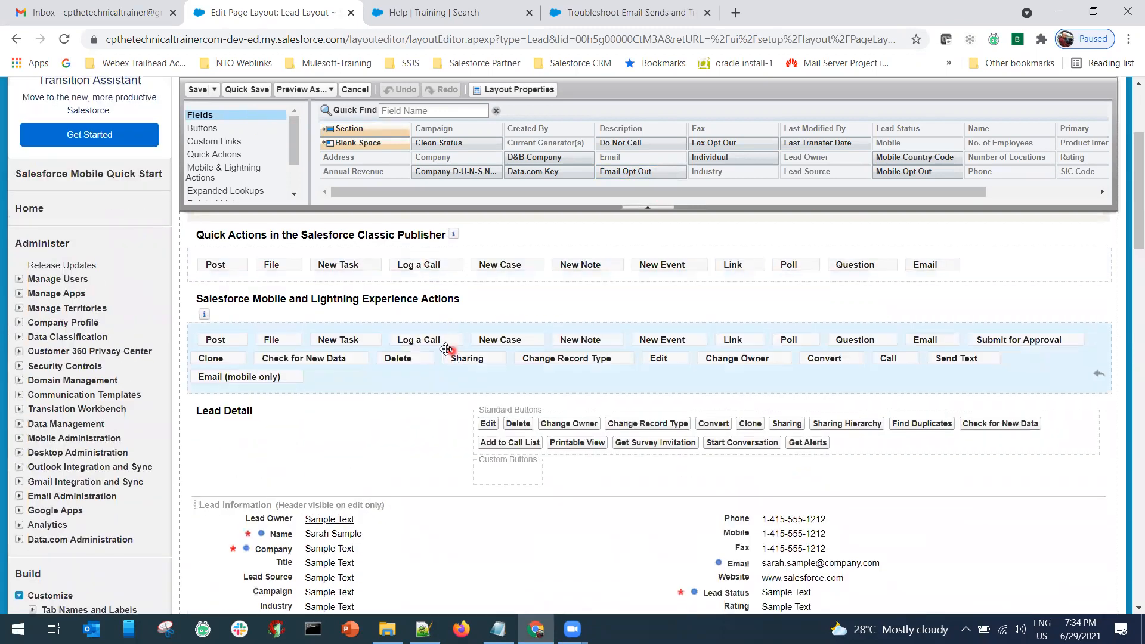
scroll(453, 356, "down", 4)
left_click(359, 129)
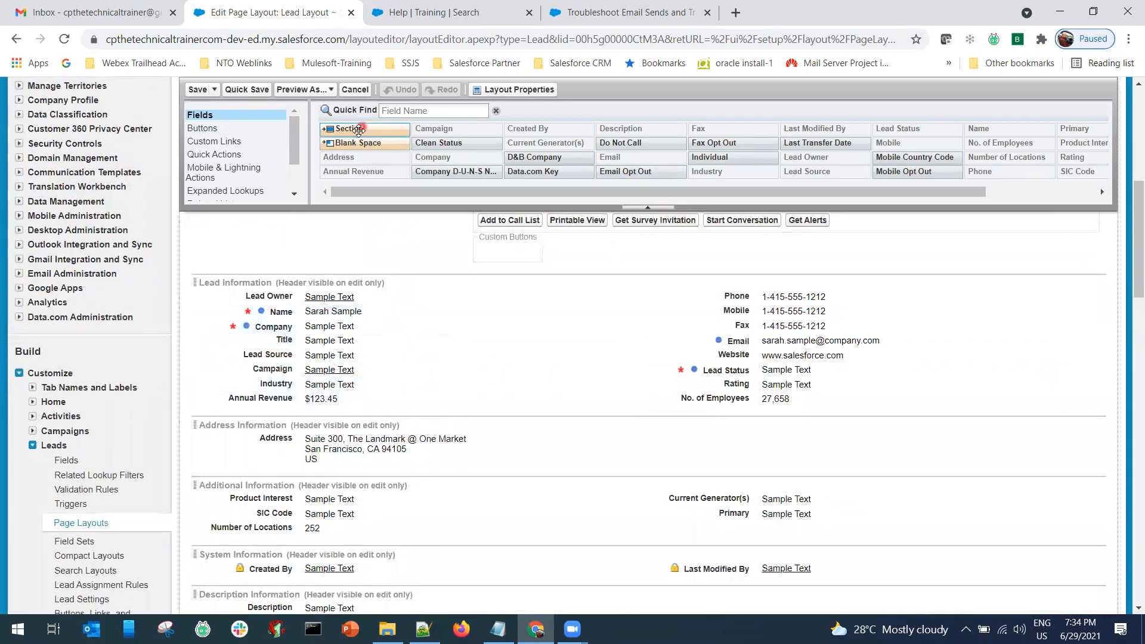
left_click_drag(642, 201, 684, 409)
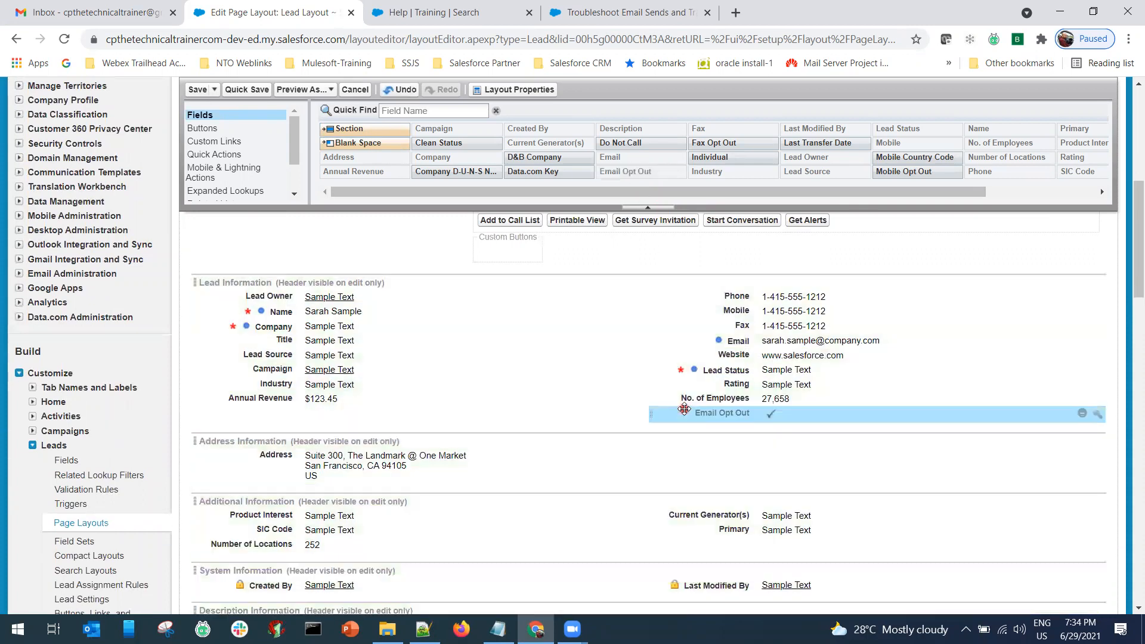
Add a new section near the bottom of the Lead Layout.
left_click(296, 196)
scroll(233, 188, "down", 1)
left_click(230, 197)
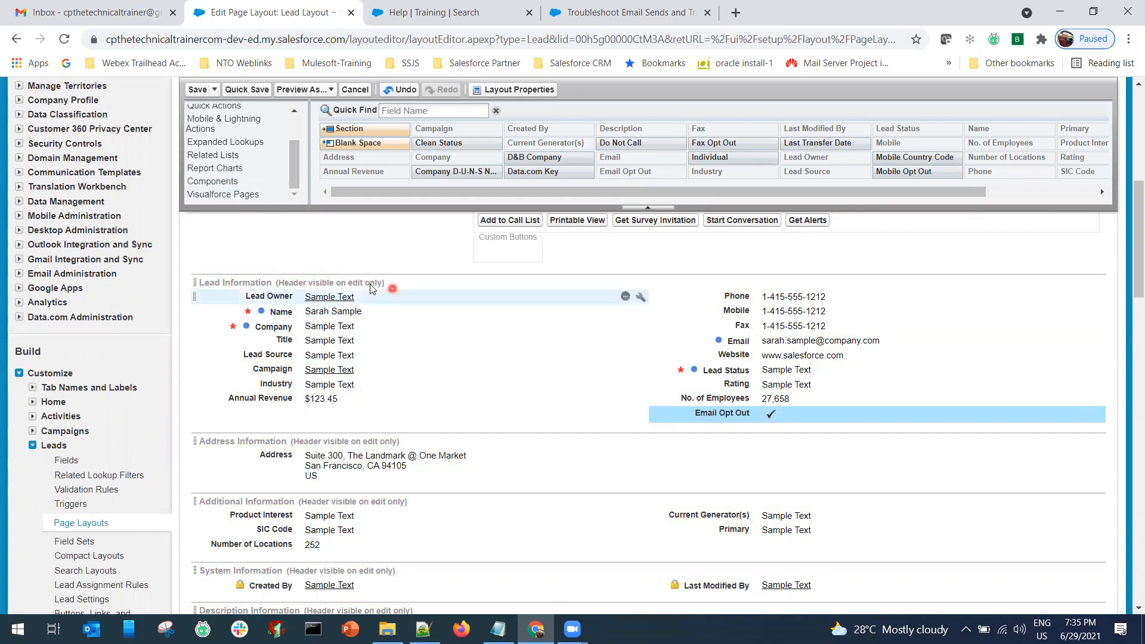
scroll(370, 286, "down", 3)
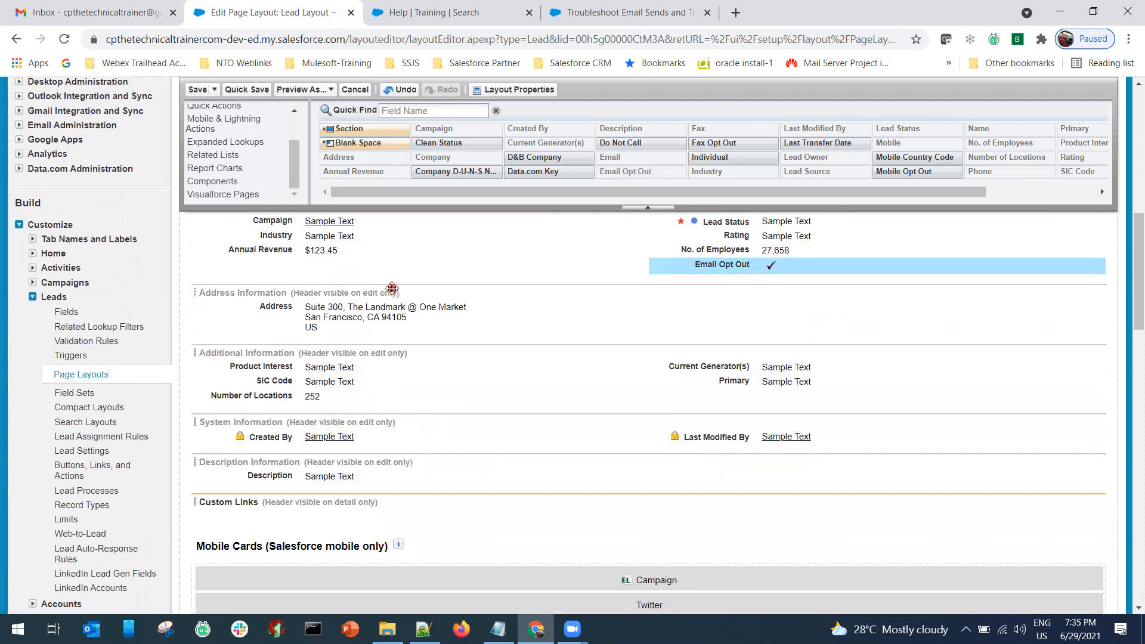
left_click_drag(358, 134, 325, 528)
Name the new section MCC and move Email Opt Out into it.
left_click_drag(592, 281, 505, 291)
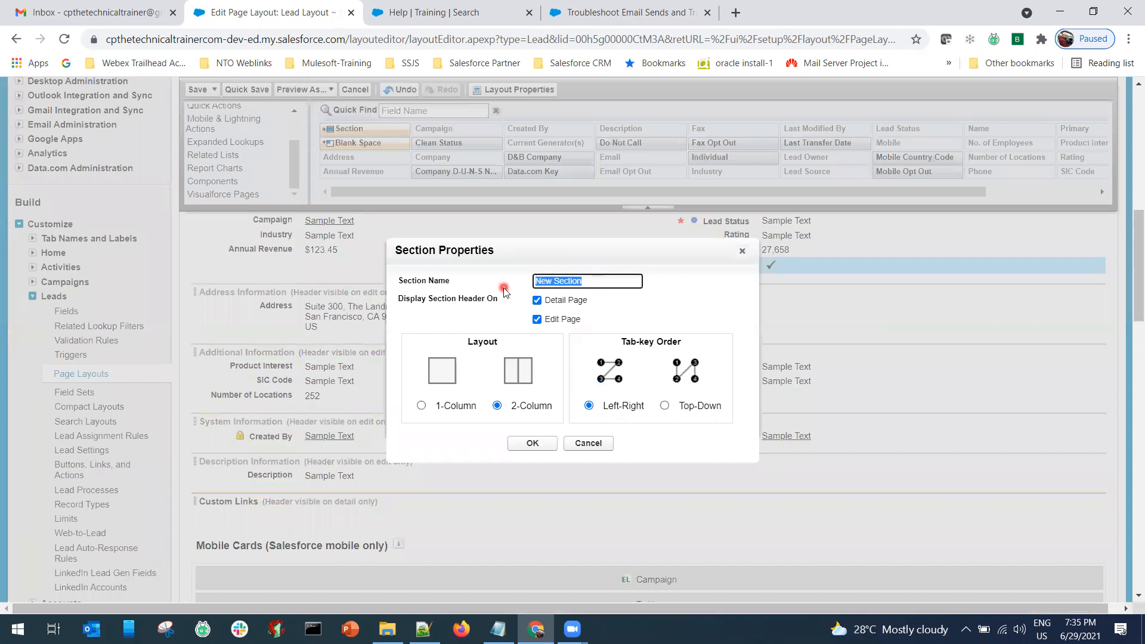
type("MCC")
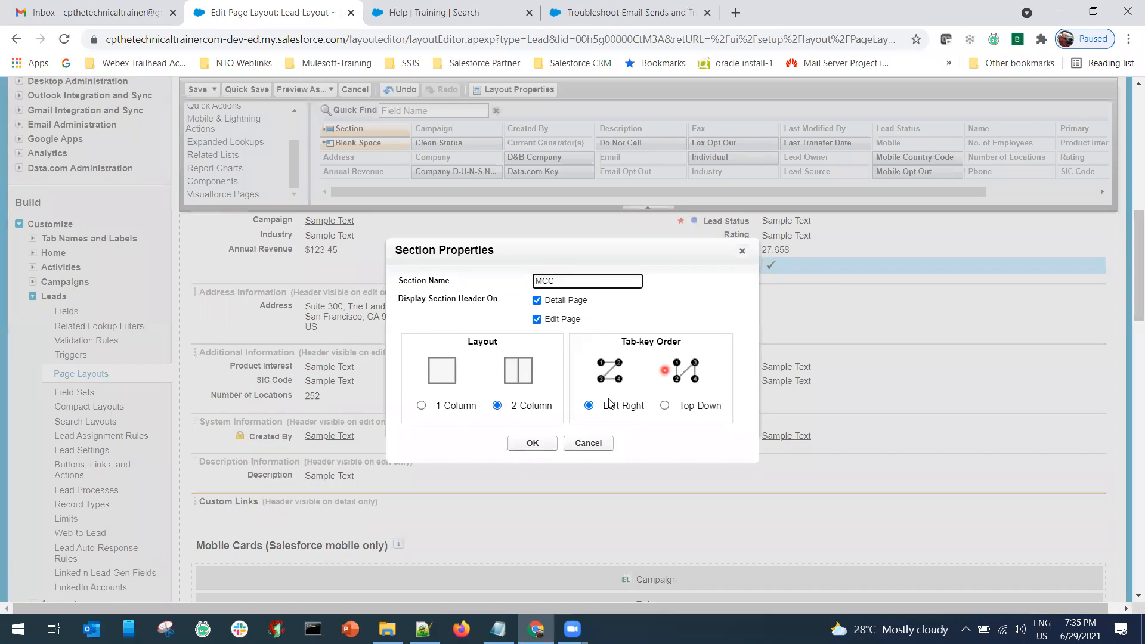
left_click(664, 407)
left_click(533, 443)
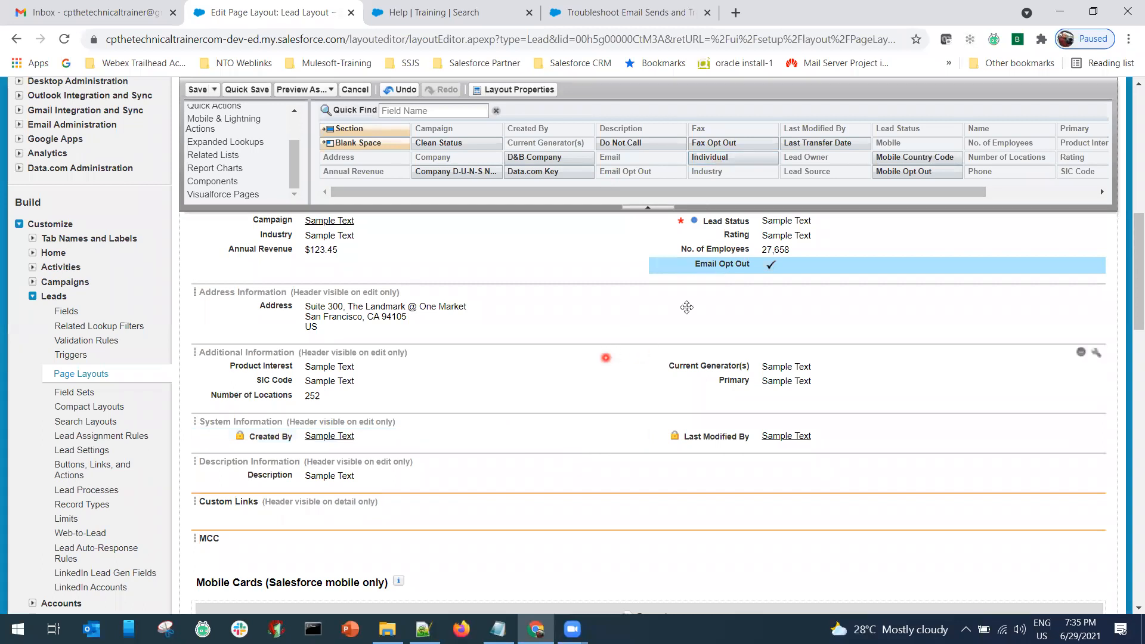
left_click_drag(708, 267, 280, 555)
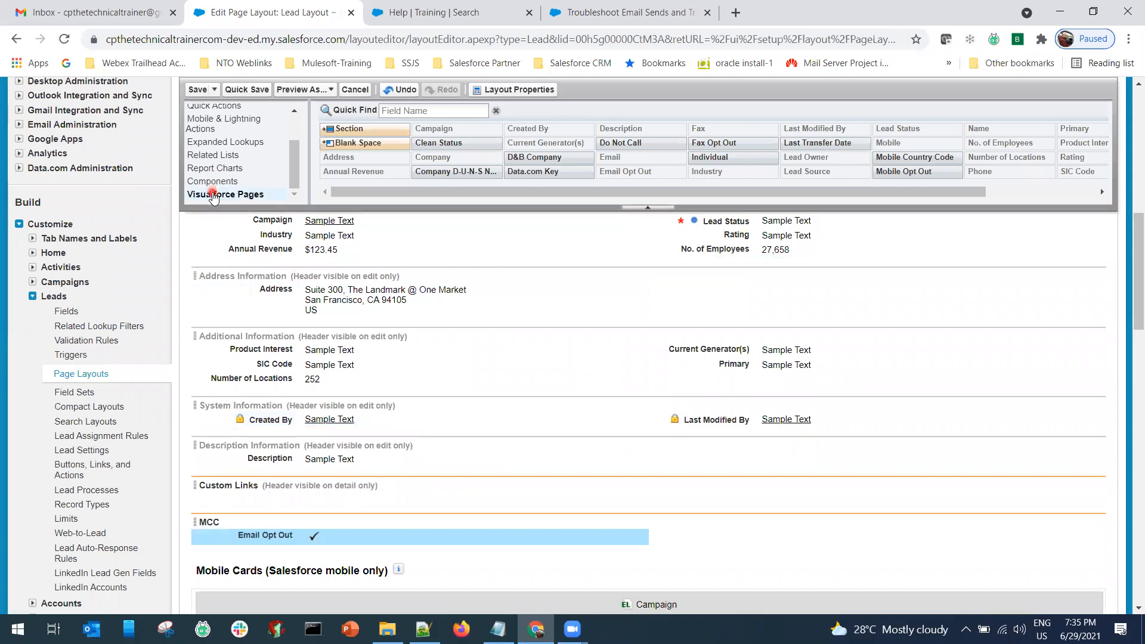
Add the LeadActions Visualforce page to the MCC section.
left_click(213, 193)
scroll(370, 238, "down", 5)
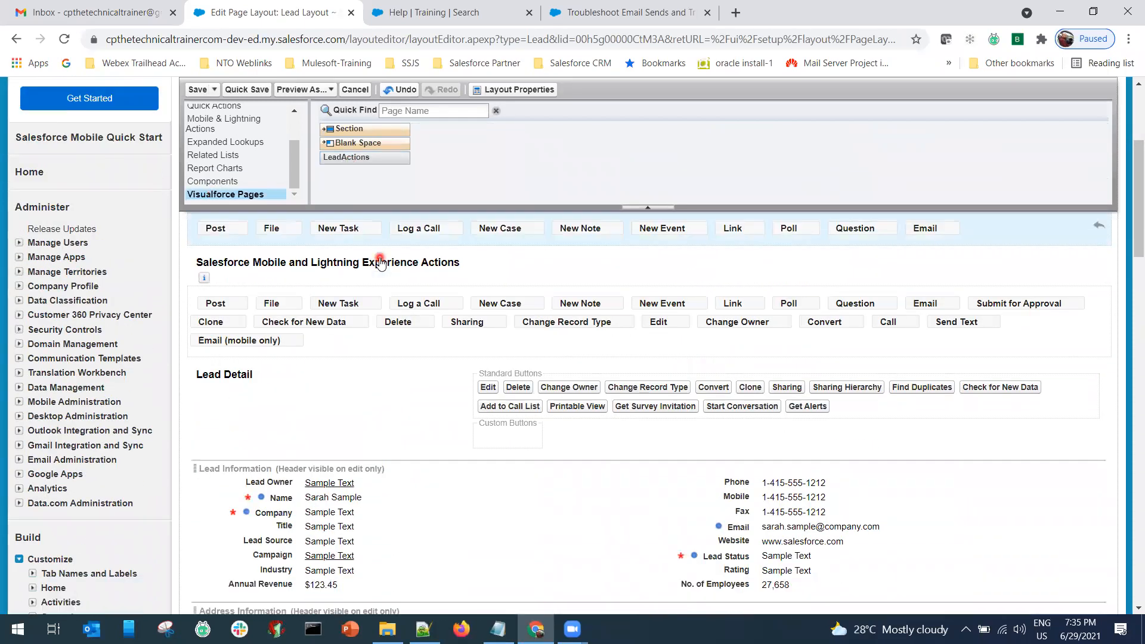
left_click_drag(358, 157, 692, 539)
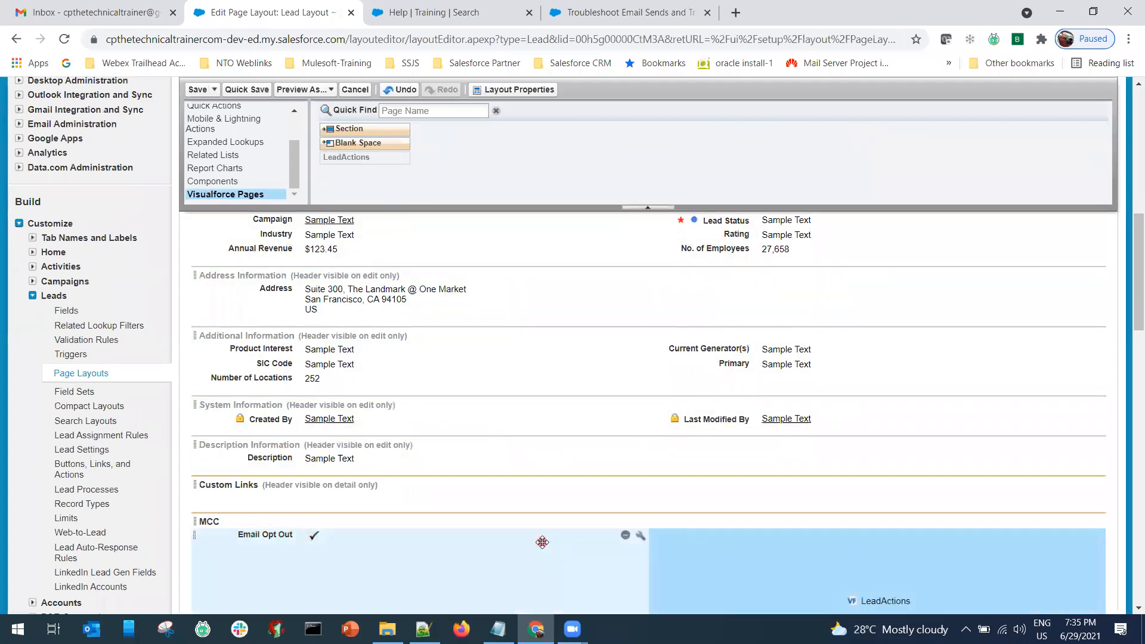
scroll(543, 542, "down", 2)
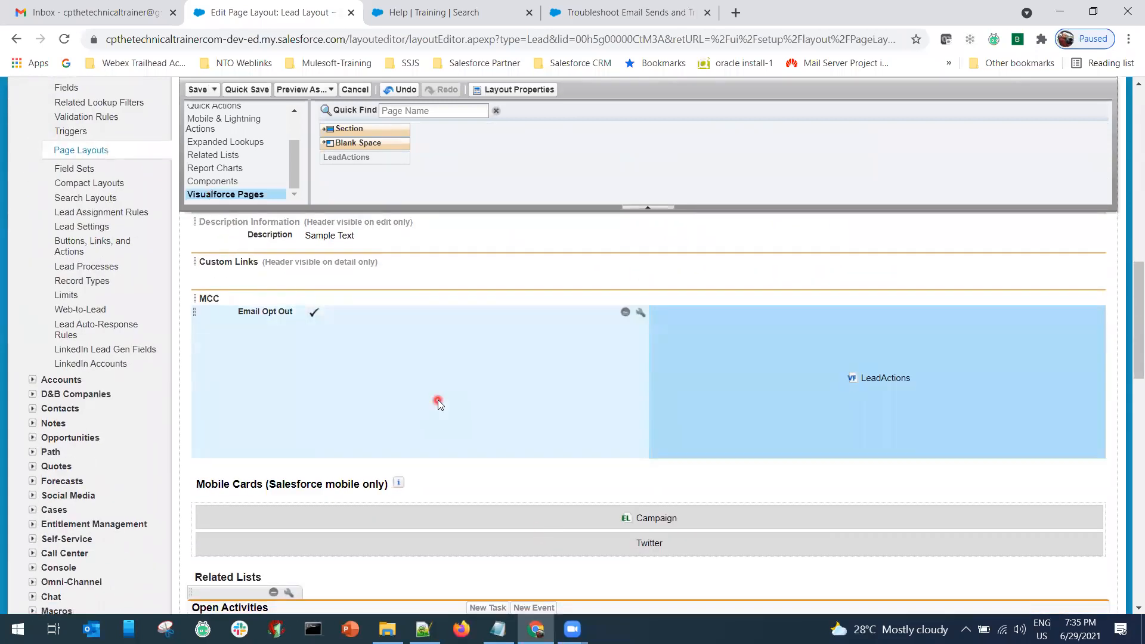
left_click(313, 403)
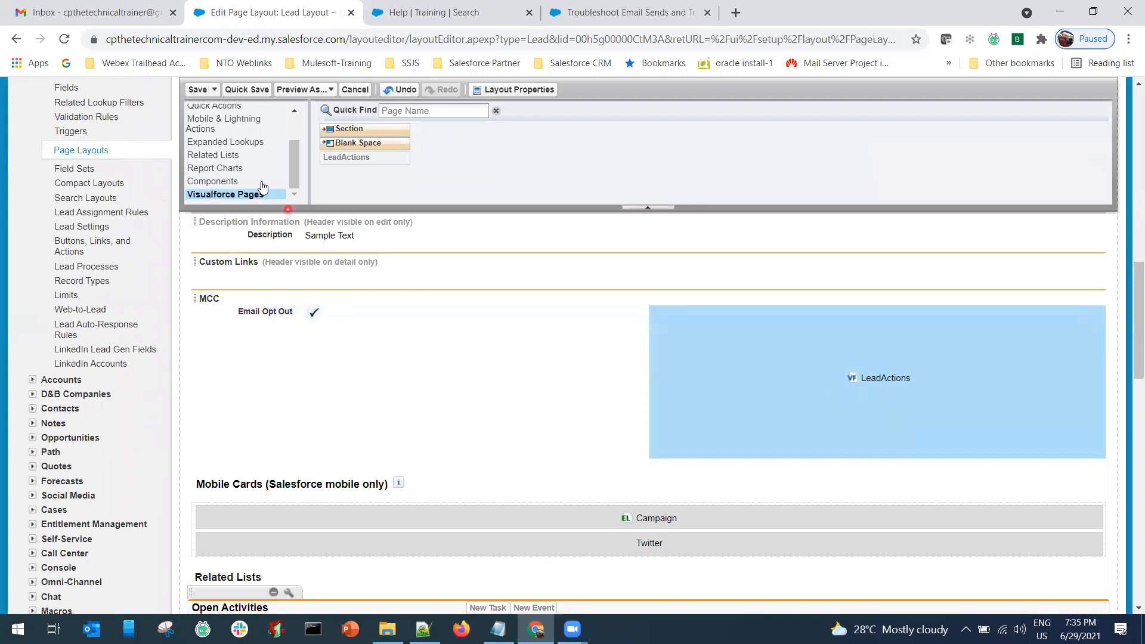
Add the Email Sends related list to the Lead Layout.
left_click(231, 156)
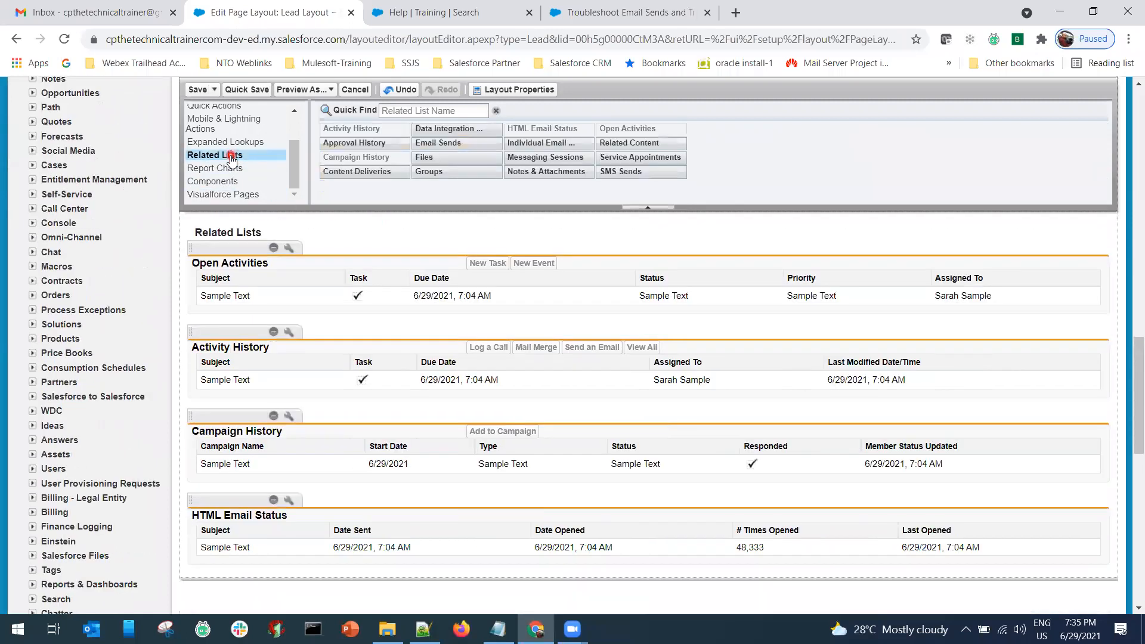
left_click(449, 144)
left_click_drag(448, 145, 341, 255)
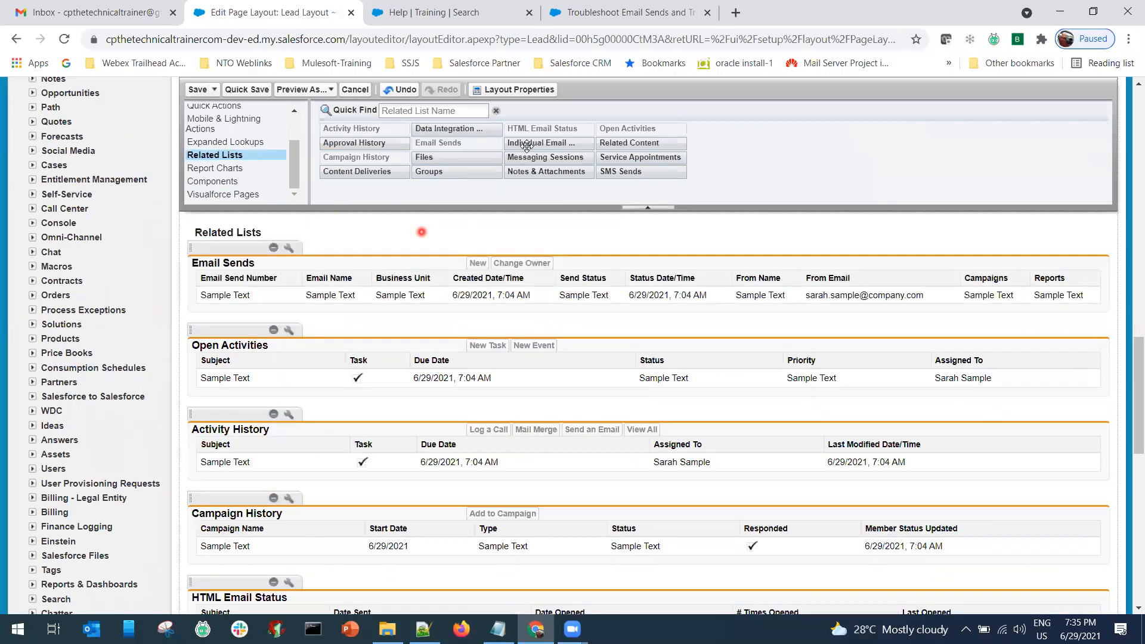
Add Individual Email Results below Email Sends and save, overwriting users' related list customizations.
left_click_drag(525, 161, 282, 356)
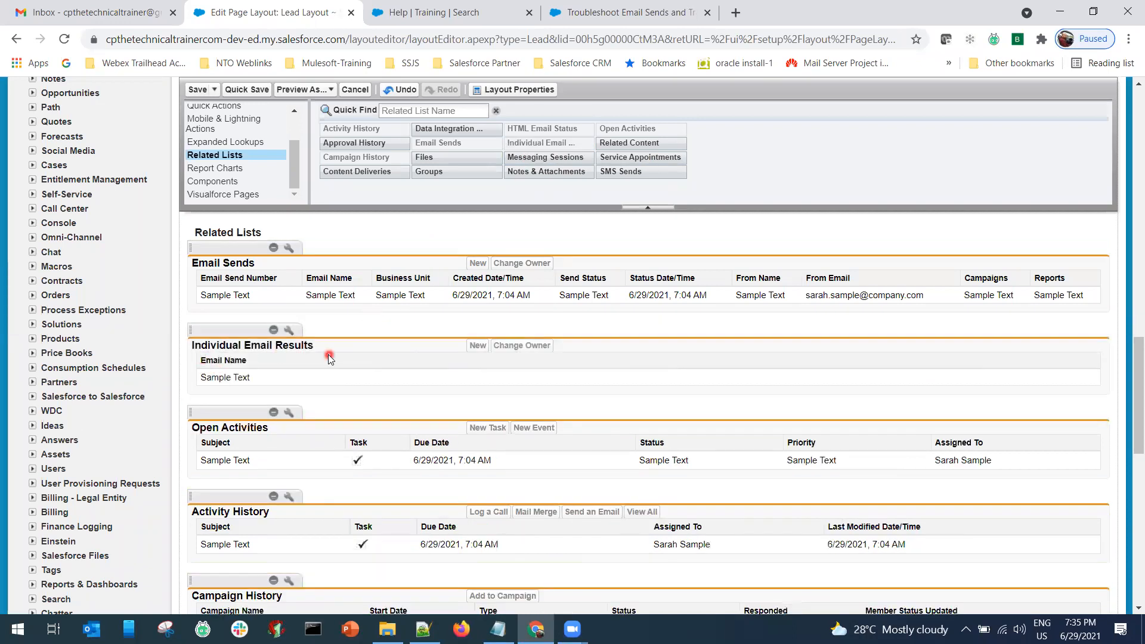
left_click(197, 90)
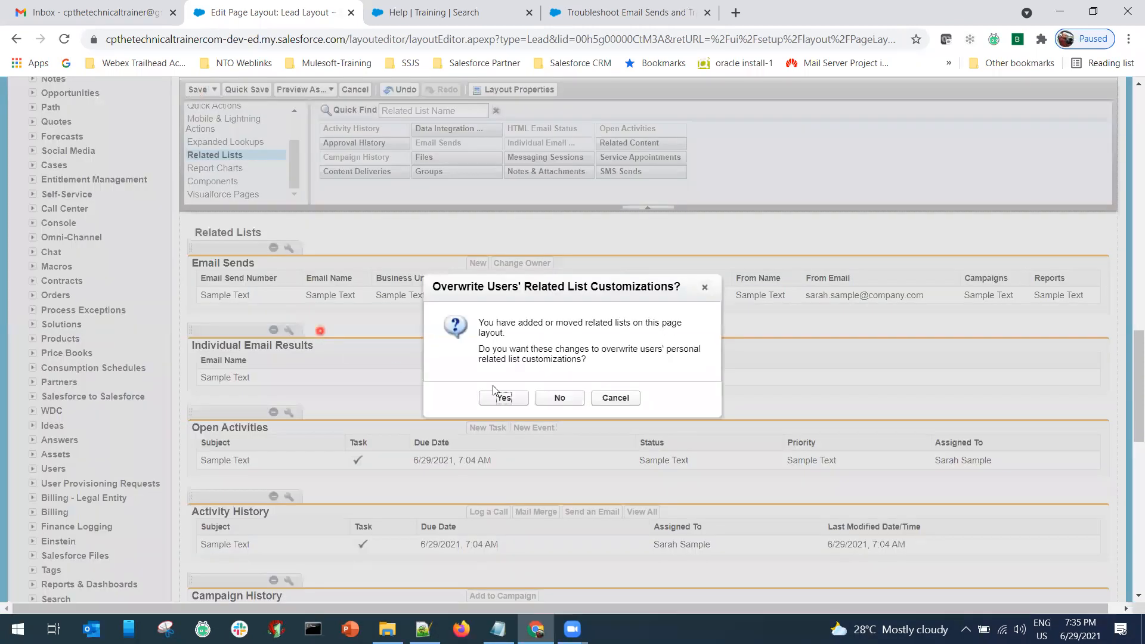
left_click(504, 401)
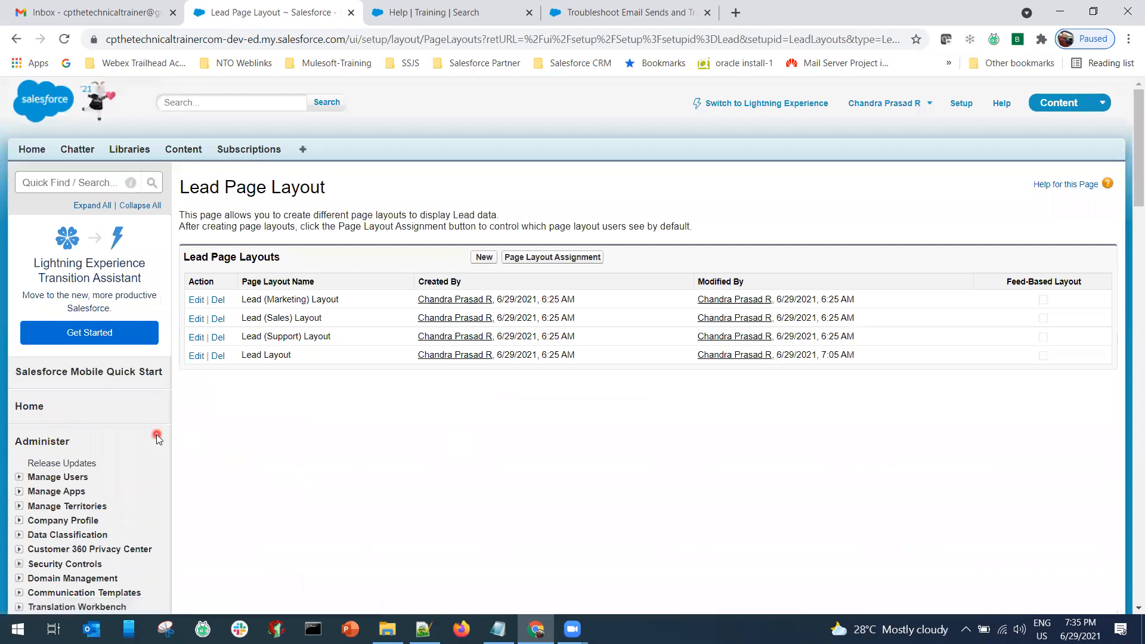
scroll(157, 438, "down", 5)
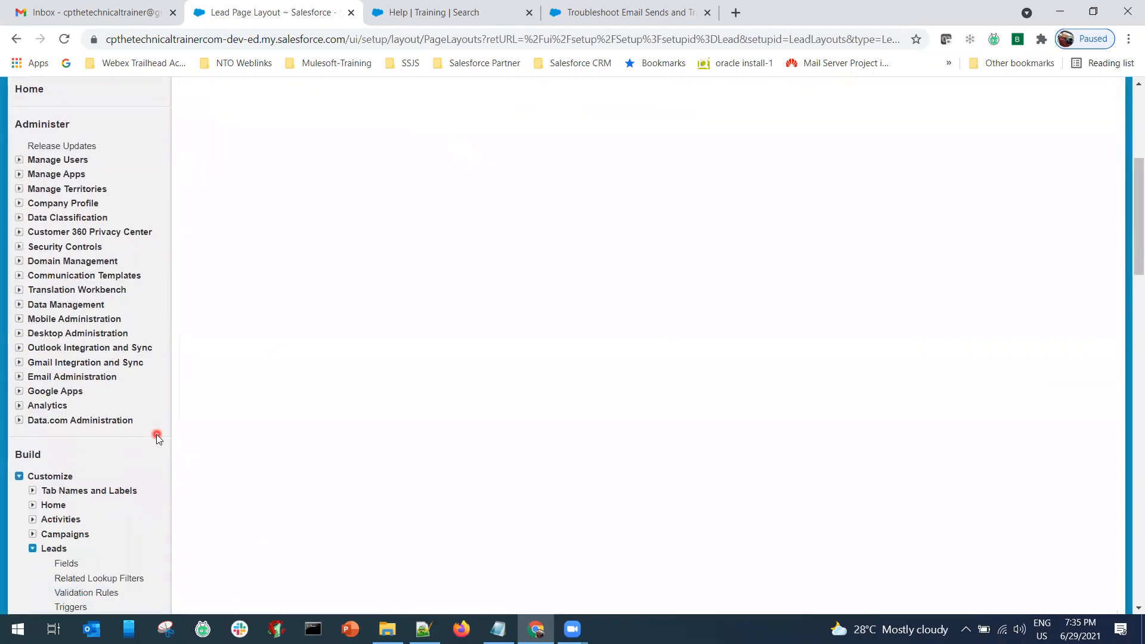
Switch from the Leads to the Contacts setup branch and open Contact Layout for editing.
scroll(157, 439, "down", 2)
left_click(33, 419)
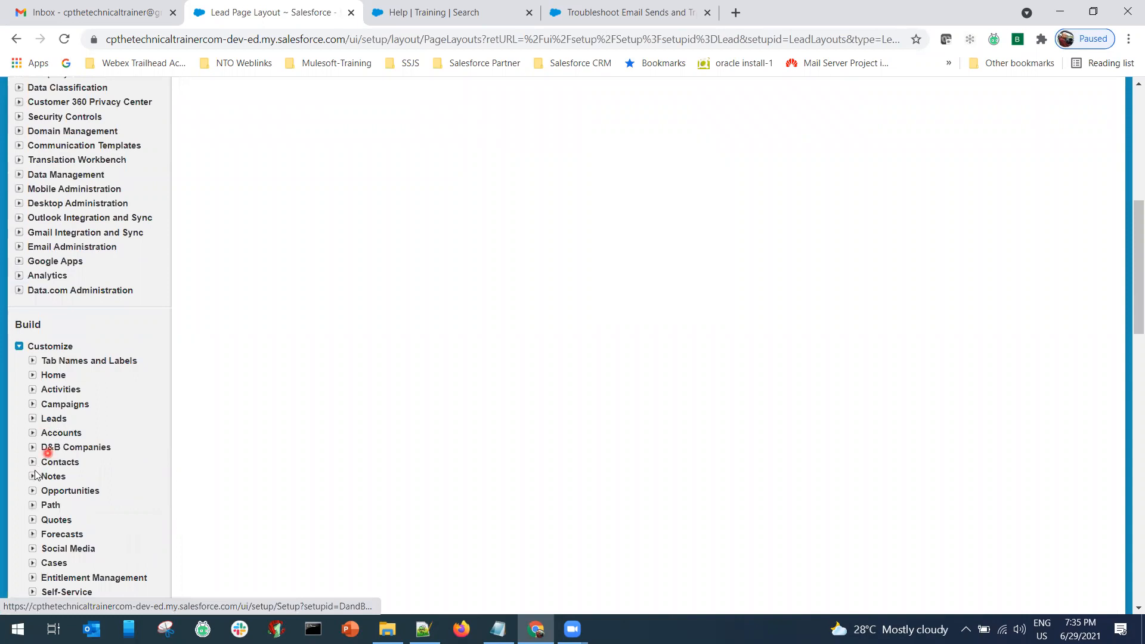
left_click(32, 462)
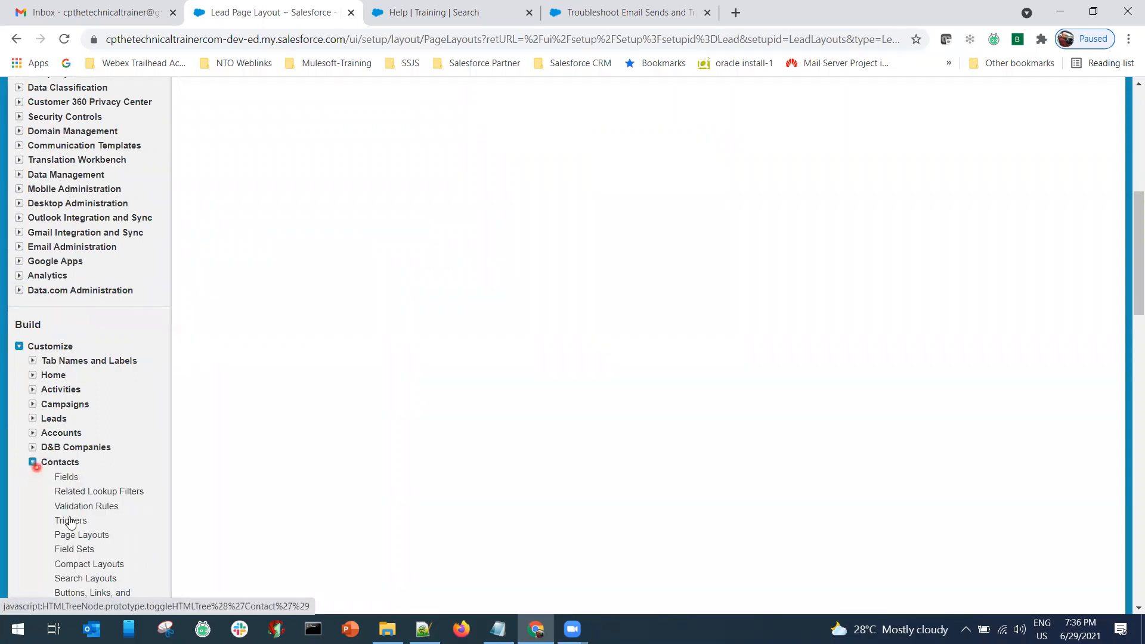
left_click(81, 534)
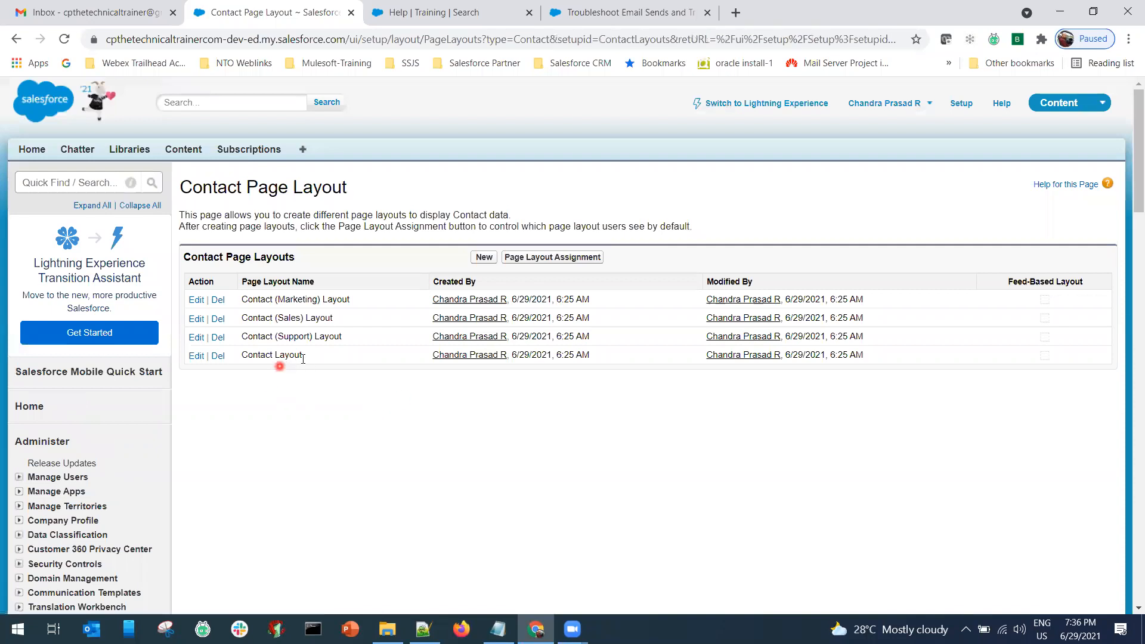
left_click(196, 356)
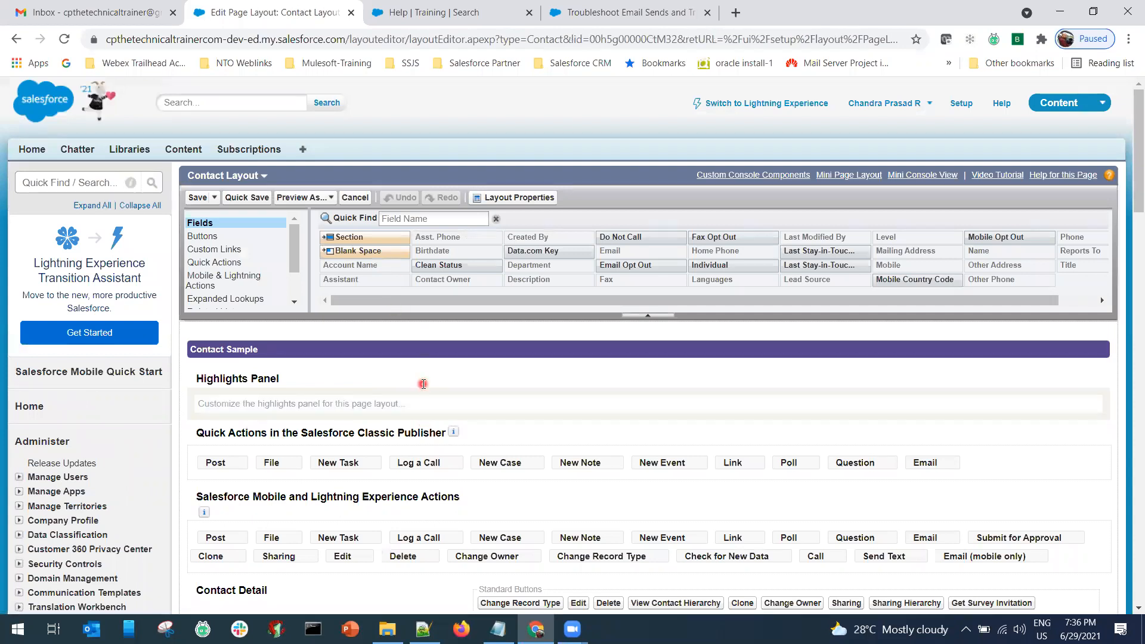
Drag a new section onto the layout below Custom Links.
scroll(422, 383, "down", 1)
scroll(423, 383, "down", 10)
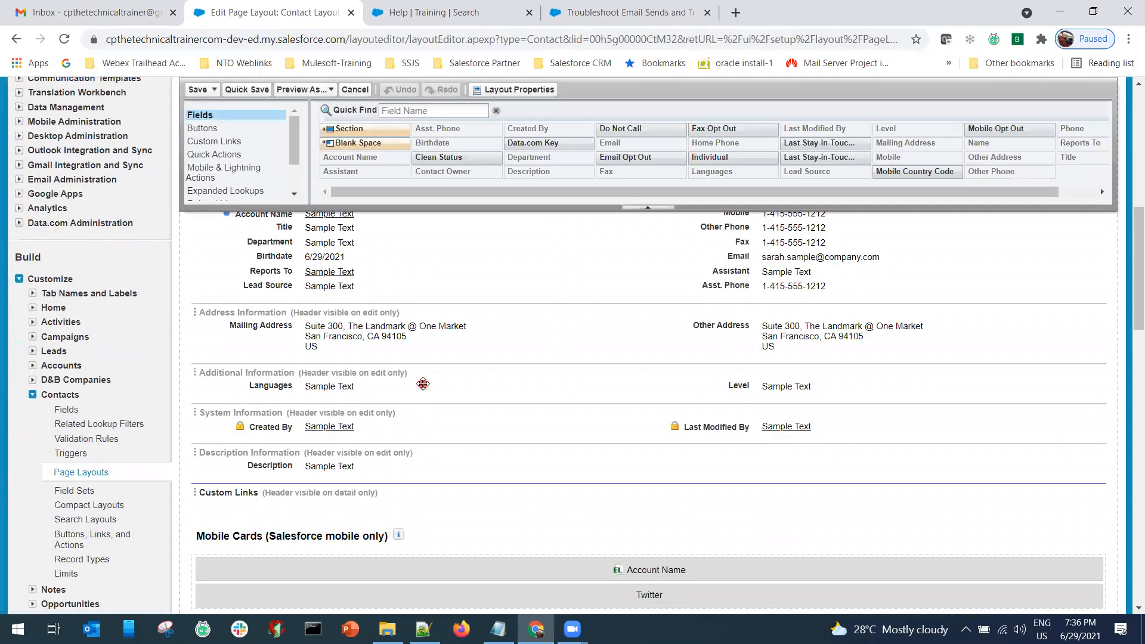
left_click_drag(357, 128, 322, 504)
Name the new section MCC and place the Email Opt Out field in it.
left_click_drag(593, 284, 517, 283)
type("MCC")
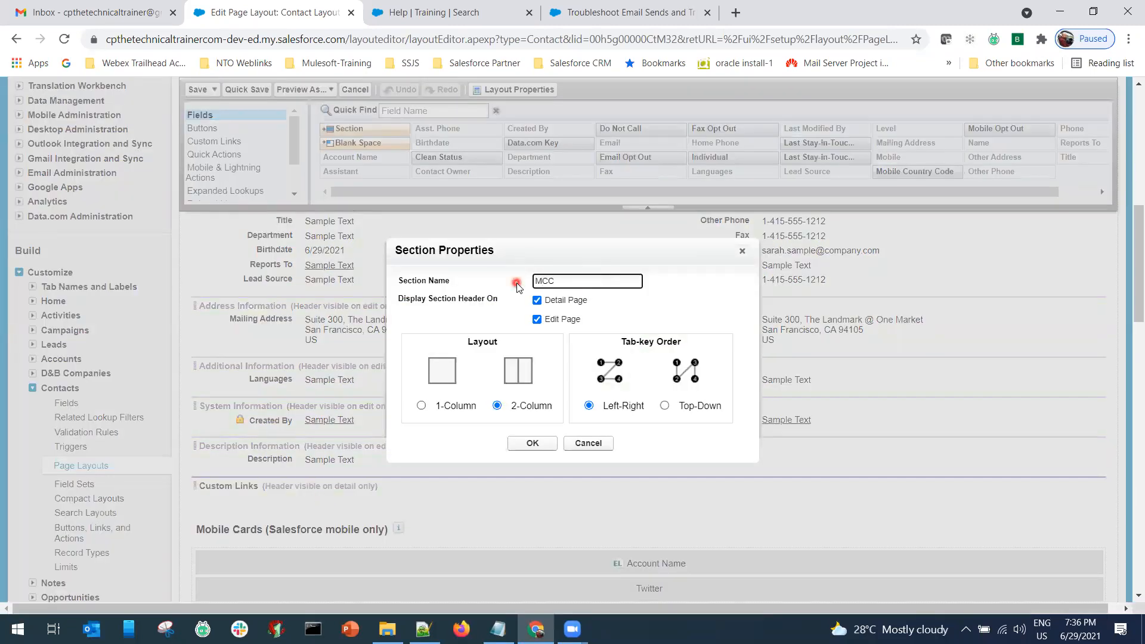
left_click(533, 447)
left_click(532, 447)
left_click_drag(625, 164, 301, 528)
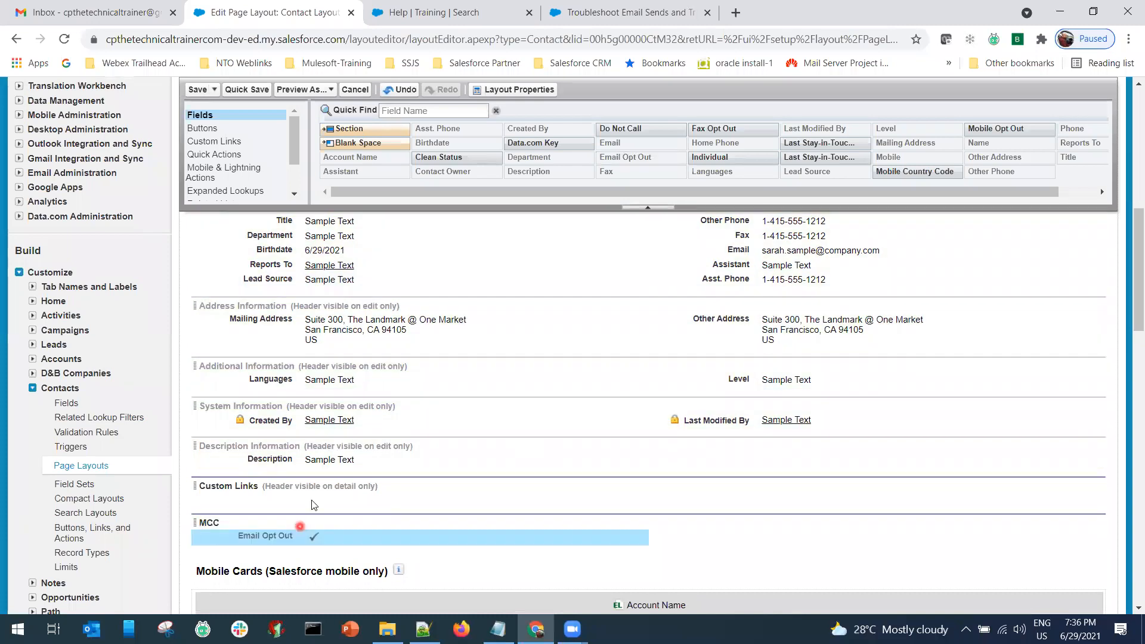
Add the ContactActions Visualforce page to the MCC section's right column.
left_click(294, 195)
left_click(233, 197)
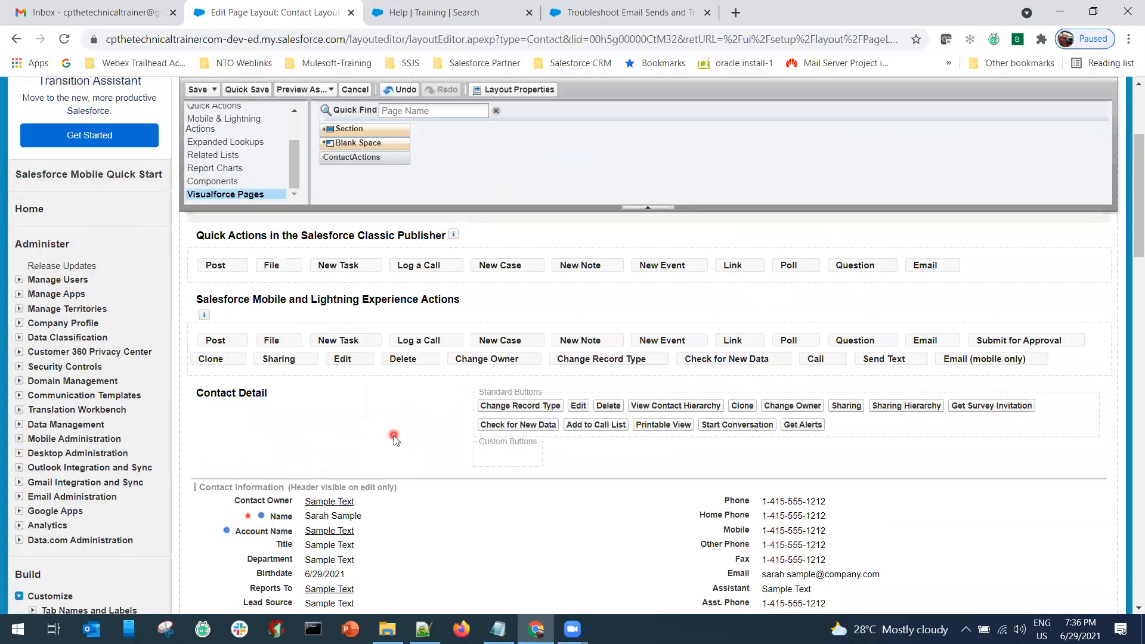
scroll(394, 437, "down", 5)
scroll(394, 440, "down", 3)
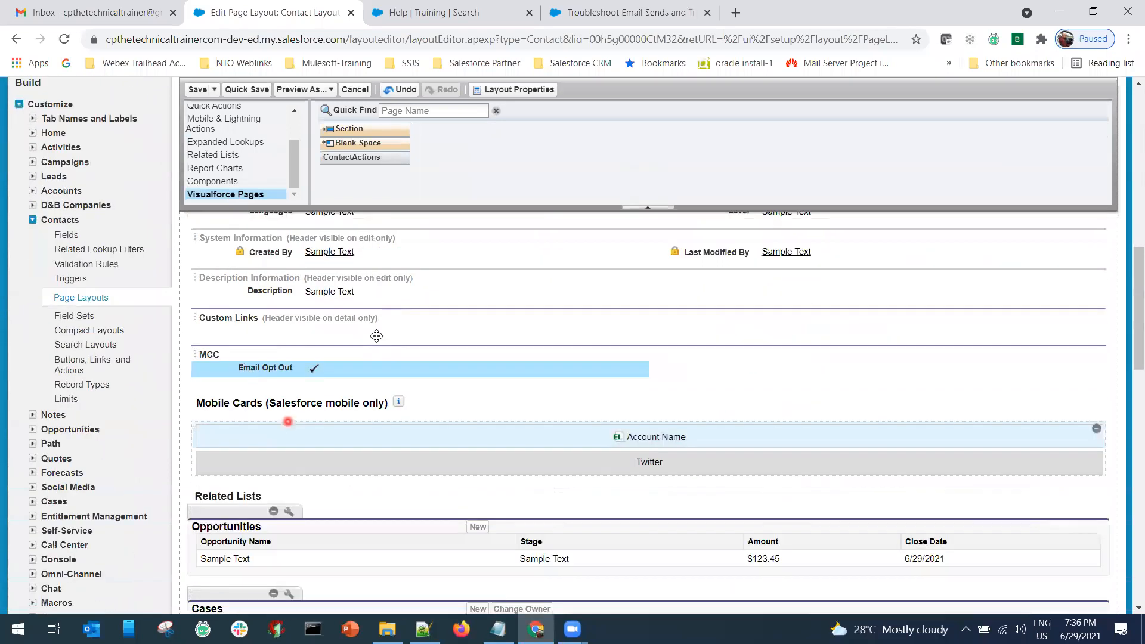
left_click_drag(656, 318, 690, 332)
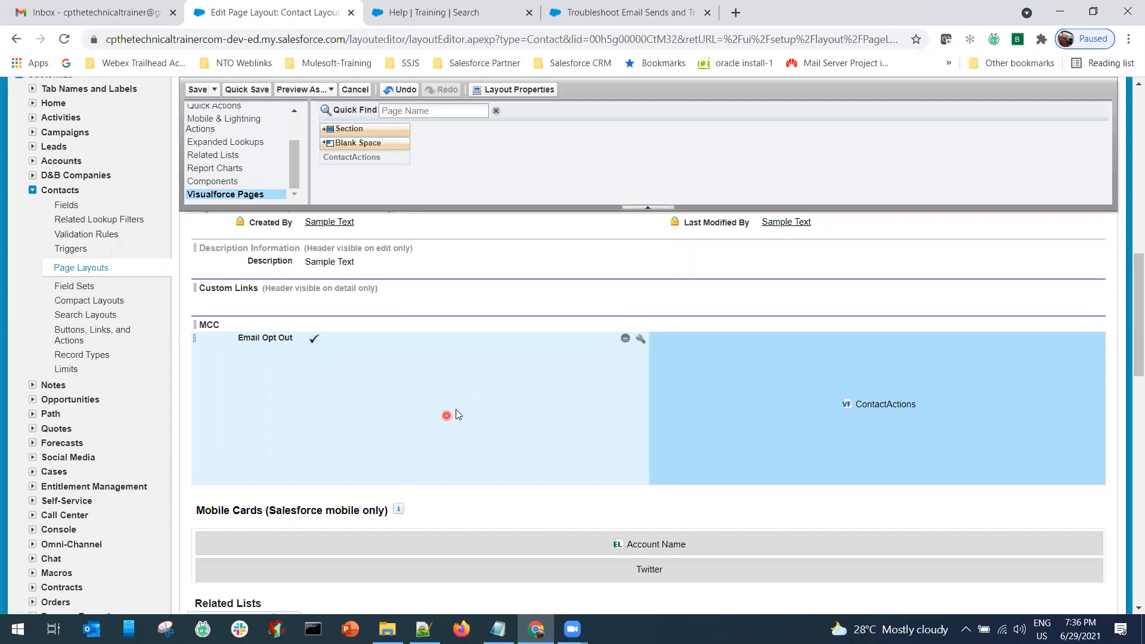
left_click_drag(294, 178, 296, 142)
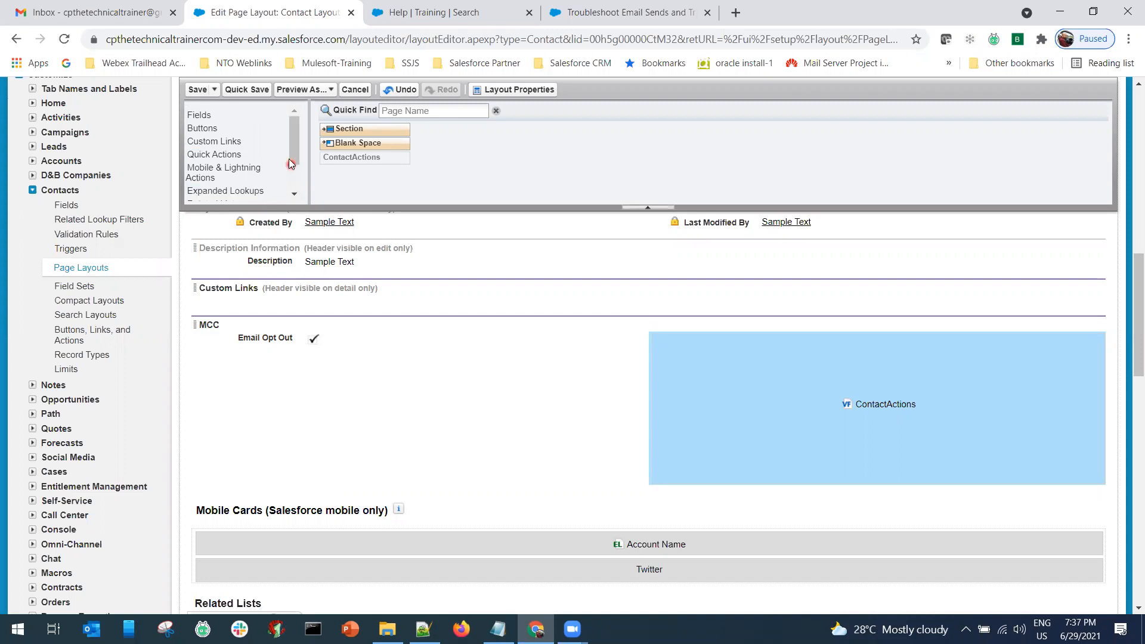
Add the Email Sends and Individual Email Results related lists to the Contact Layout.
left_click_drag(297, 152, 297, 145)
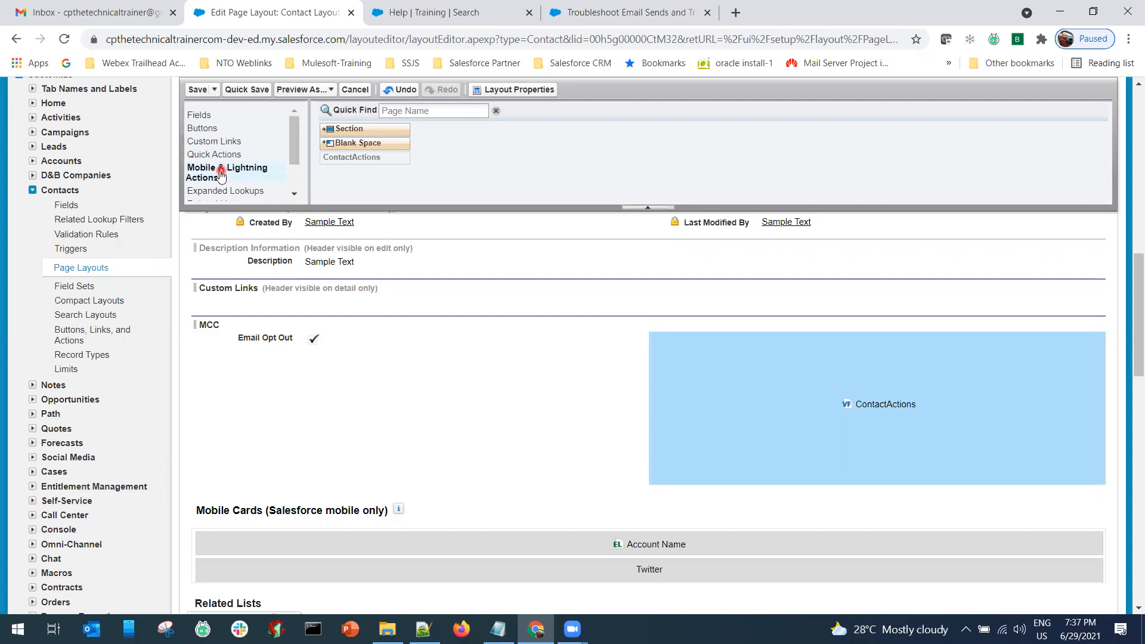
left_click(294, 194)
left_click(241, 178)
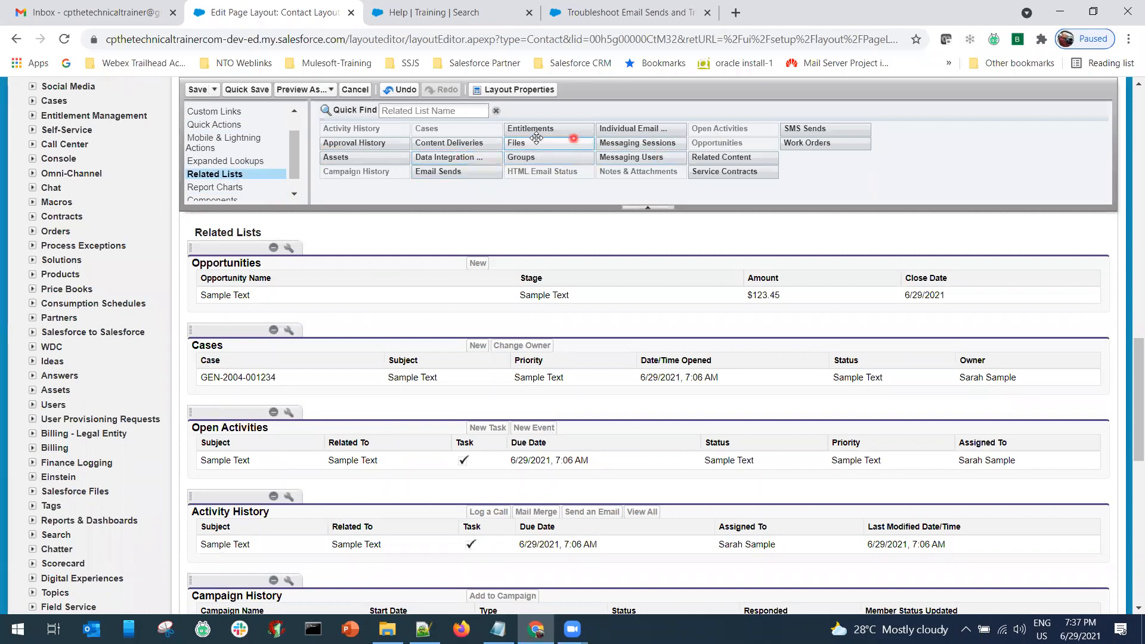
left_click_drag(453, 172, 352, 273)
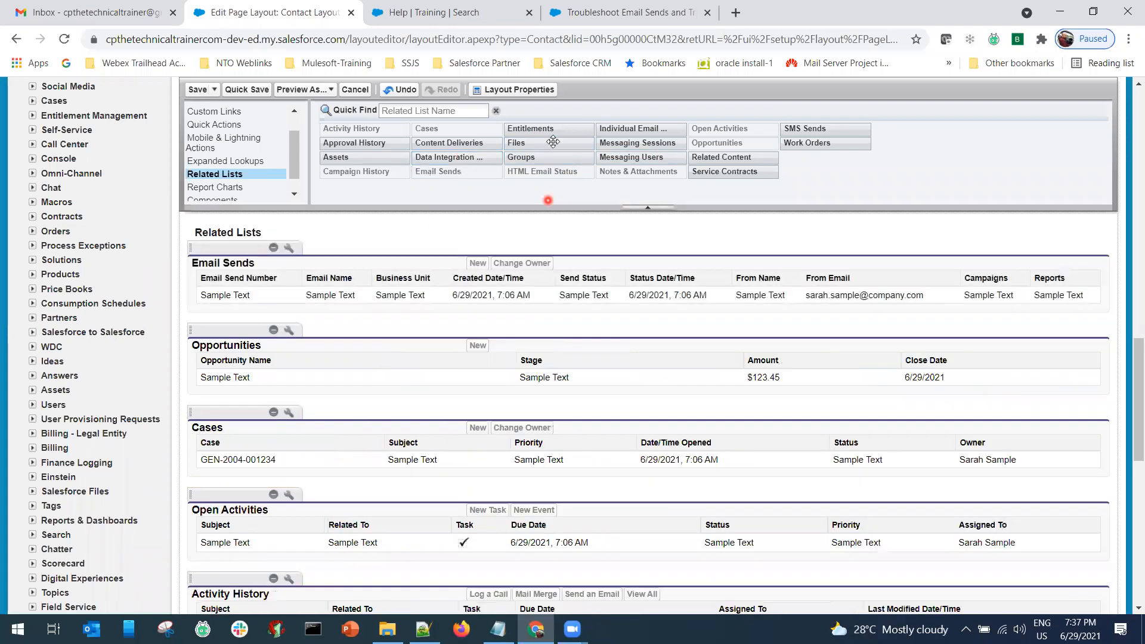
left_click_drag(605, 137, 384, 311)
Save the Contact Layout, overwriting users' related list customizations.
left_click(197, 90)
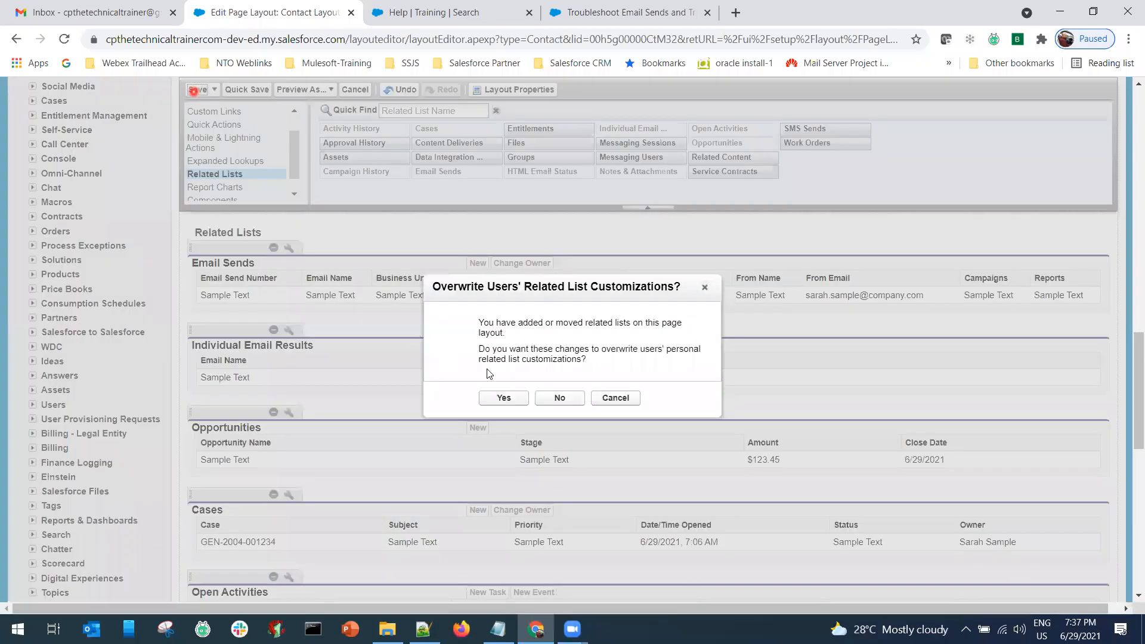
left_click(494, 404)
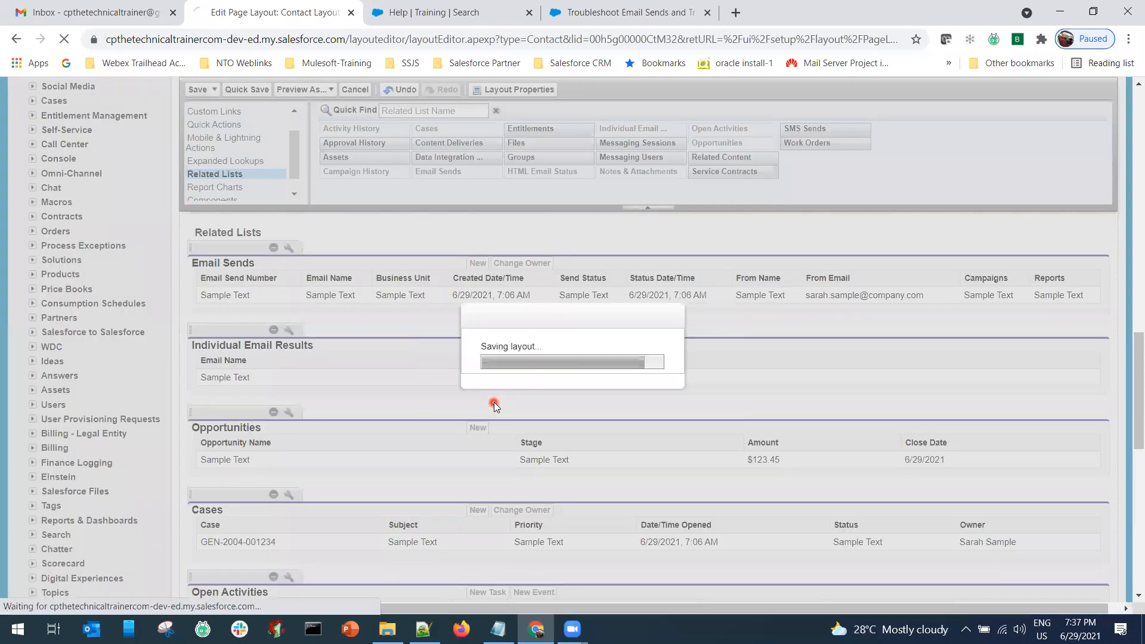
key("alt+Tab")
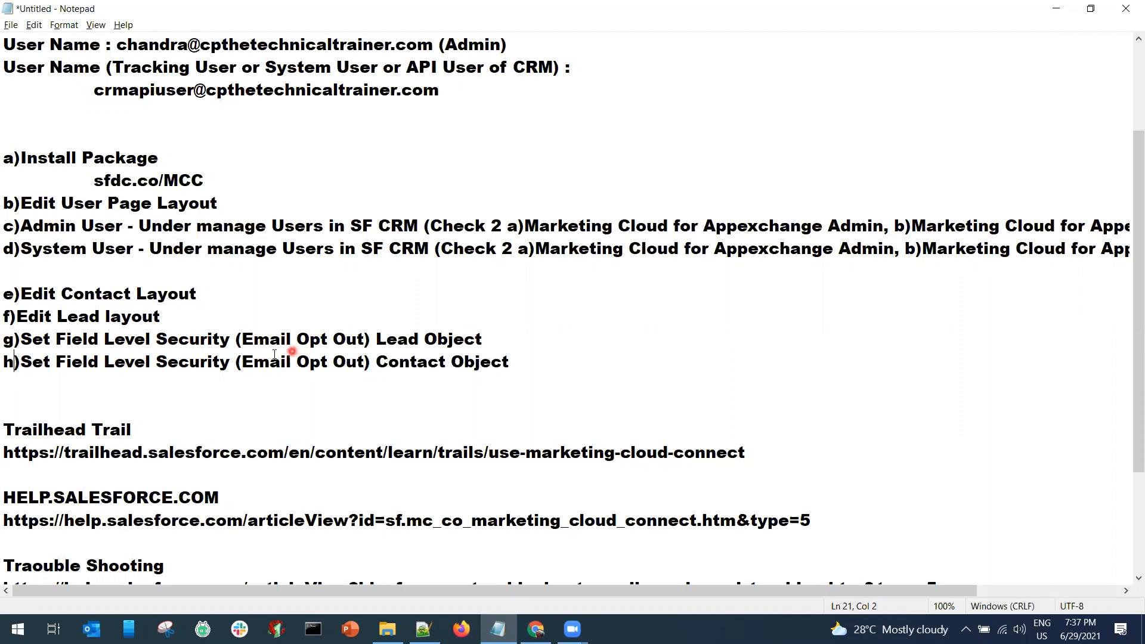
left_click_drag(378, 340, 493, 338)
left_click_drag(374, 362, 511, 360)
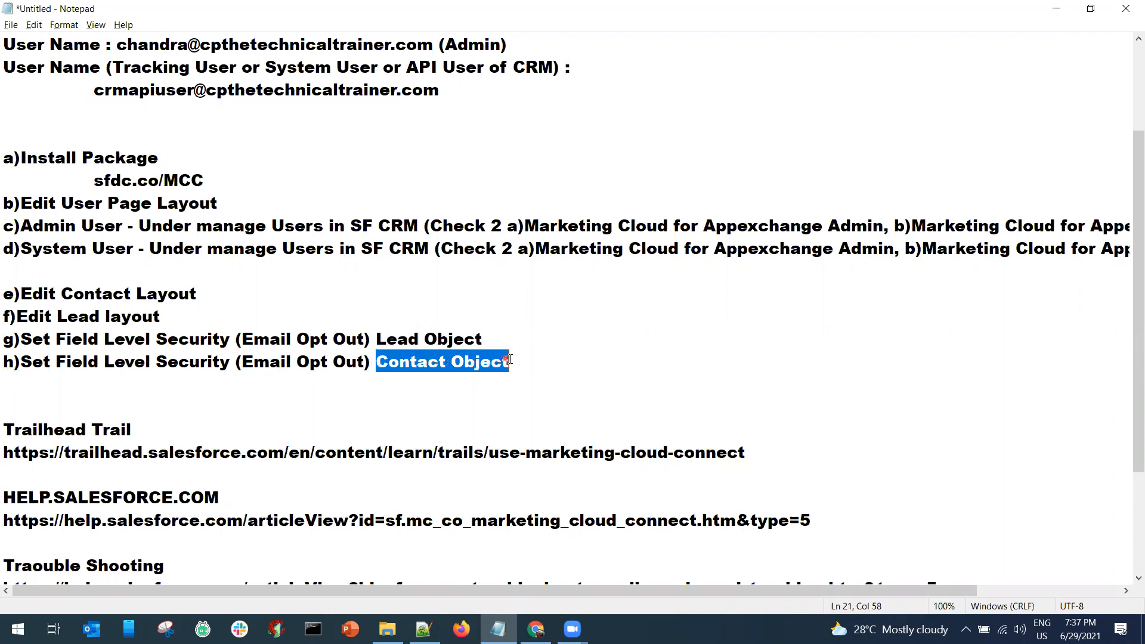
left_click(424, 404)
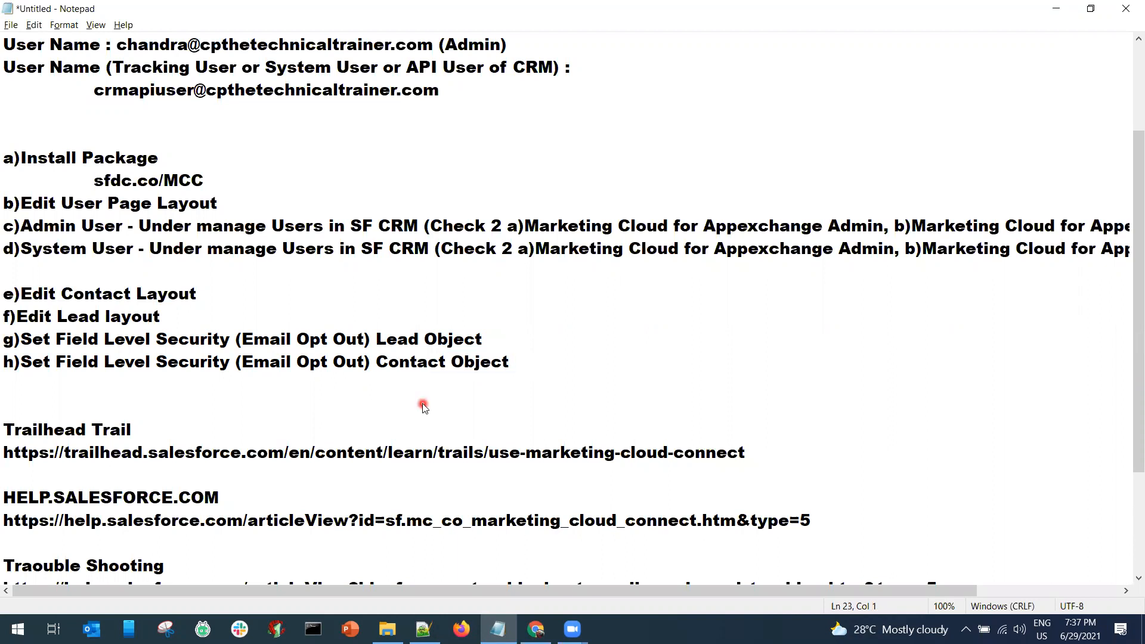
key("alt+Tab")
Collapse Contacts and open the Lead Fields list under the Leads setup branch.
scroll(124, 409, "down", 7)
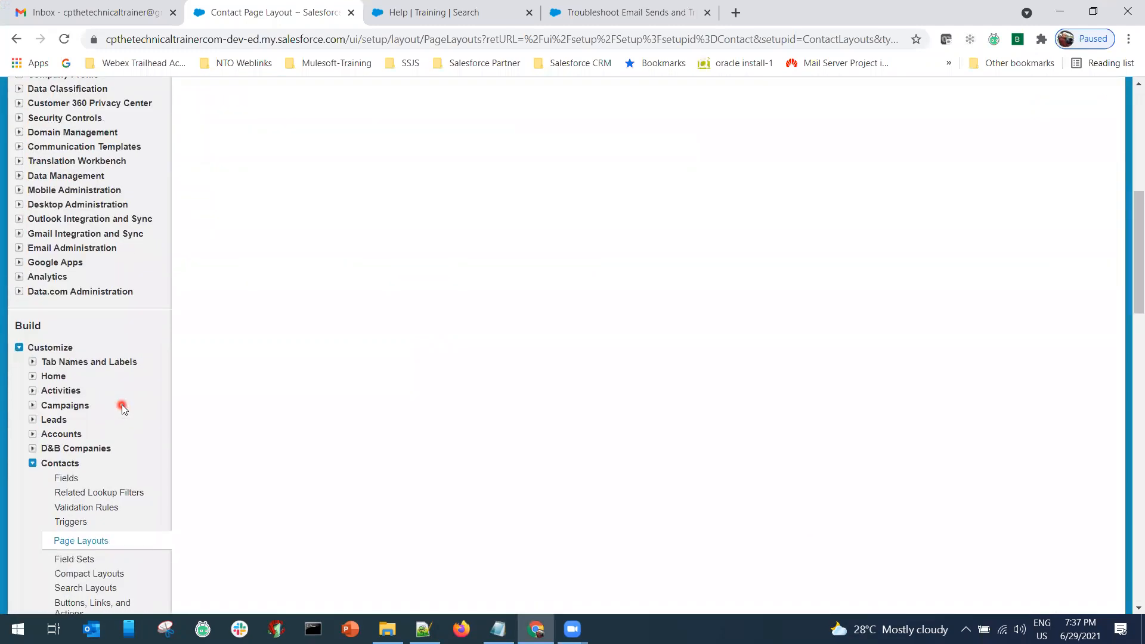
scroll(120, 403, "down", 3)
left_click(33, 312)
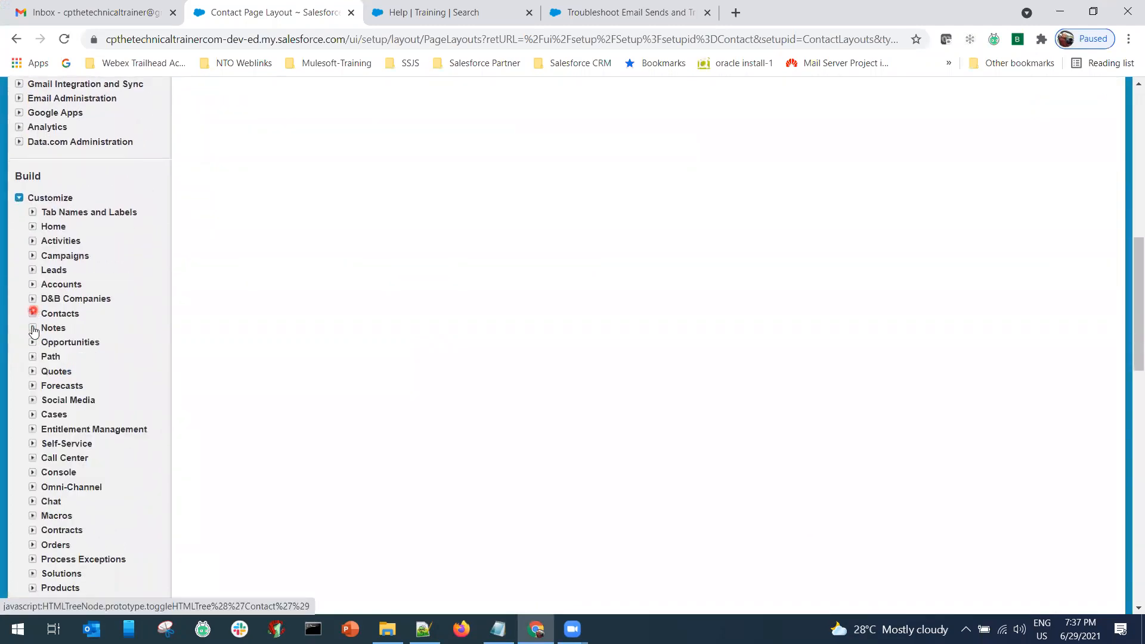
left_click(34, 271)
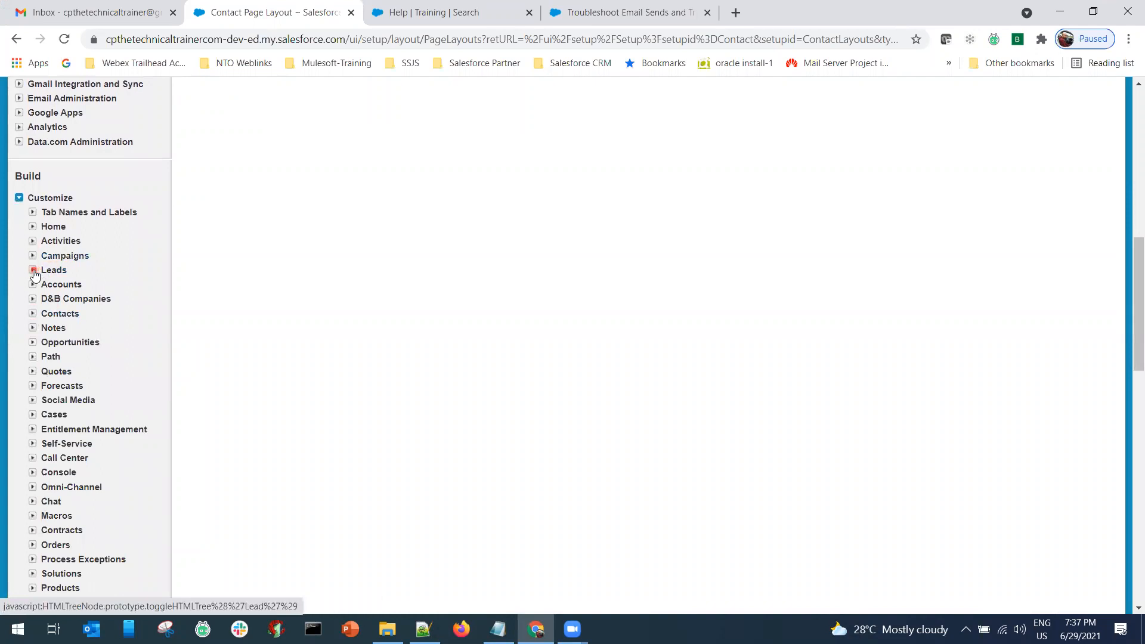
left_click(71, 286)
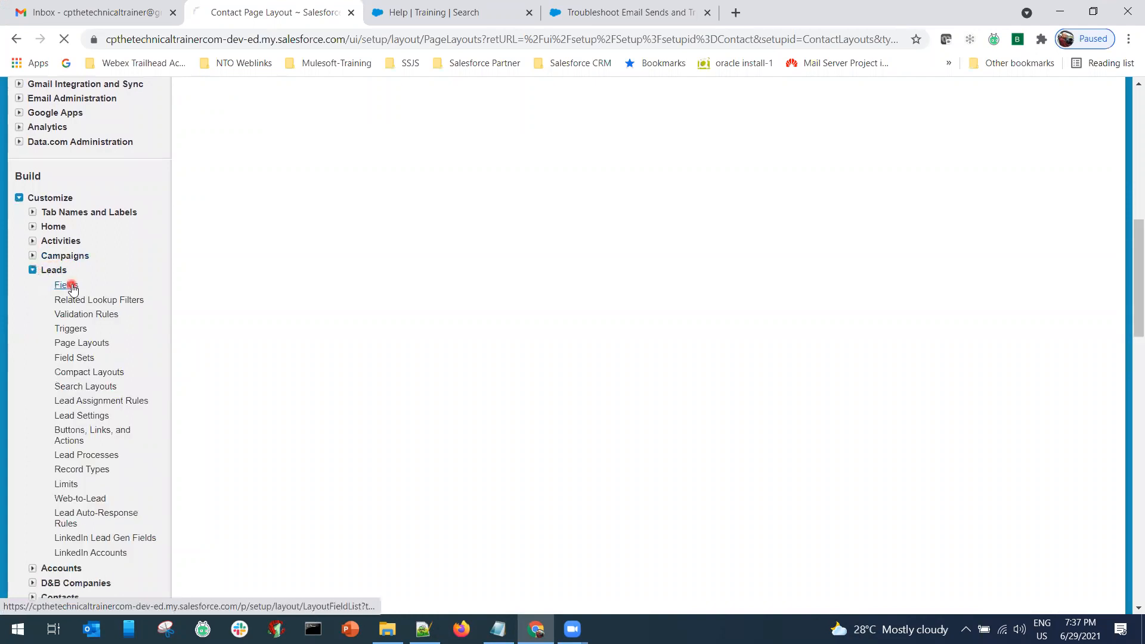
Open Email Opt Out's field-level security and tick Visible for every profile.
scroll(368, 450, "down", 1)
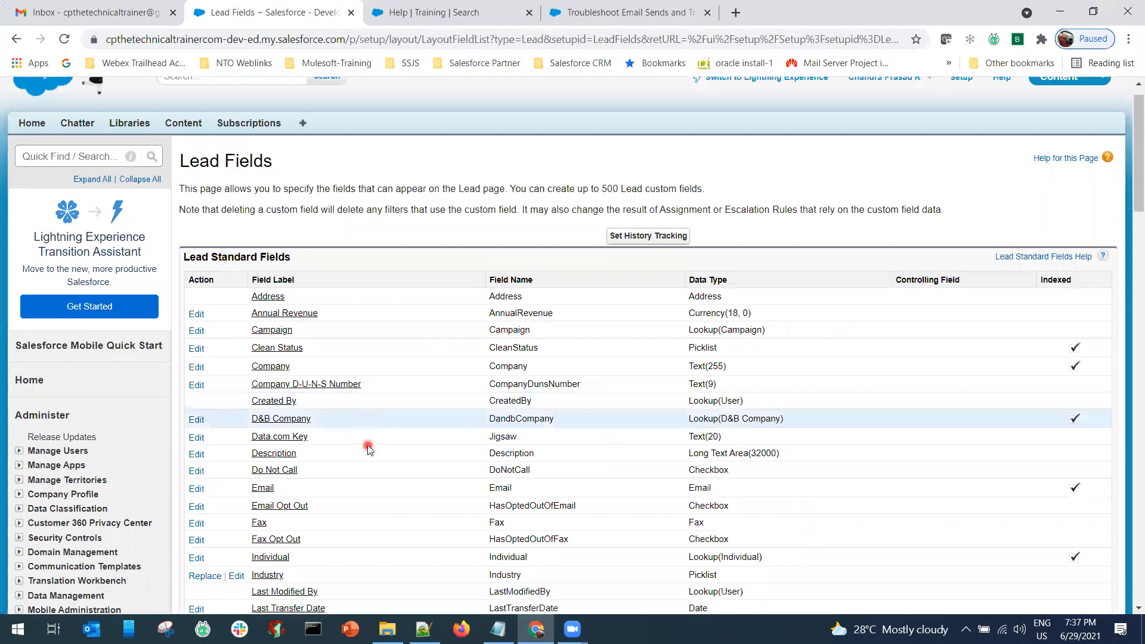
scroll(361, 444, "down", 2)
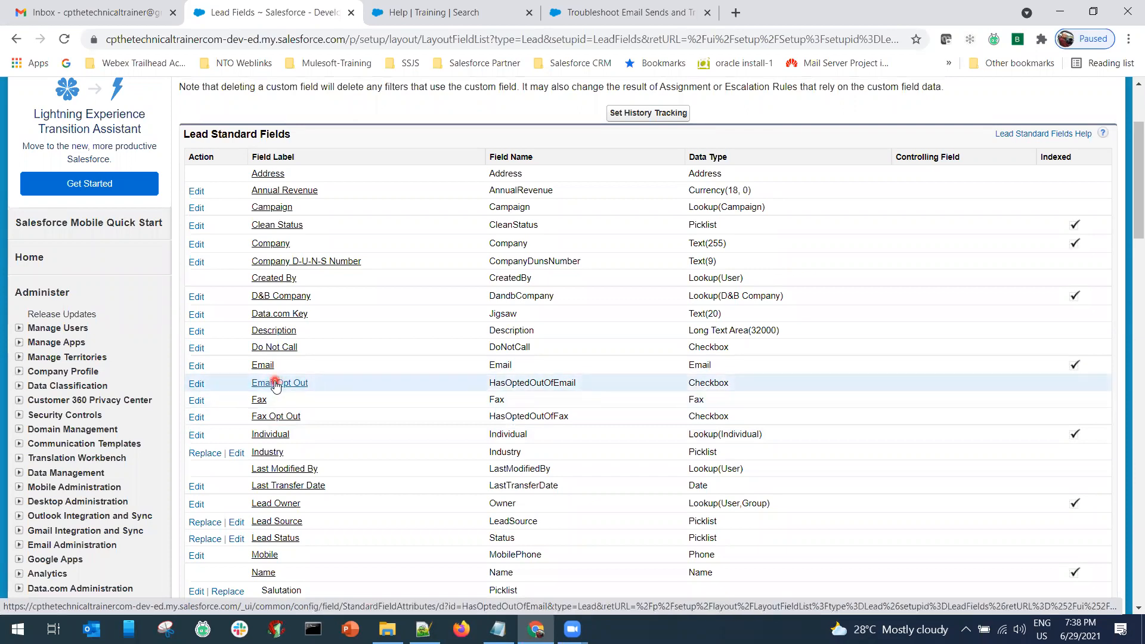
left_click(275, 383)
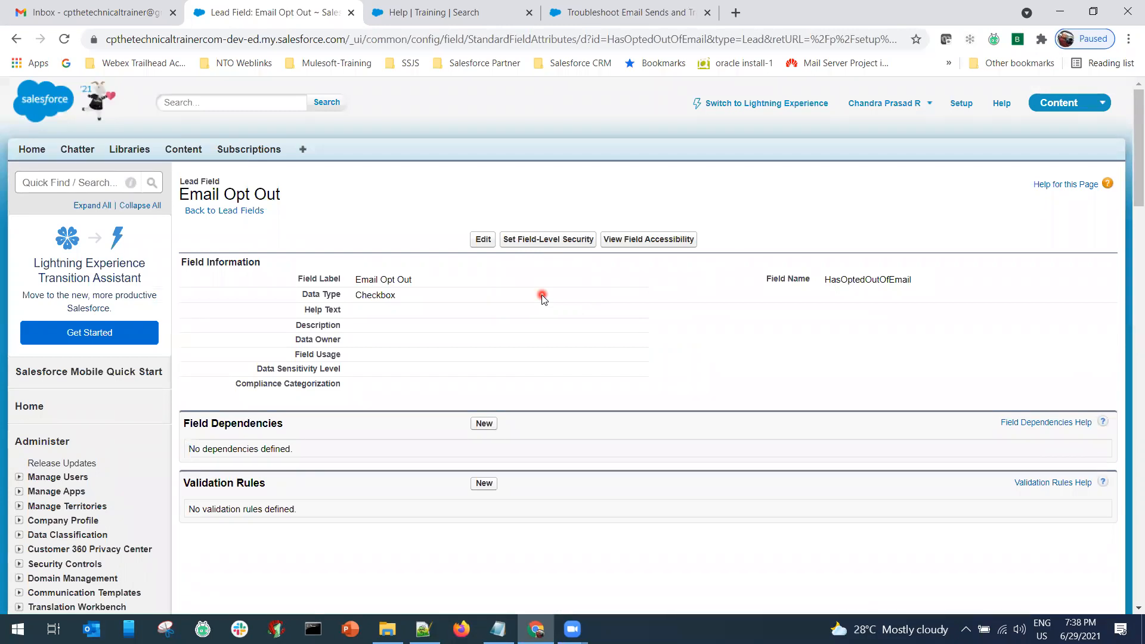
left_click(535, 241)
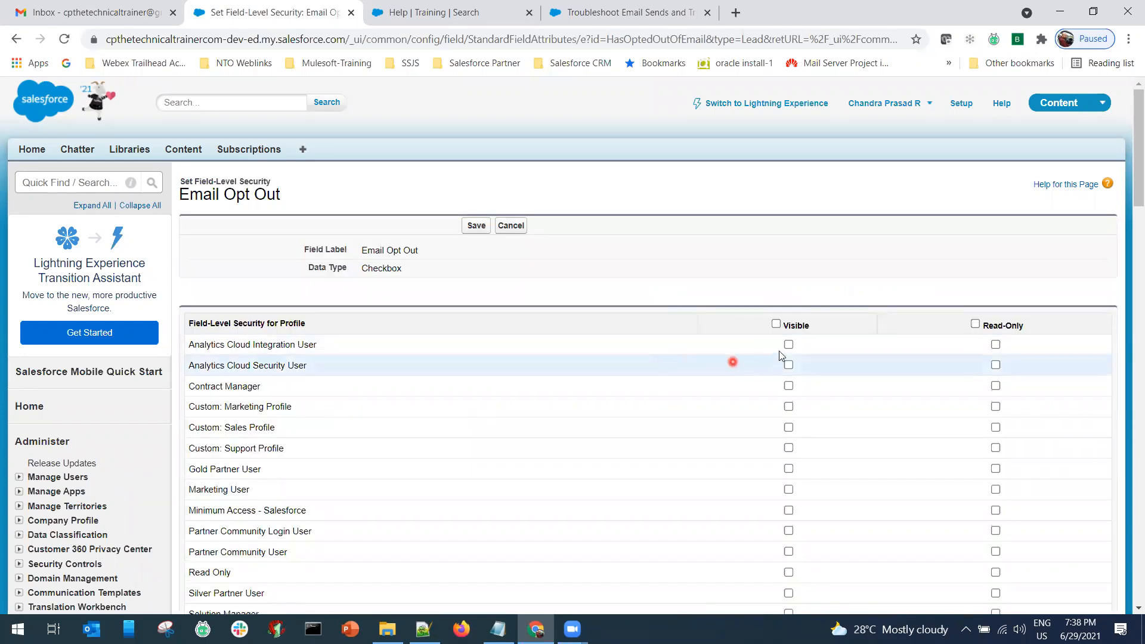
left_click(776, 325)
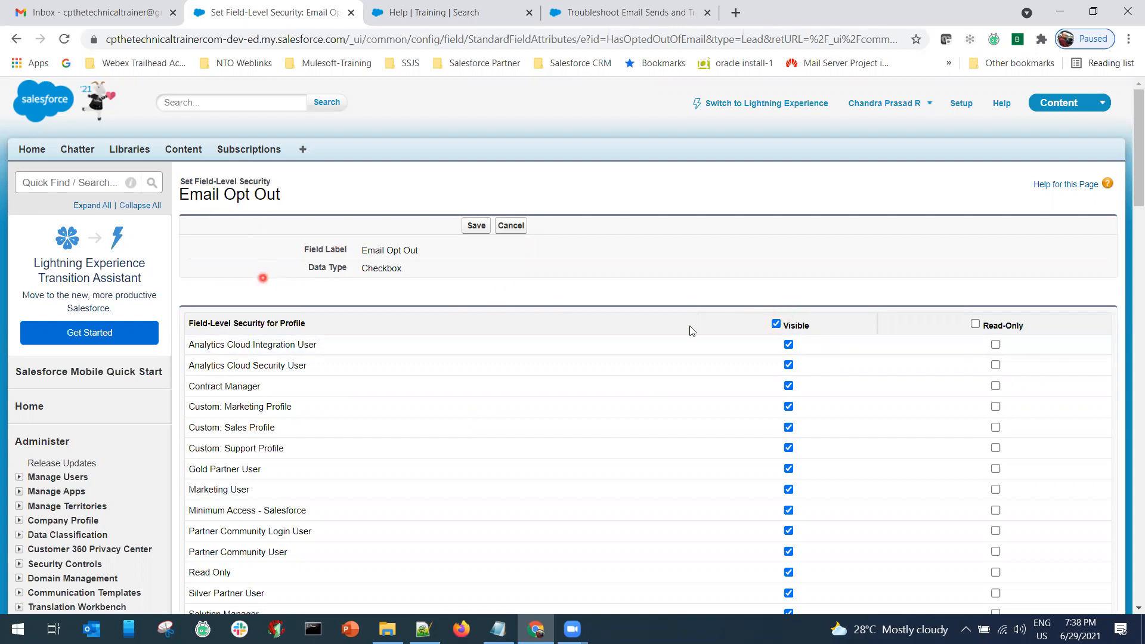
Leave the Visible header checkbox ticked for all profiles on Lead Email Opt Out and save.
left_click(776, 325)
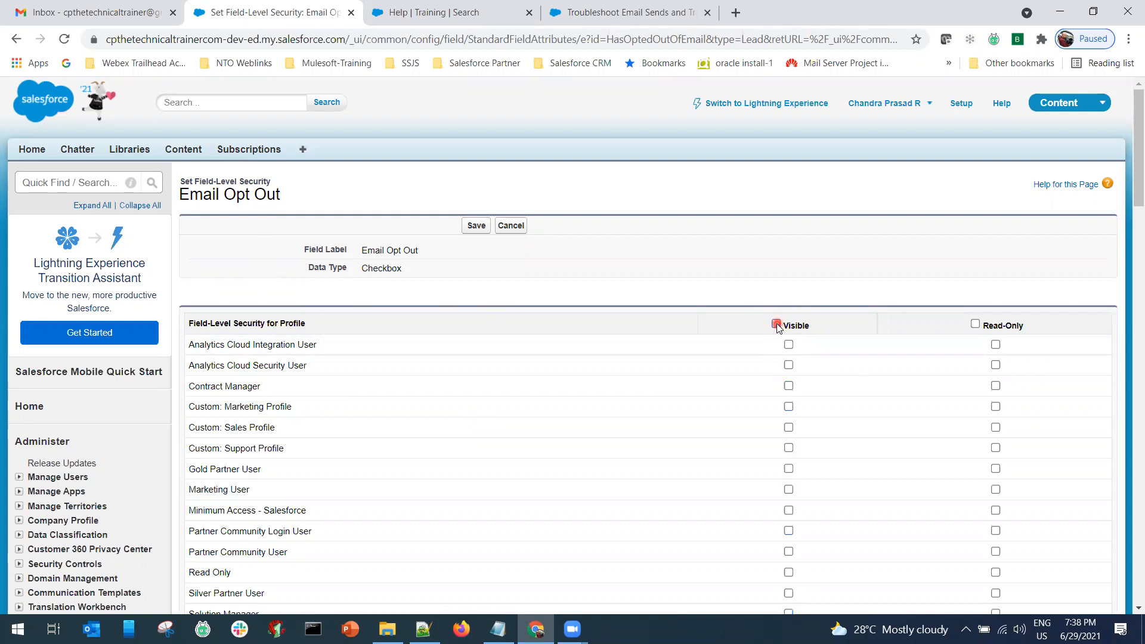
left_click(776, 324)
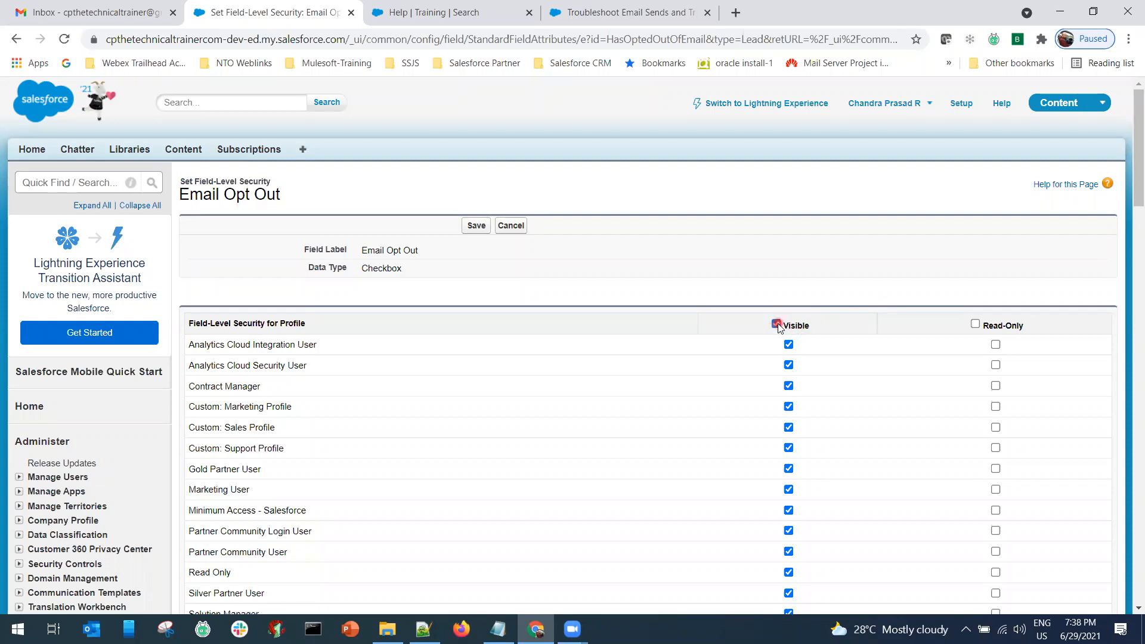
left_click(776, 325)
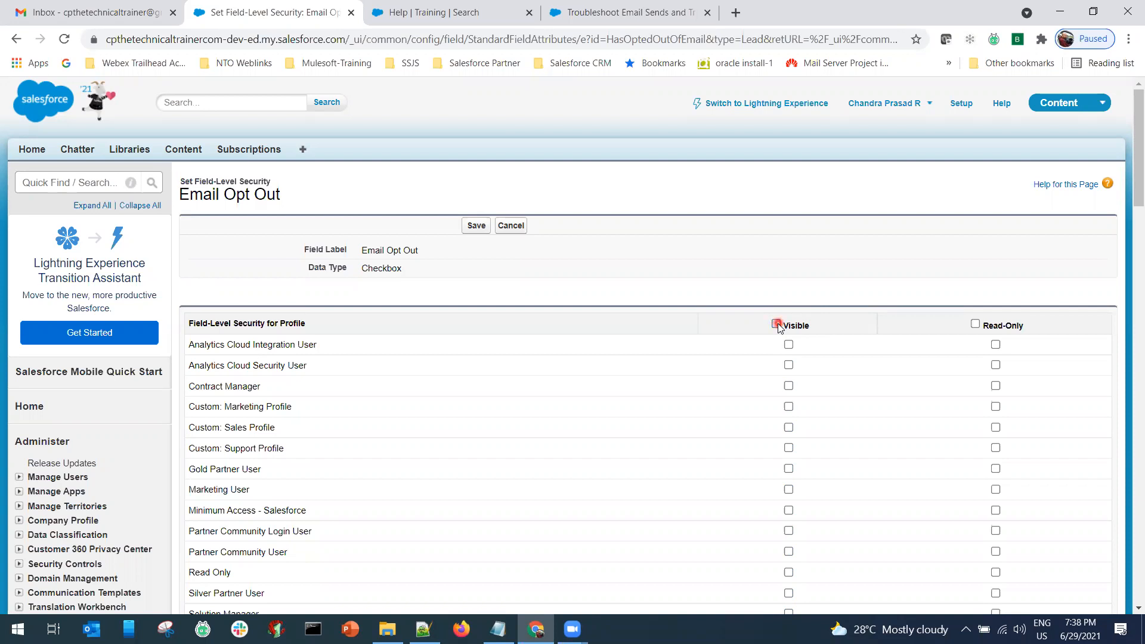
left_click(777, 326)
scroll(759, 419, "down", 5)
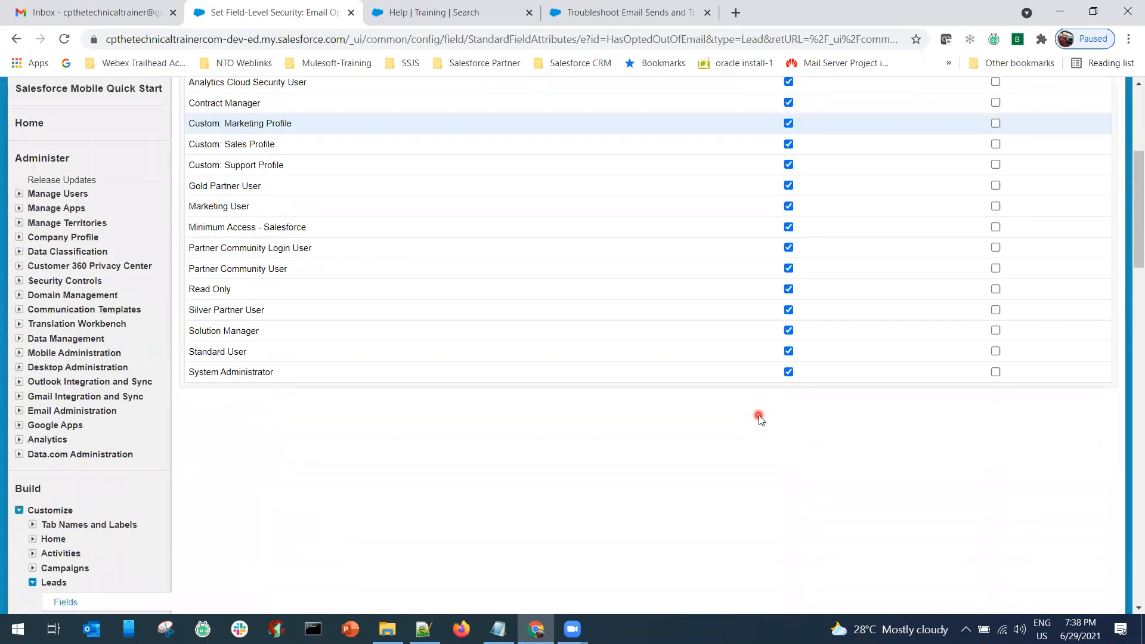
scroll(757, 415, "up", 3)
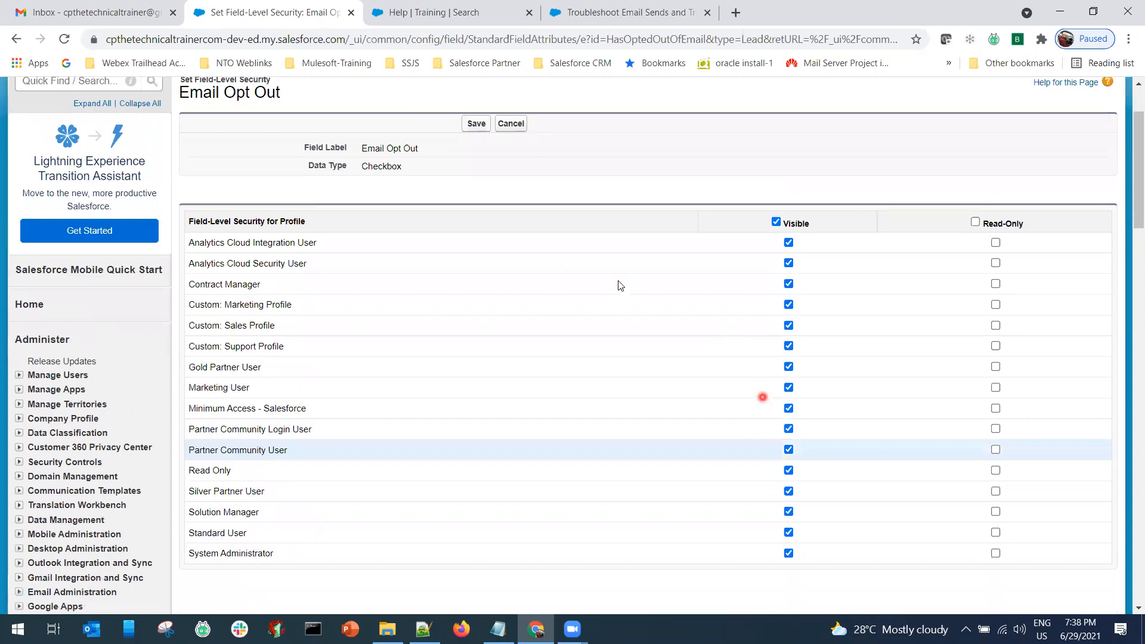
scroll(618, 285, "up", 2)
left_click(477, 124)
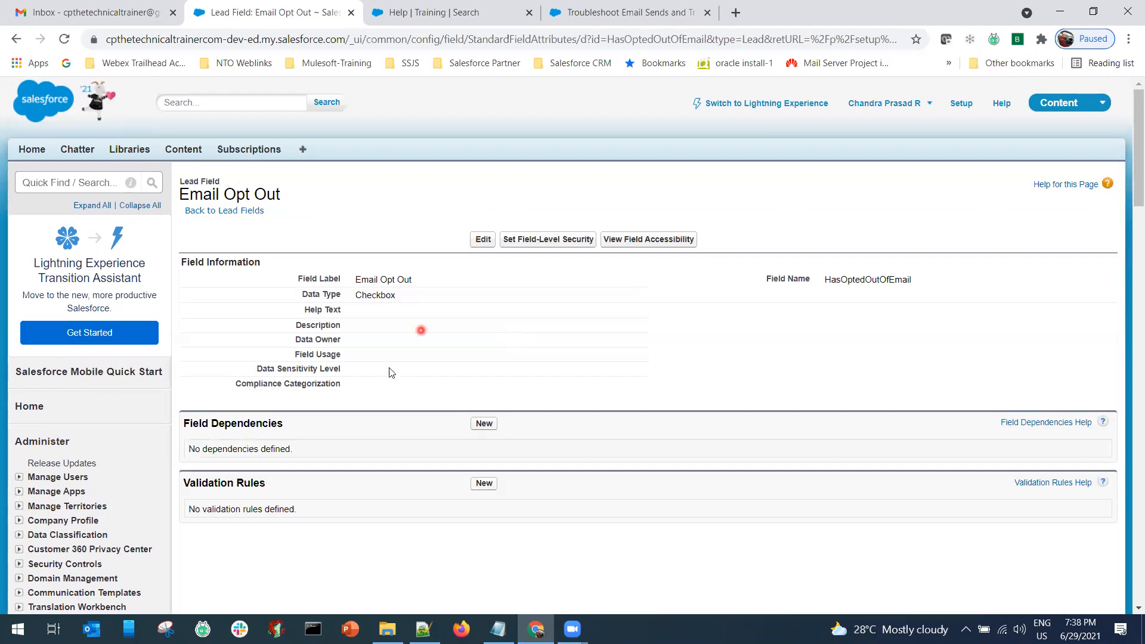
scroll(128, 412, "down", 6)
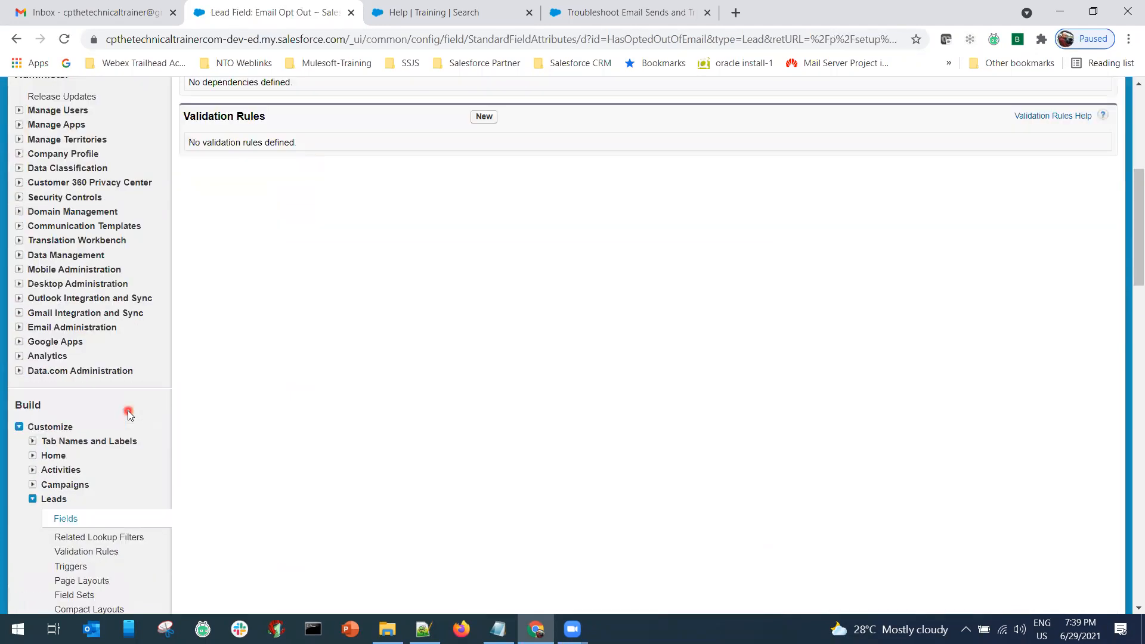
Open the Contact Email Opt Out field from the Contacts Fields list.
scroll(128, 412, "down", 6)
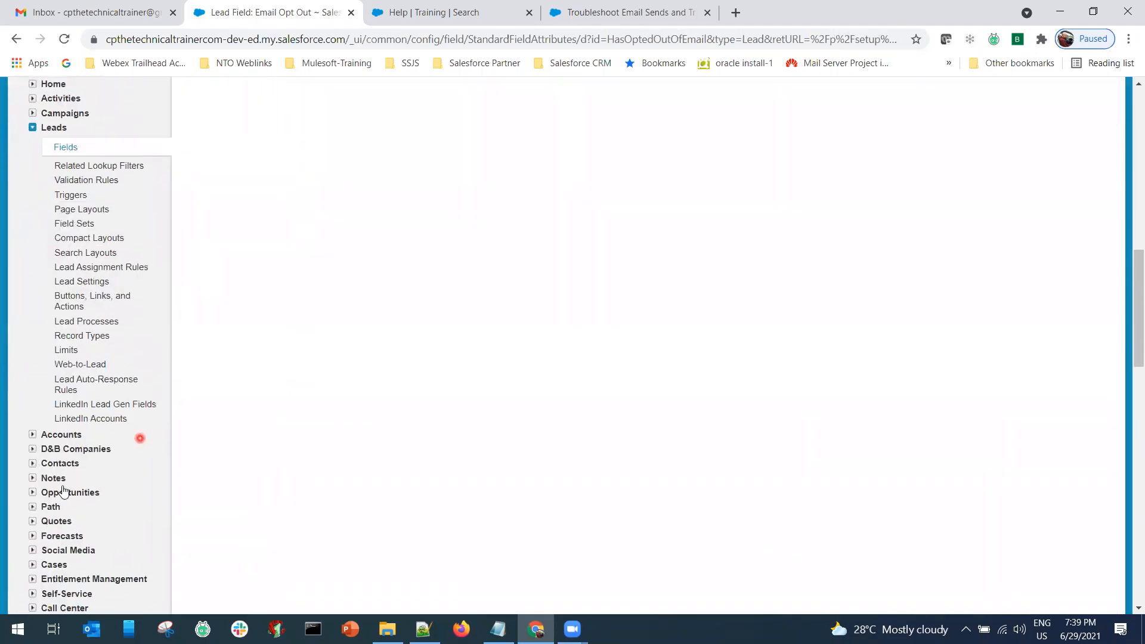
left_click(33, 459)
left_click(67, 473)
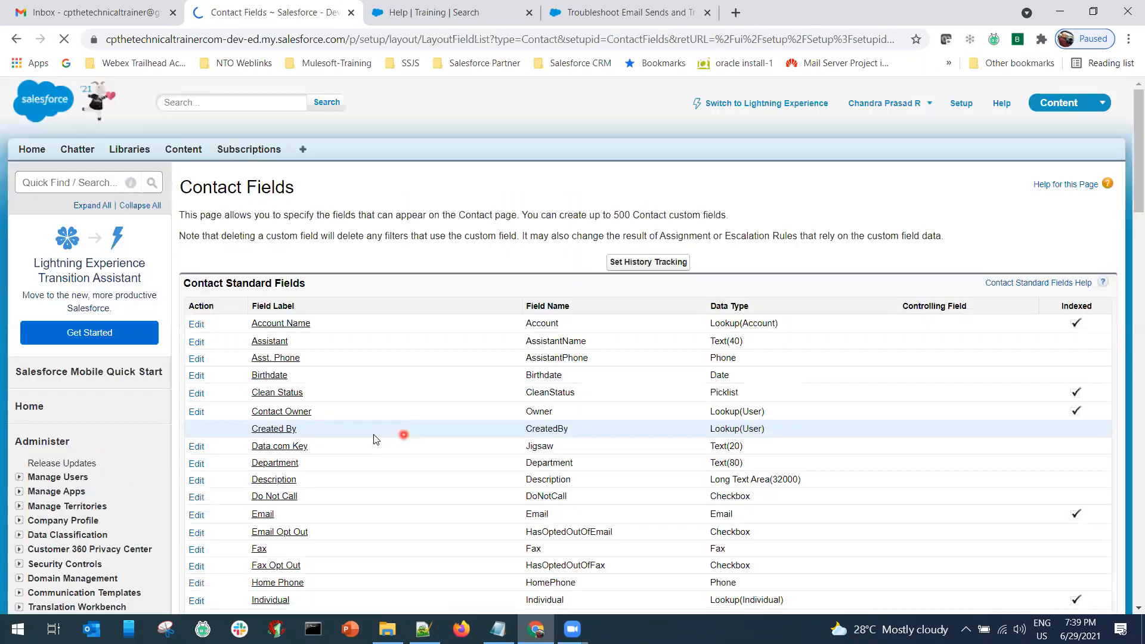
left_click(280, 532)
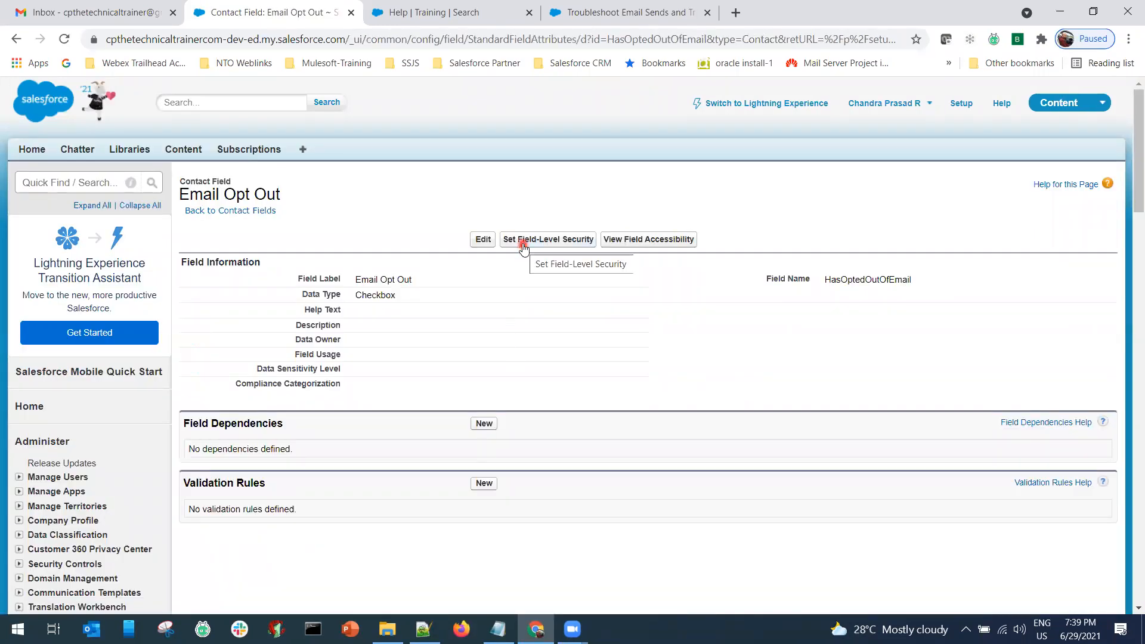
Tick Visible for every profile in its field-level security and save.
left_click(550, 242)
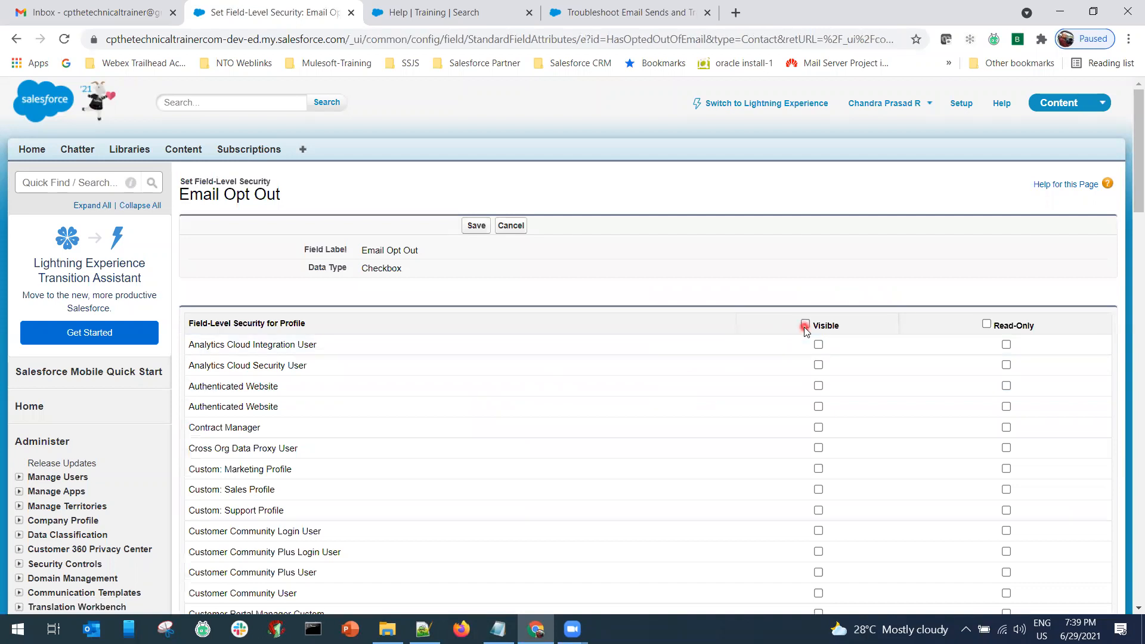
left_click(805, 325)
left_click(481, 226)
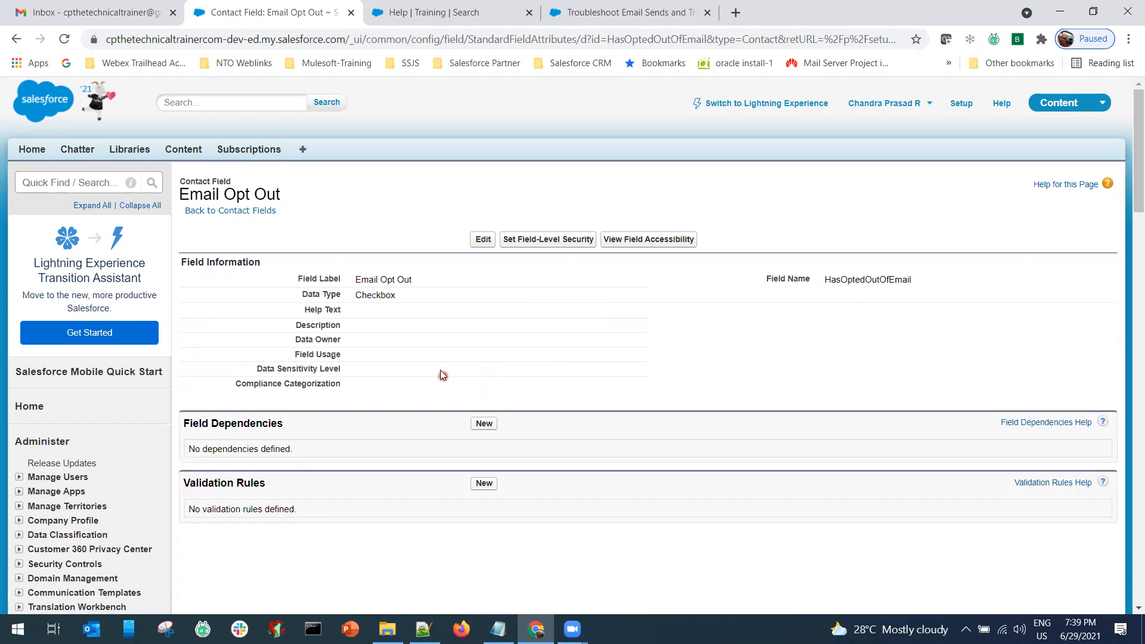
left_click(498, 629)
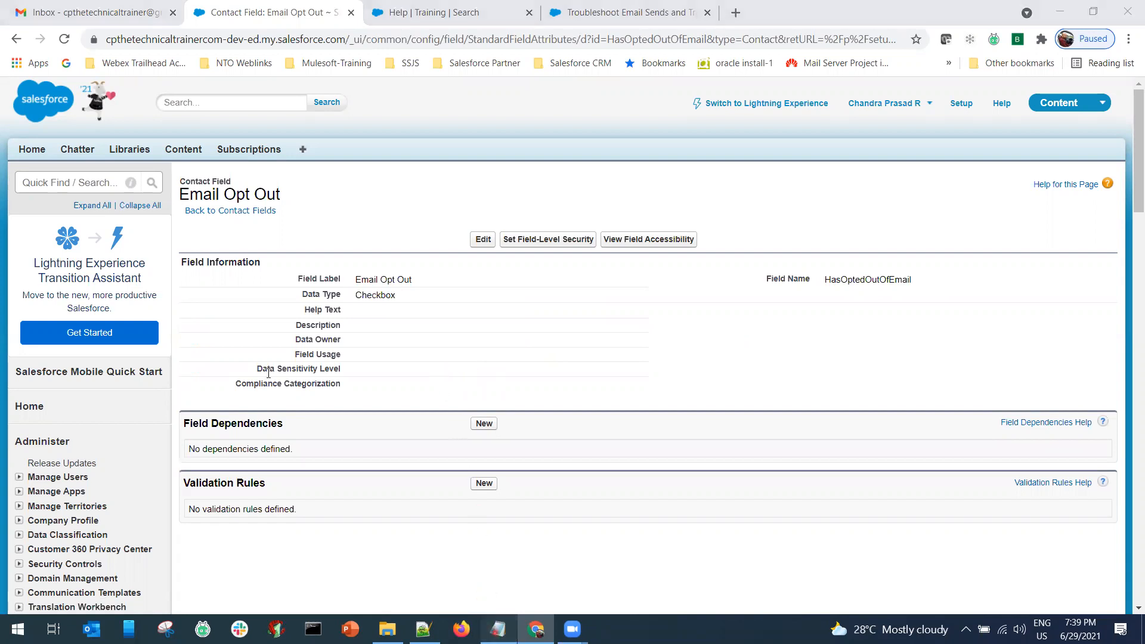
scroll(256, 392, "down", 3)
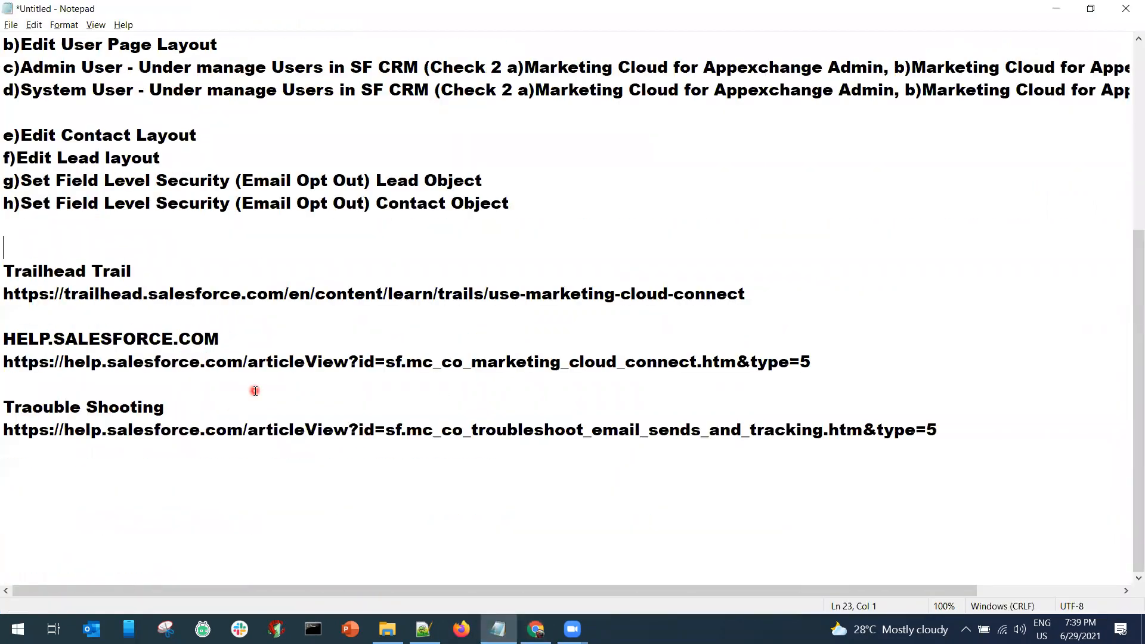
scroll(255, 391, "up", 4)
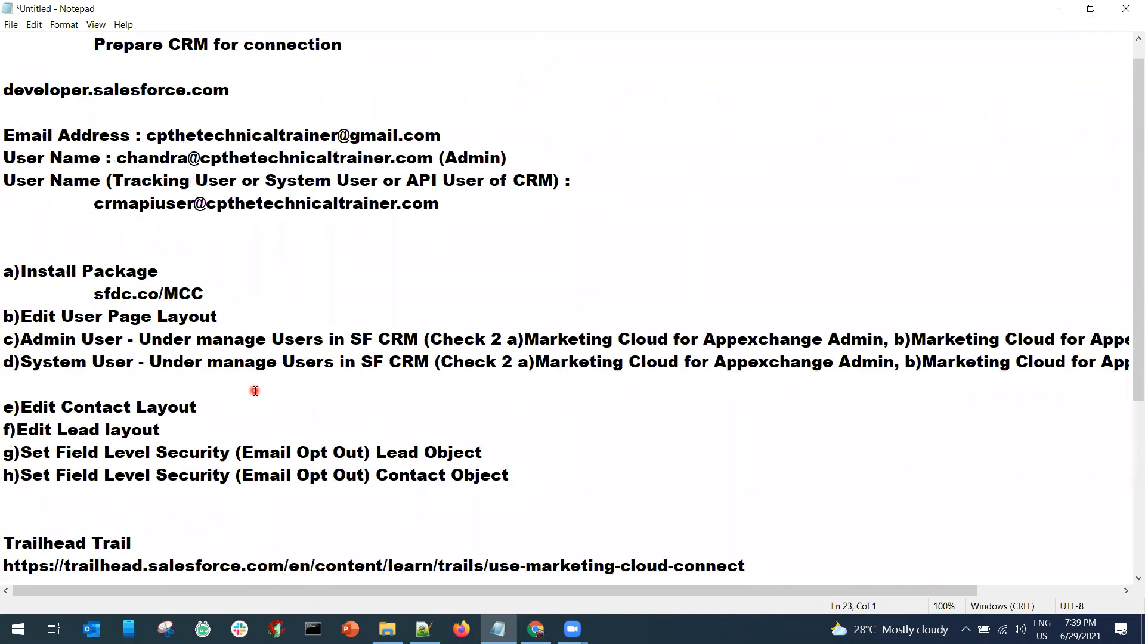
left_click_drag(463, 217, 6, 35)
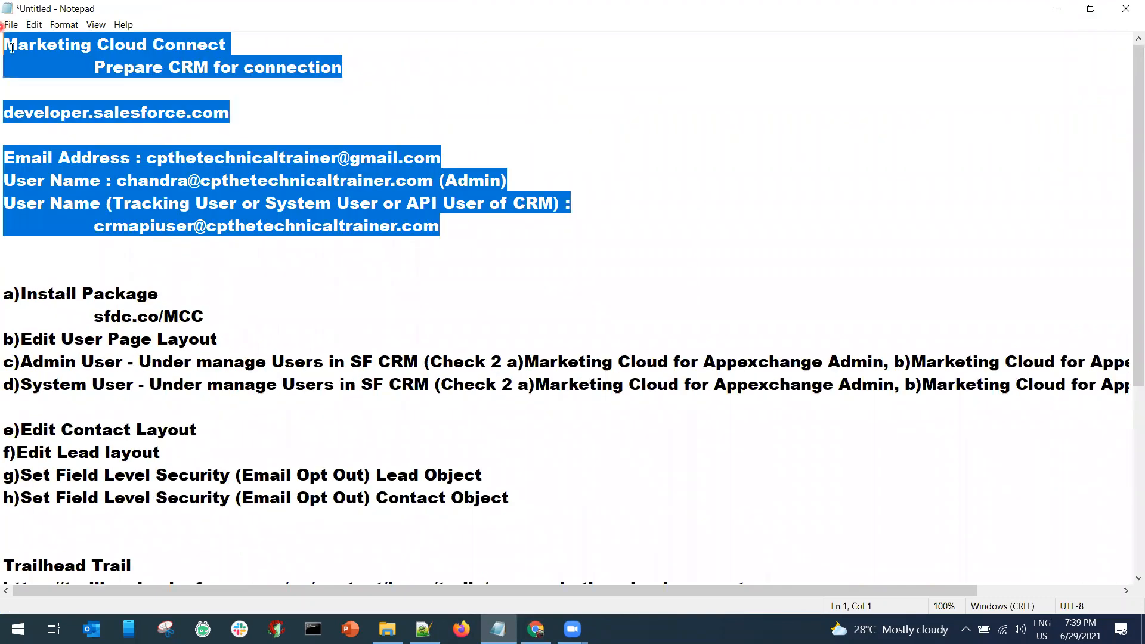
left_click(43, 295)
left_click(6, 294)
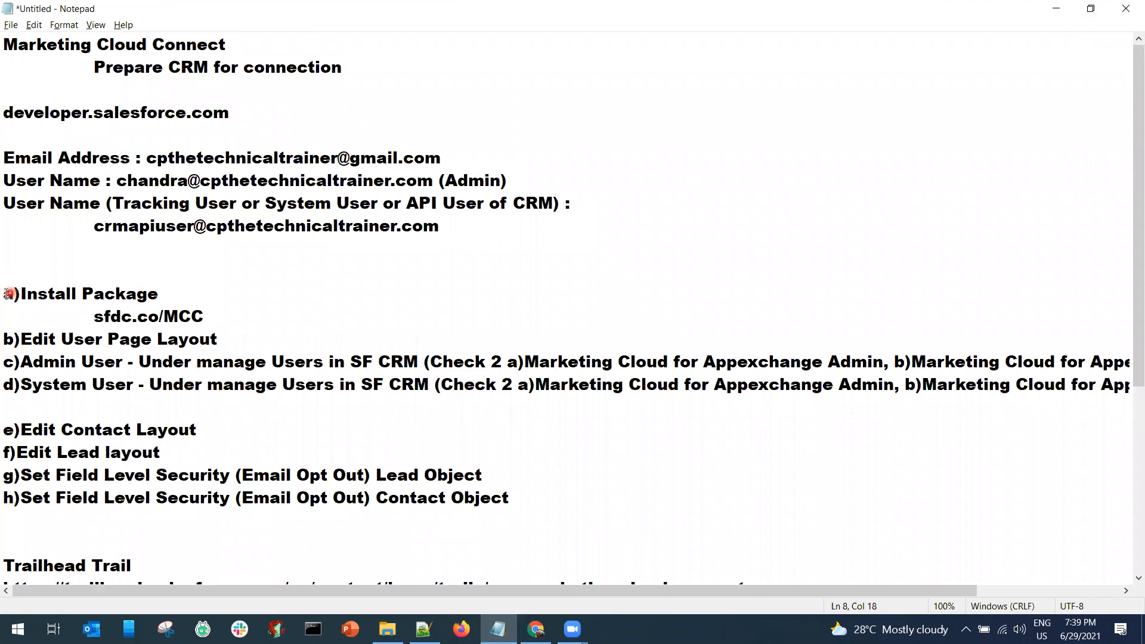
left_click(92, 360, "shift")
scroll(92, 356, "down", 3)
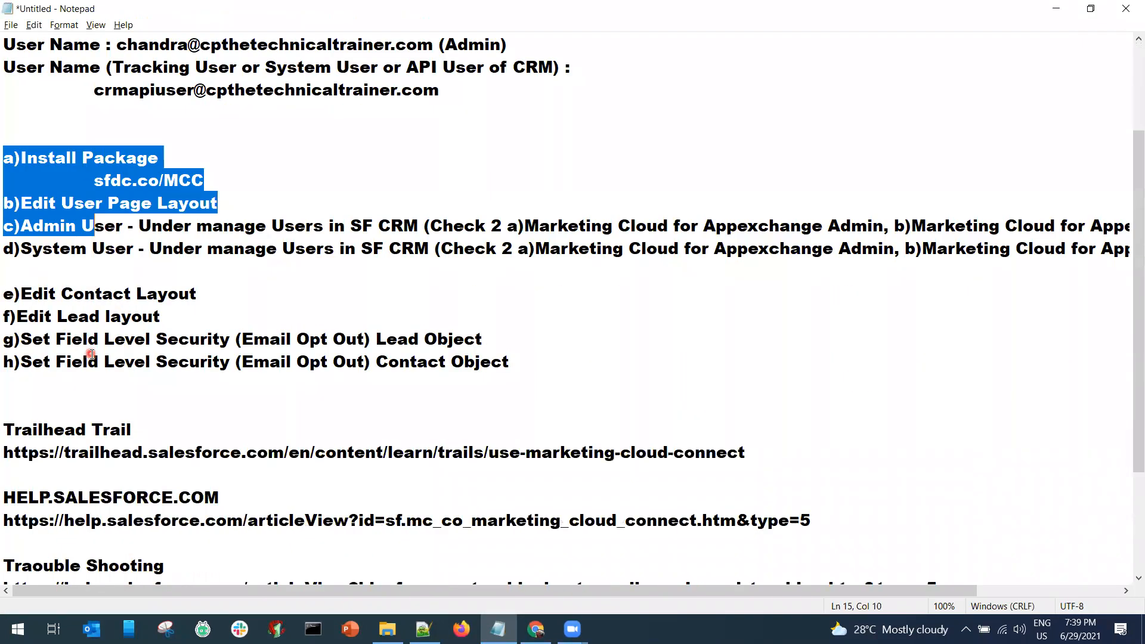
scroll(92, 354, "down", 1)
scroll(92, 354, "down", 1)
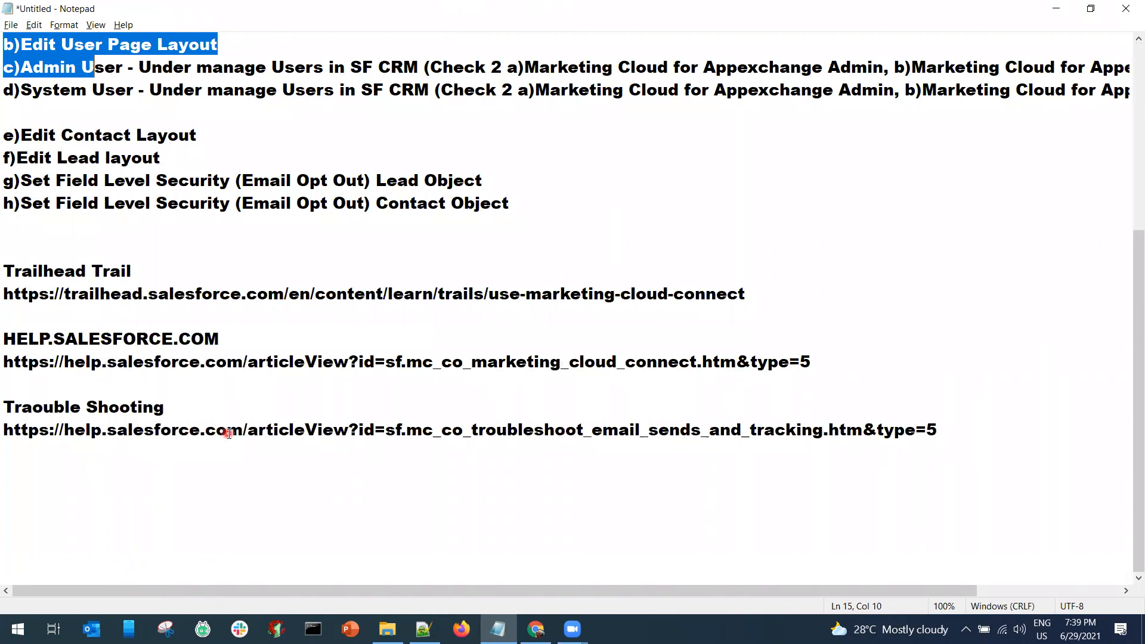
left_click_drag(4, 431, 127, 430)
left_click_drag(282, 428, 411, 463)
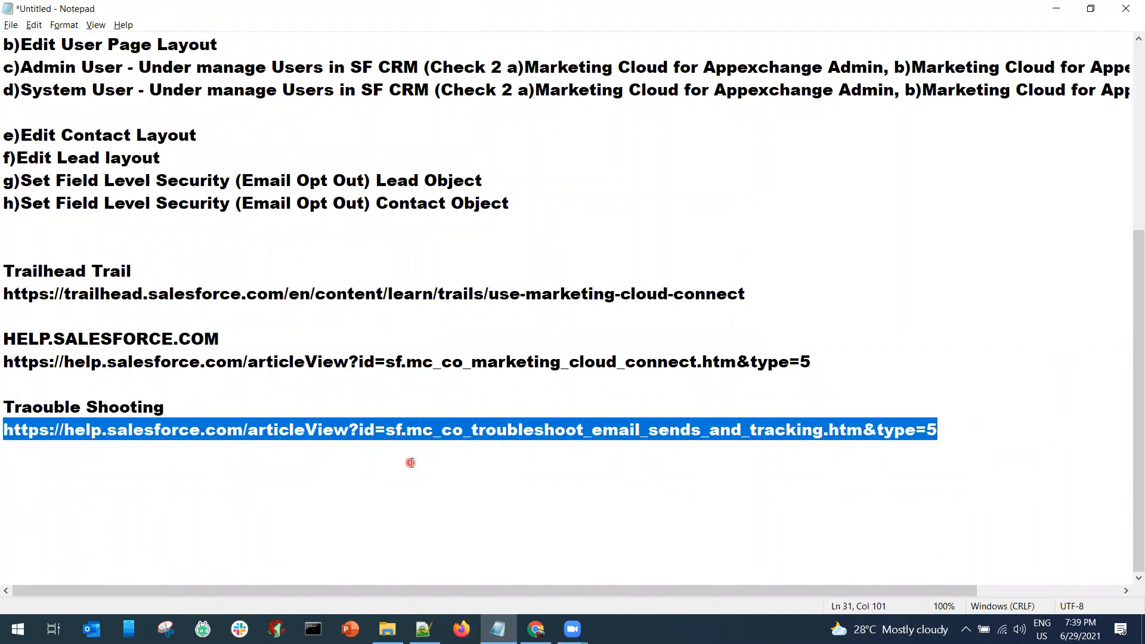
left_click(411, 463)
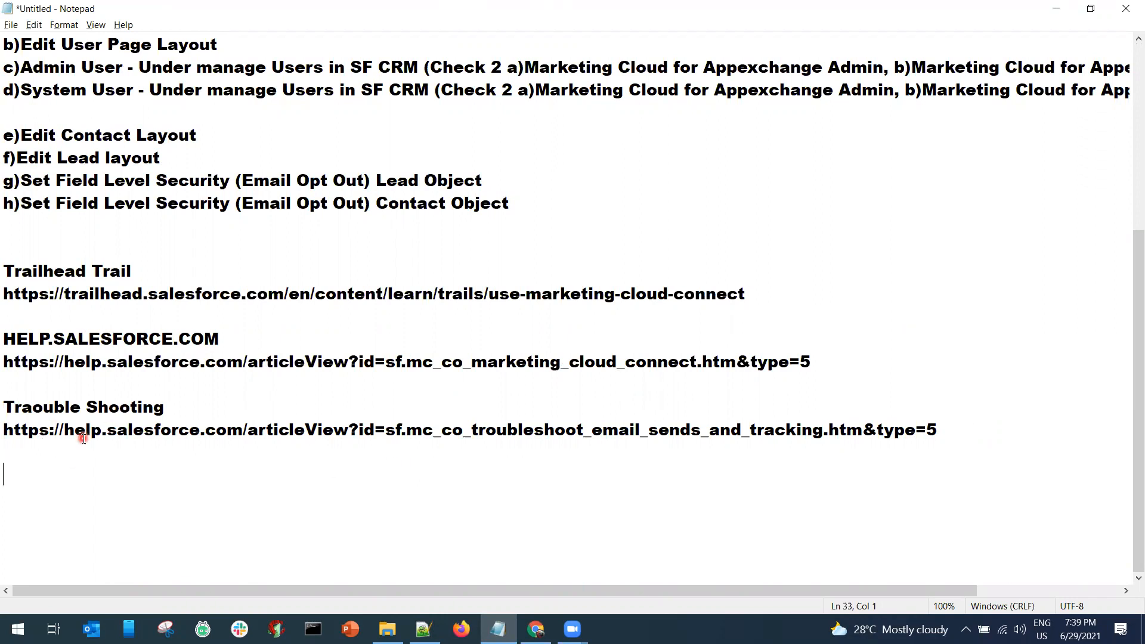
left_click_drag(87, 409, 253, 406)
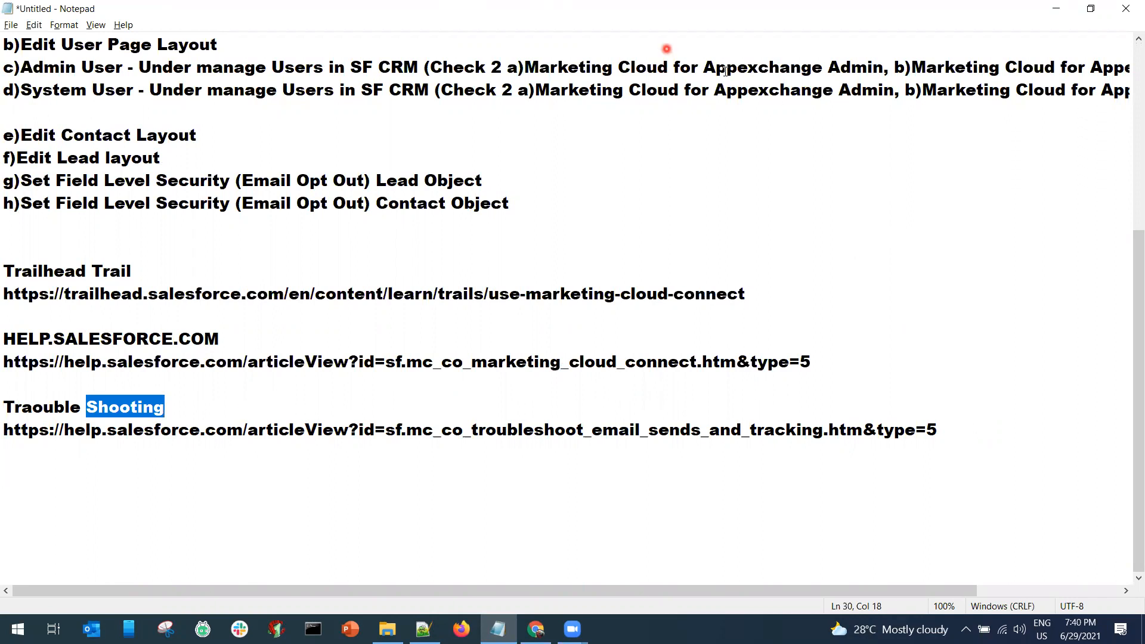
scroll(265, 292, "up", 5)
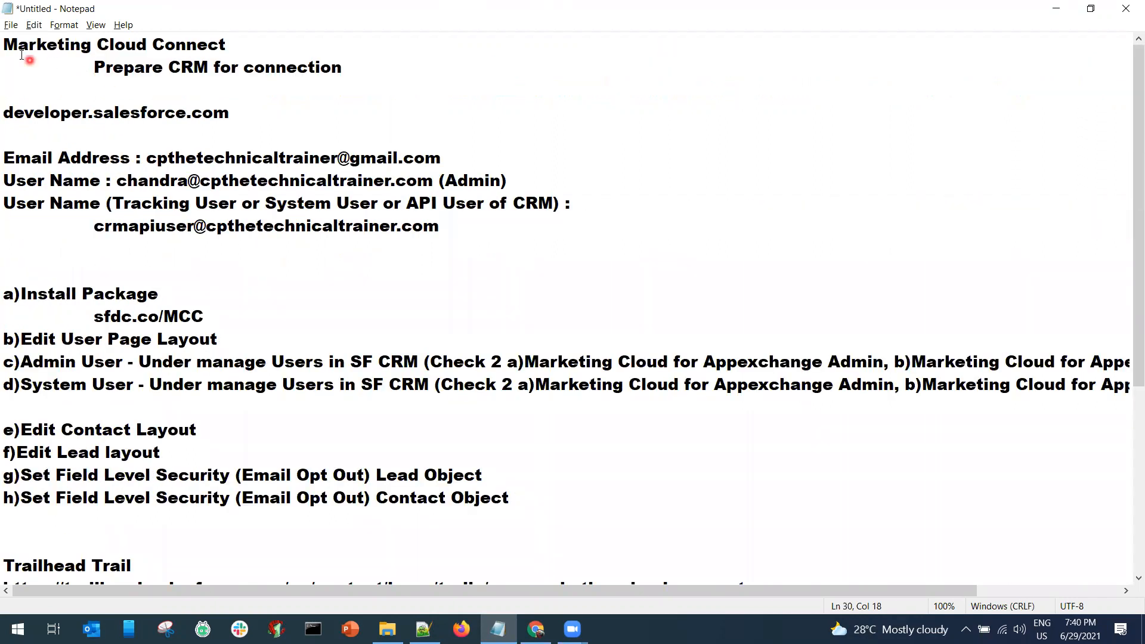
left_click_drag(4, 49, 218, 44)
left_click_drag(91, 69, 368, 70)
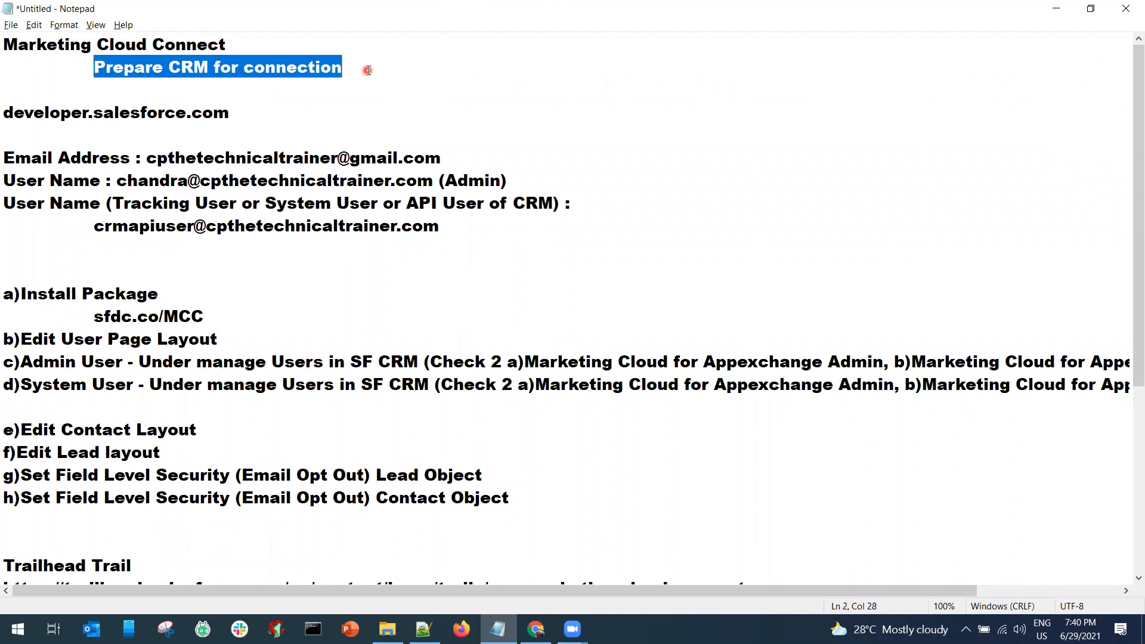
left_click(368, 70)
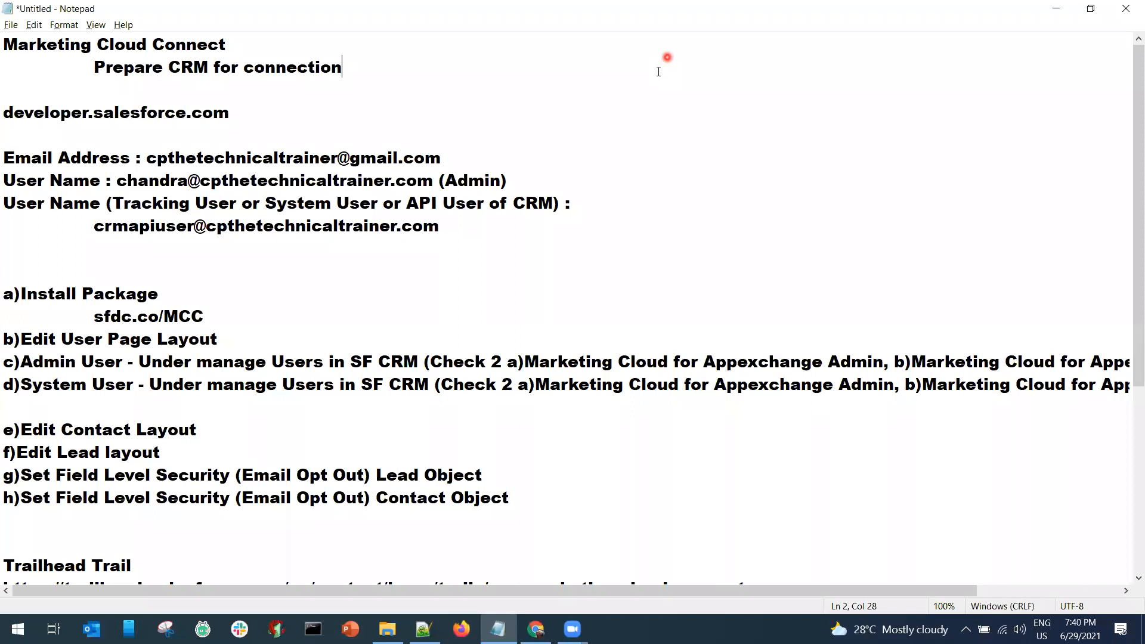
left_click(501, 8)
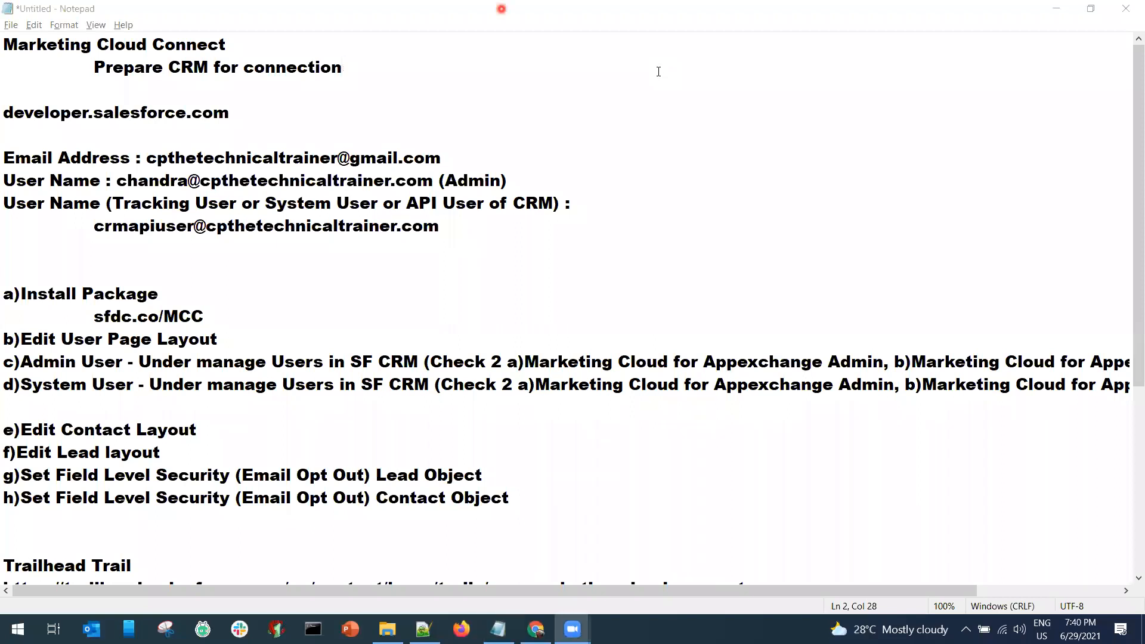